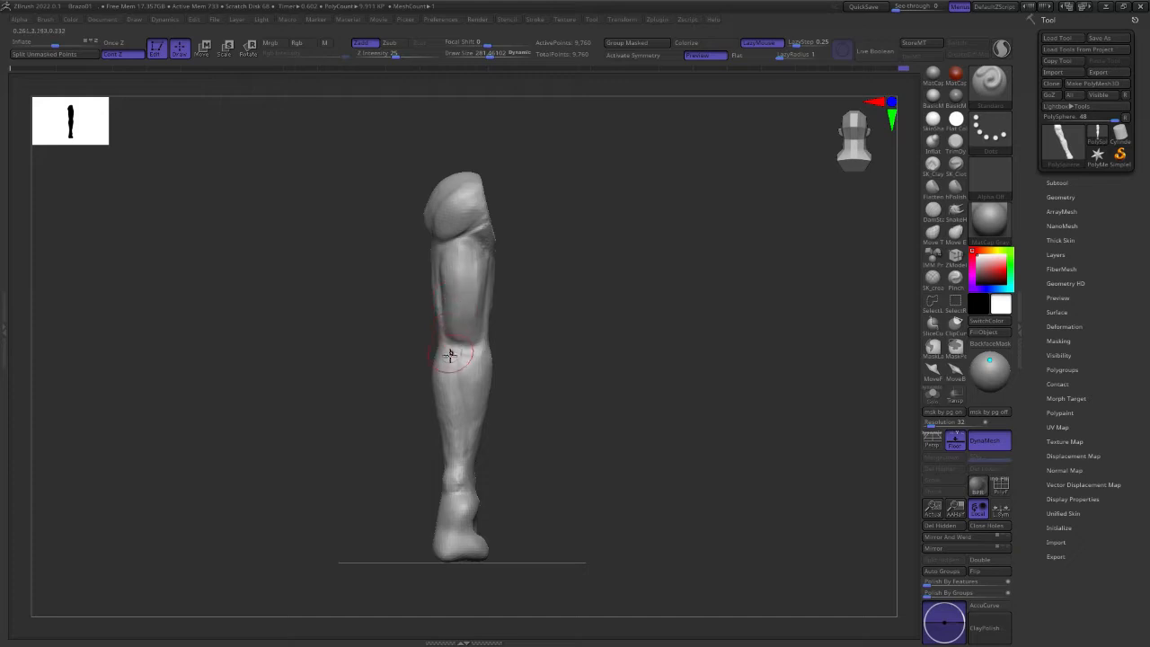
Switch from the leg model to the reference boards and examine the skull and arm anatomy images
left_click_drag(557, 362, 619, 380)
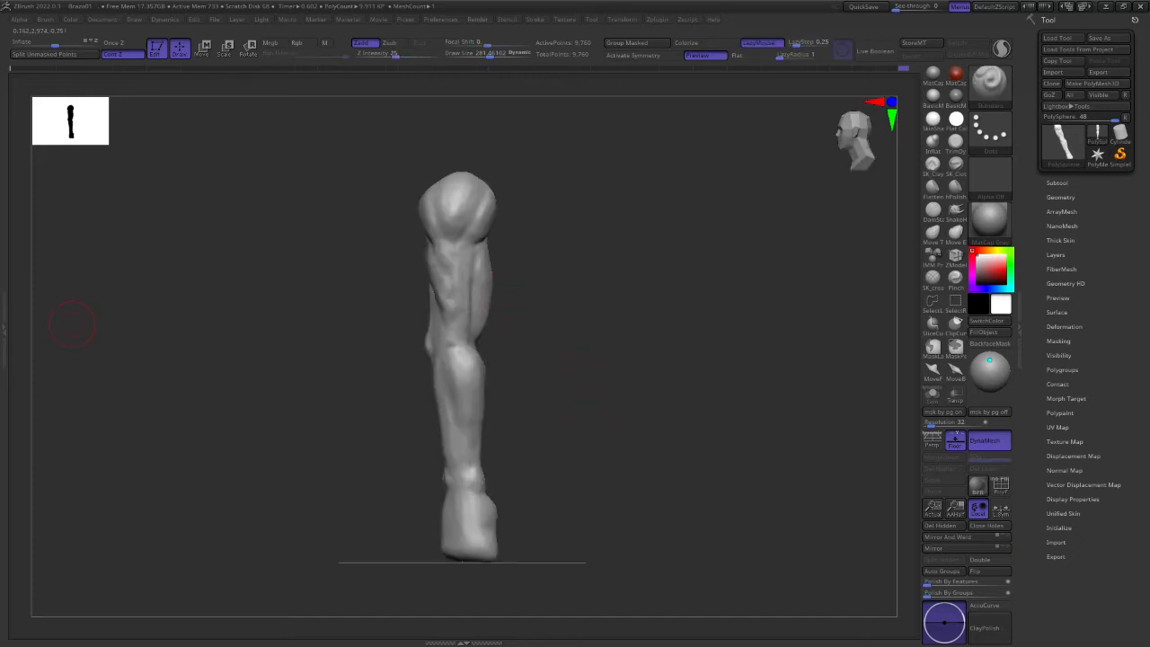
key("alt+Tab")
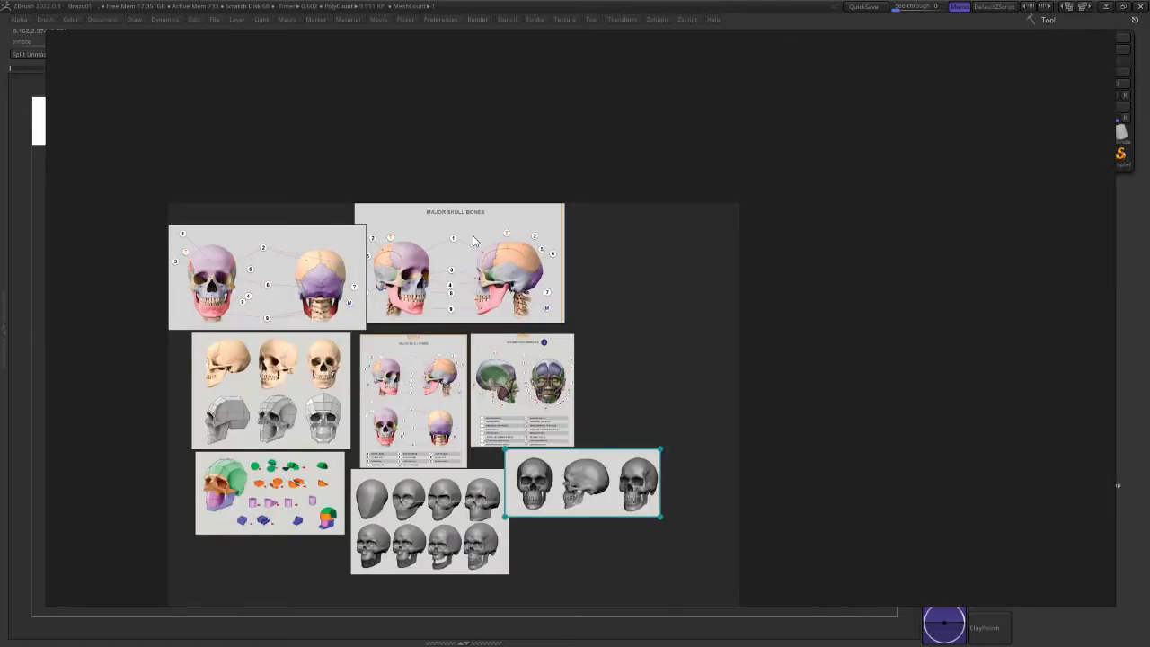
scroll(741, 408, "up", 4)
middle_click_drag(355, 404, 857, 408)
scroll(597, 359, "down", 2)
middle_click_drag(599, 358, 571, 360)
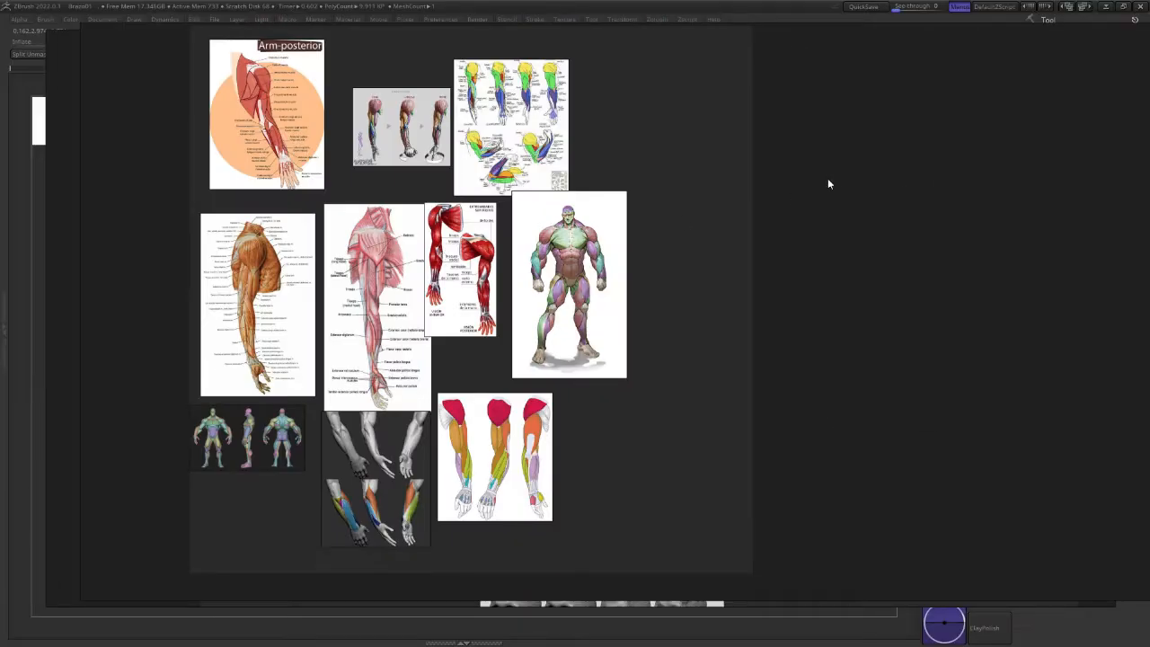
right_click(828, 183)
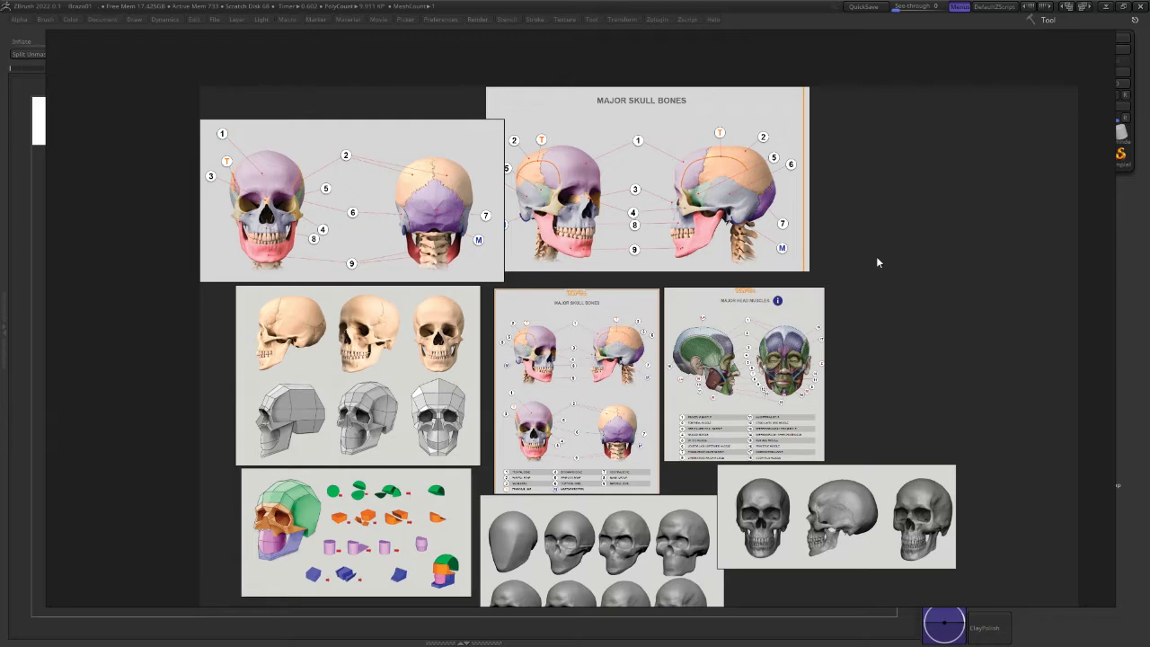
middle_click_drag(788, 331, 751, 286)
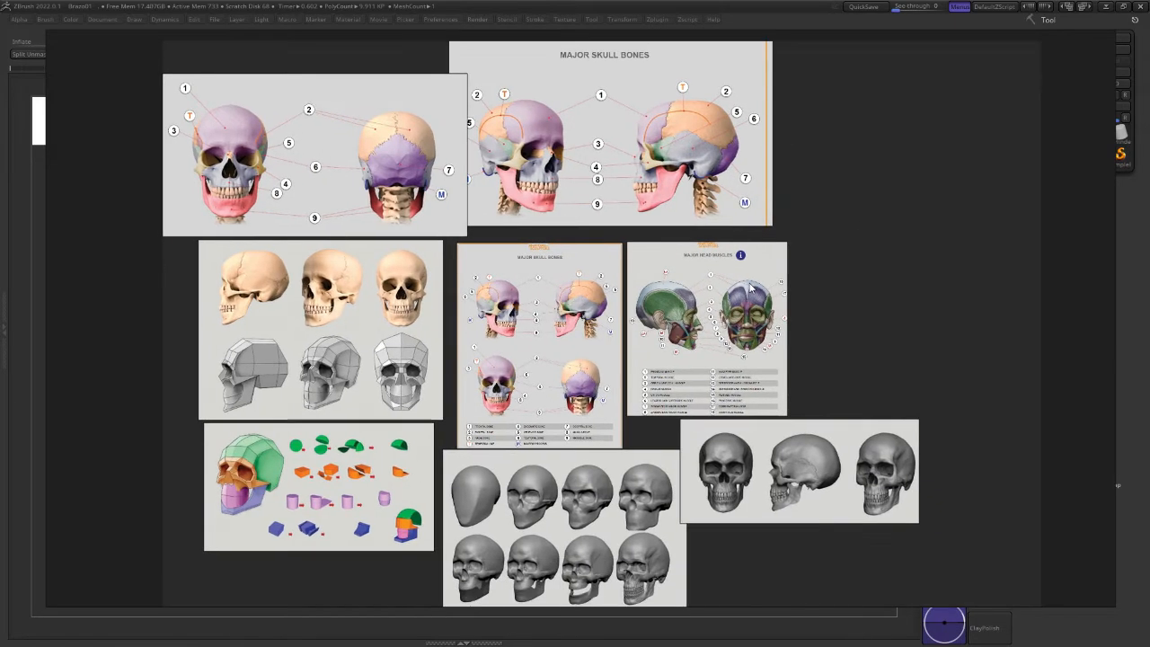
Capture a screenshot of the area covering the whole skull reference board
key("Print")
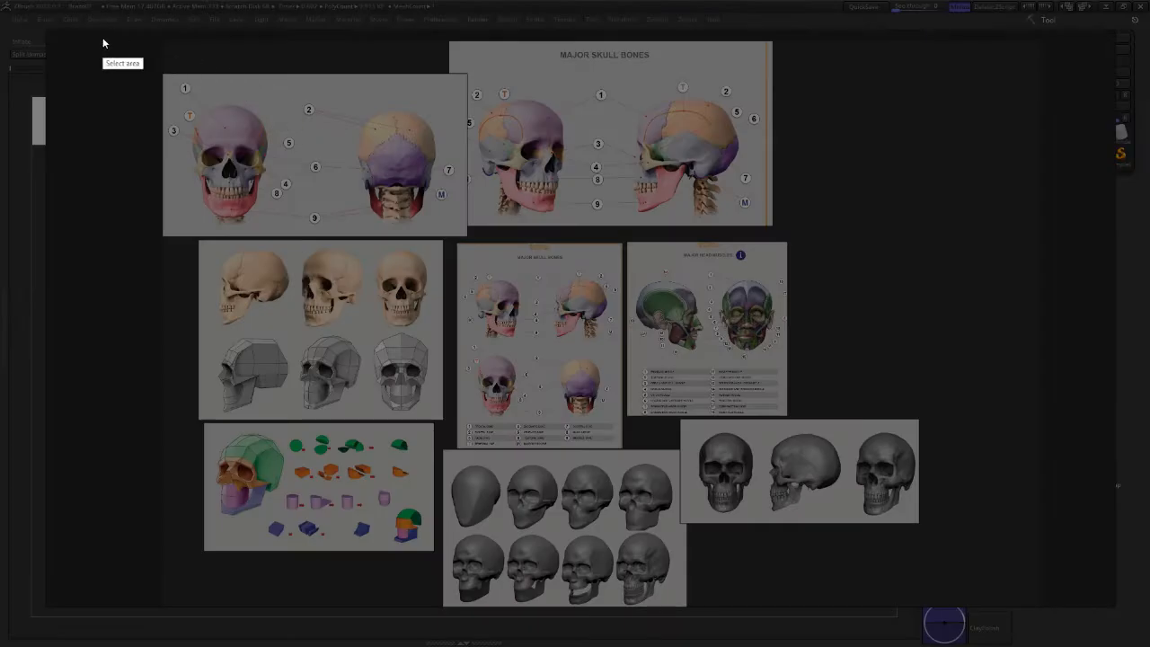
left_click_drag(148, 31, 970, 609)
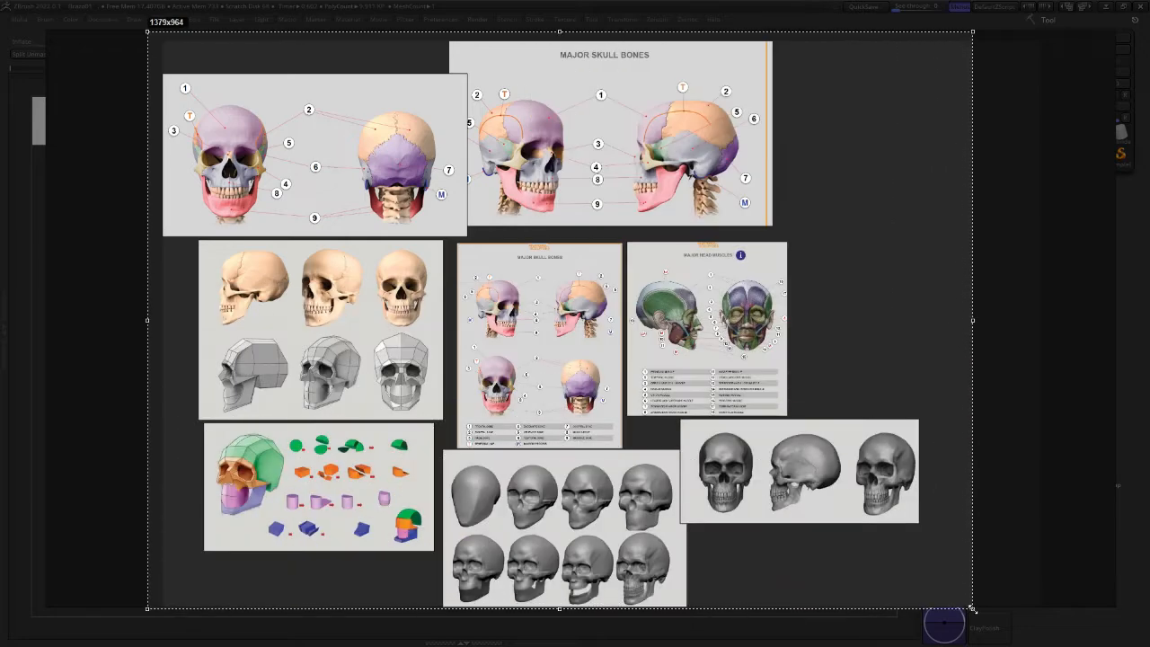
left_click(938, 627)
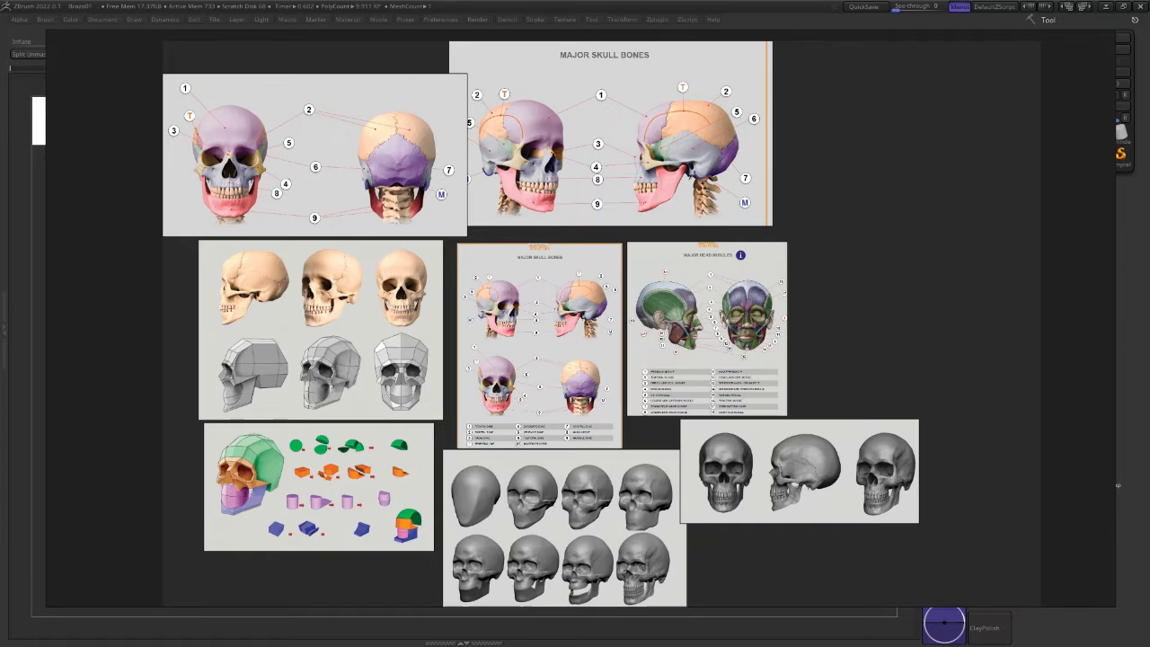
Switch back to ZBrush and restore the standard interface layout in place of the custom one
left_click(528, 5)
left_click_drag(620, 350, 562, 353)
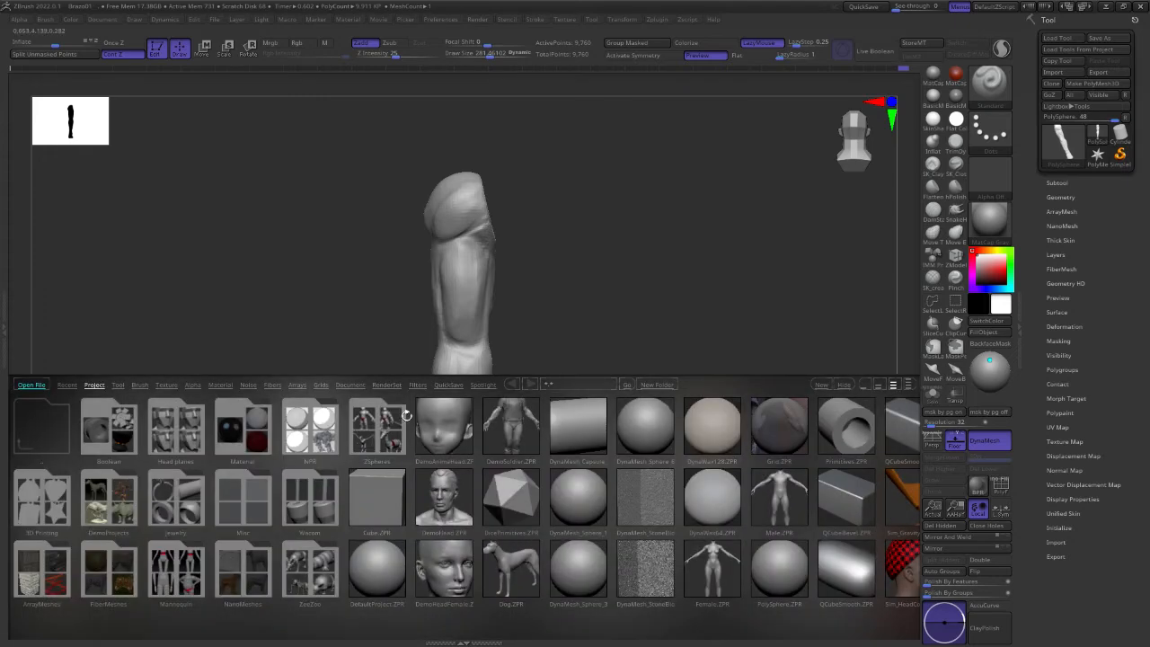
left_click(440, 19)
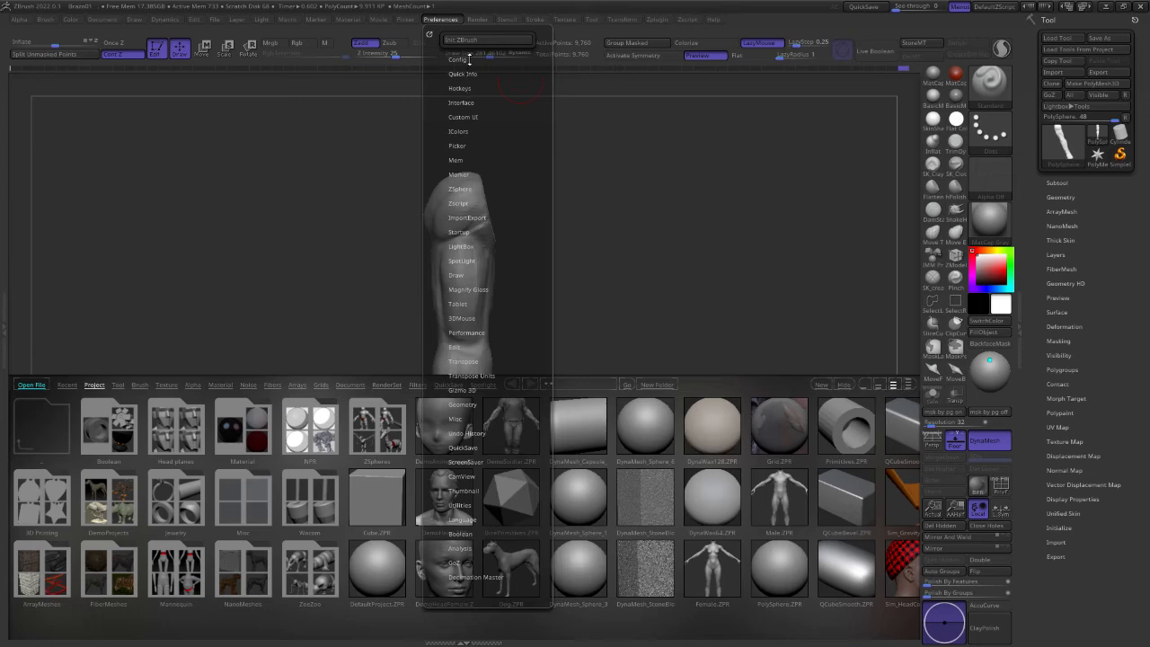
left_click(469, 59)
left_click(485, 83)
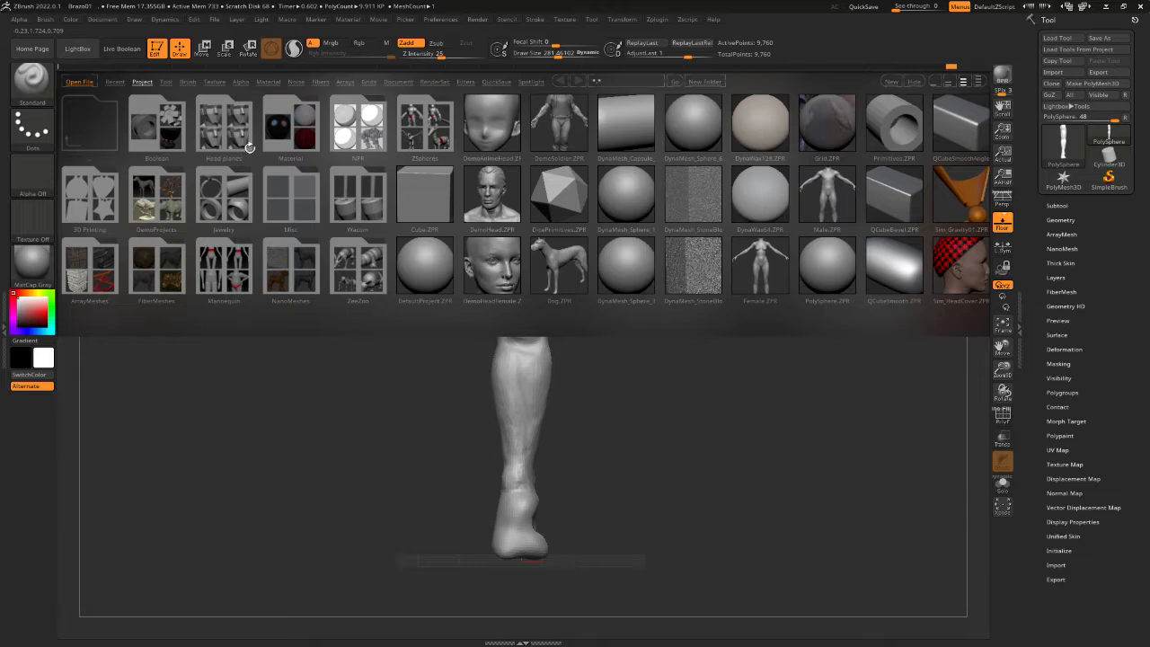
Open the DynaMesh_Sphere_32 project without saving the changes to the current project
left_click(629, 263)
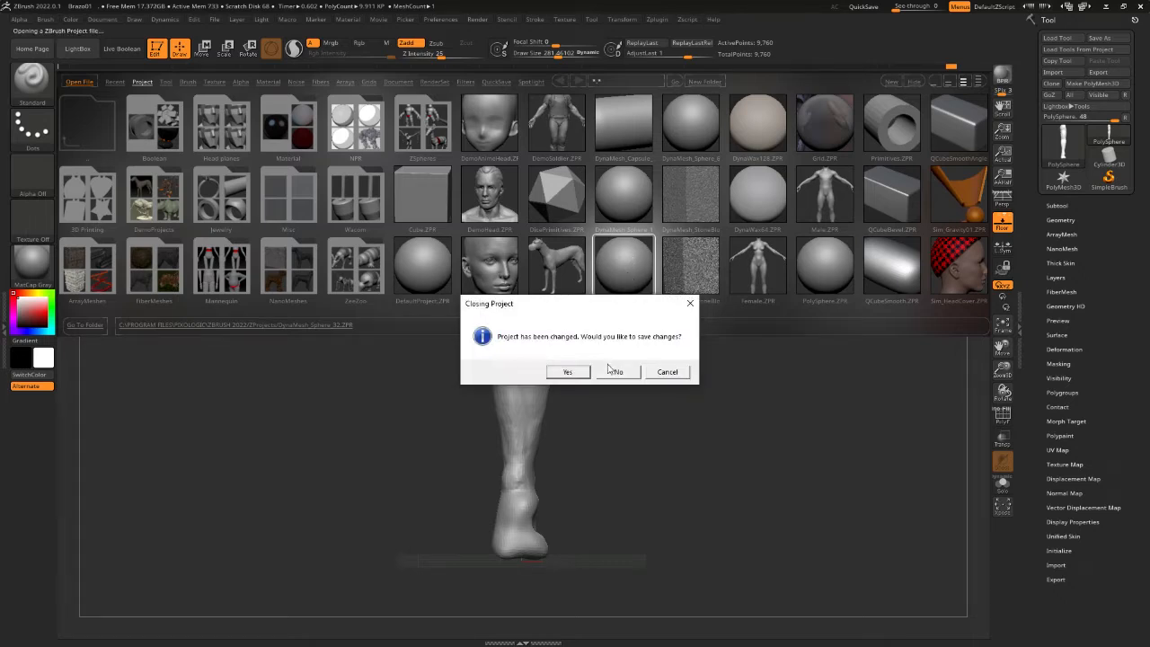
left_click(616, 372)
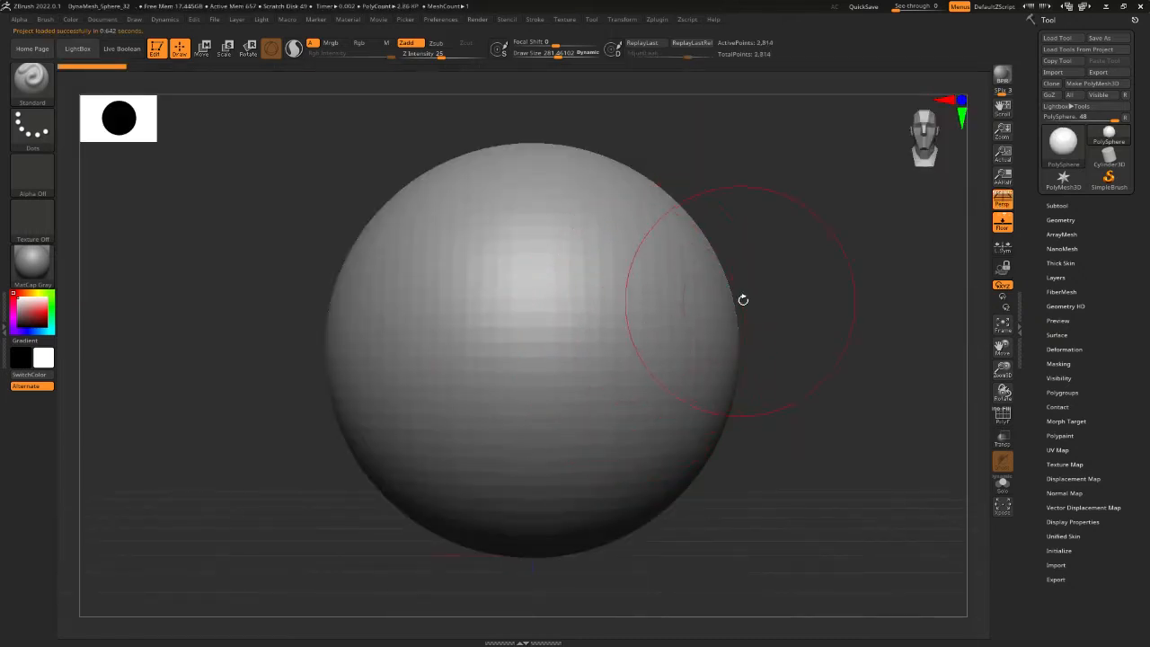
right_click_drag(746, 299, 688, 293, "ctrl")
right_click_drag(689, 314, 672, 331, "alt")
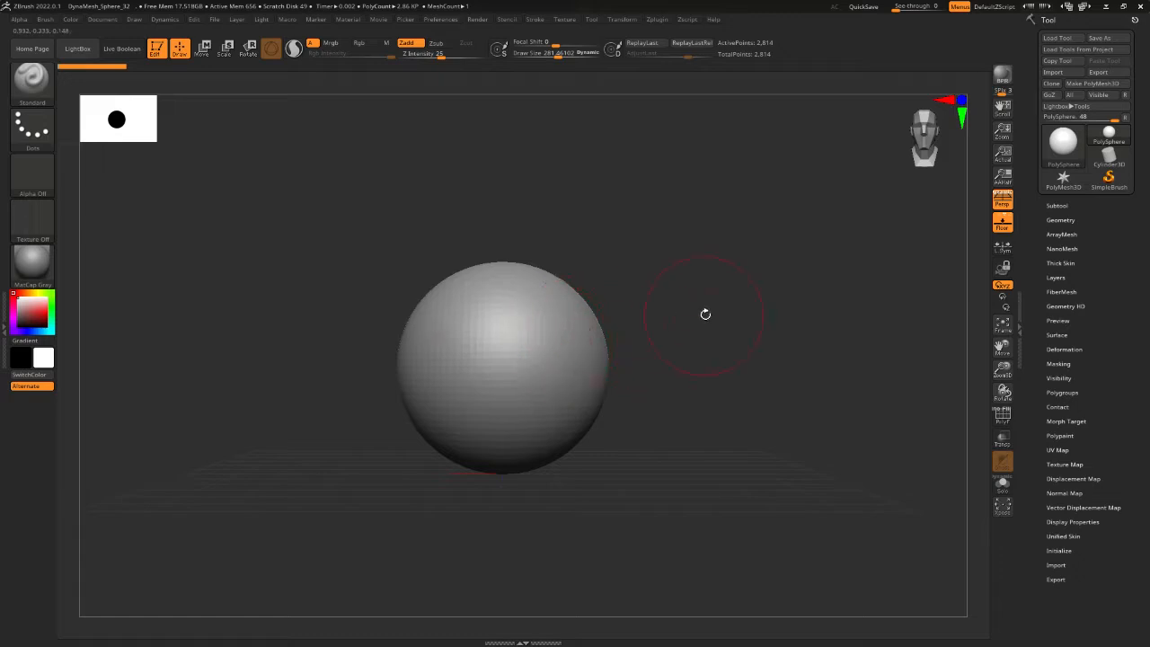
mouse_move(708, 321)
left_mouse_down()
mouse_move(721, 346)
mouse_move(721, 336)
left_mouse_up()
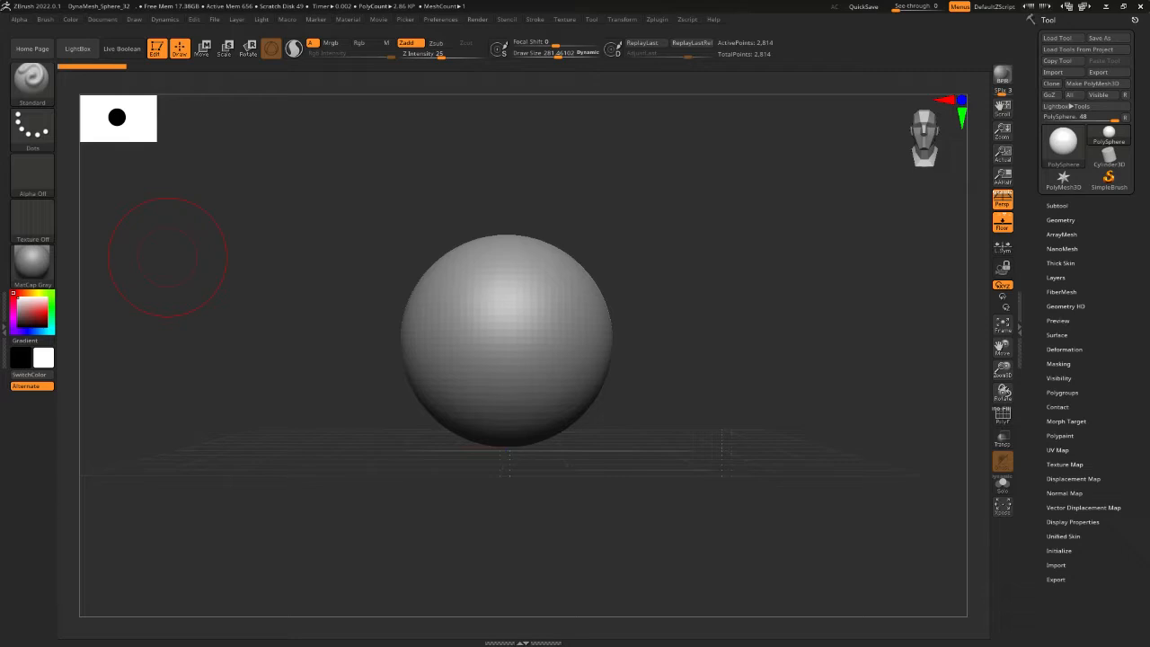
left_click(167, 256)
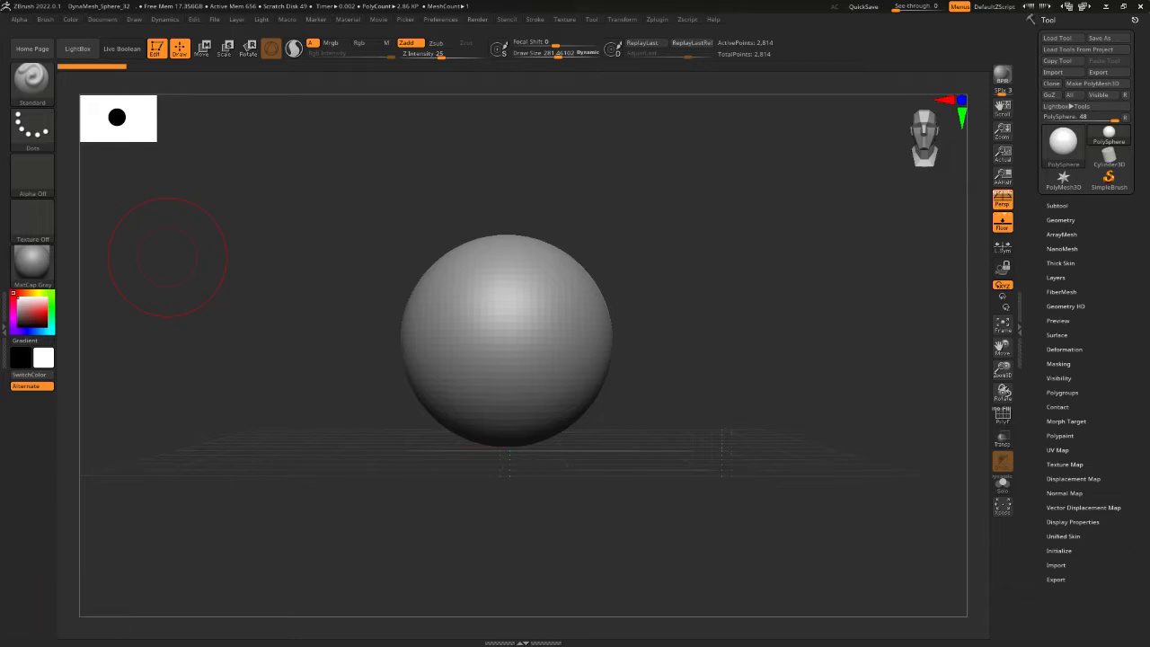
left_click(167, 256)
left_click(167, 256)
left_click(167, 257)
left_click(698, 365)
left_click(708, 379)
left_click(696, 391, "alt")
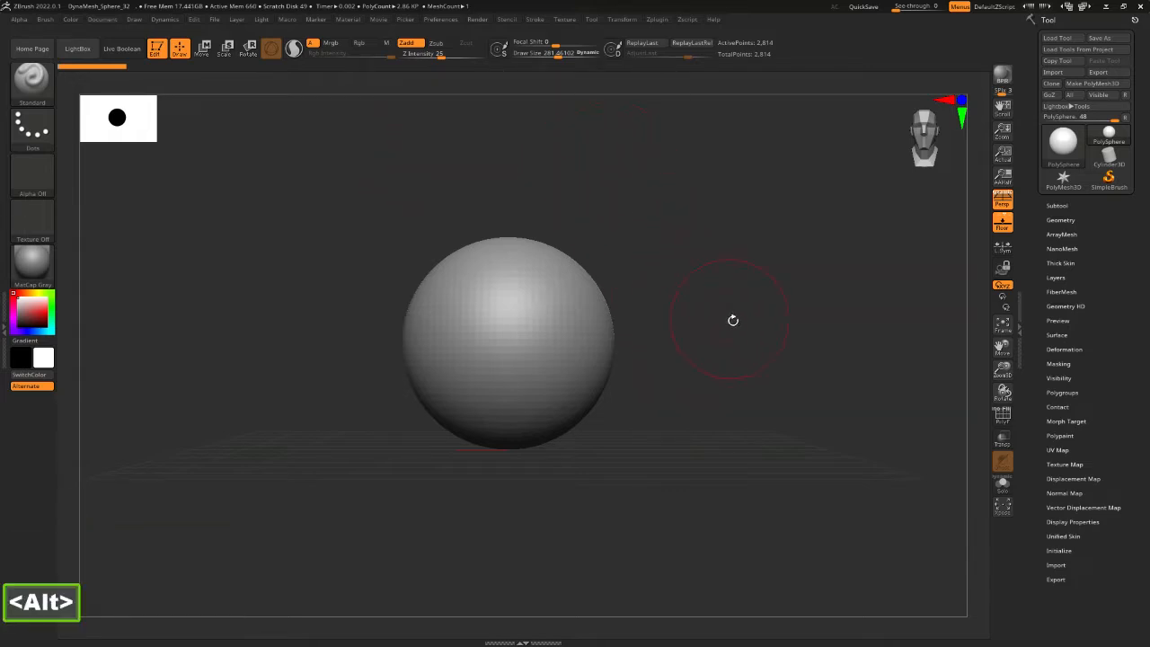
Practise viewport navigation around the sphere by orbiting it and zooming out and back in
left_click_drag(731, 318, 688, 333, "alt")
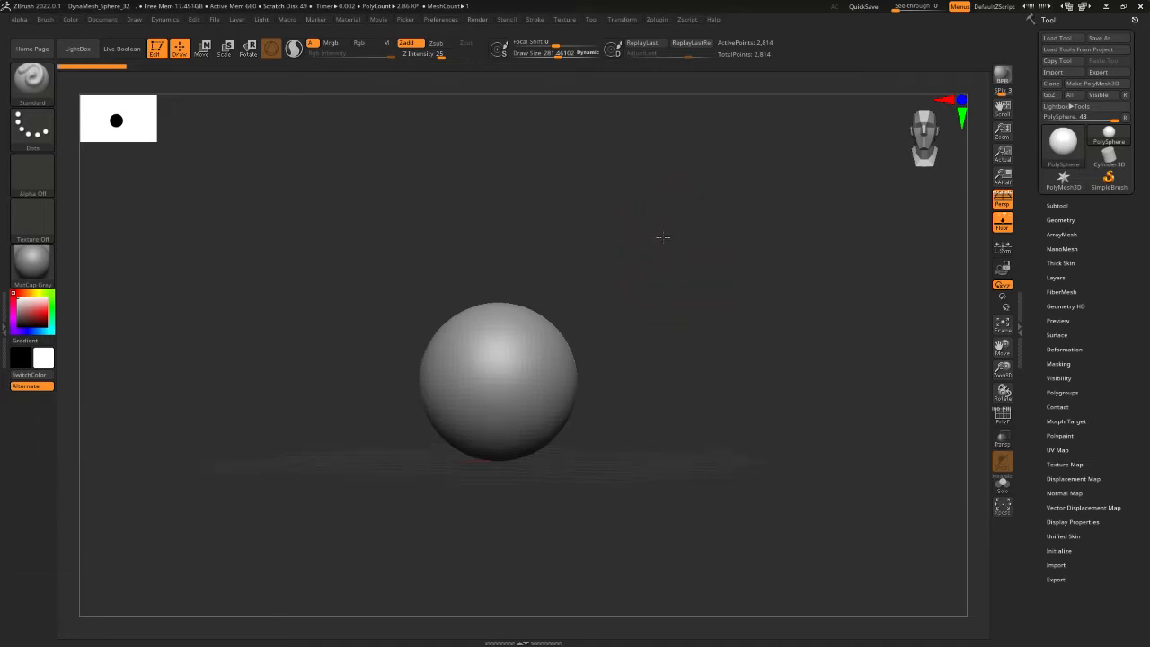
left_click_drag(683, 238, 694, 208)
left_click_drag(665, 259, 706, 242)
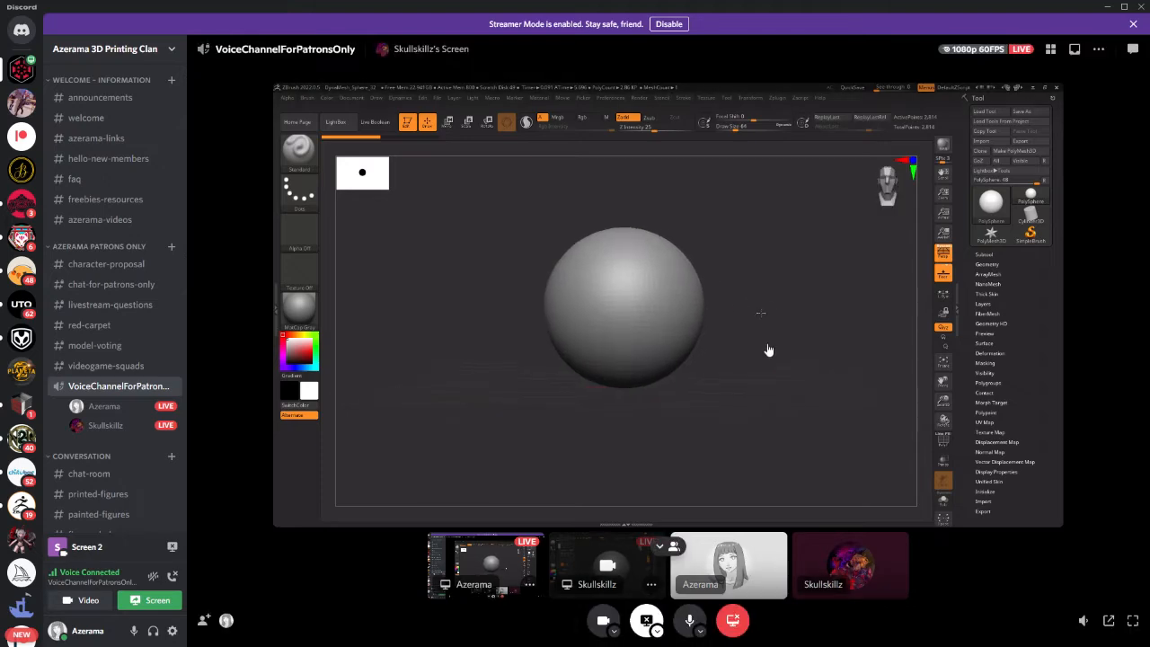
left_click(683, 161)
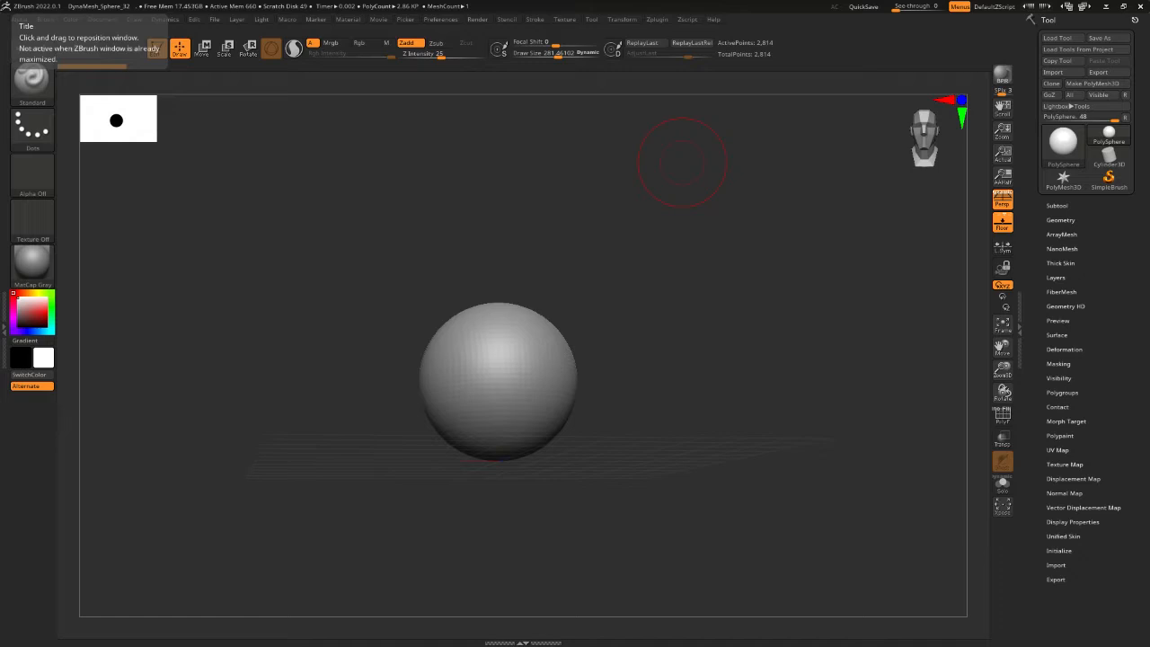
left_click_drag(680, 314, 680, 311)
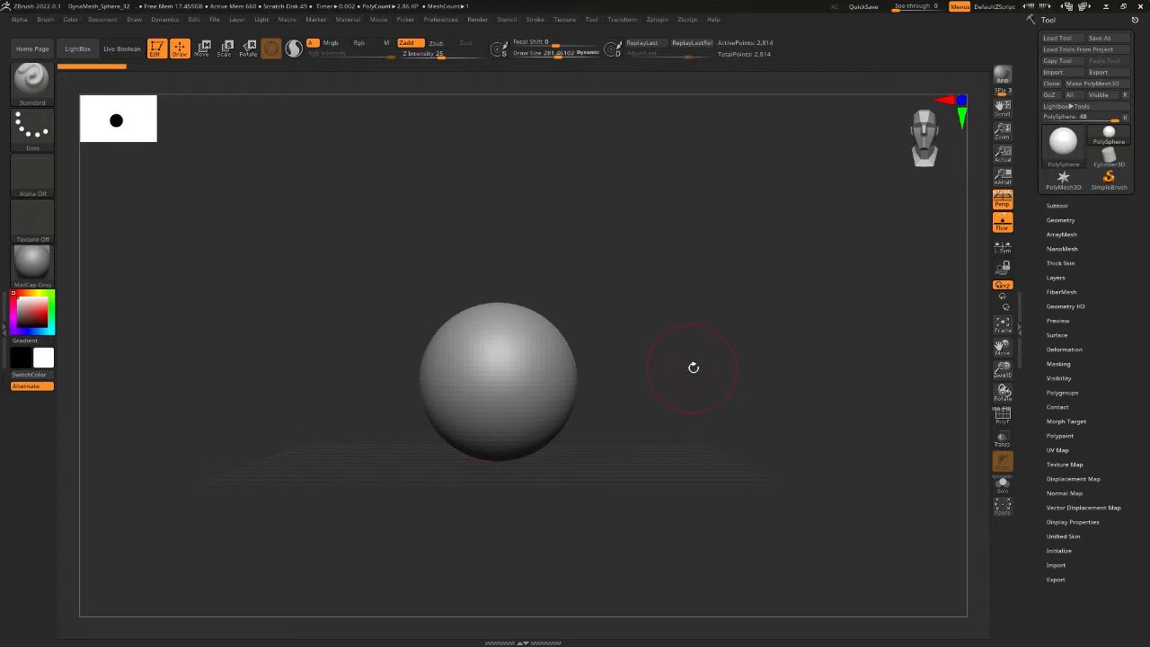
left_click(690, 352, "alt")
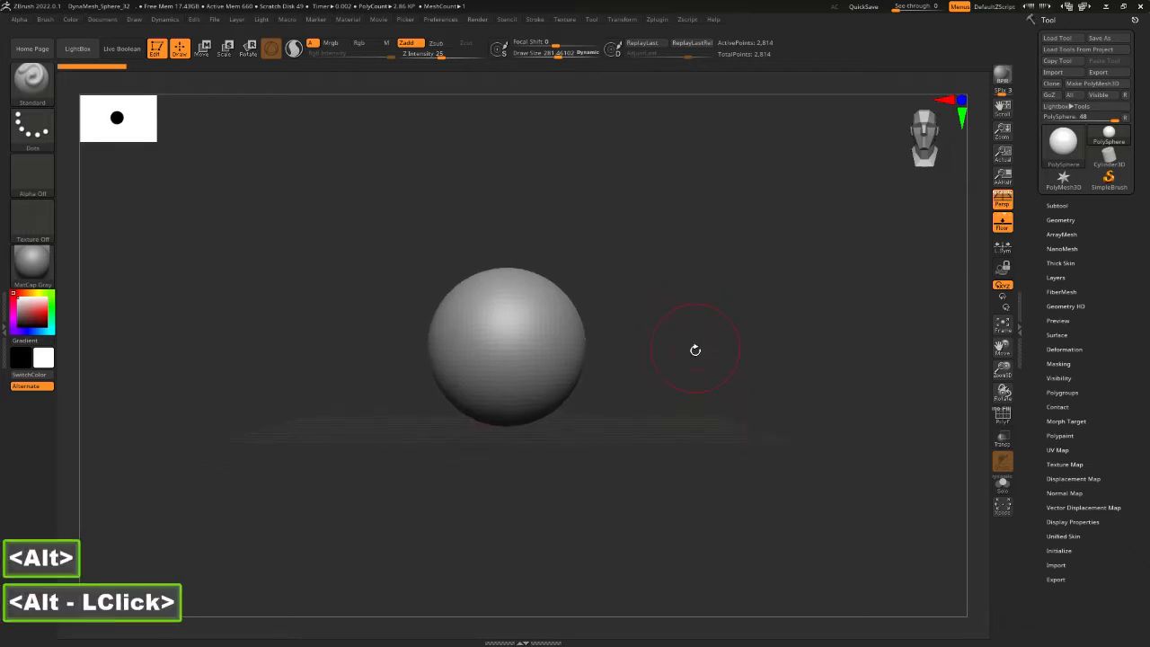
left_click_drag(692, 346, 725, 348, "alt")
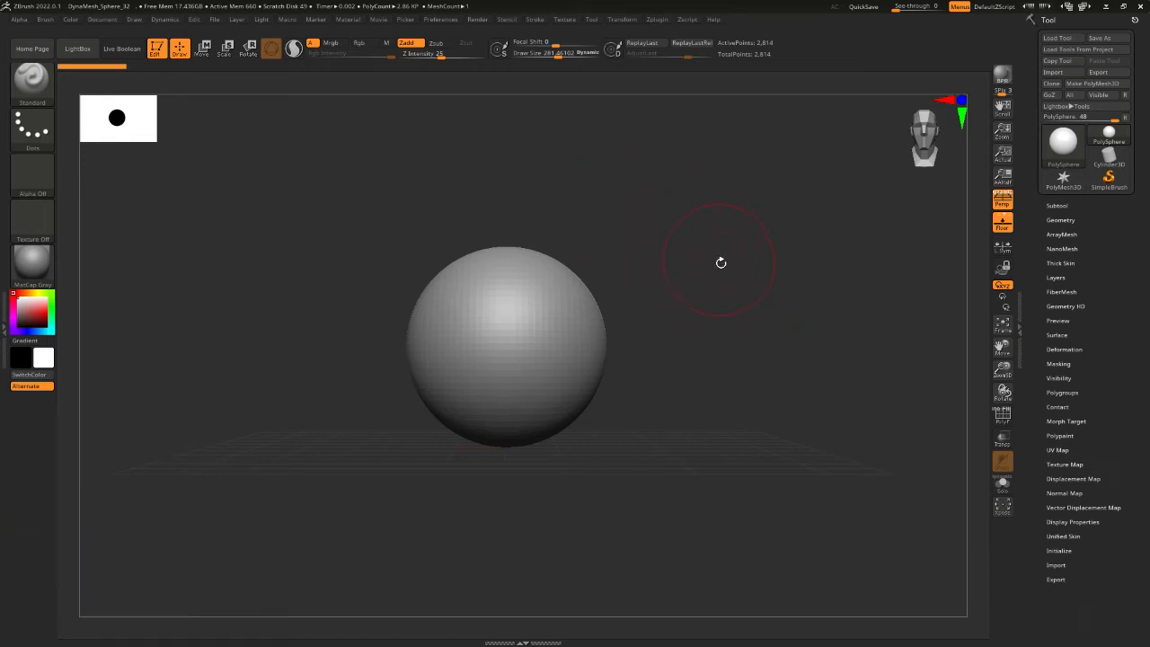
Pan the sphere across the canvas and zoom in for a closer view of its surface
left_click(778, 276)
left_click_drag(778, 276, 800, 237)
left_click_drag(706, 452, 750, 429, "alt")
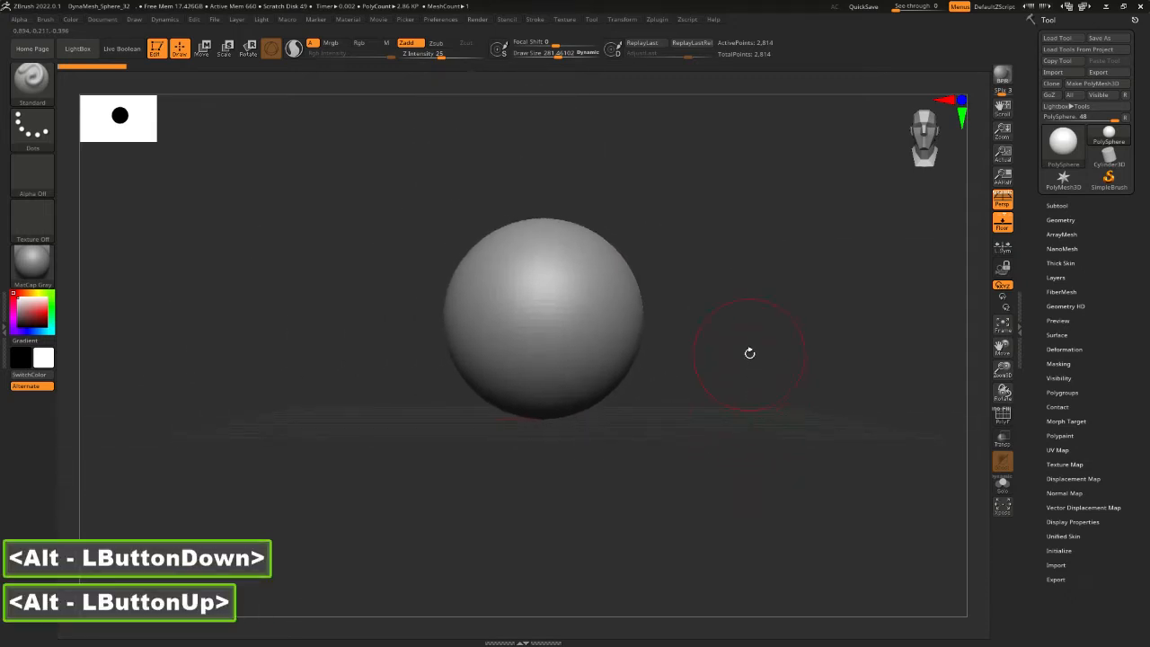
left_click_drag(762, 362, 731, 380, "alt")
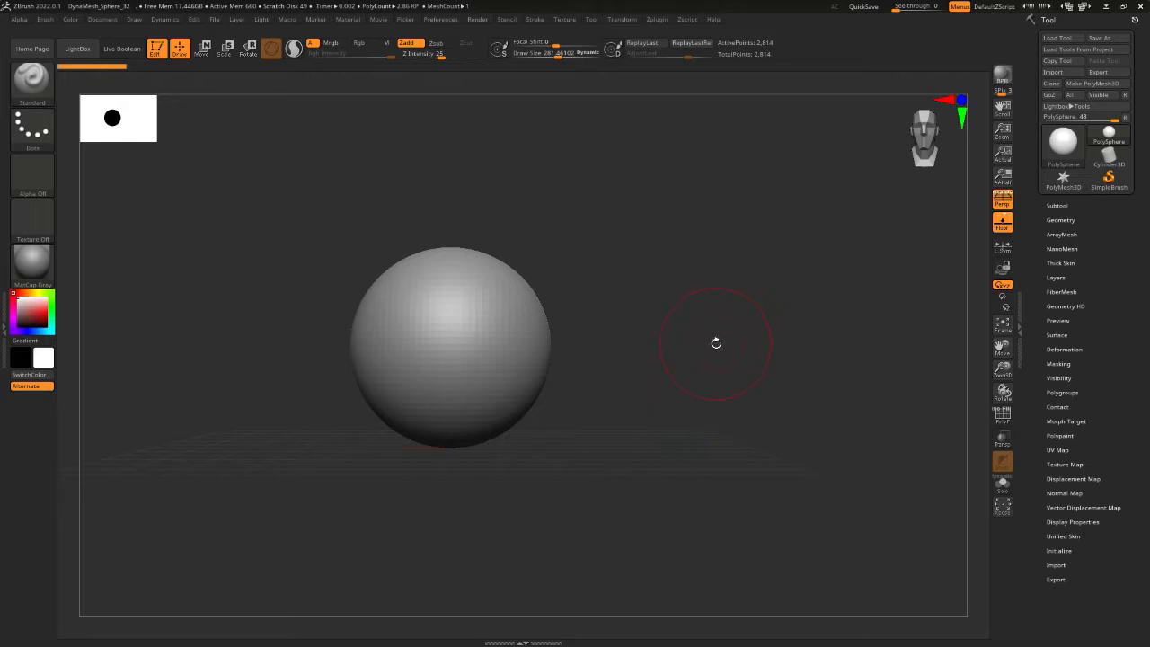
key("alt")
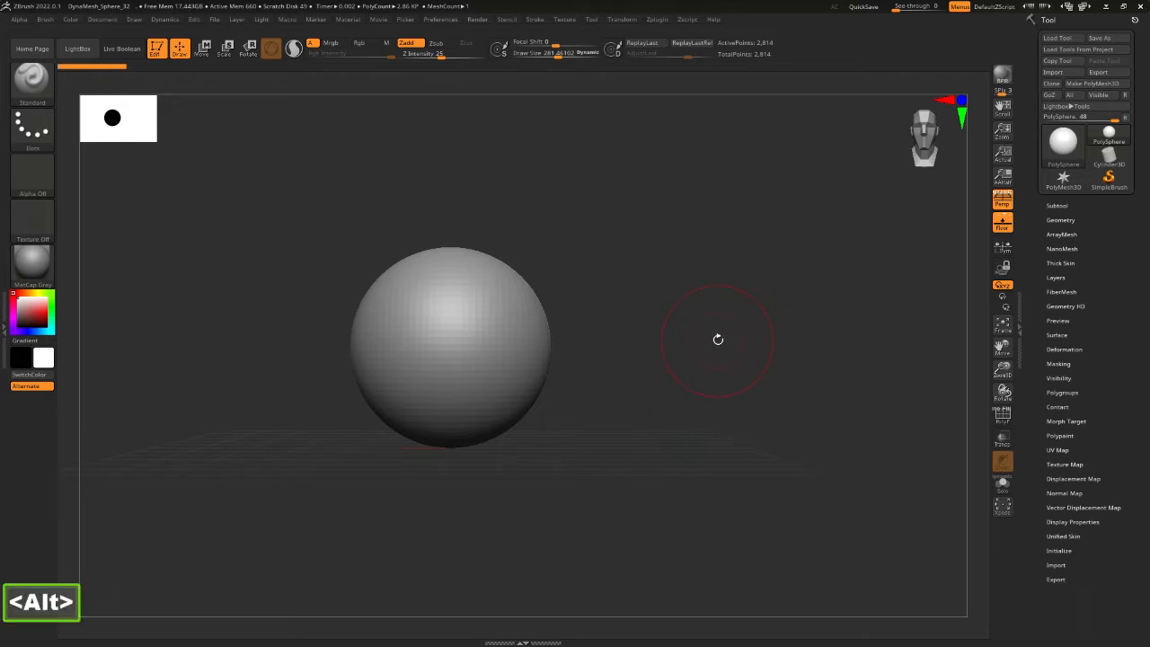
mouse_move(710, 339)
left_mouse_down("alt")
mouse_move(823, 318)
mouse_move(661, 339)
mouse_move(853, 326)
mouse_move(665, 342)
mouse_move(799, 331)
mouse_move(747, 328)
left_mouse_up("alt")
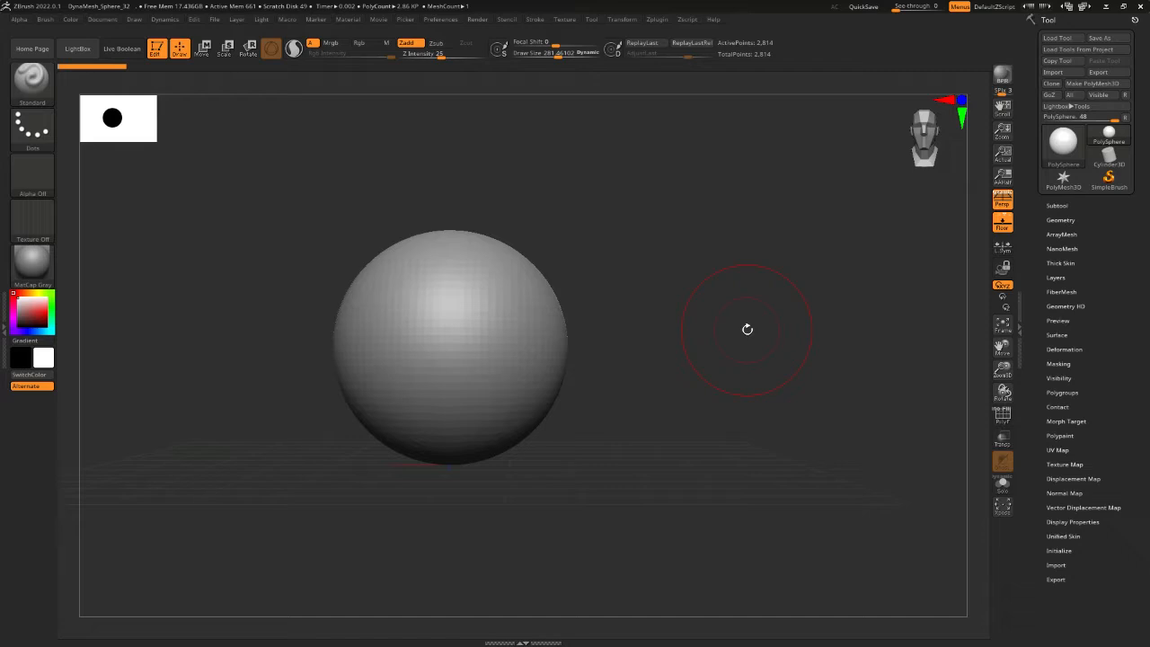
key("alt")
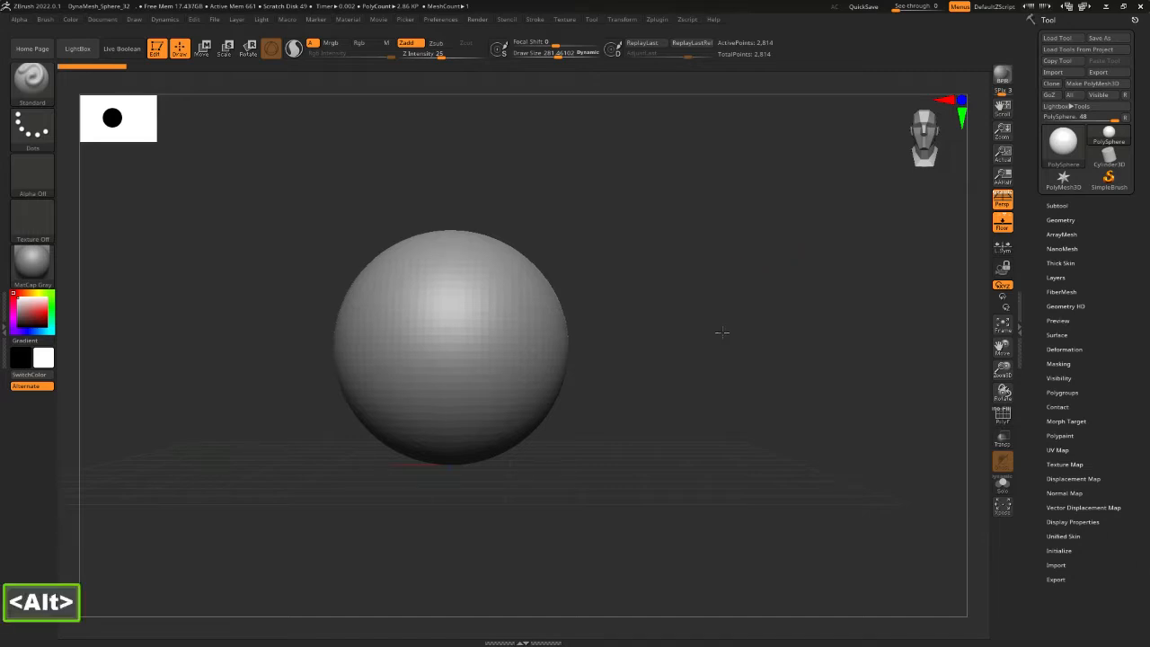
mouse_move(718, 329)
left_mouse_down("alt")
mouse_move(798, 323)
mouse_move(765, 337)
left_mouse_up("alt")
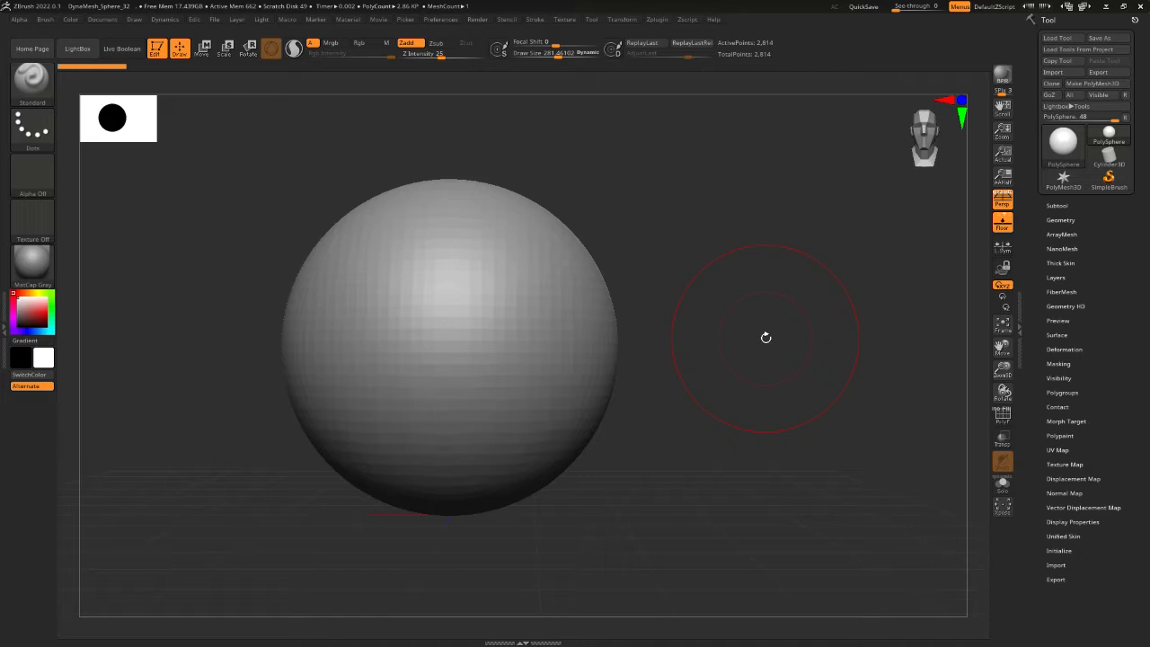
Zoom the view of the sphere in and out and reposition the sphere near the canvas centre
right_click(710, 282)
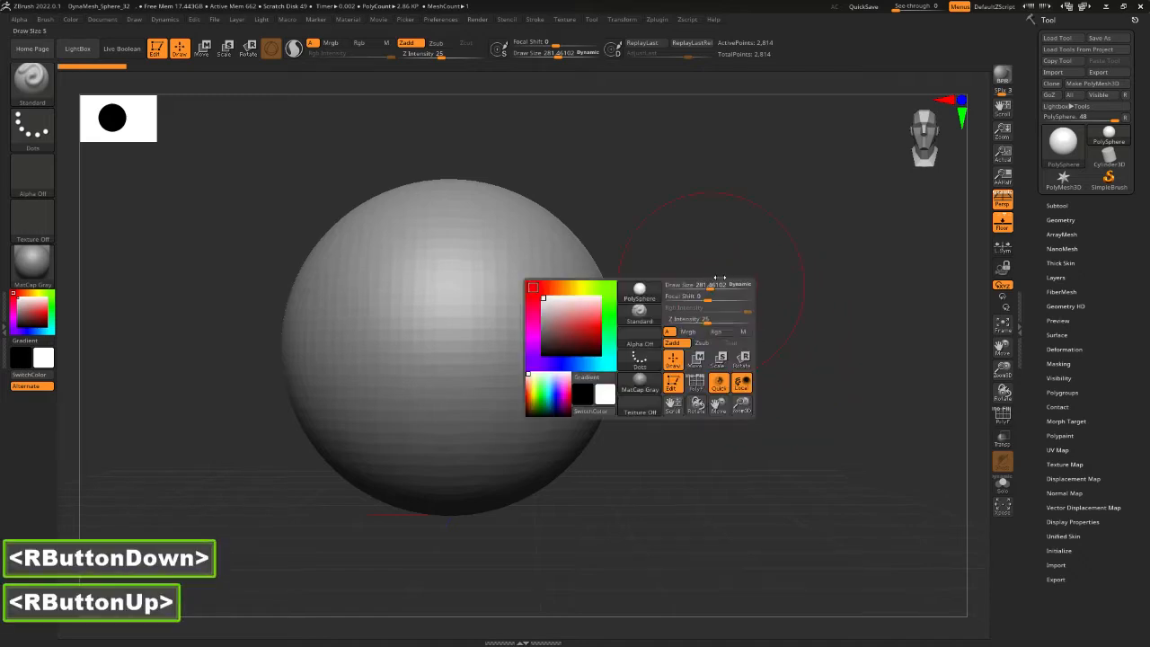
left_click(744, 230)
key("alt")
right_click_drag(744, 230, 766, 229, "ctrl")
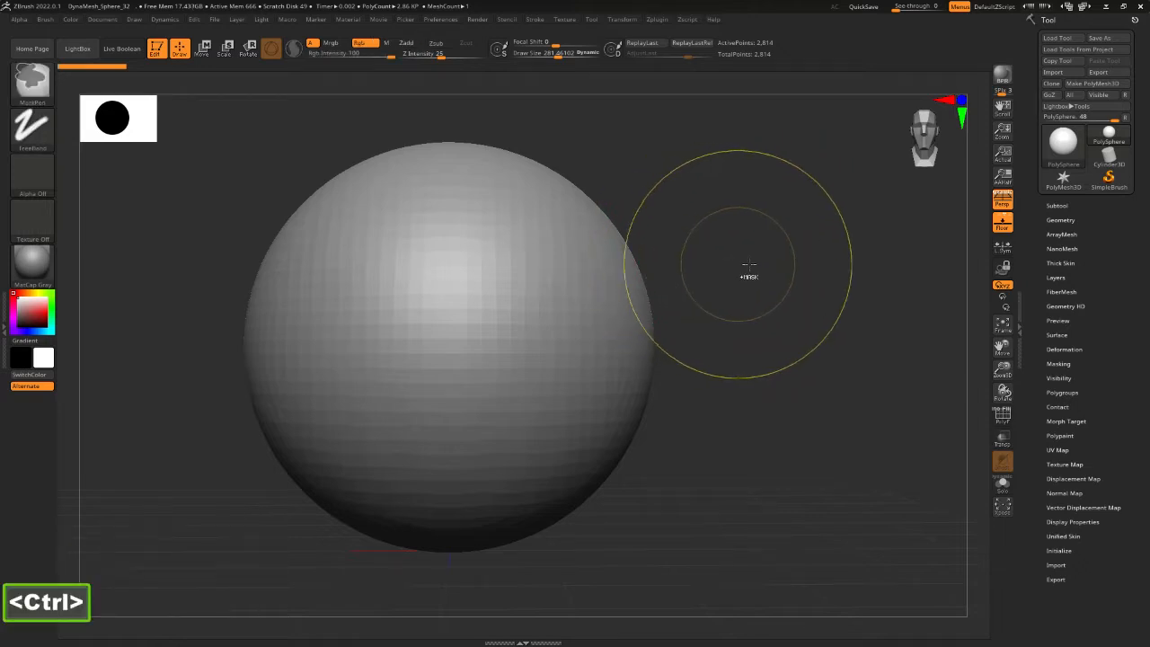
mouse_move(746, 275)
right_mouse_down("ctrl")
mouse_move(775, 260)
mouse_move(739, 254)
mouse_move(797, 259)
mouse_move(644, 272)
mouse_move(769, 272)
mouse_move(660, 280)
mouse_move(648, 278)
mouse_move(781, 267)
mouse_move(714, 271)
mouse_move(644, 252)
right_mouse_up("ctrl")
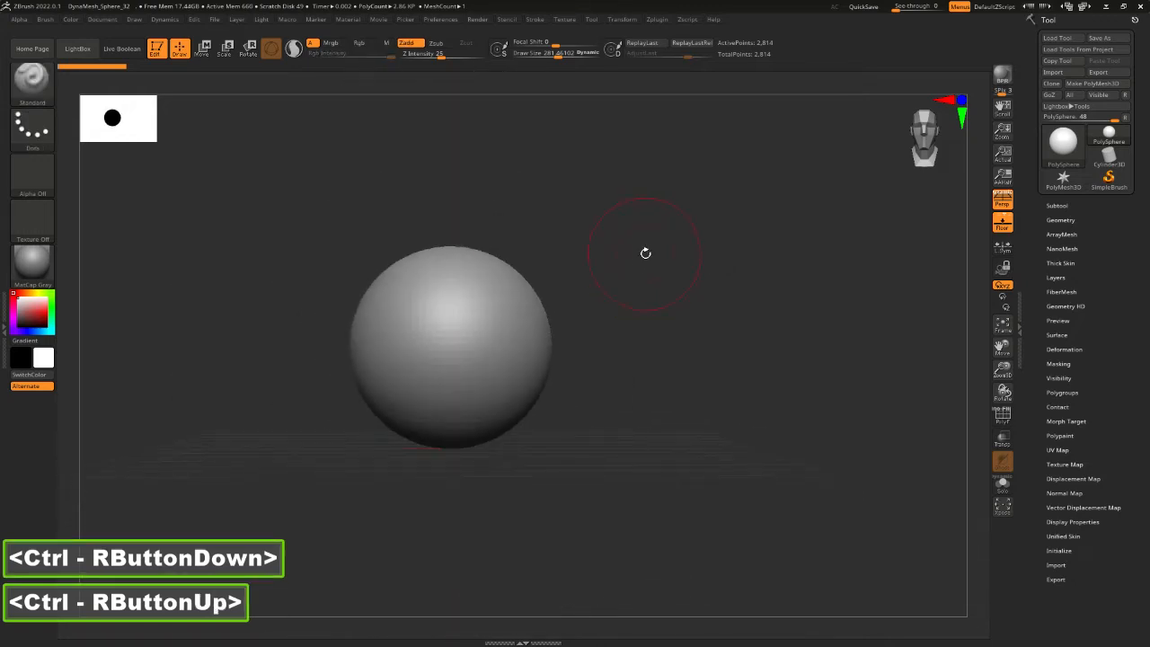
mouse_move(693, 225)
left_mouse_down("alt")
mouse_move(725, 228)
mouse_move(721, 284)
mouse_move(778, 188)
mouse_move(599, 192)
mouse_move(811, 226)
mouse_move(731, 265)
mouse_move(894, 235)
mouse_move(722, 257)
mouse_move(709, 233)
left_mouse_up("alt")
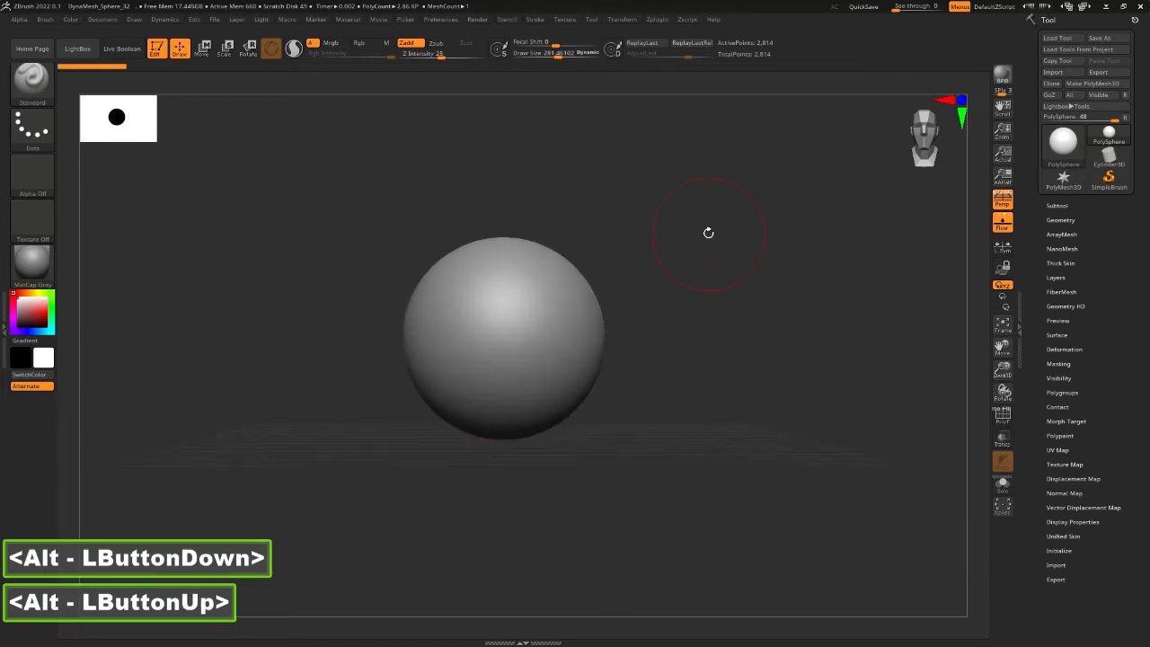
key("ctrl")
mouse_move(696, 241)
right_mouse_down("ctrl")
mouse_move(869, 210)
mouse_move(654, 239)
mouse_move(710, 231)
right_mouse_up("ctrl")
left_click_drag(710, 231, 778, 245)
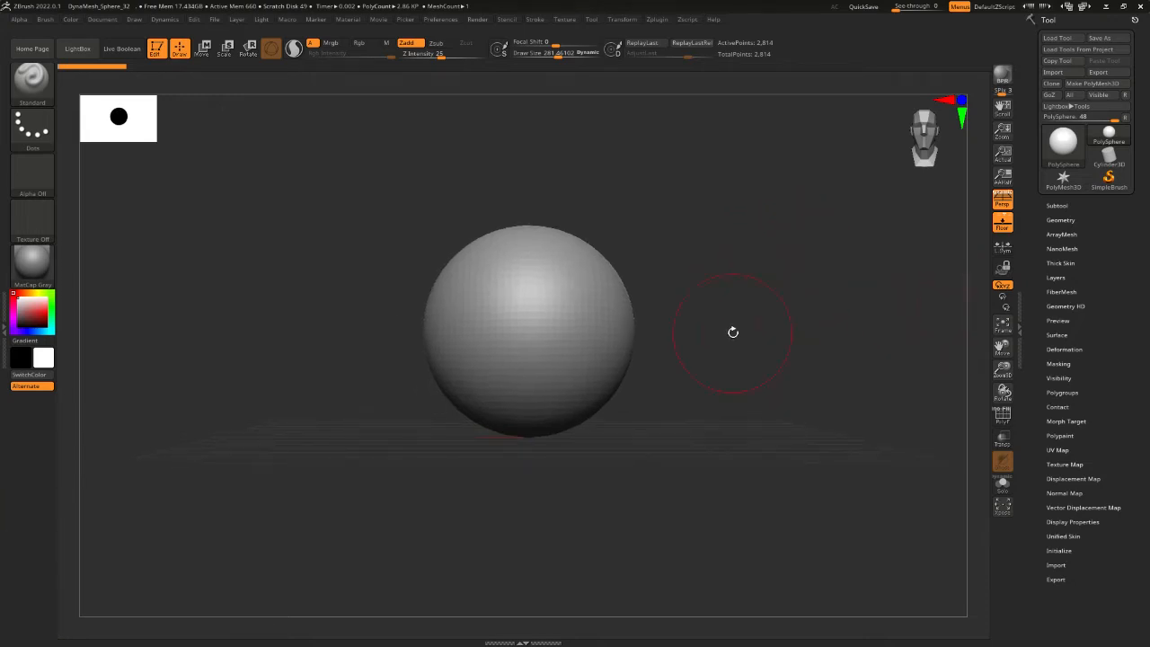
Enlarge the draw size to about 472 and switch to the Move brush
key("space")
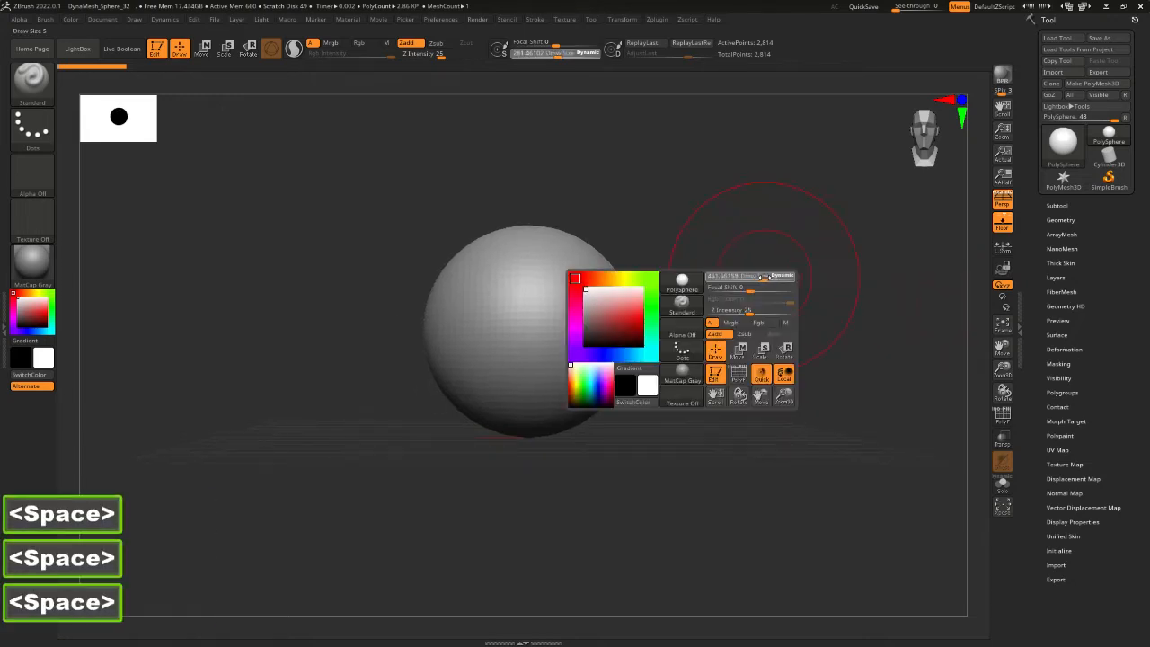
left_click_drag(754, 277, 765, 279)
left_click_drag(752, 323, 765, 297, "alt")
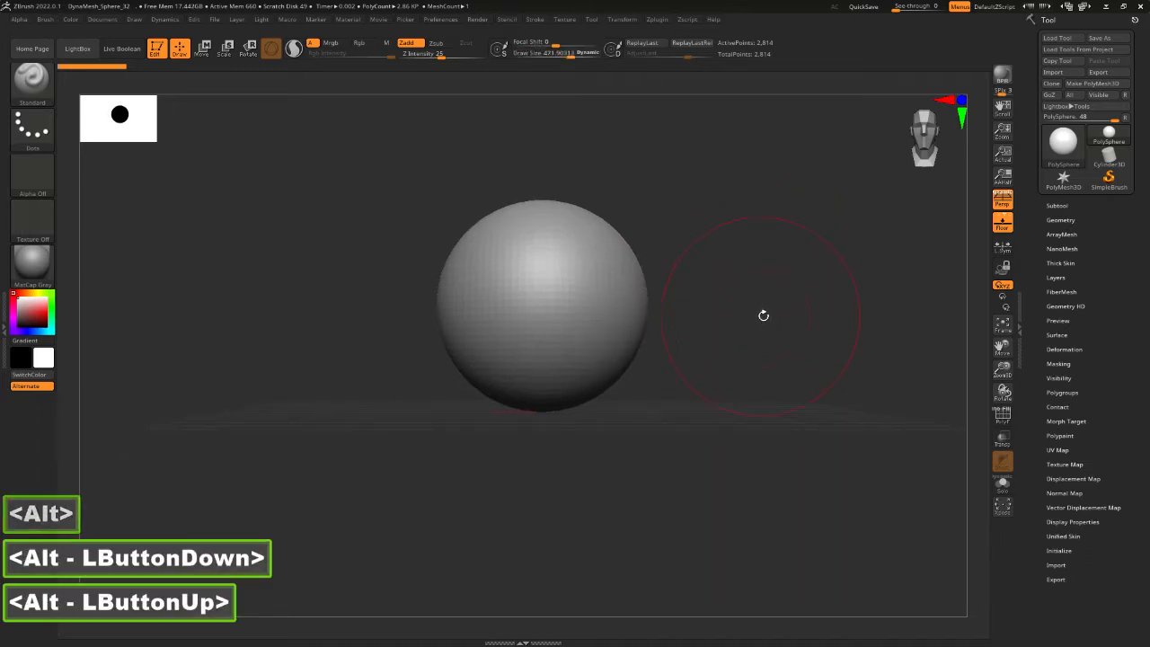
key("2")
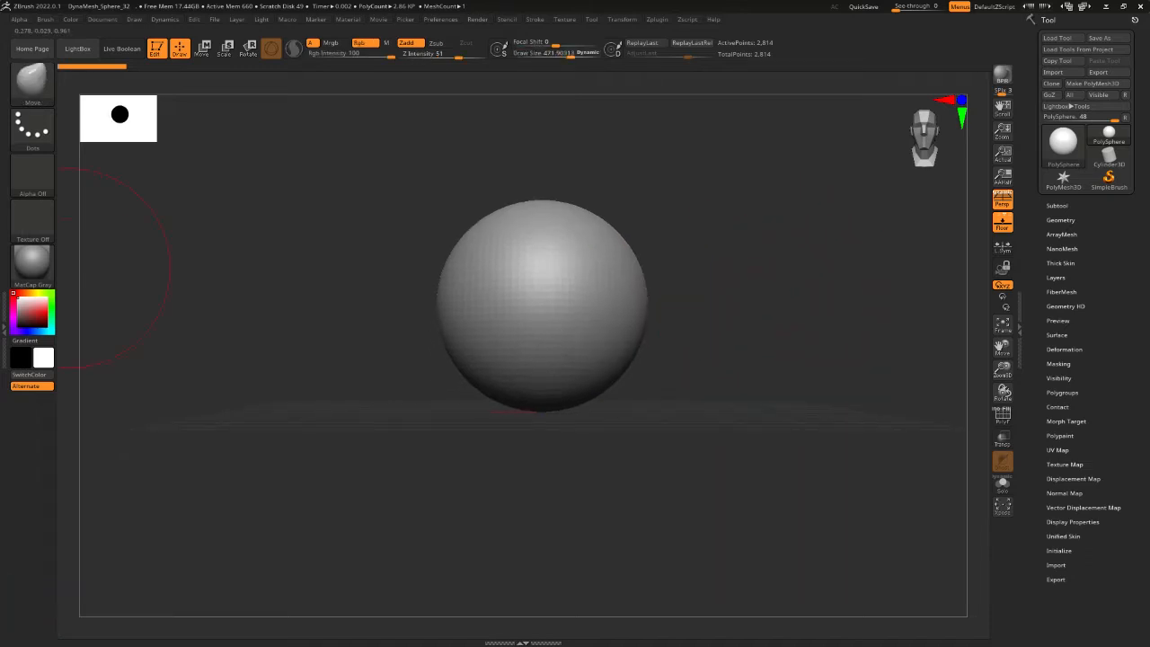
Switch to the skull reference board and examine the front and back views of the major skull bones
left_click(70, 267)
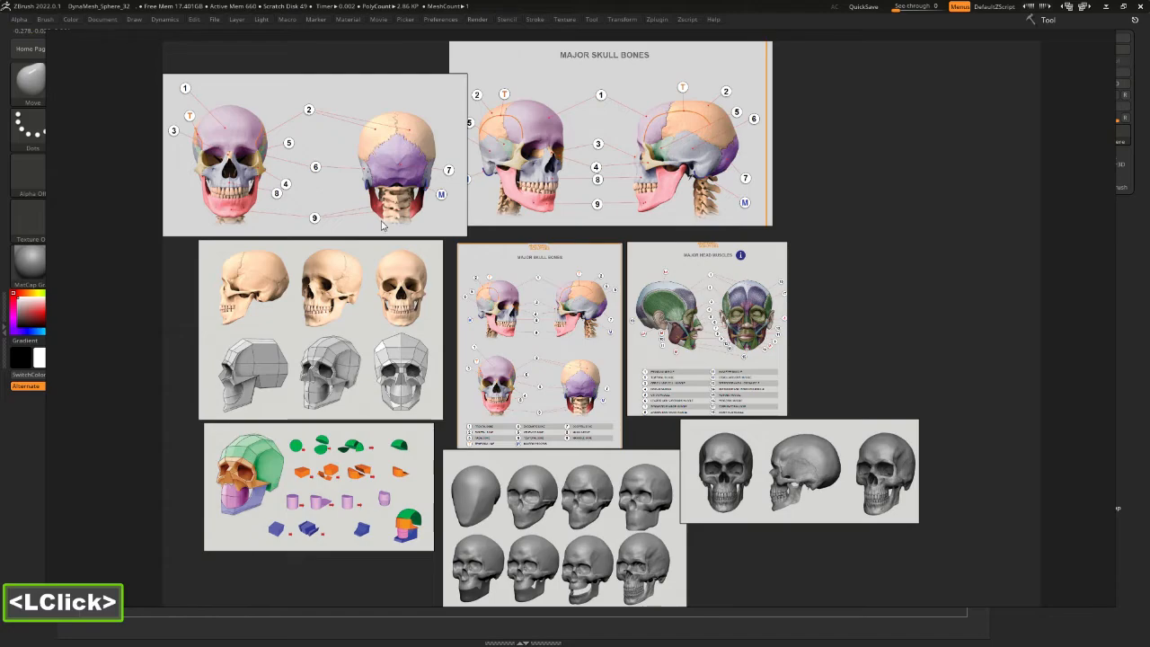
scroll(383, 206, "up", 3)
middle_click_drag(311, 185, 362, 343)
scroll(363, 344, "up", 2)
middle_click_drag(211, 313, 549, 331)
middle_click_drag(382, 263, 435, 356)
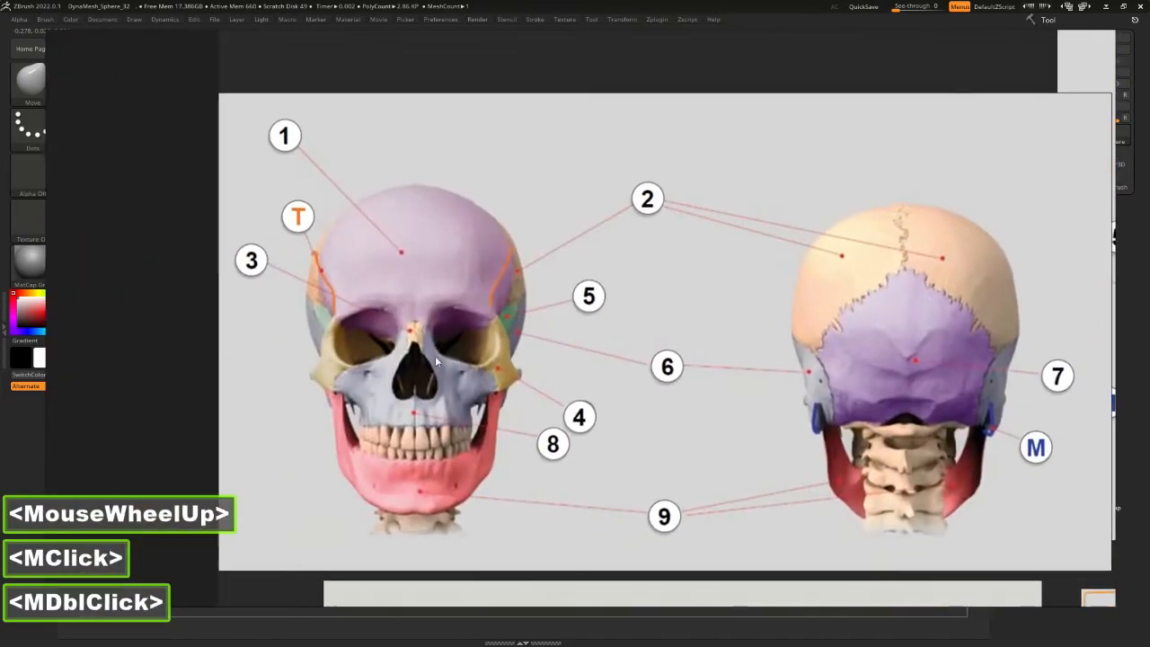
Examine the eight-stage grey skull sculpting progression on the reference board
scroll(361, 316, "down", 4)
middle_click_drag(599, 497, 429, 248)
middle_click_drag(571, 562, 510, 347)
scroll(509, 343, "up", 4)
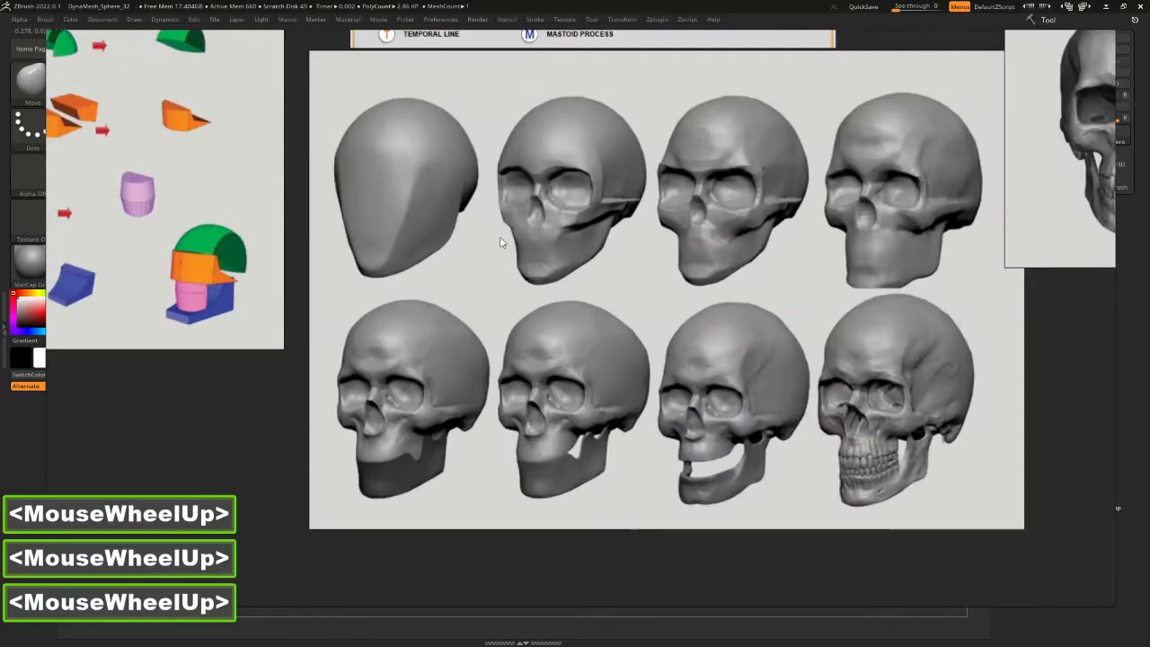
middle_click_drag(587, 277, 494, 347)
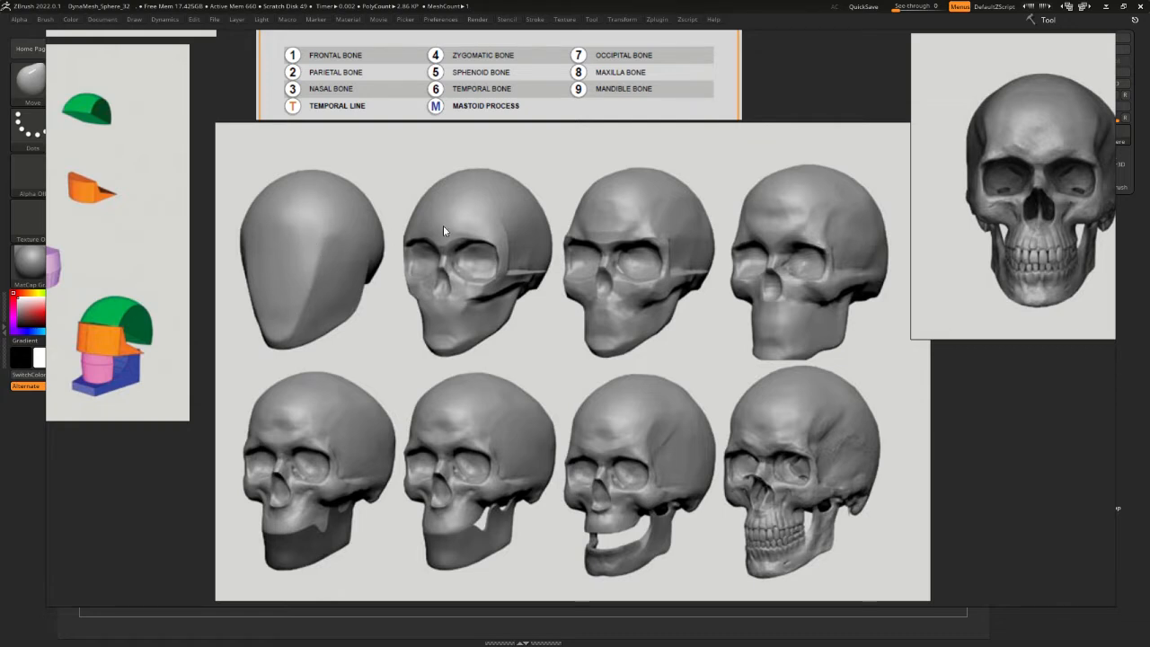
left_click_drag(696, 345, 690, 344)
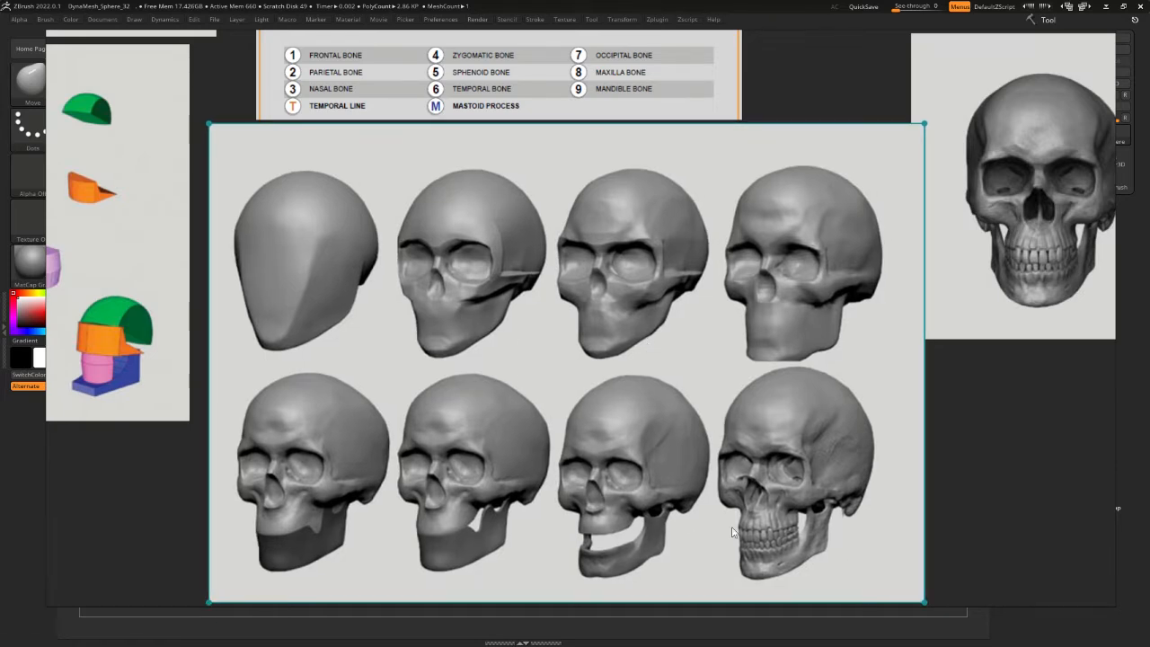
Copy the eight-stage skull progression image from the reference board and post it in Discord's livestream-questions channel
scroll(721, 497, "down", 3)
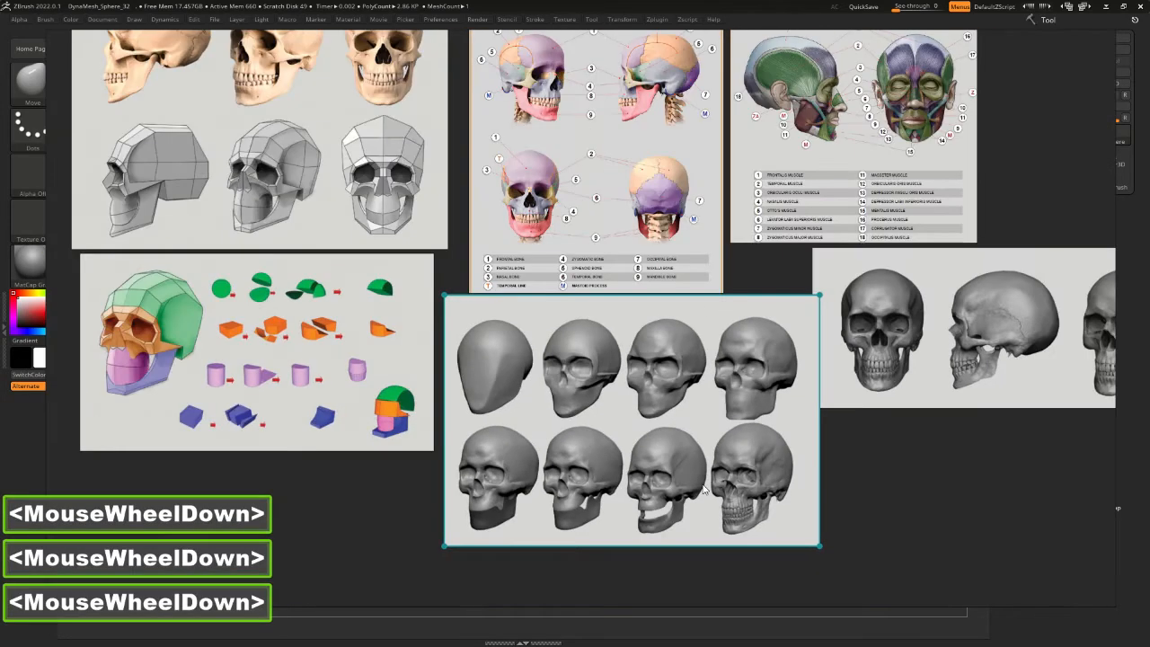
left_click(689, 426)
key("ctrl")
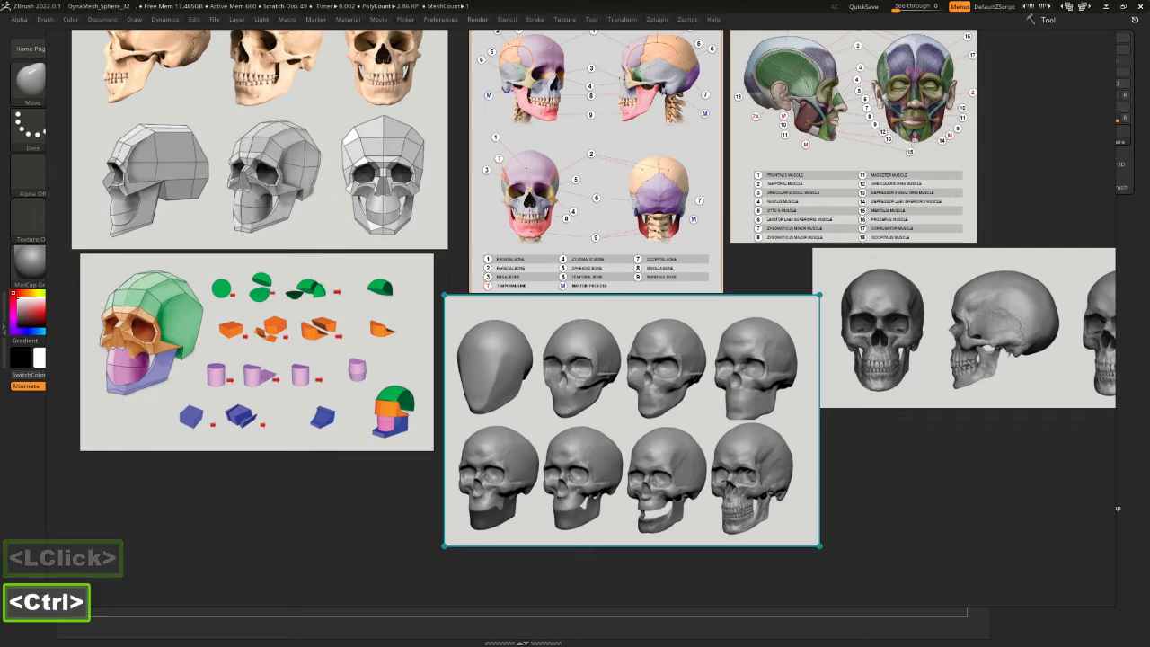
left_click(665, 426)
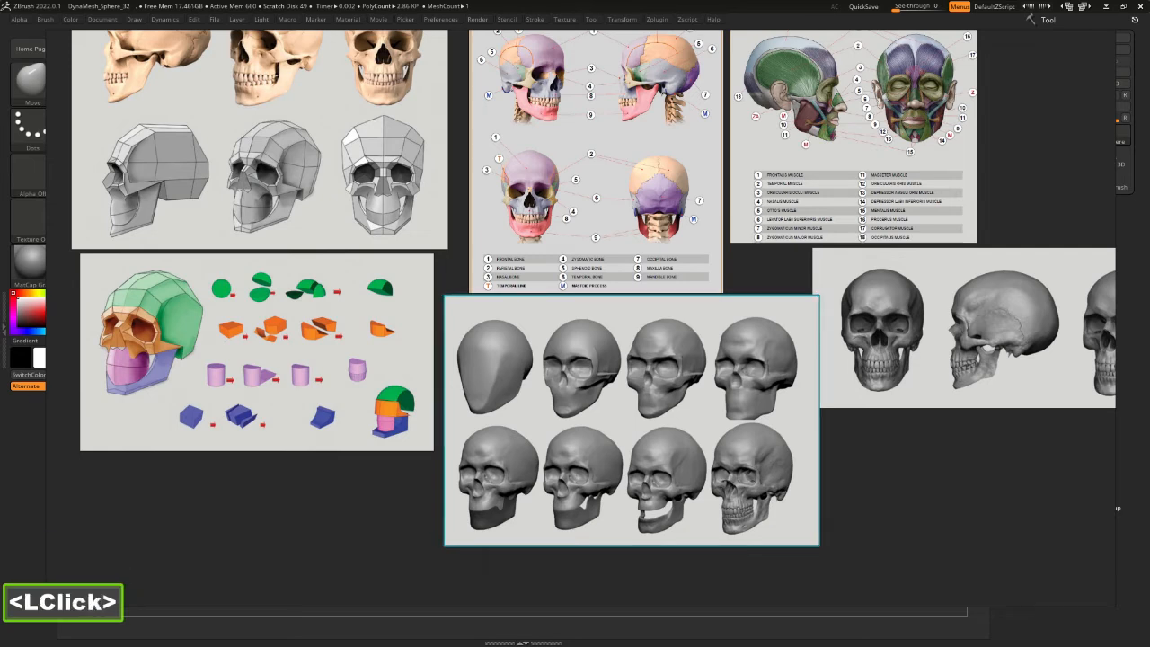
key("ctrl+v")
key("Return")
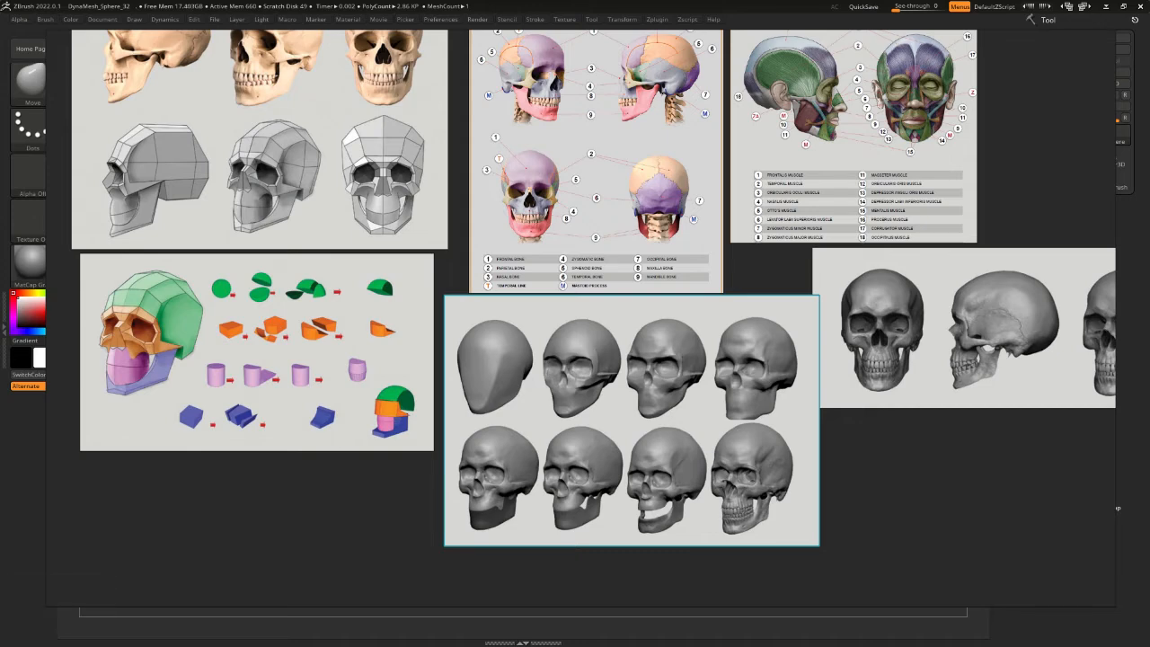
Bring the Discord window into view to check the posted skull progression image, and move it away again
left_click_drag(0, 109, 431, 98)
left_click(431, 98)
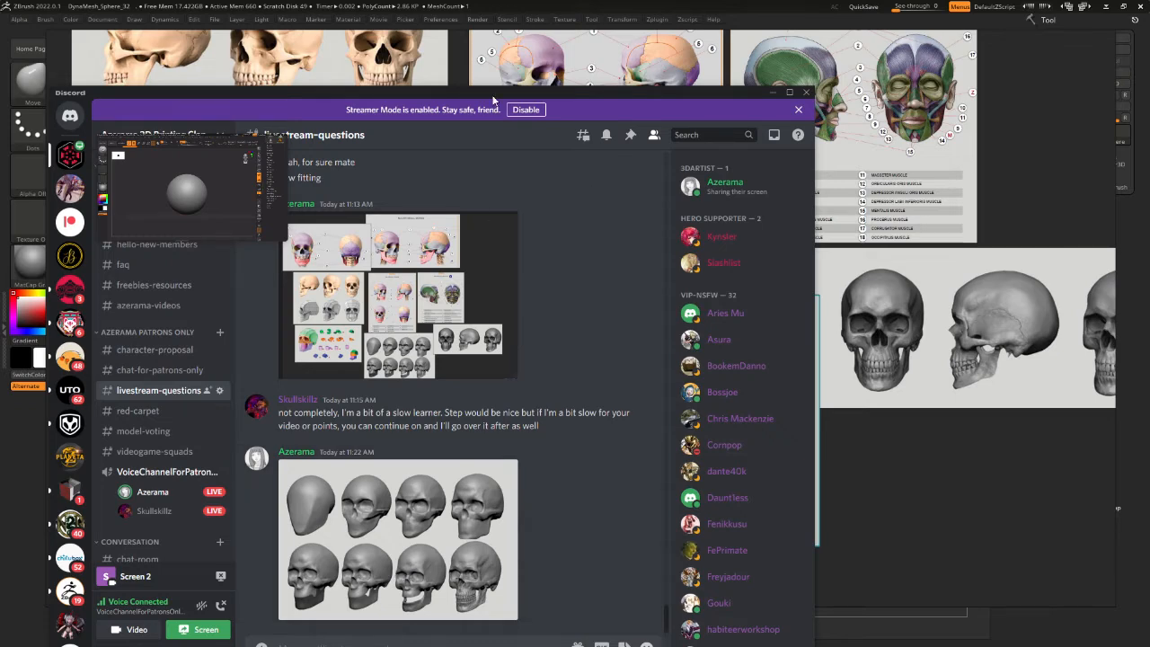
left_click_drag(492, 100, 0, 116)
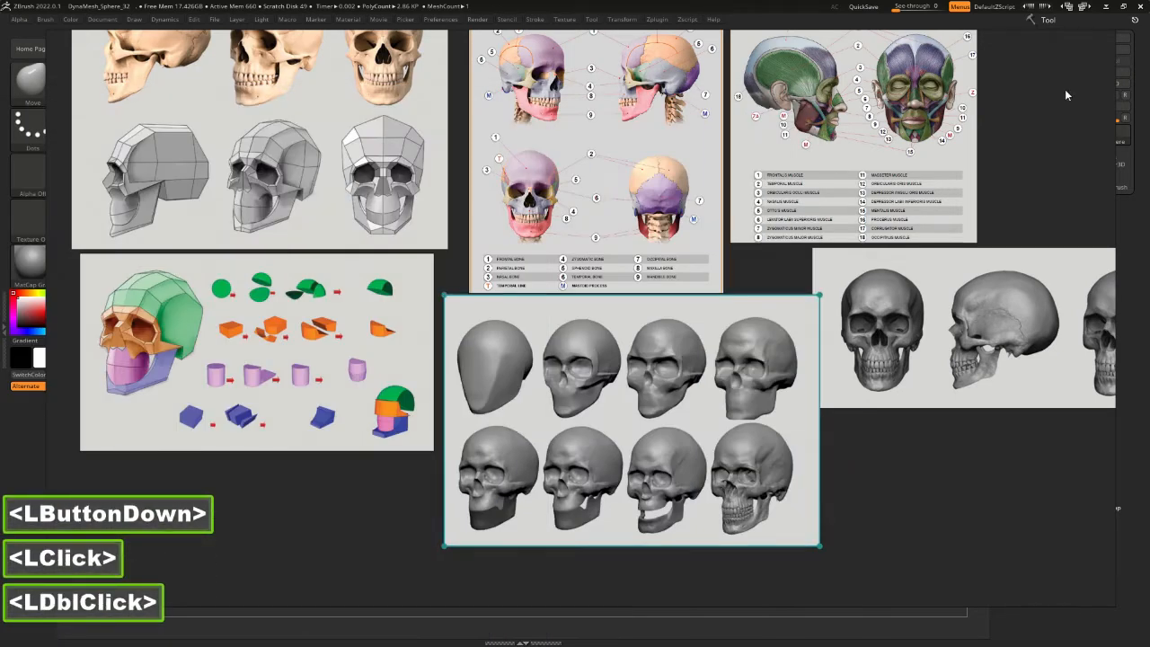
Return to ZBrush, reposition the sphere in the viewport and turn off perspective
left_click(1003, 33)
left_click(774, 333, "shift")
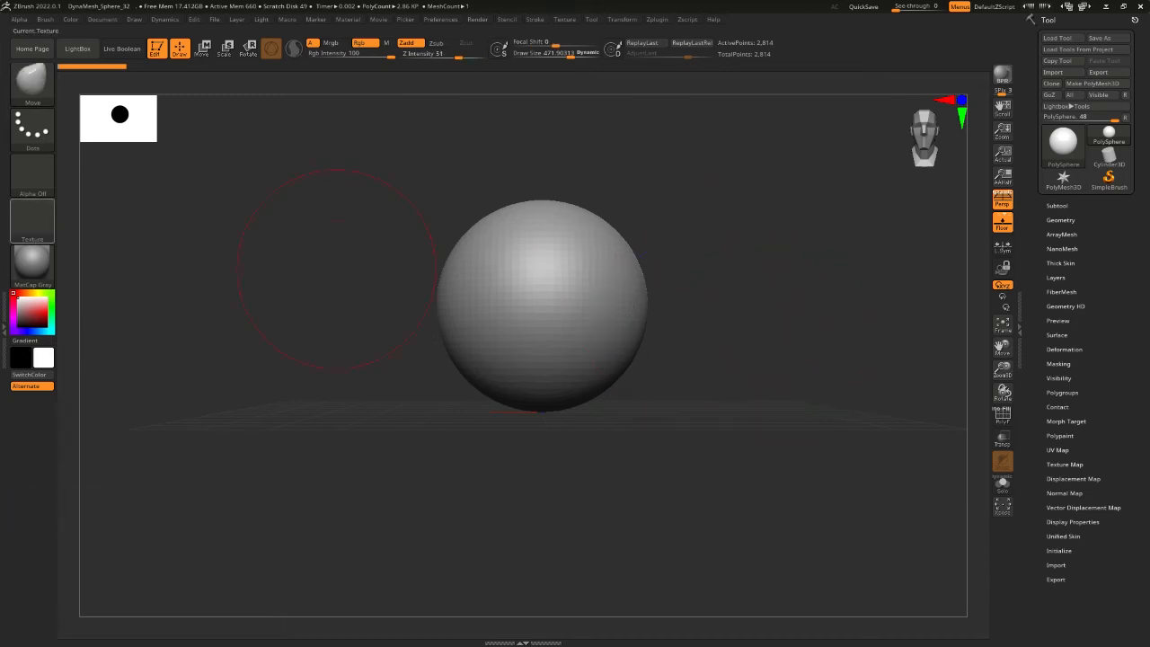
double_click(33, 218)
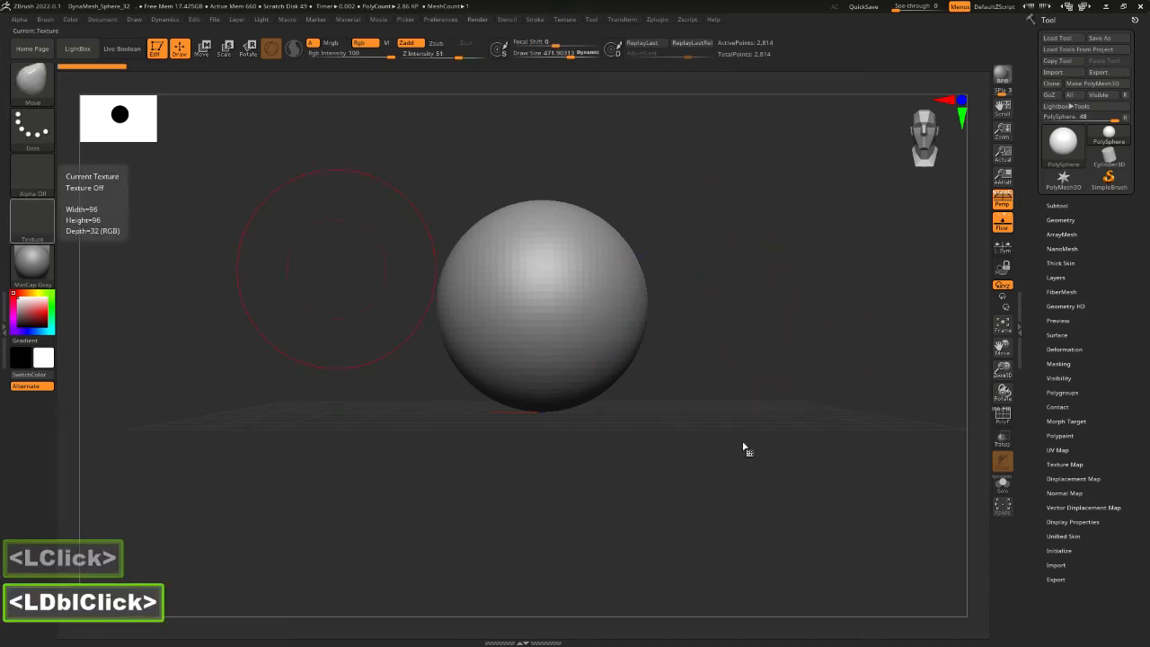
left_click(791, 451, "shift")
left_click_drag(811, 451, 751, 401, "alt")
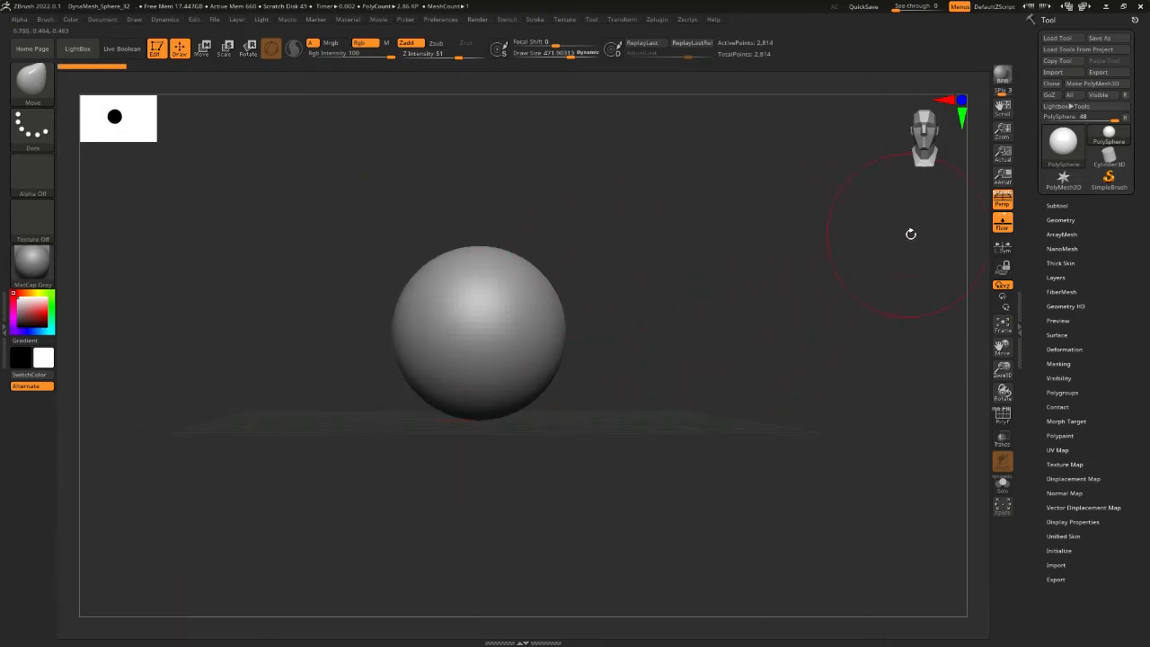
left_click(1002, 205)
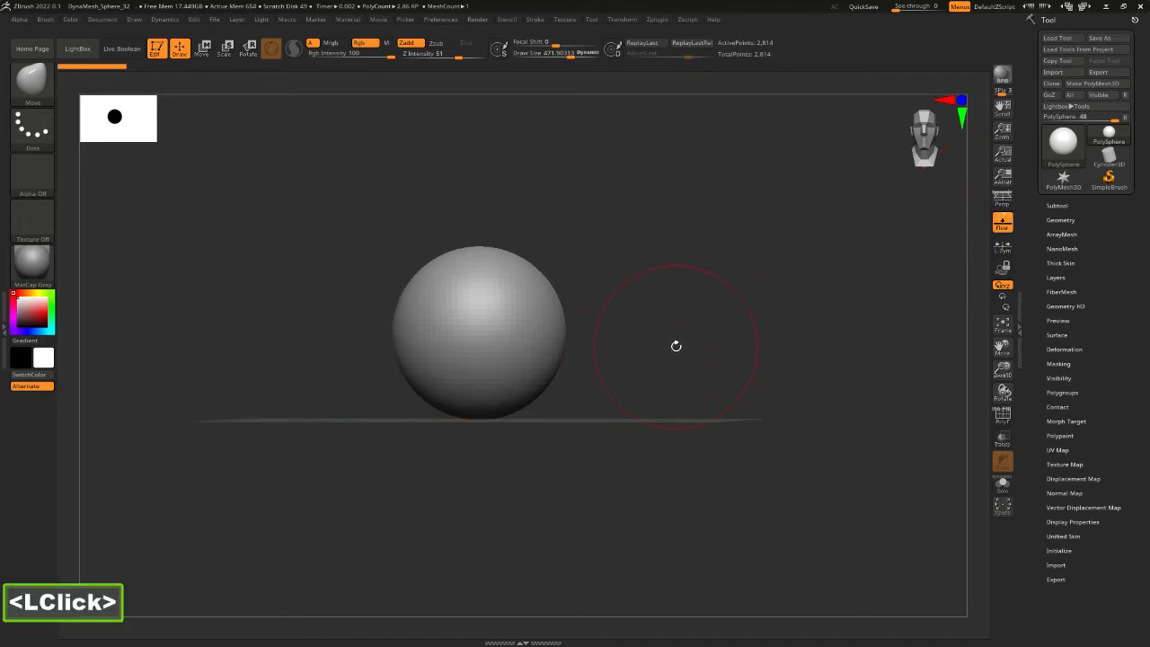
Choose the Move brush from the sculpting brushes and set its draw size to about 452
key("space")
left_click_drag(675, 344, 664, 347)
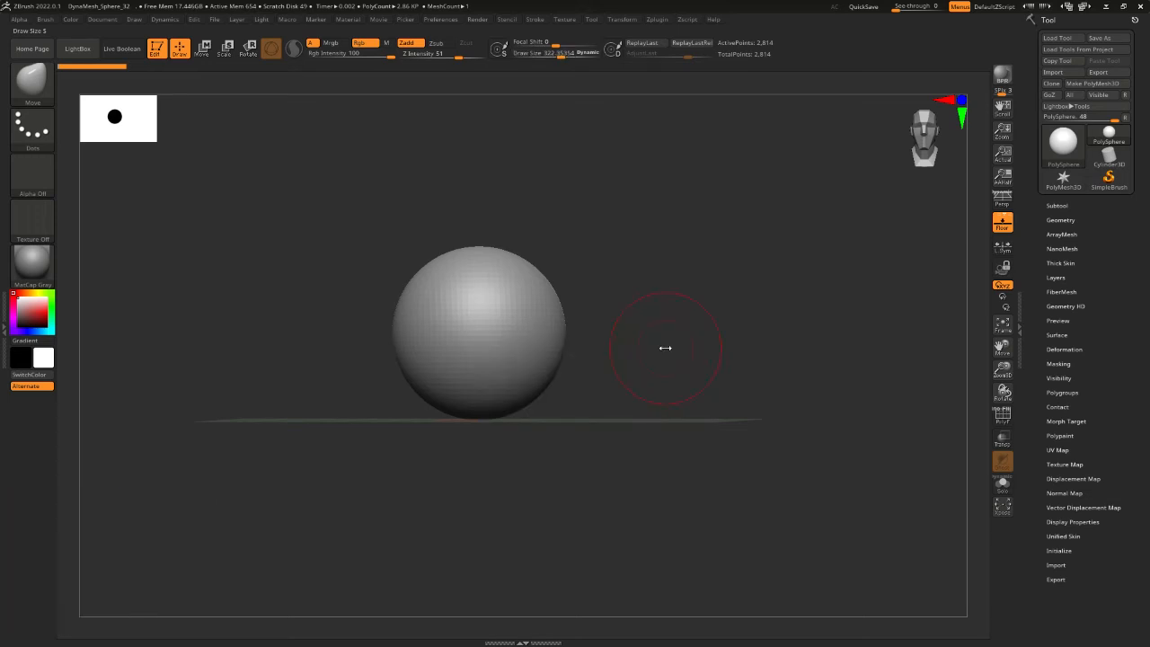
key("b")
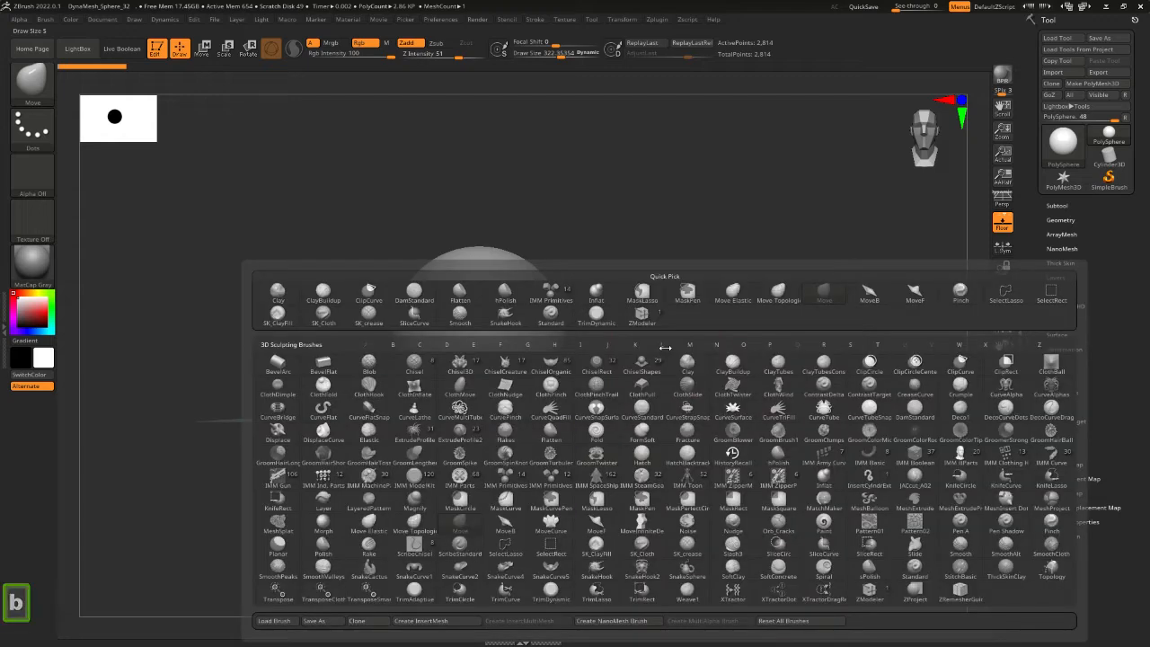
key("m")
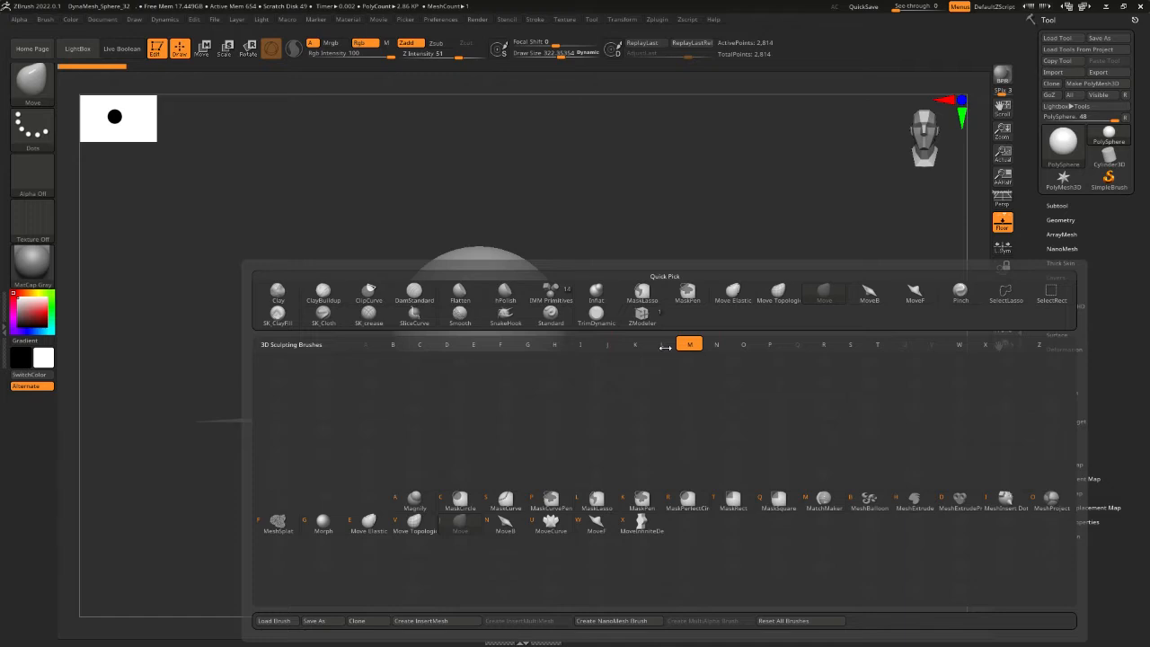
left_click(462, 530)
key("space")
left_click_drag(663, 356, 670, 357)
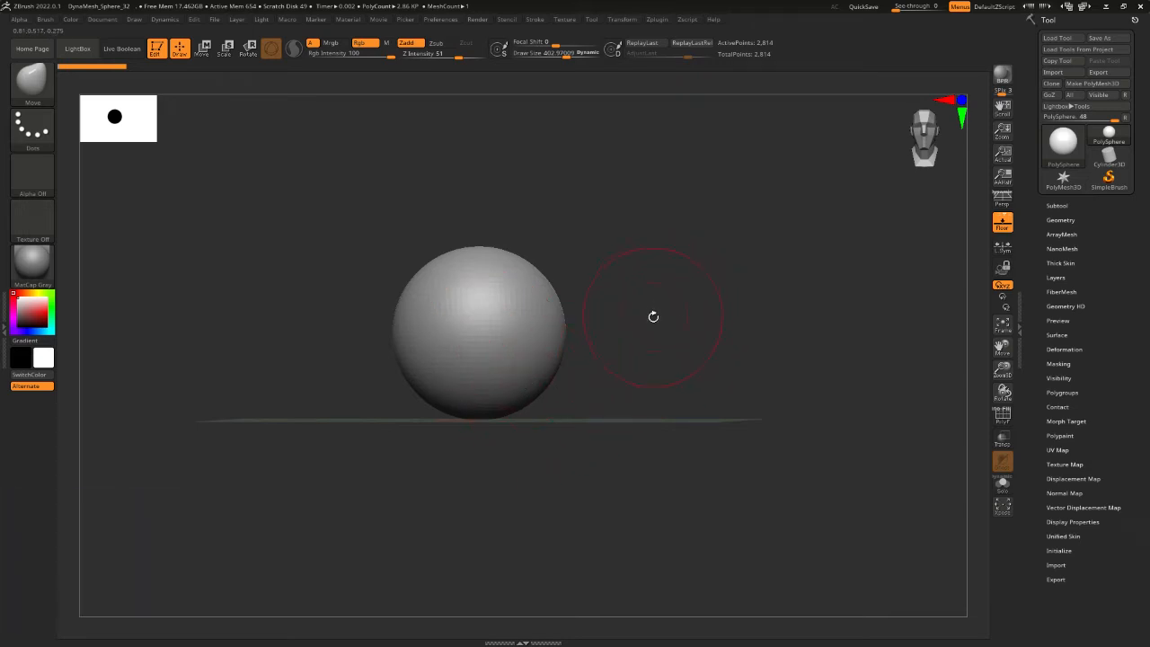
key("s")
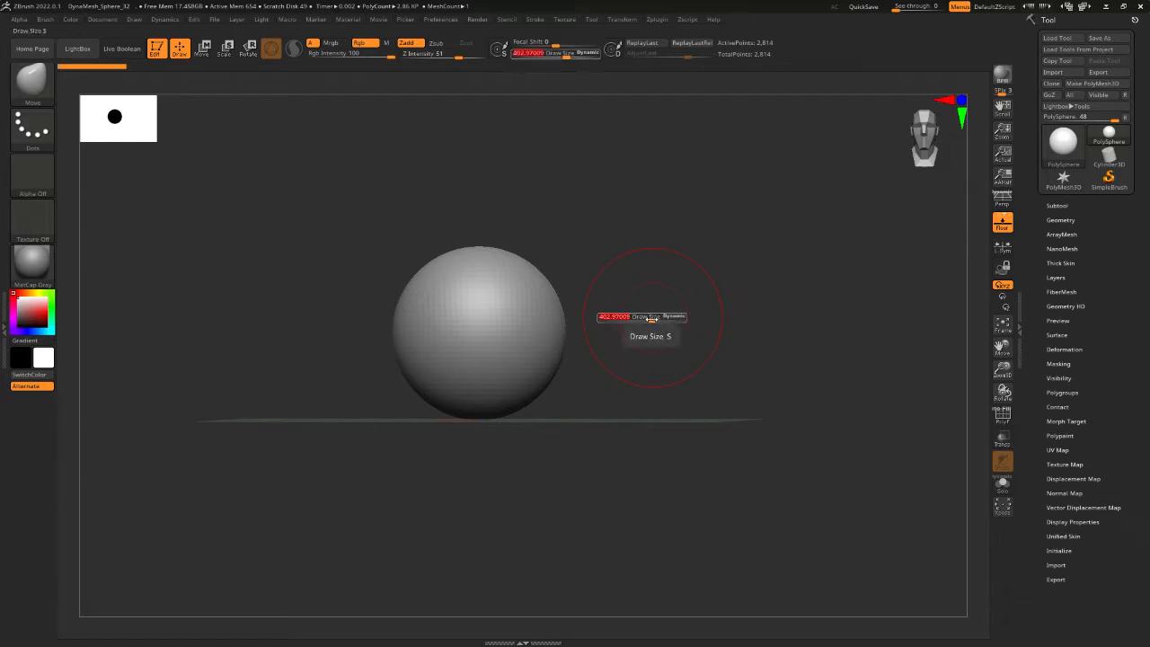
left_click_drag(653, 317, 657, 319)
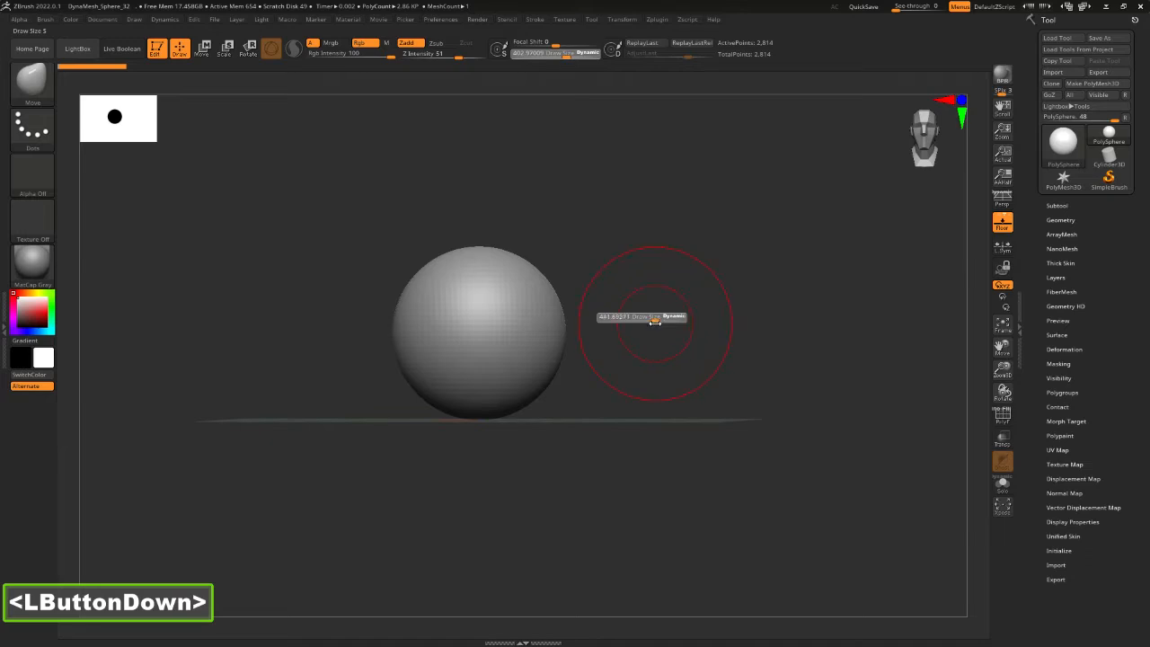
left_click_drag(656, 322, 655, 324)
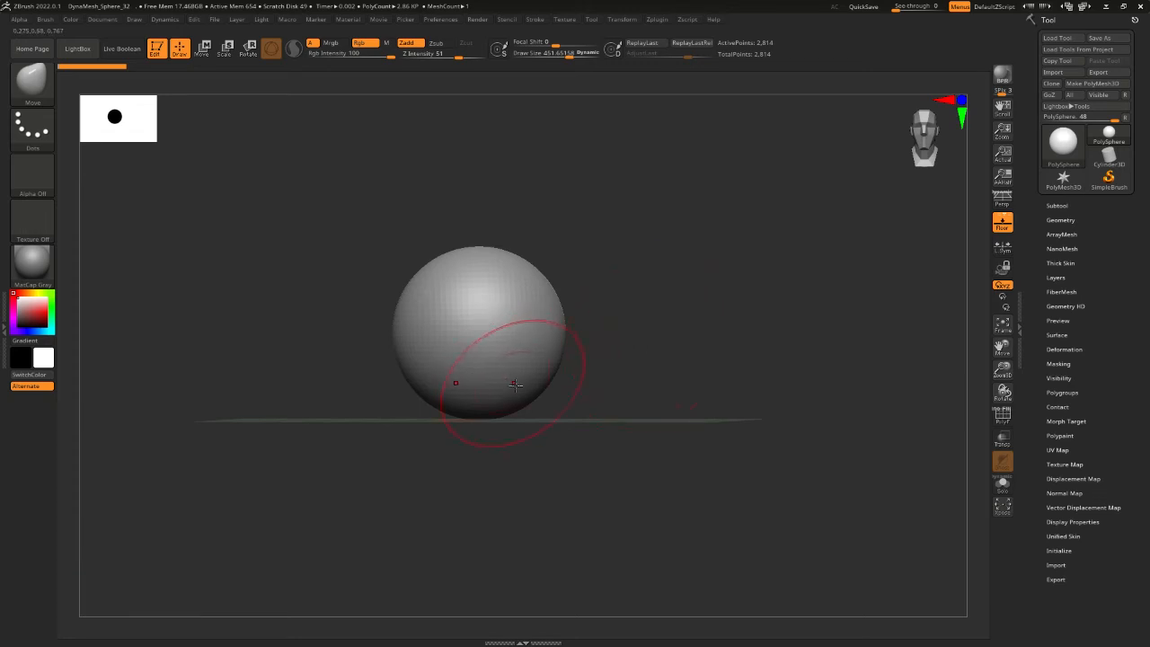
Try pulling the sphere's underside far down into a long point with the Move brush, and undo the stroke
mouse_move(631, 378)
left_mouse_down("alt")
mouse_move(642, 378)
mouse_move(562, 392)
left_mouse_up("alt")
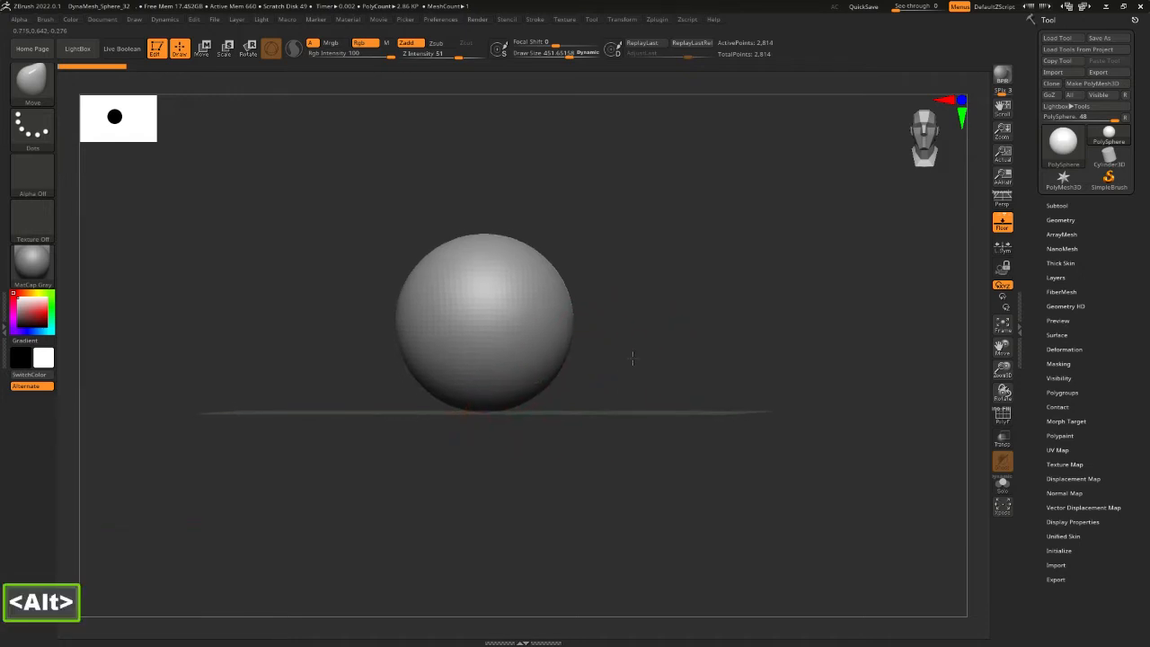
left_click_drag(629, 354, 509, 367, "alt")
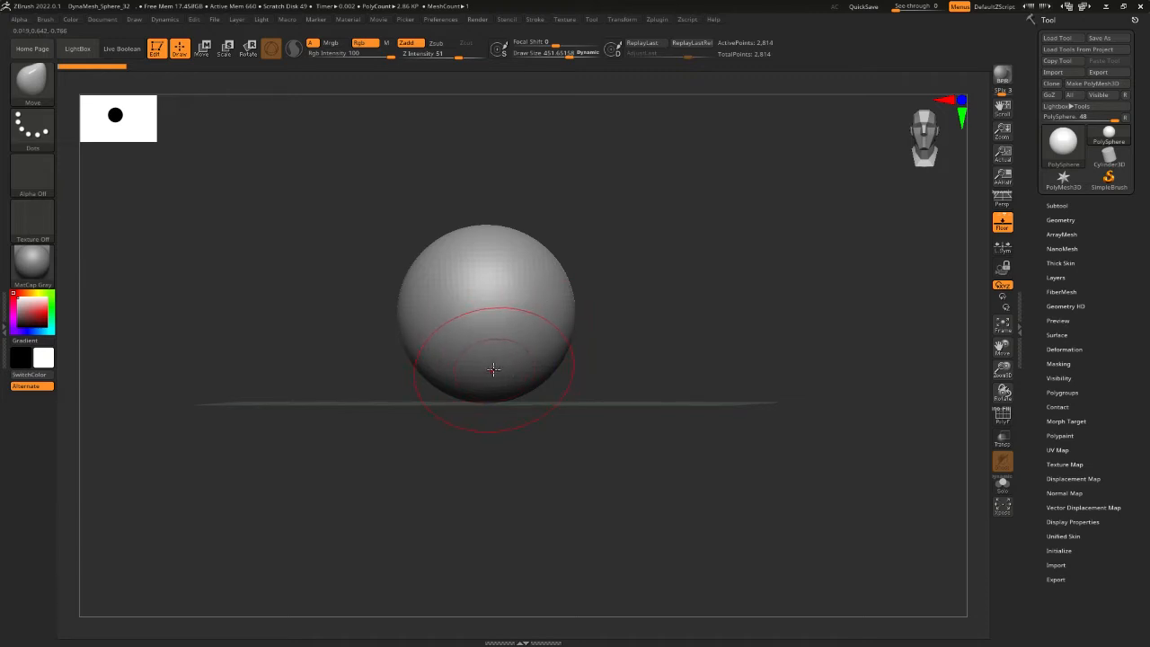
left_click_drag(493, 370, 484, 584)
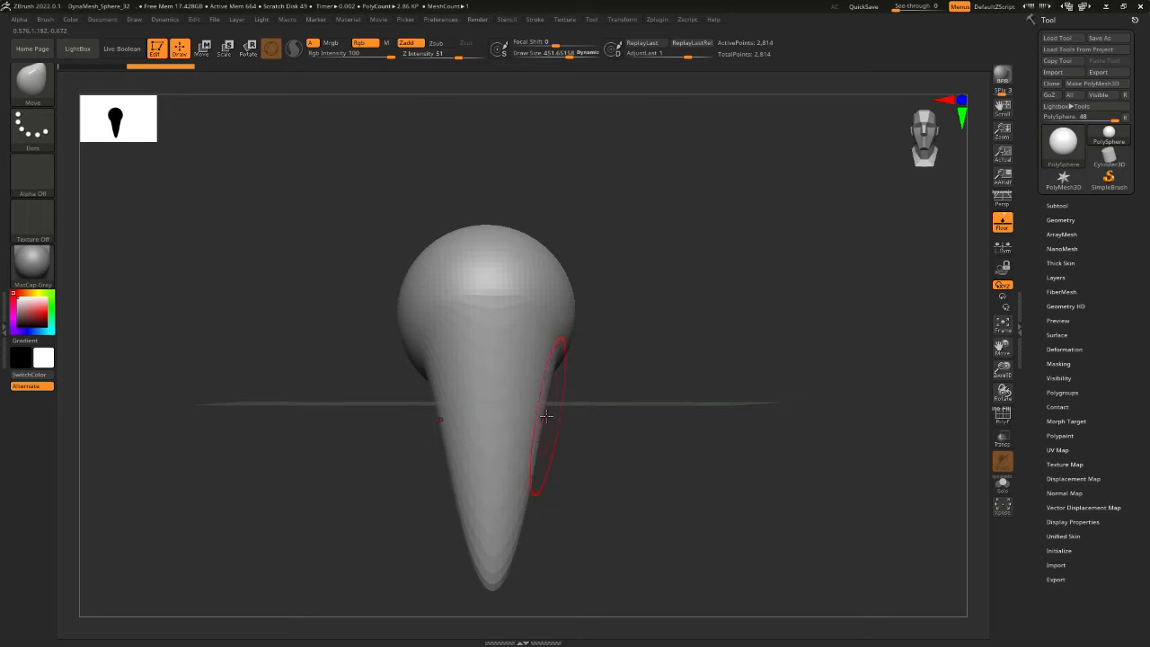
key("ctrl+z")
Examine the first egg-shaped skull stage on the reference board and return to the sphere in ZBrush
key("alt+Tab")
key("alt+Tab")
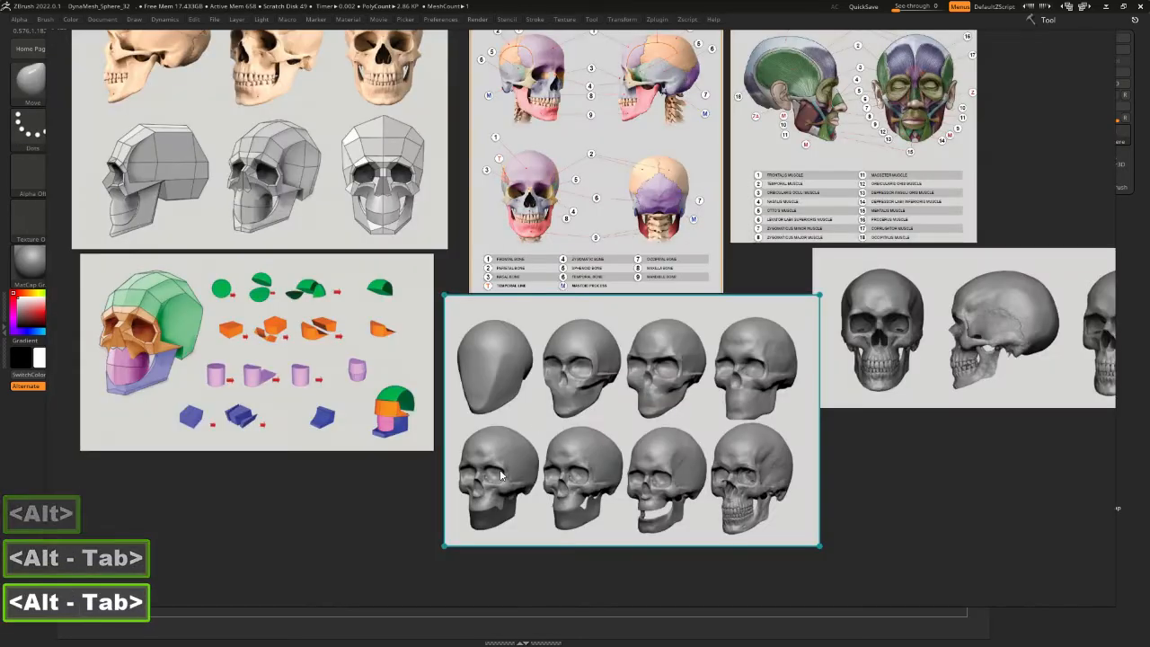
scroll(483, 346, "up", 3)
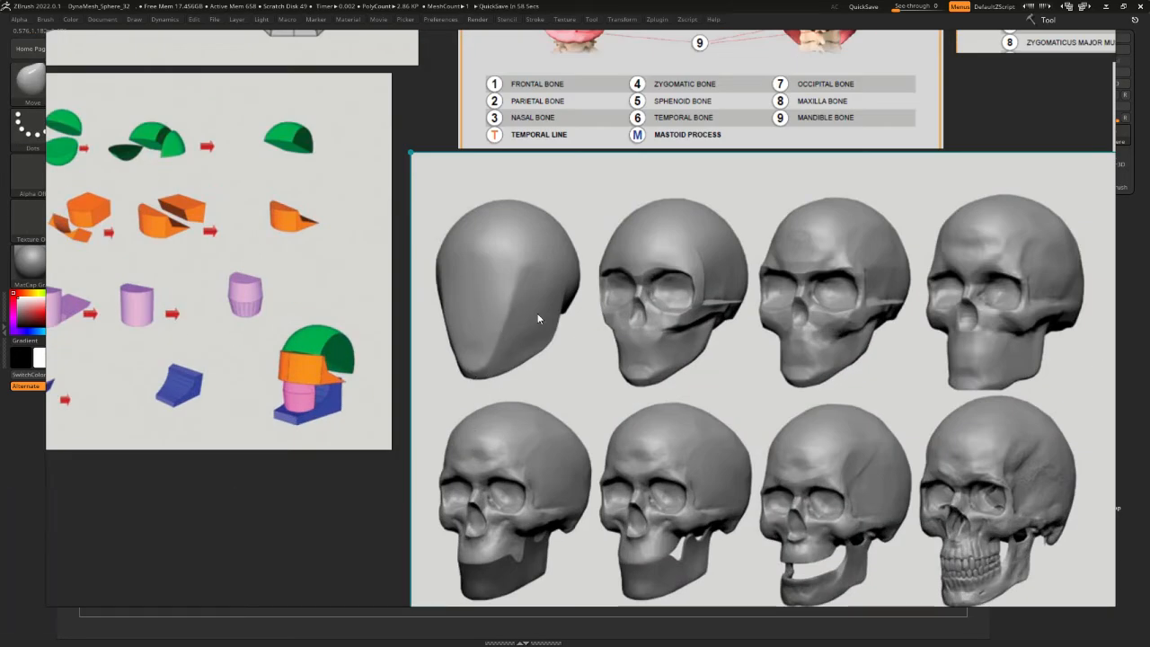
key("alt+Tab")
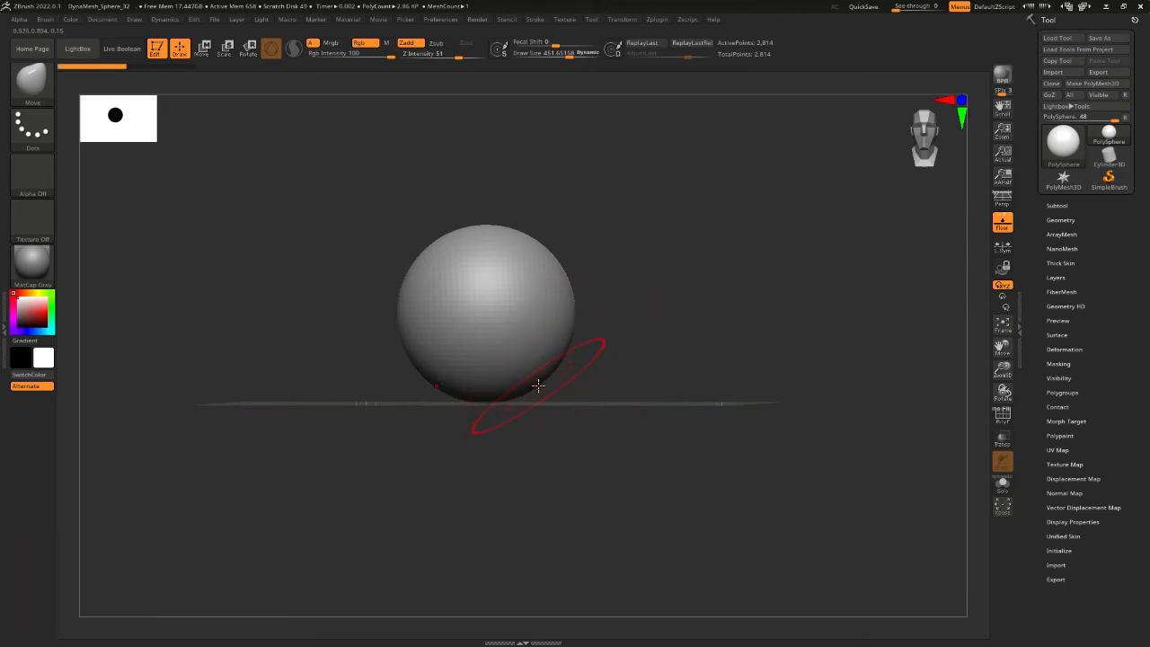
Pull the sphere's lower sides and bottom centre downward into an egg-shaped head, and turn it to the side profile
left_click_drag(537, 385, 548, 476)
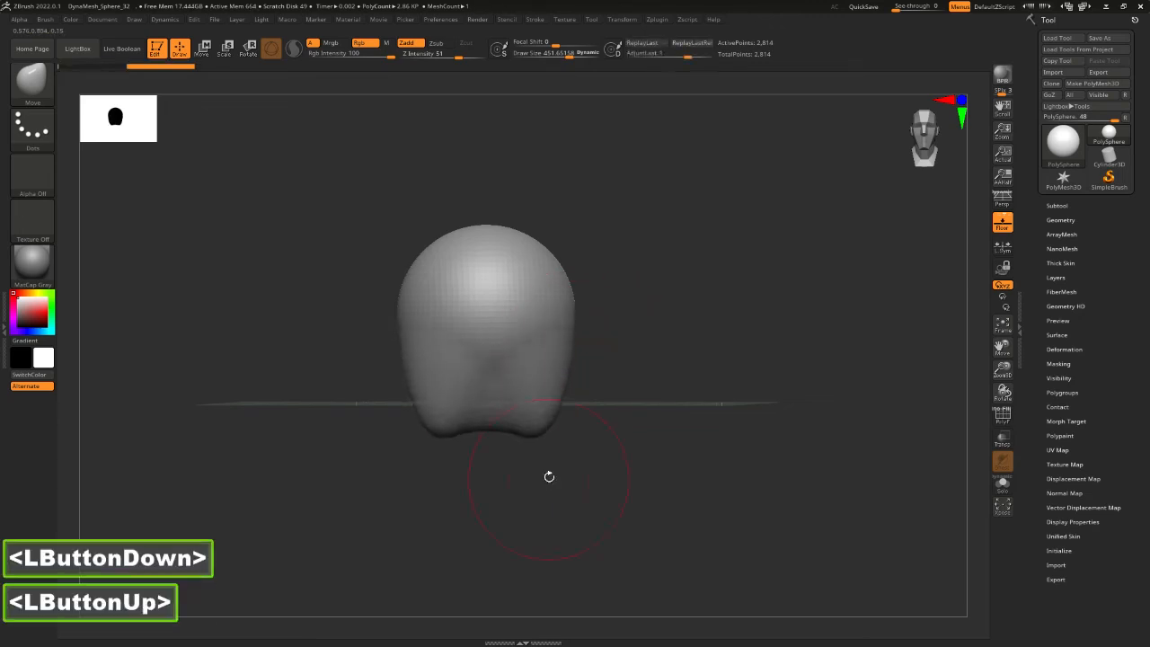
left_click_drag(479, 415, 488, 475)
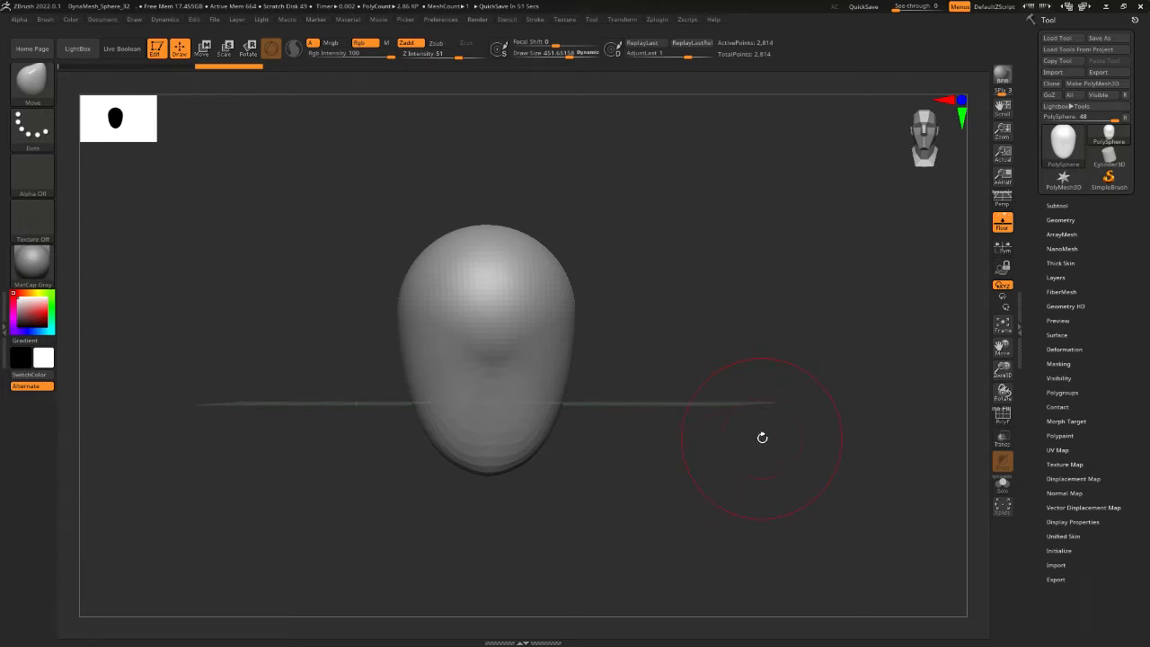
left_click_drag(775, 460, 727, 468)
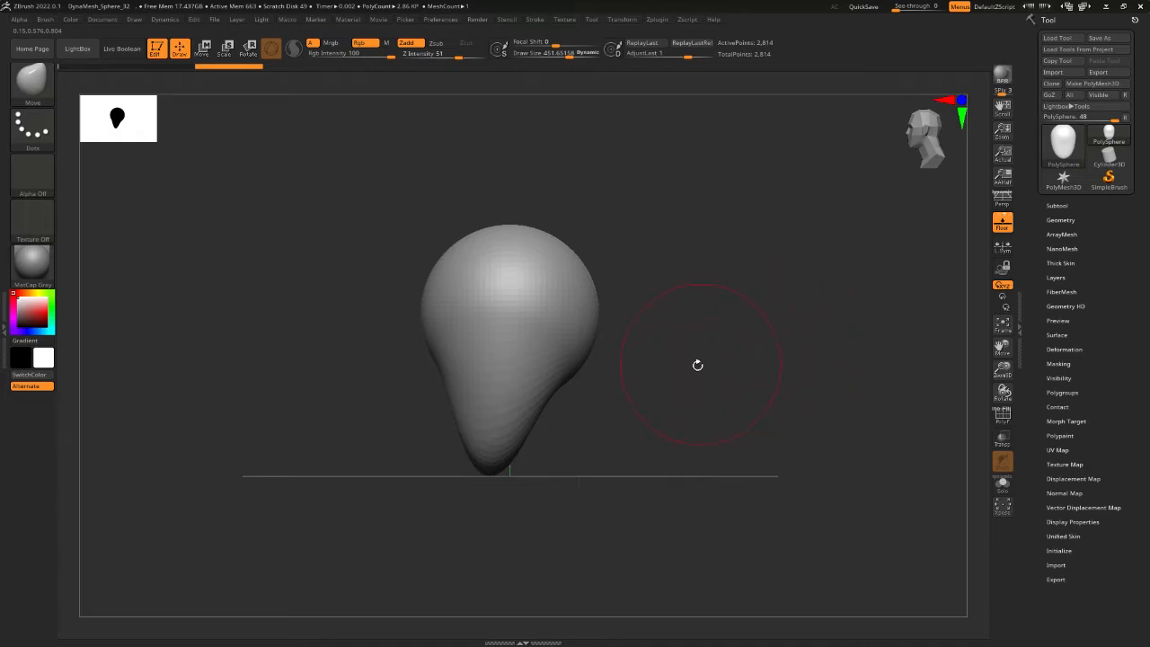
key("space")
key("space")
key("space")
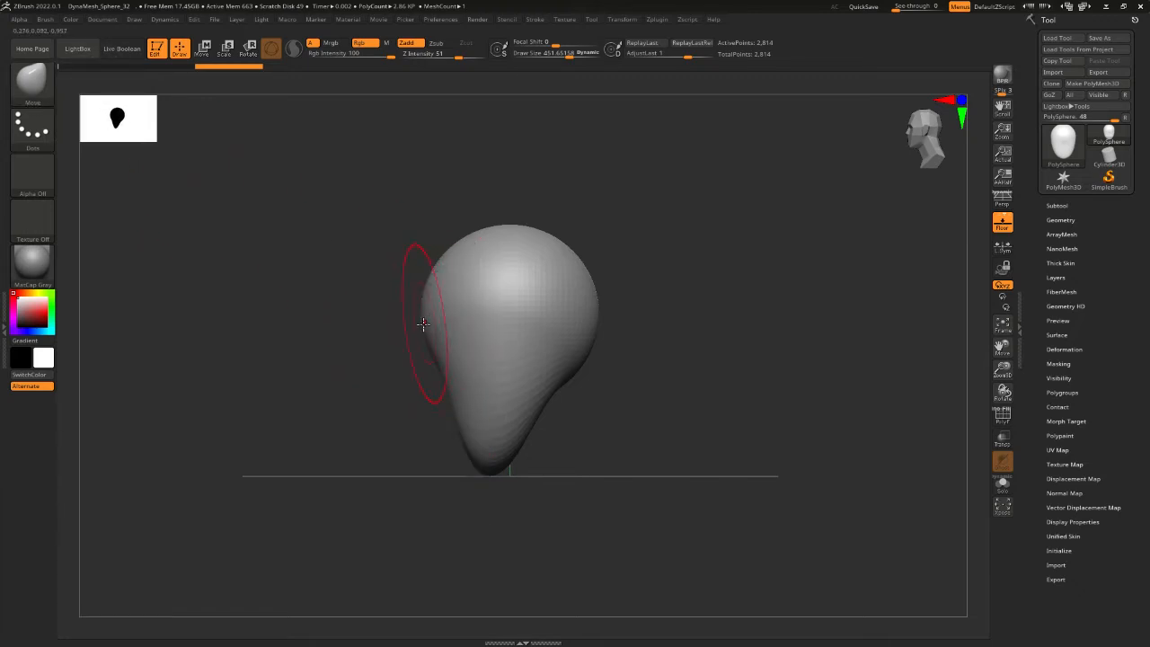
Try pushing and pulling the front of the face from the side and front views with the Move brush, and undo the strokes
mouse_move(423, 324)
left_mouse_down("alt")
mouse_move(544, 355)
mouse_move(306, 329)
left_mouse_up("alt")
key("ctrl+z")
mouse_move(437, 359)
left_mouse_down()
mouse_move(308, 328)
mouse_move(672, 332)
mouse_move(125, 329)
mouse_move(116, 347)
mouse_move(462, 389)
left_mouse_up()
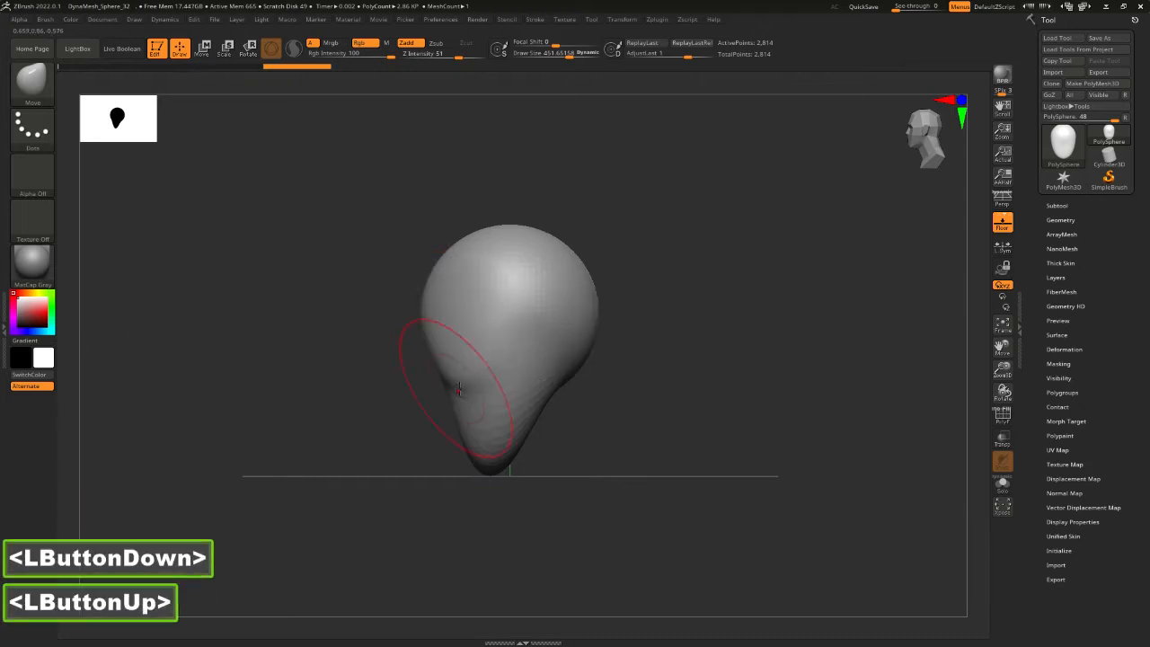
key("ctrl+z")
left_click_drag(604, 408, 731, 432)
left_click_drag(503, 342, 620, 293, "alt")
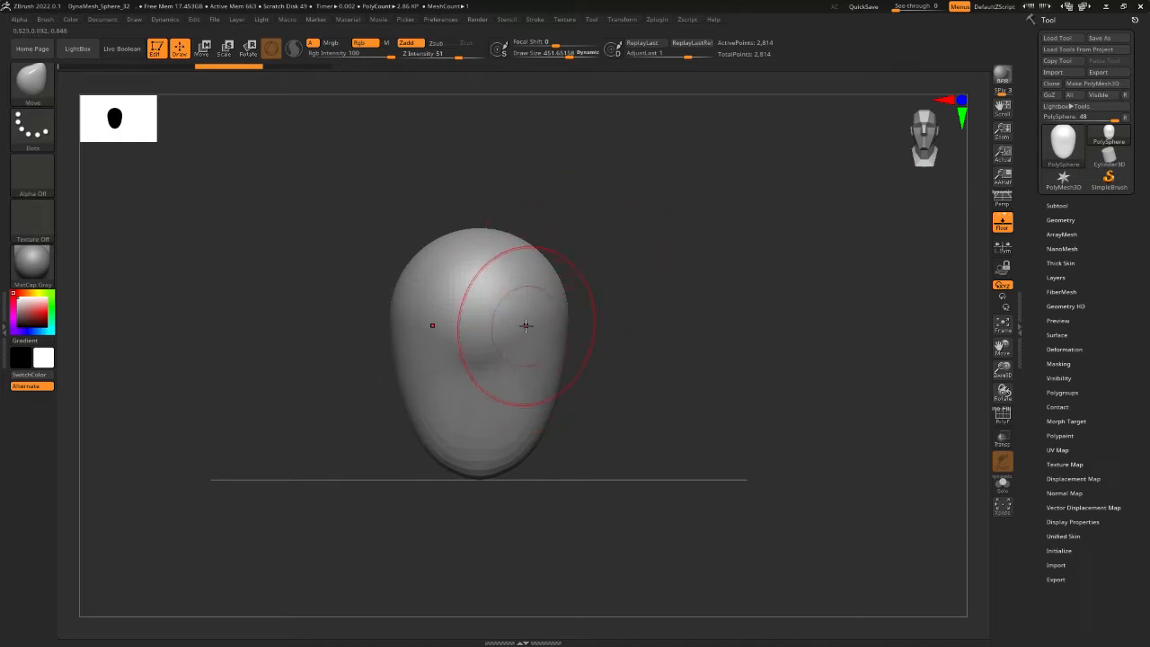
mouse_move(525, 325)
left_mouse_down()
mouse_move(872, 325)
mouse_move(924, 270)
mouse_move(163, 293)
mouse_move(763, 345)
mouse_move(293, 328)
mouse_move(752, 359)
mouse_move(711, 365)
left_mouse_up()
key("ctrl+z")
key("ctrl+z")
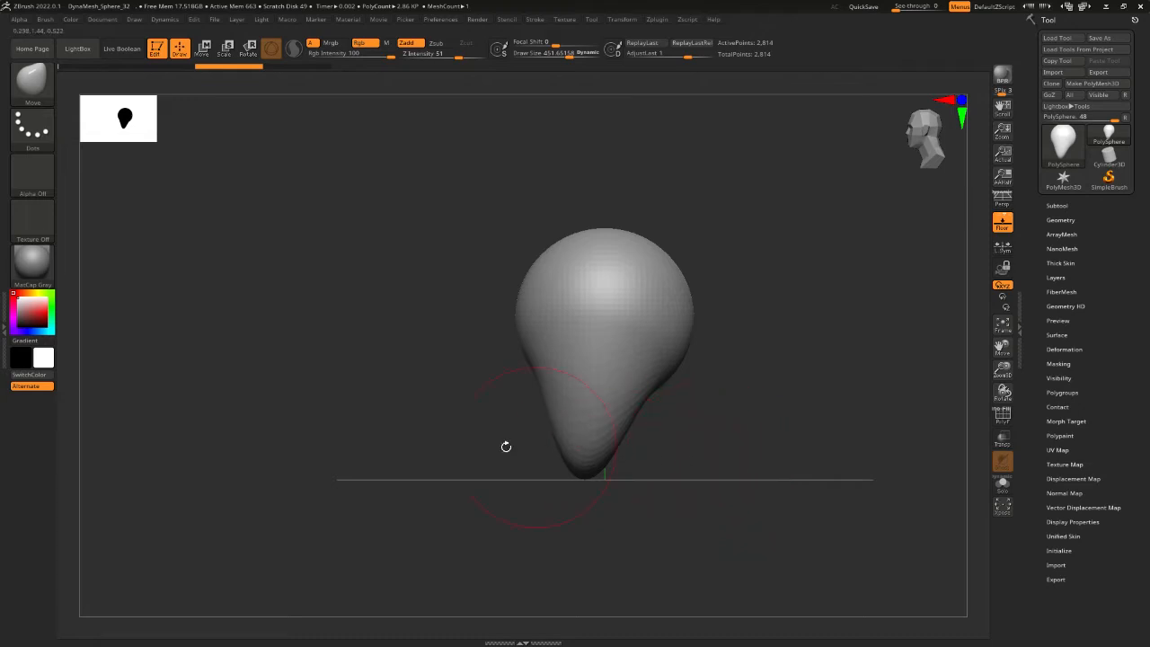
Pull the lower front of the face outward along its surface with the Move brush from a three-quarter view
left_click_drag(506, 446, 485, 418)
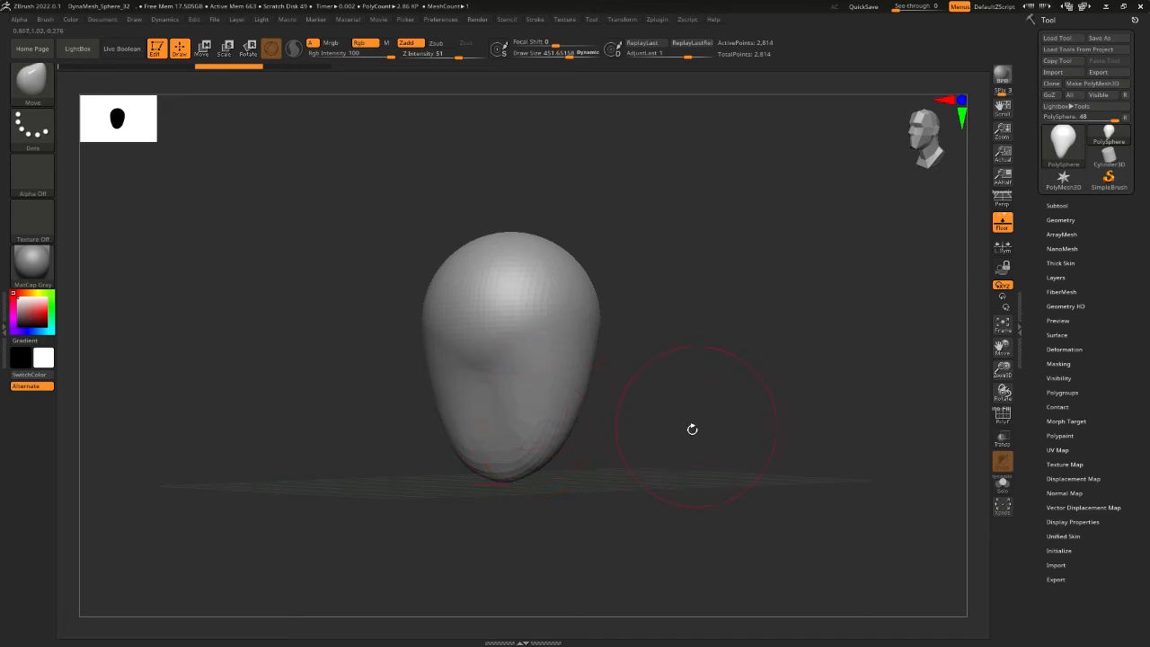
left_click_drag(692, 429, 619, 431, "shift")
left_click_drag(515, 405, 404, 321)
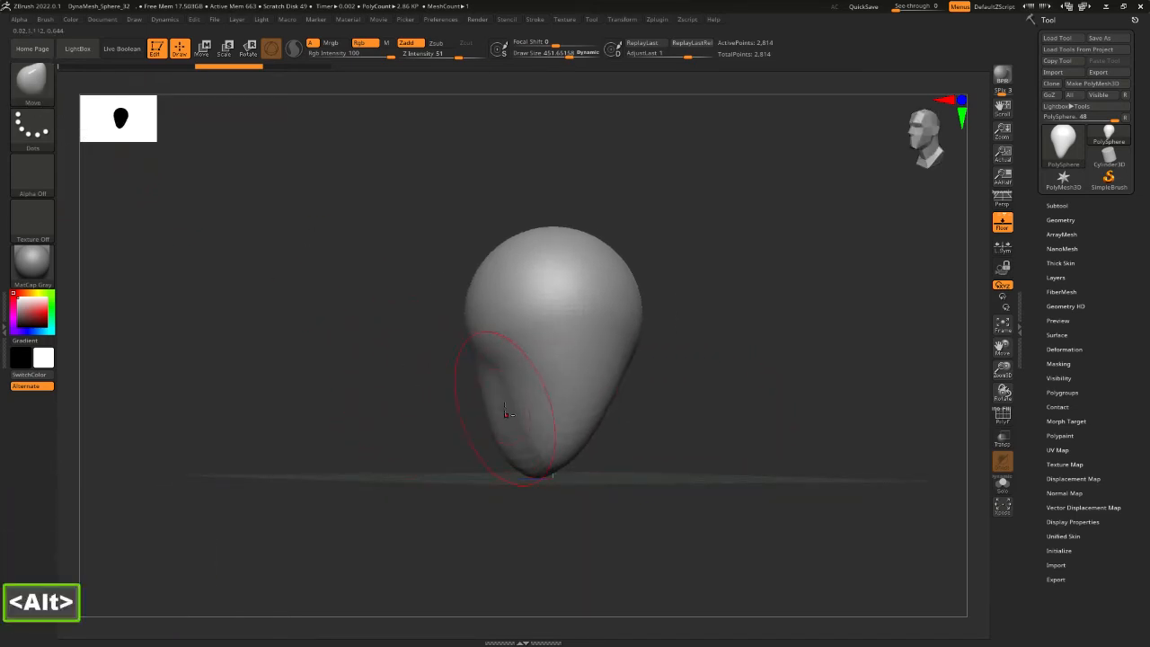
mouse_move(499, 395)
left_mouse_down("alt")
mouse_move(514, 418)
mouse_move(498, 342)
mouse_move(523, 453)
mouse_move(481, 360)
mouse_move(489, 385)
left_mouse_up("alt")
left_click(498, 440, "alt")
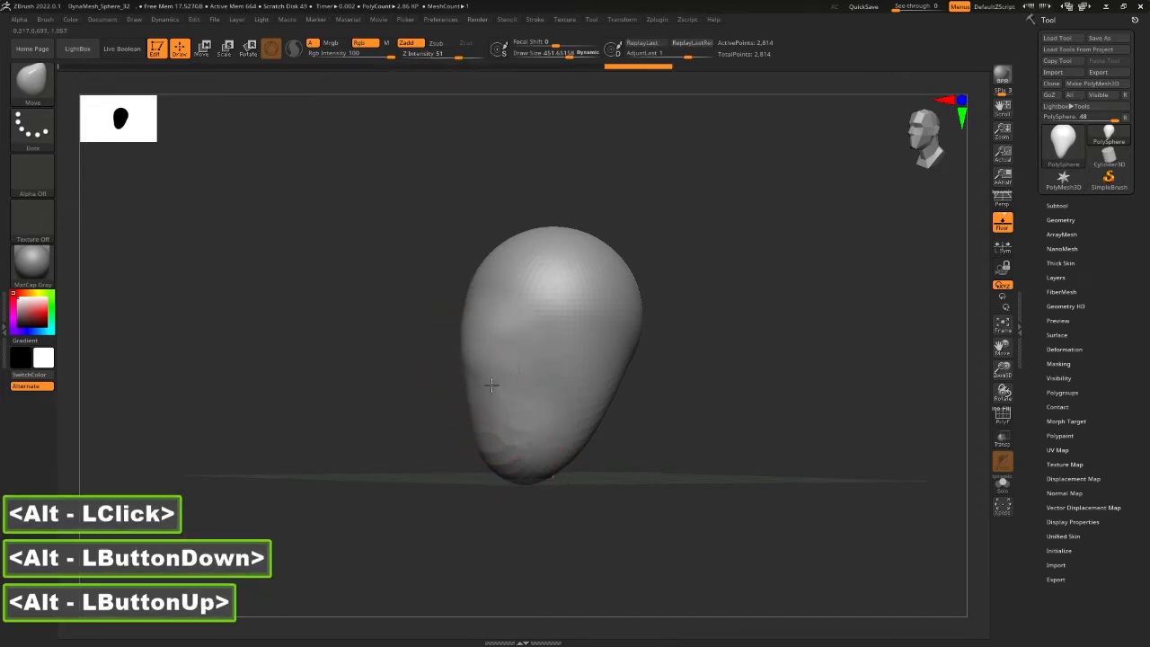
Shape the forehead and fill out the front of the face in the side profile with the Move brush
left_click_drag(675, 431, 610, 429)
left_click_drag(494, 295, 505, 297, "alt")
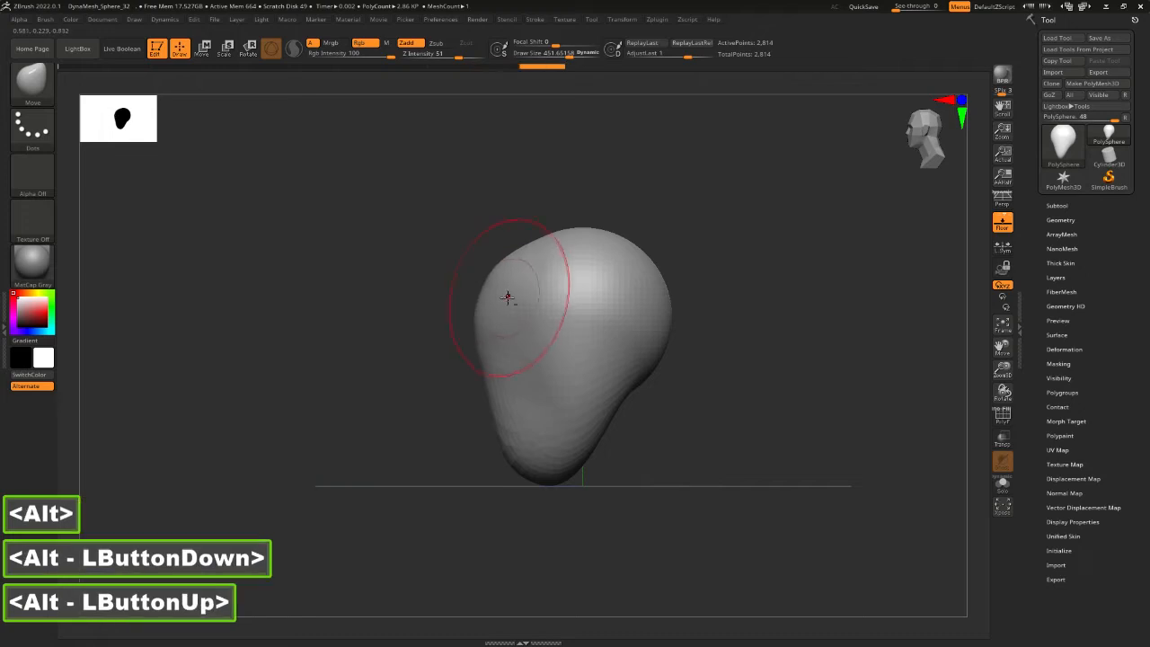
left_click(511, 389, "alt")
mouse_move(510, 396)
left_mouse_down("alt")
mouse_move(525, 459)
mouse_move(485, 386)
left_mouse_up("alt")
left_click_drag(492, 431, 486, 362)
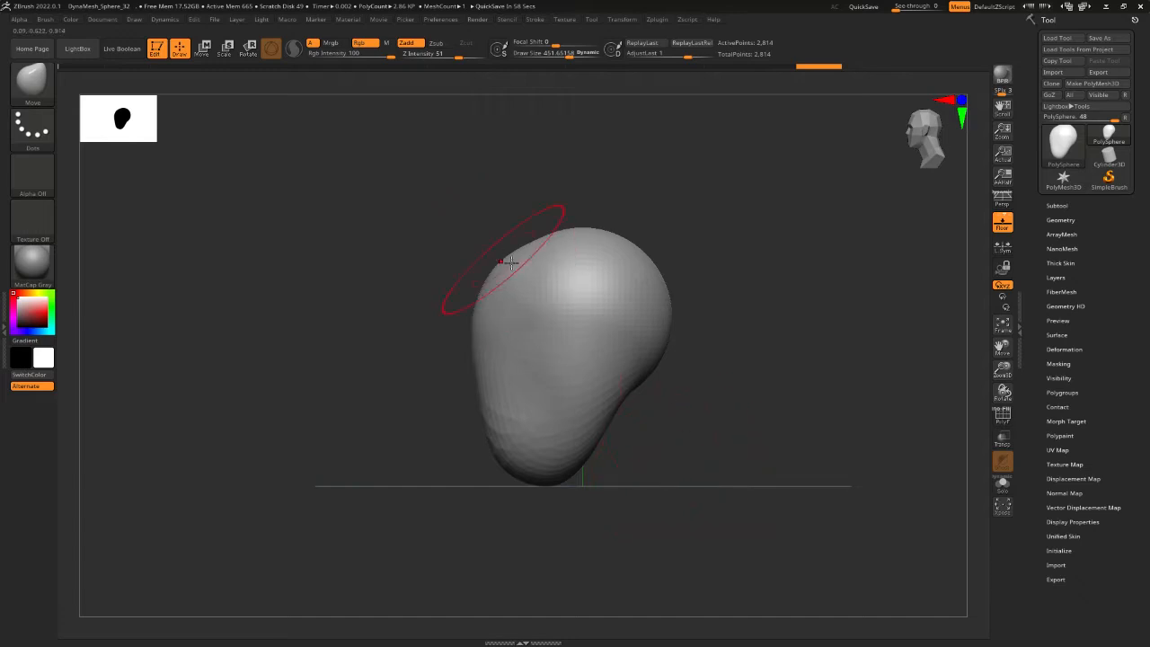
Round out the upper forehead and pull the underside of the head forward toward the chin with the Move brush
left_click_drag(526, 261, 530, 251)
left_click_drag(533, 239, 516, 260)
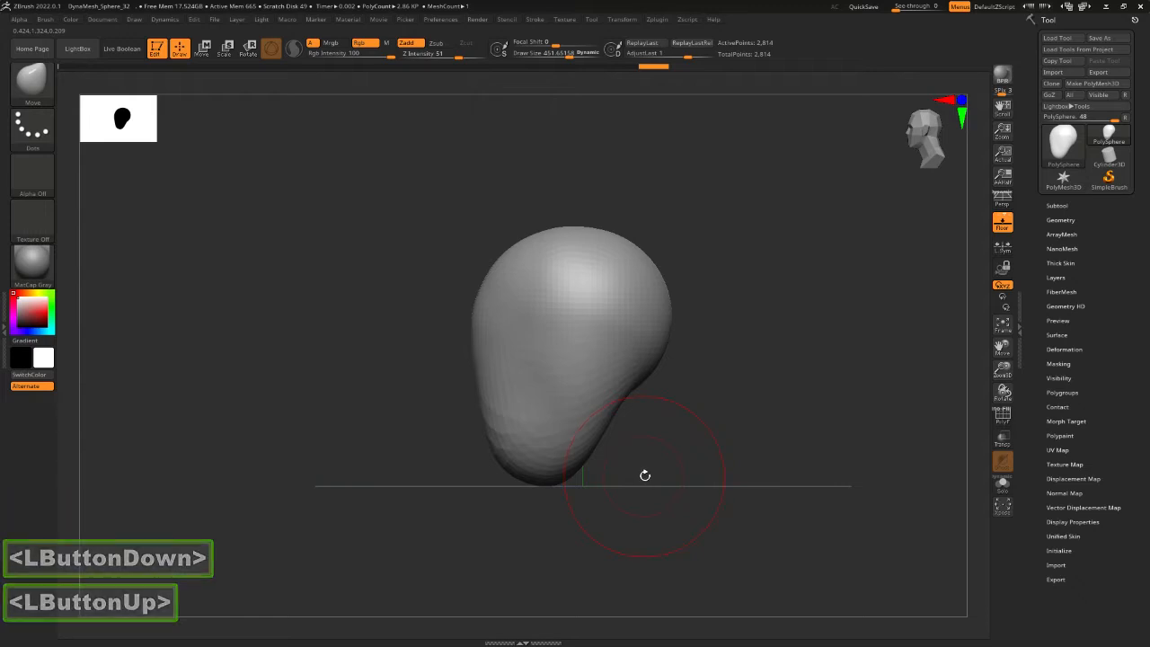
left_click_drag(644, 475, 624, 434, "shift")
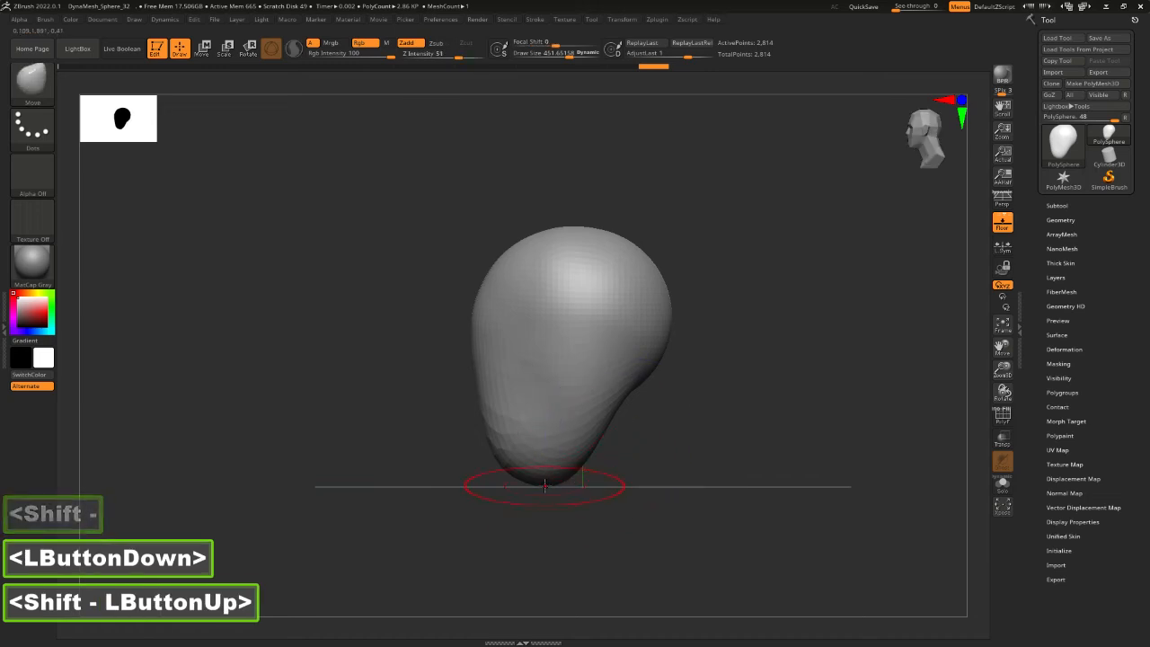
mouse_move(550, 479)
left_mouse_down()
mouse_move(539, 468)
mouse_move(508, 477)
left_mouse_up()
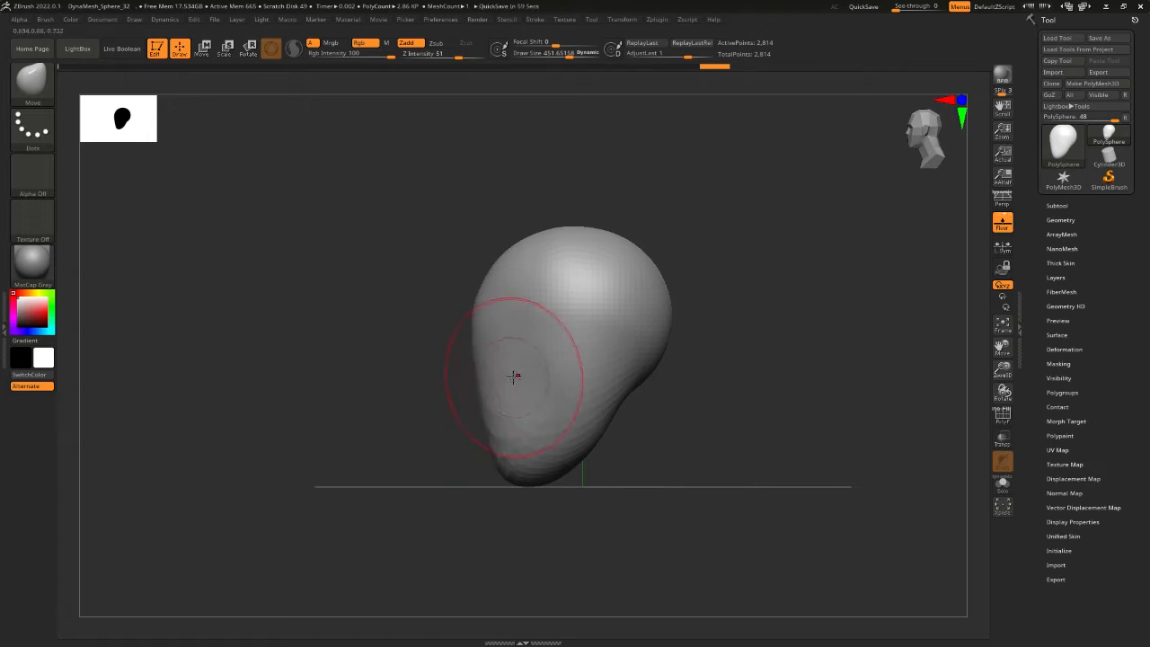
Trace the jawline of the finished skull on a screen capture of the reference board, discard the markup and return to ZBrush
key("alt+Tab")
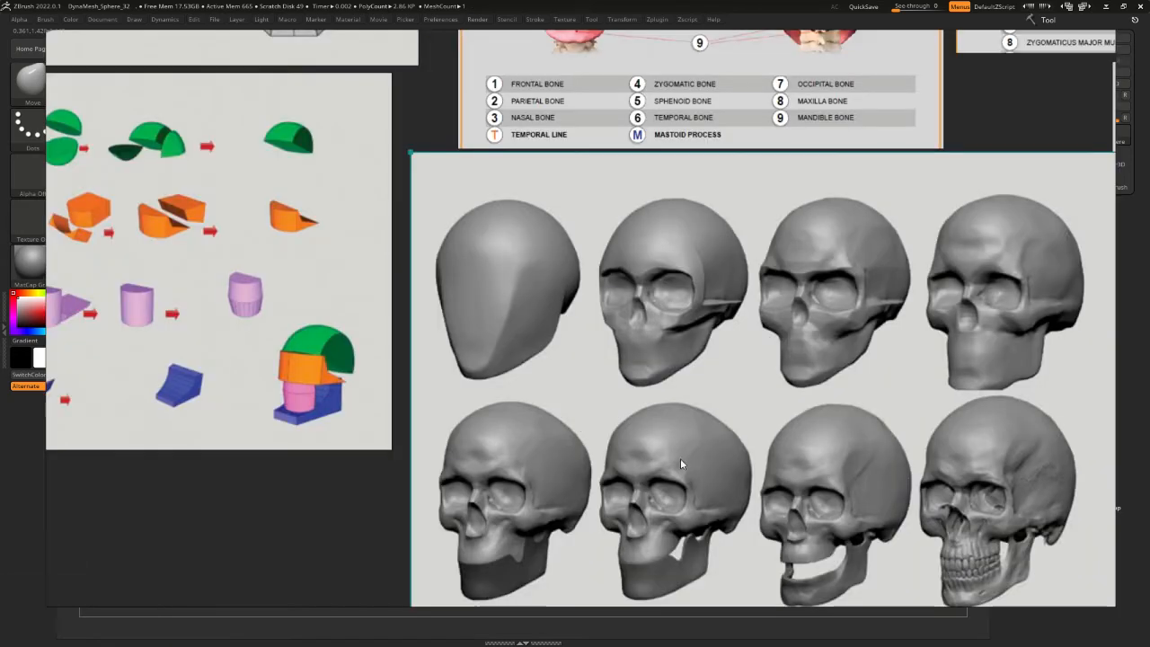
middle_click_drag(683, 460, 450, 327, "alt")
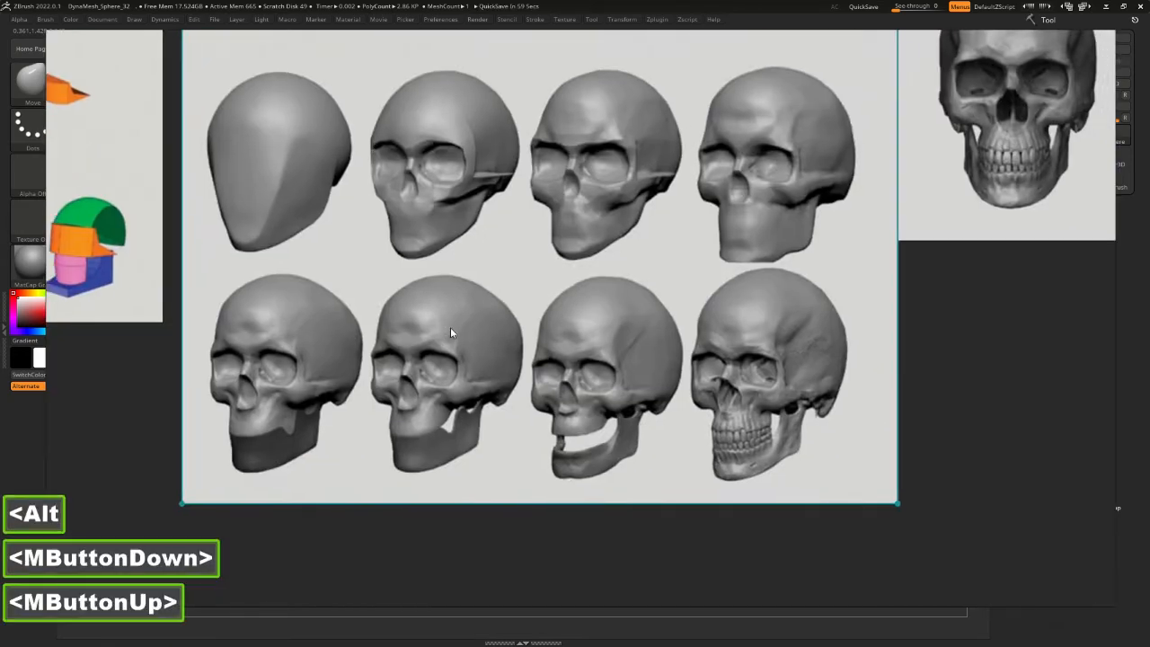
key("Print")
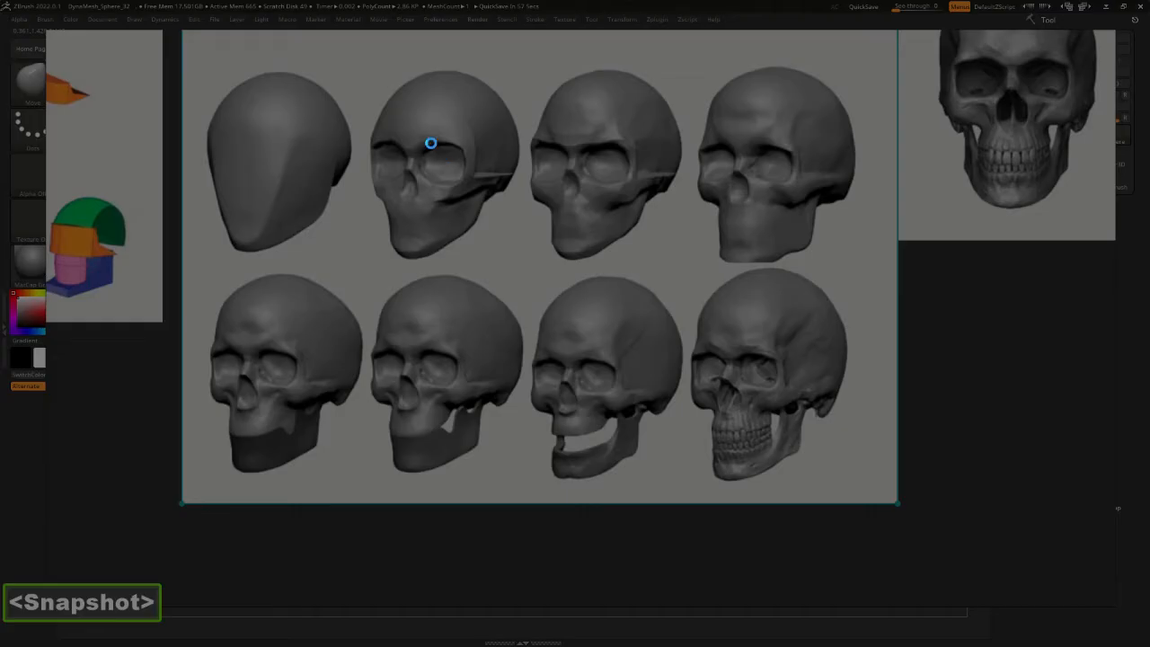
left_click_drag(230, 31, 975, 588)
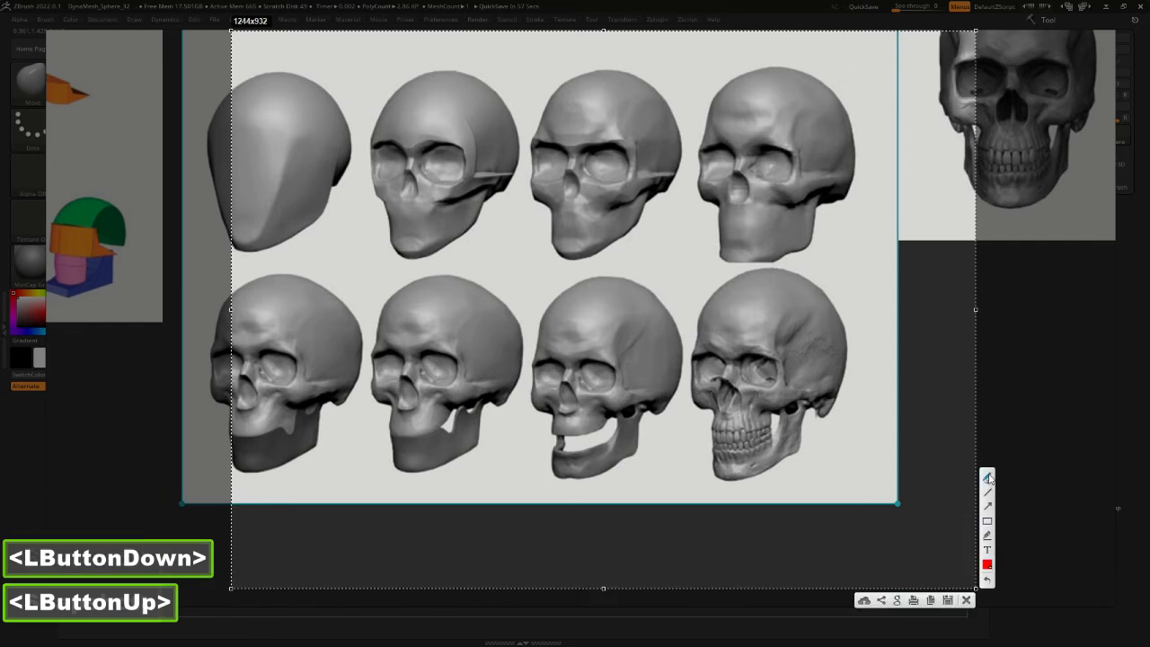
left_click(804, 434)
mouse_move(803, 403)
left_mouse_down()
mouse_move(798, 460)
mouse_move(800, 402)
left_mouse_up()
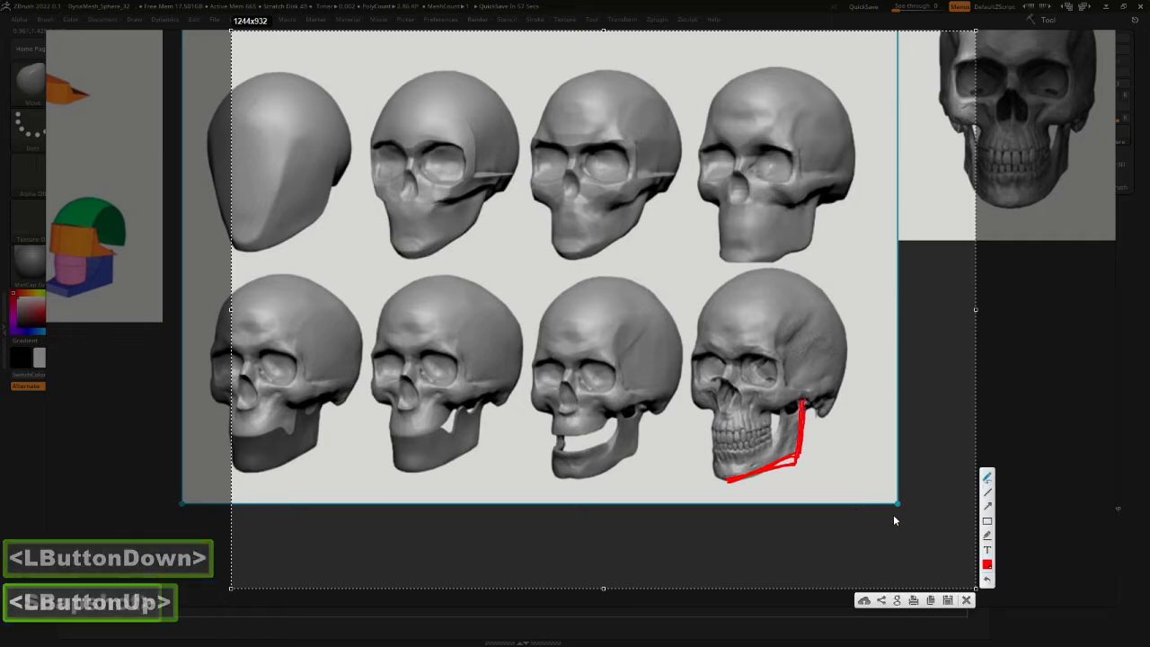
key("Print")
key("Escape")
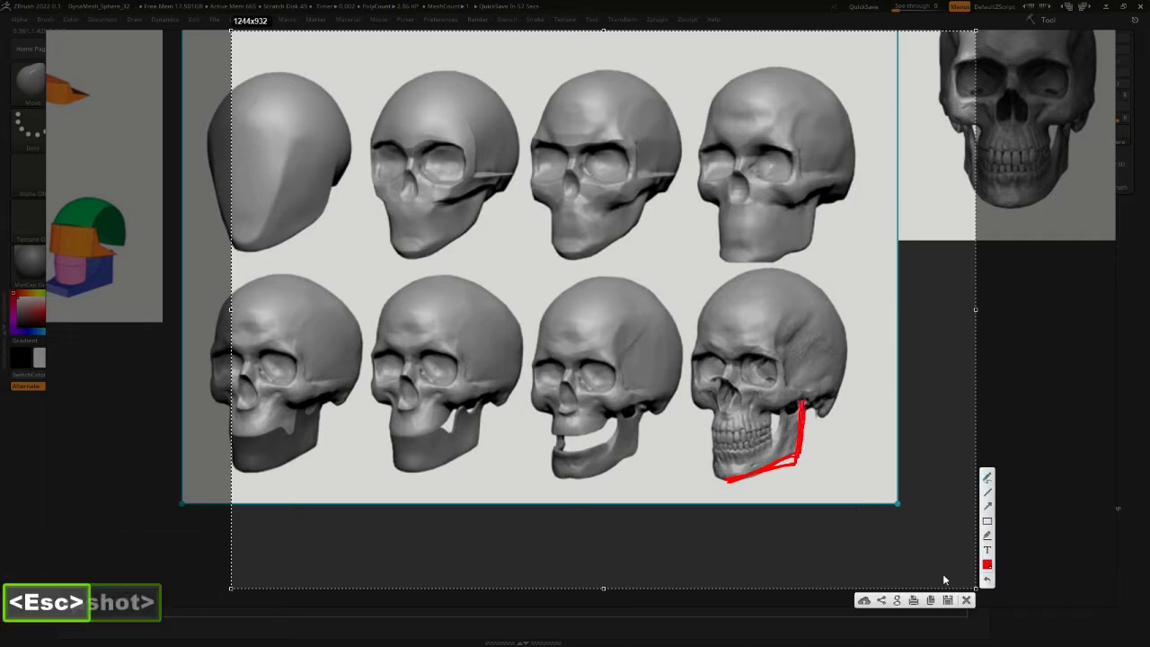
left_click(967, 598)
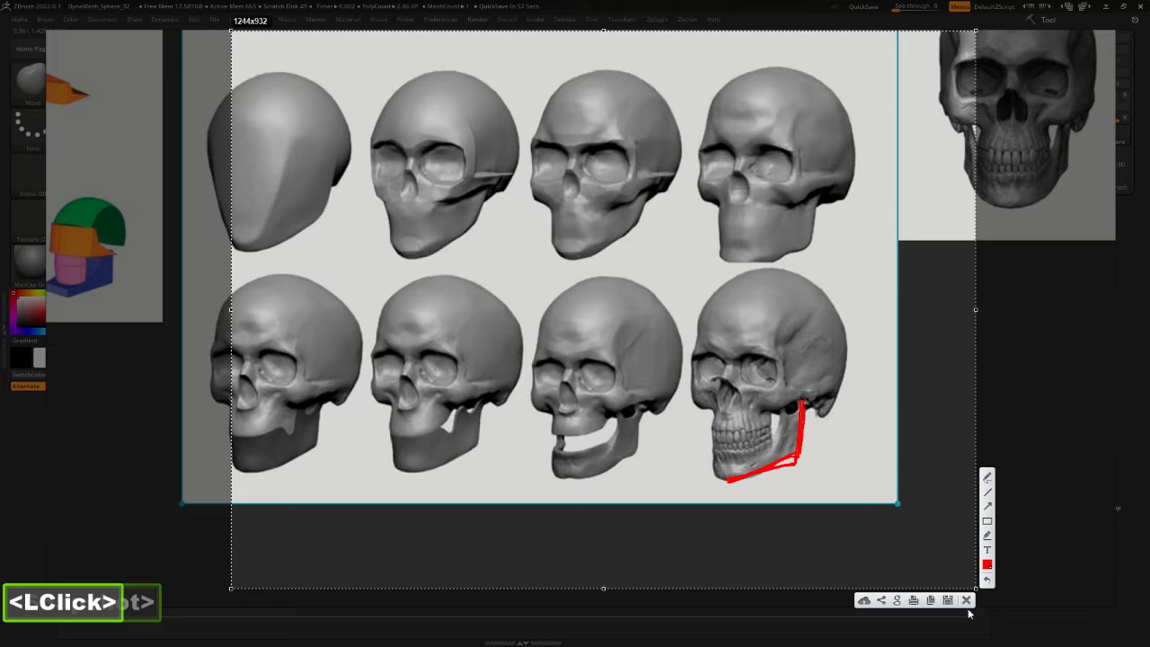
double_click(966, 598)
key("alt+Tab")
Pull the lower back of the face into a squared jaw corner with the Move brush, undoing the last stroke
mouse_move(694, 442)
left_mouse_down("shift")
mouse_move(613, 443)
mouse_move(588, 476)
mouse_move(535, 478)
left_mouse_up("shift")
mouse_move(591, 424)
left_mouse_down()
mouse_move(595, 408)
mouse_move(534, 439)
mouse_move(544, 458)
left_mouse_up()
key("ctrl+z")
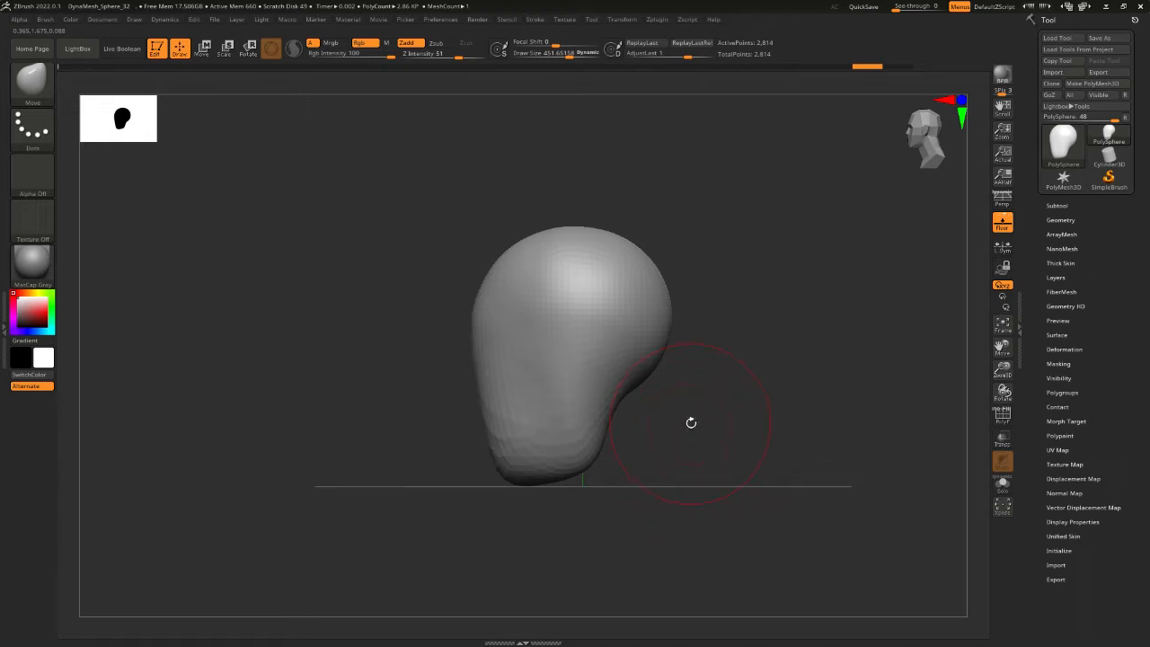
Reduce the Move brush's draw size to about 266 and reshape the underside of the jaw
key("space")
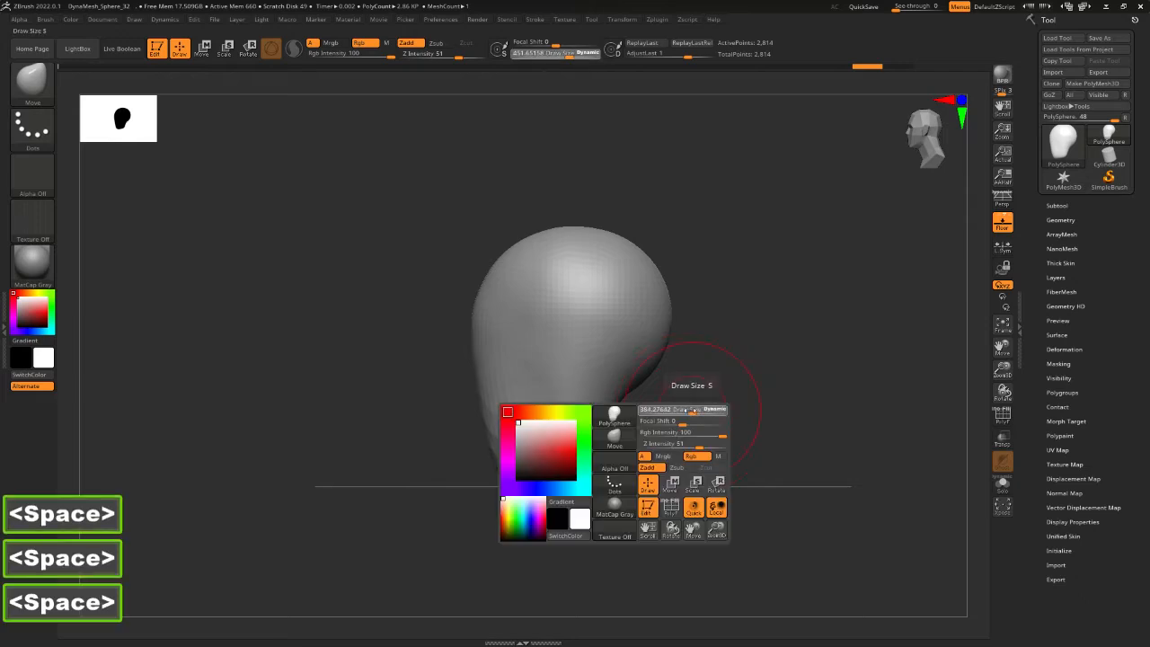
left_click_drag(691, 410, 666, 410)
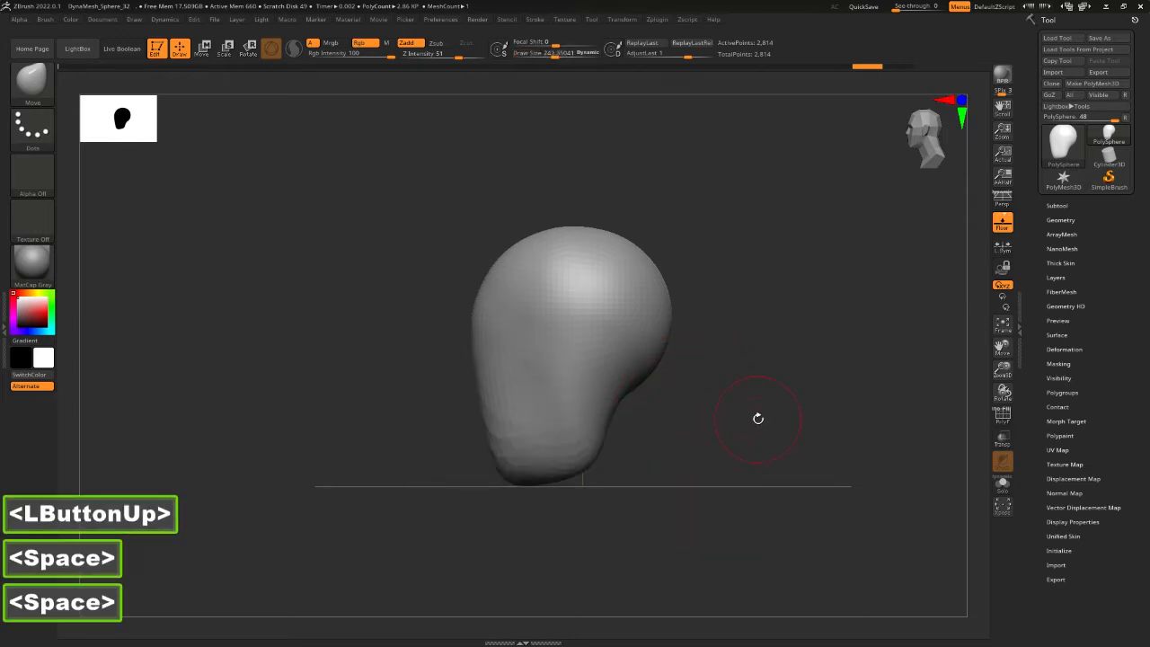
key("s")
left_click_drag(757, 419, 756, 420)
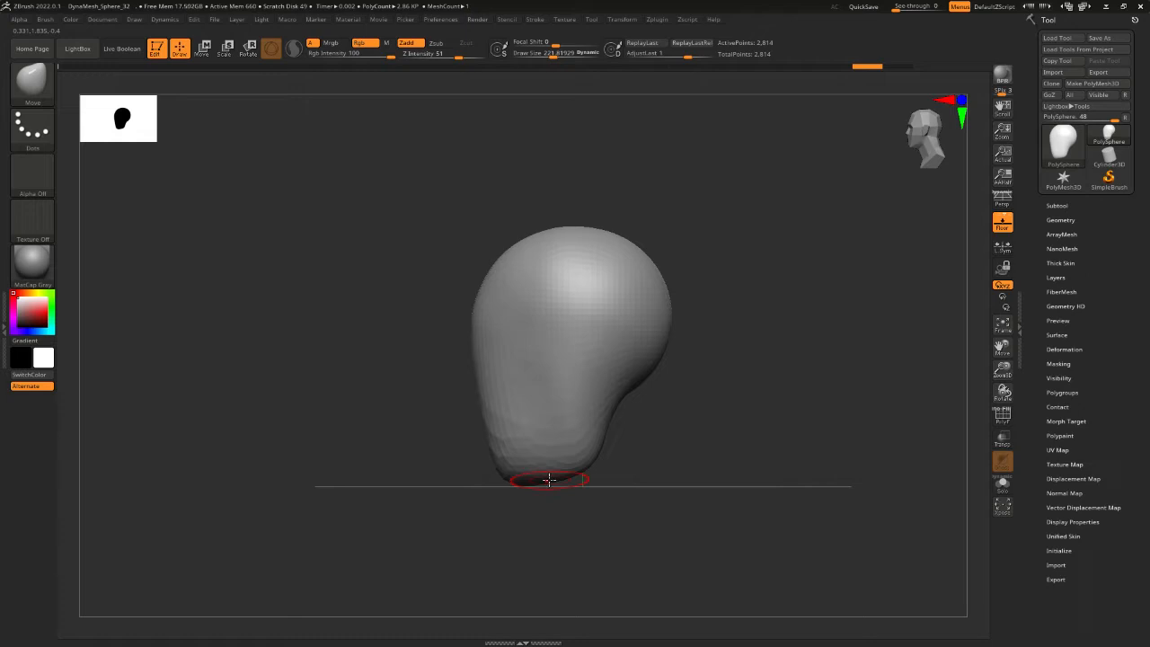
key("space")
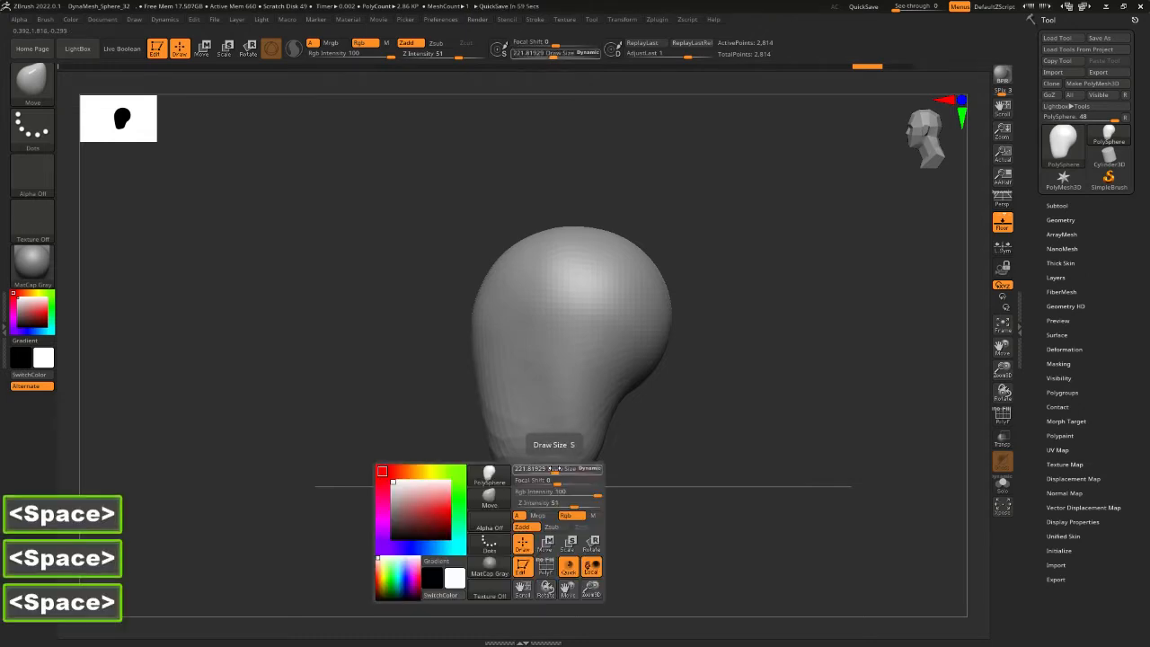
left_click_drag(554, 468, 555, 468)
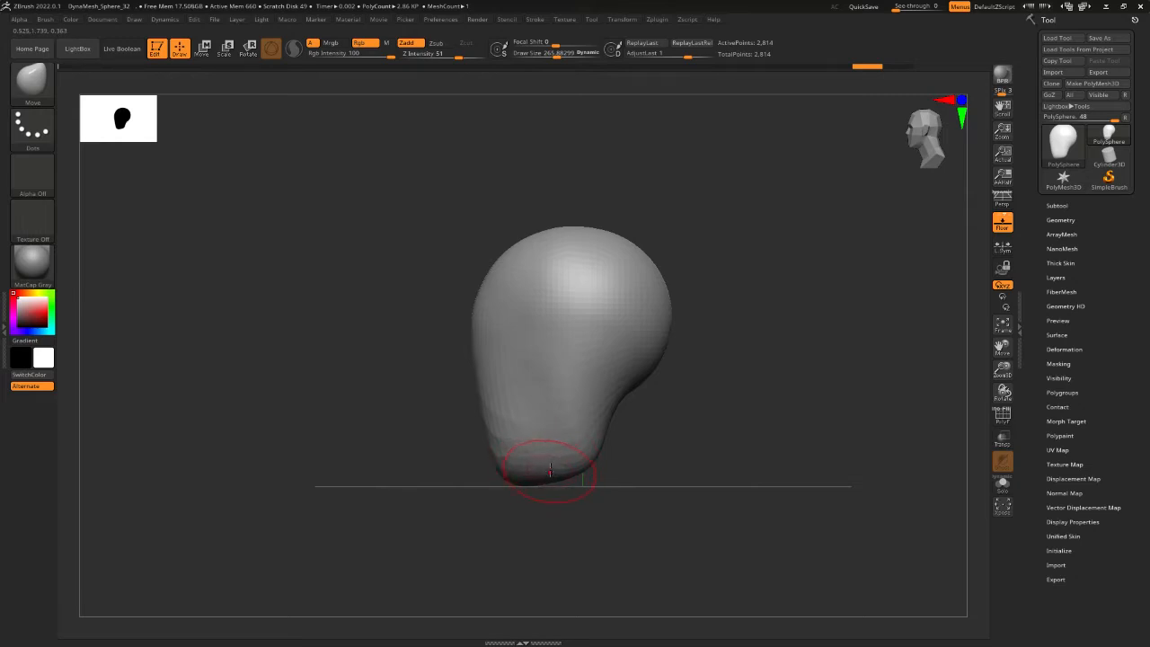
mouse_move(548, 478)
left_mouse_down()
mouse_move(545, 466)
mouse_move(543, 478)
left_mouse_up()
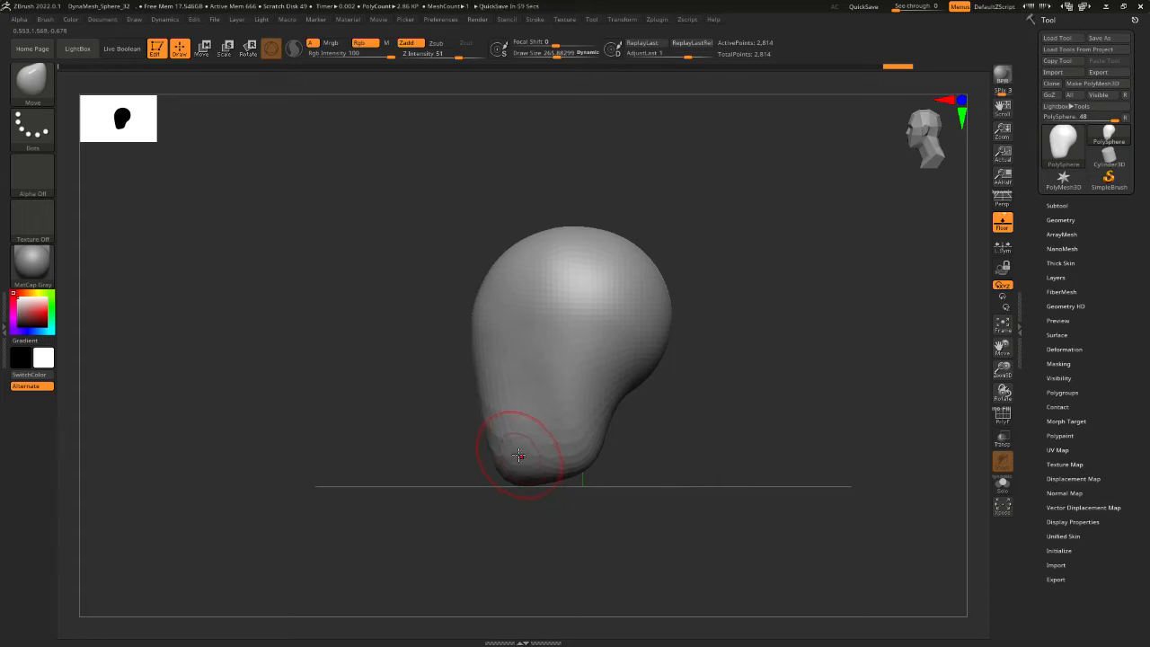
Turn the head to the front view, examine the skull stages on the reference board and return to ZBrush
left_click_drag(709, 462, 763, 454)
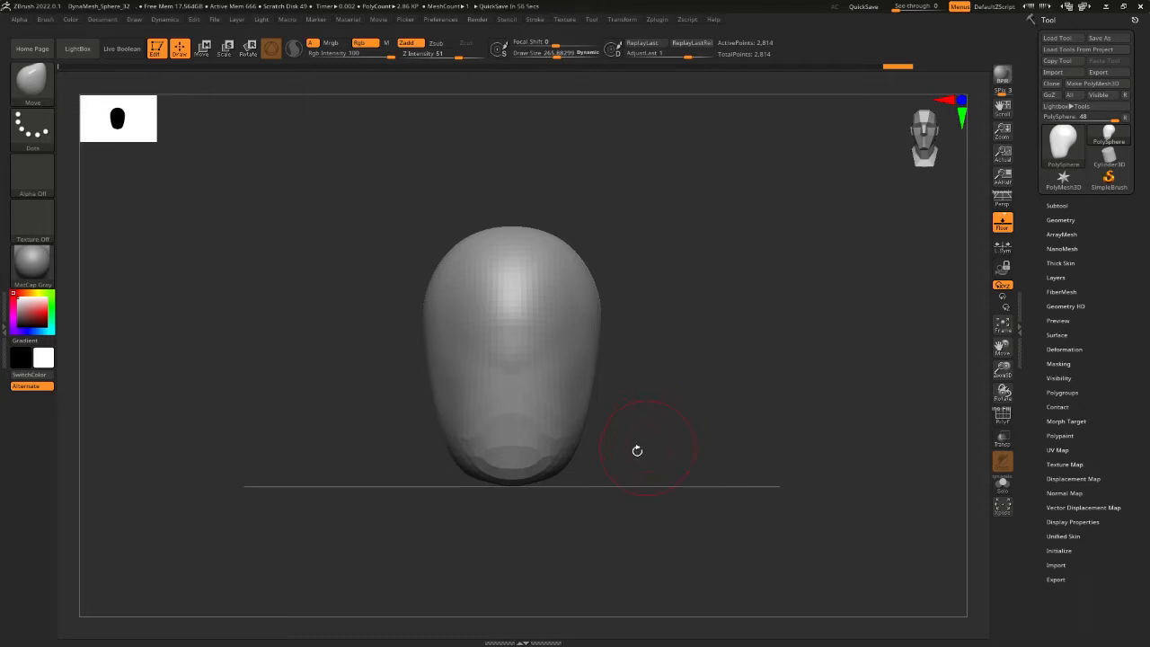
key("shift")
left_click(162, 491)
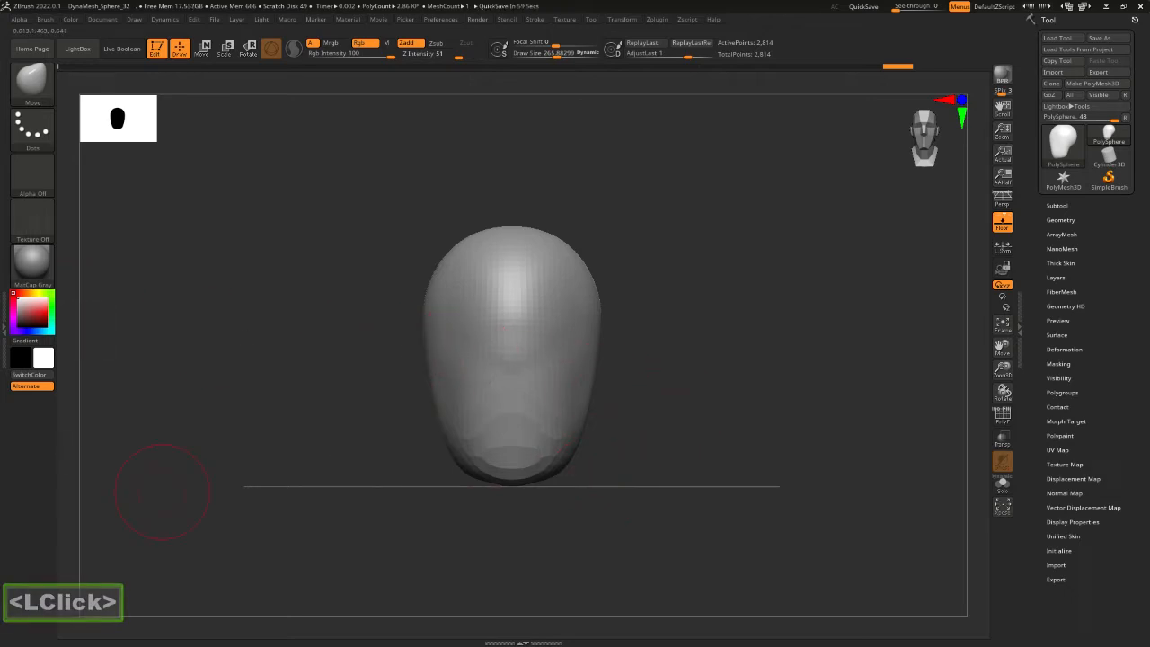
left_click(162, 491)
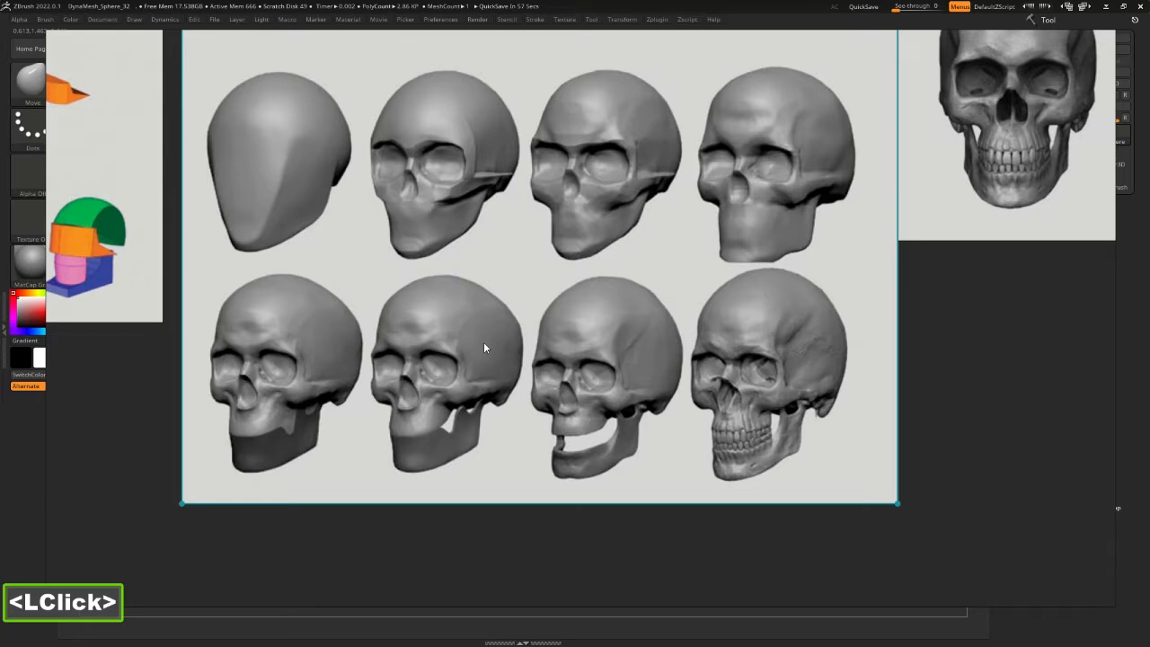
middle_click_drag(480, 269, 479, 291)
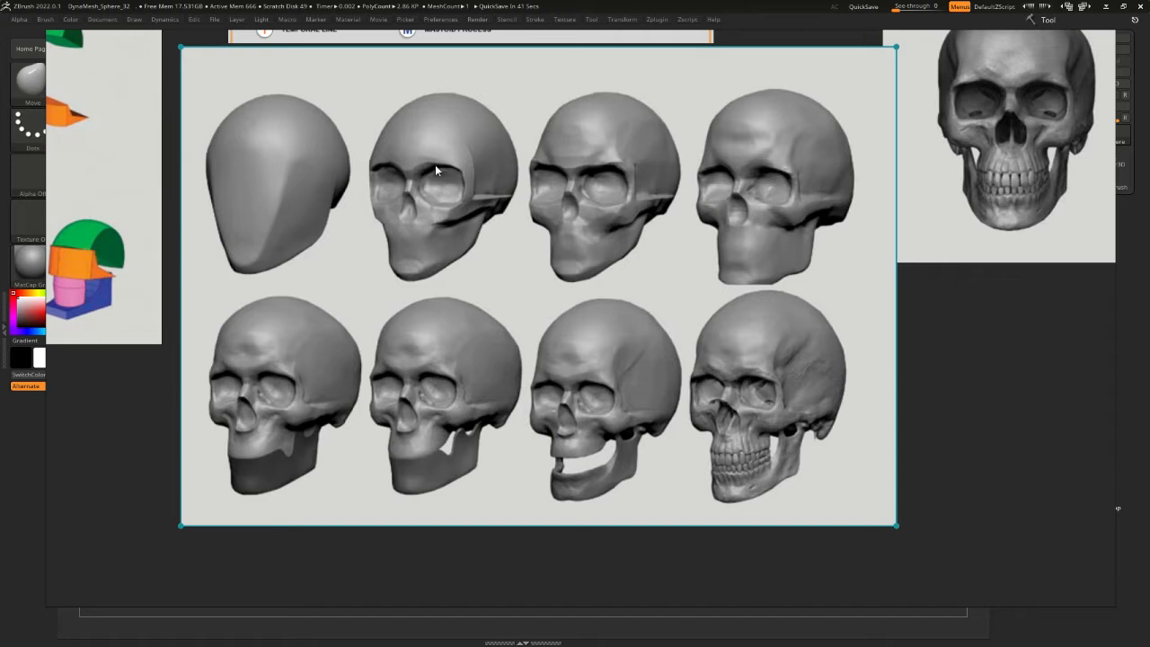
left_click(525, 6)
left_click(664, 331, "shift")
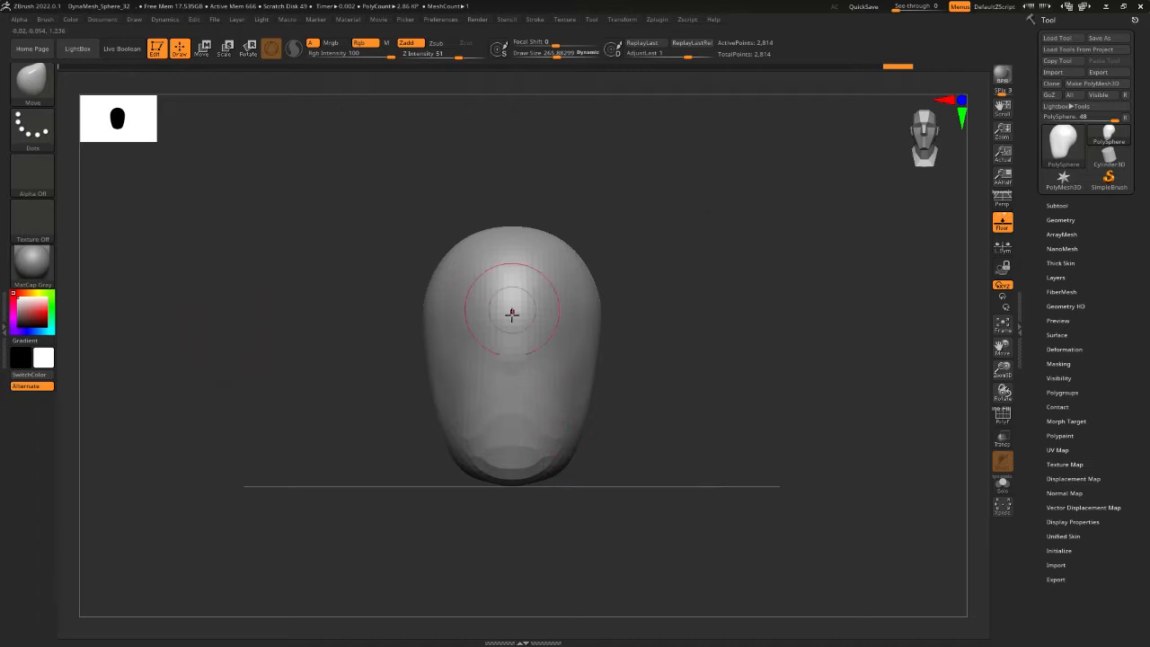
Display the polyframe and inspect the mesh's polygons across the face and chin, toggling it off and on to compare
key("shift+f")
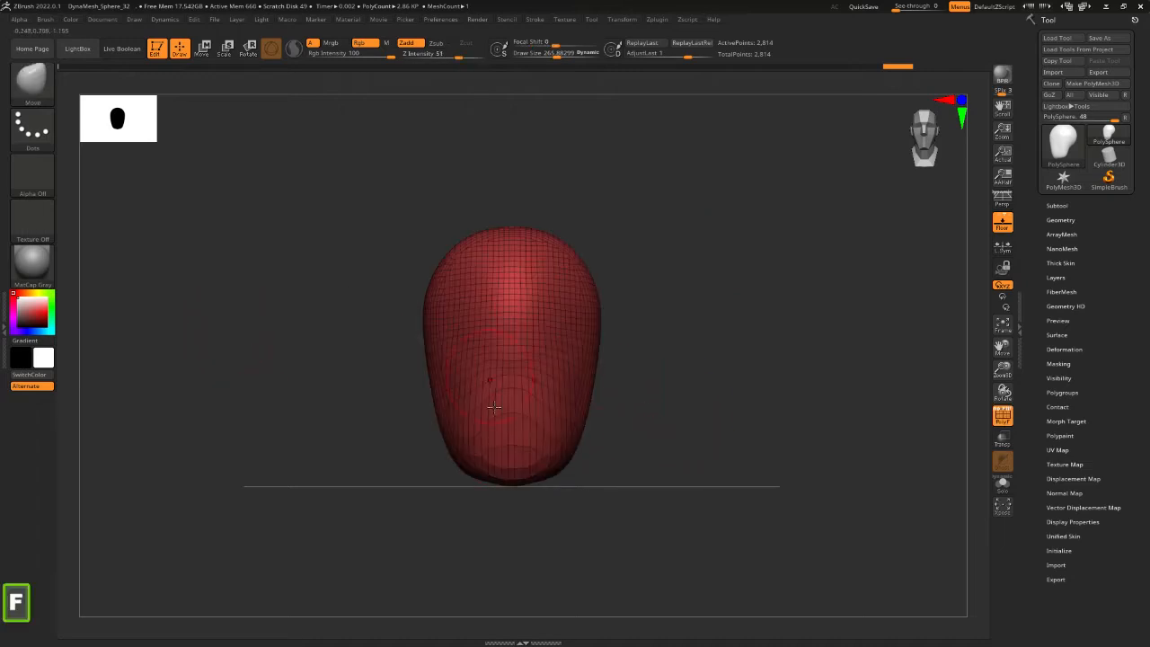
left_click(516, 480)
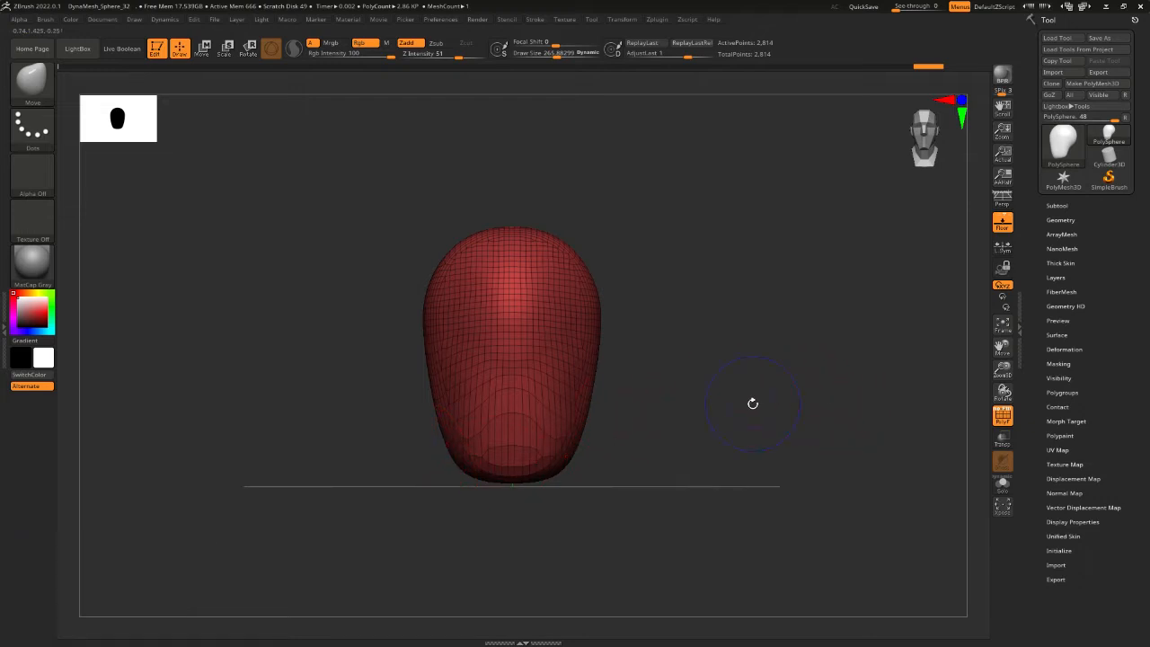
key("shift+f")
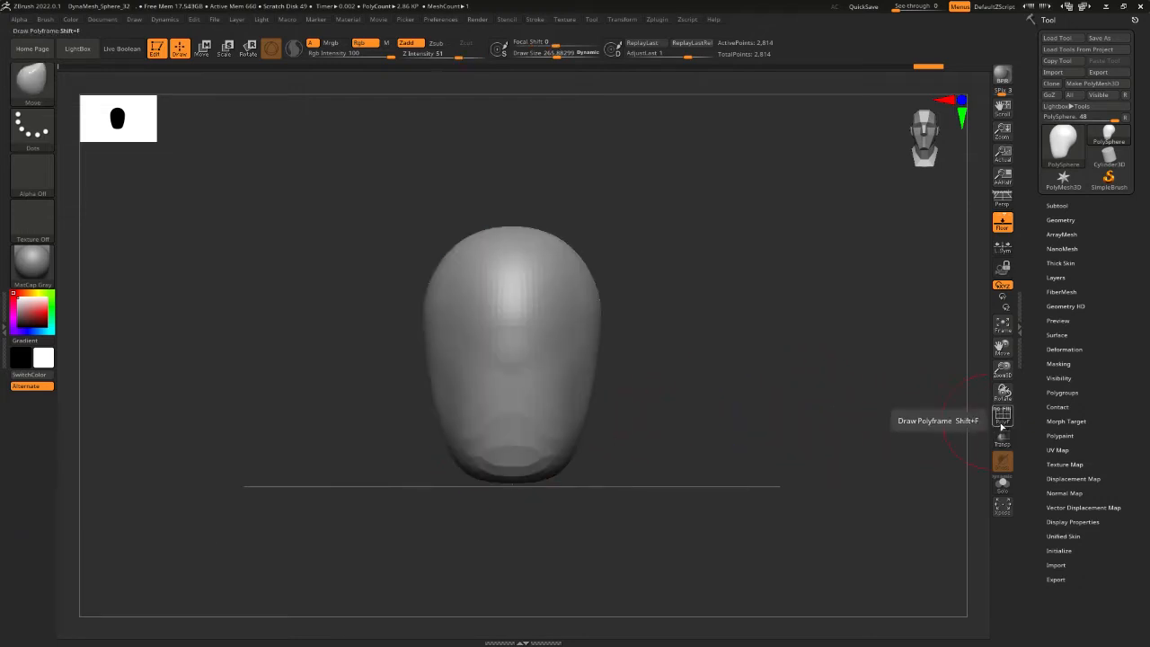
key("shift+f")
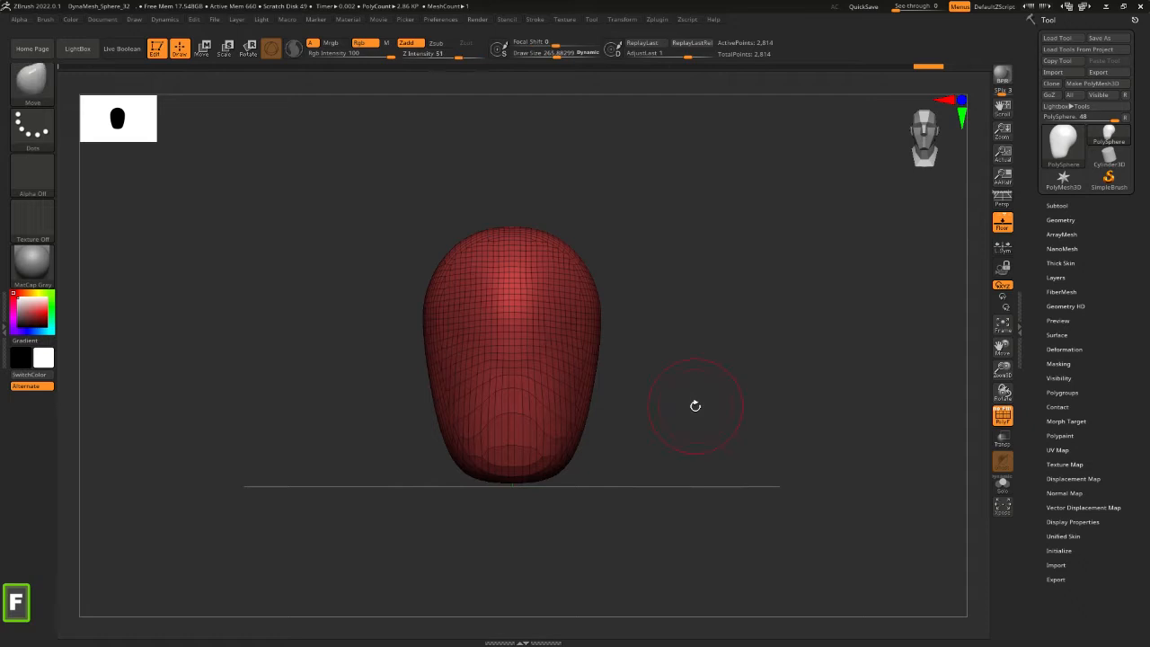
left_click(1003, 416)
left_click(1002, 416)
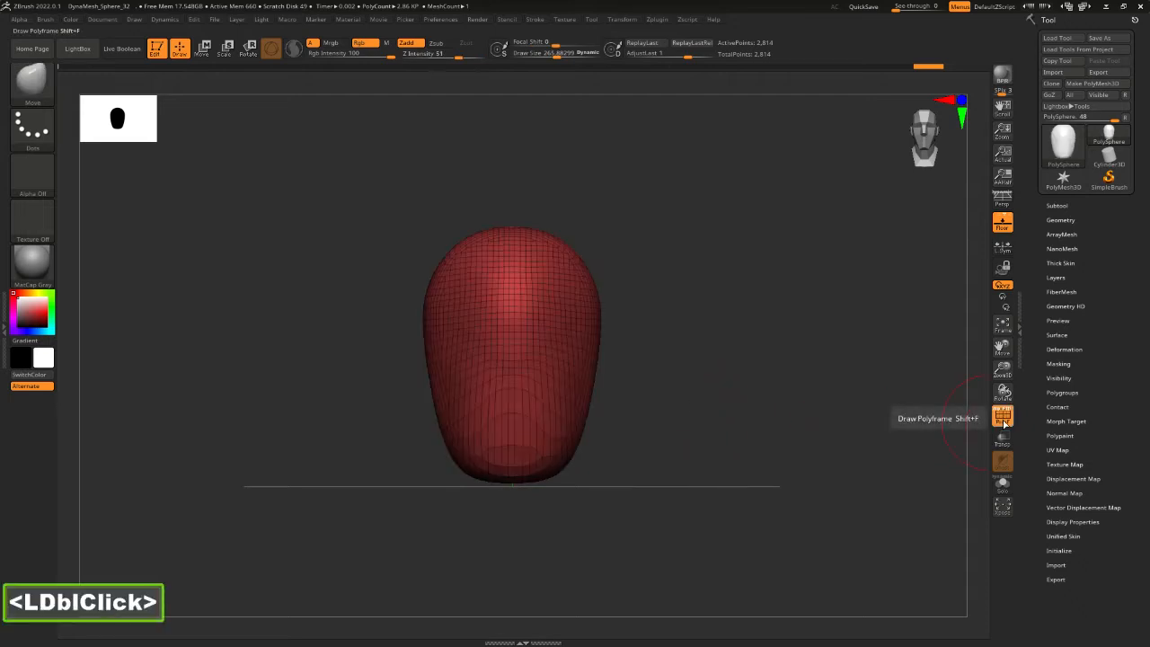
Display the polyframe and remesh the head with DynaMesh at resolution 32
left_click(1002, 415)
left_click(1003, 419)
left_click(1003, 419)
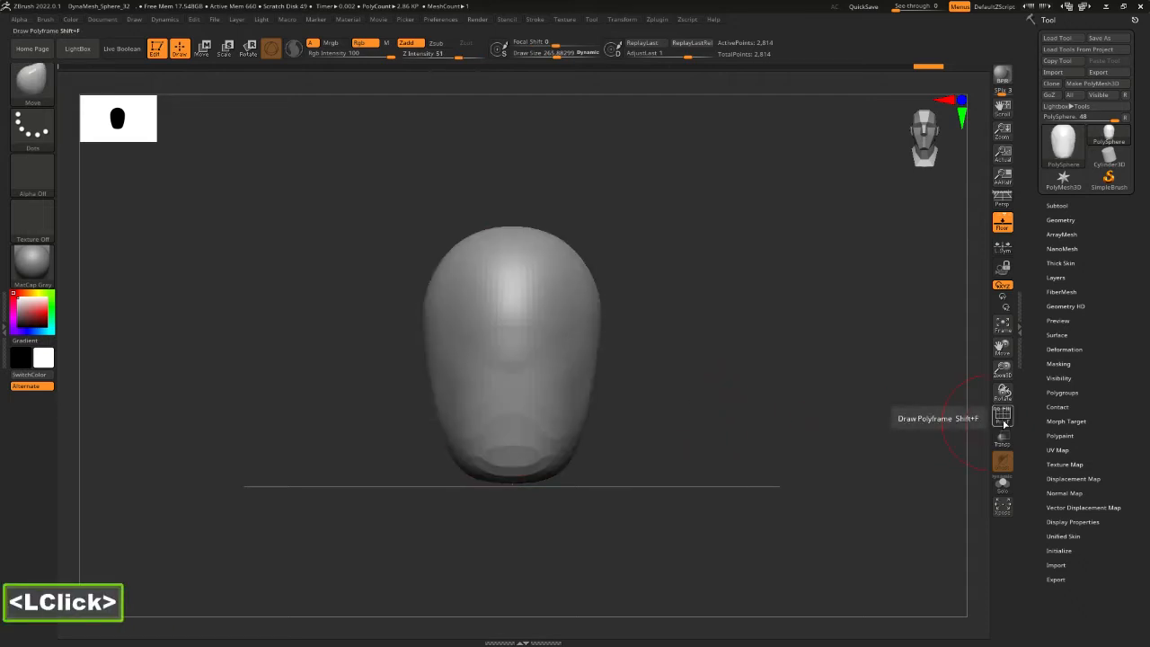
left_click(1002, 418)
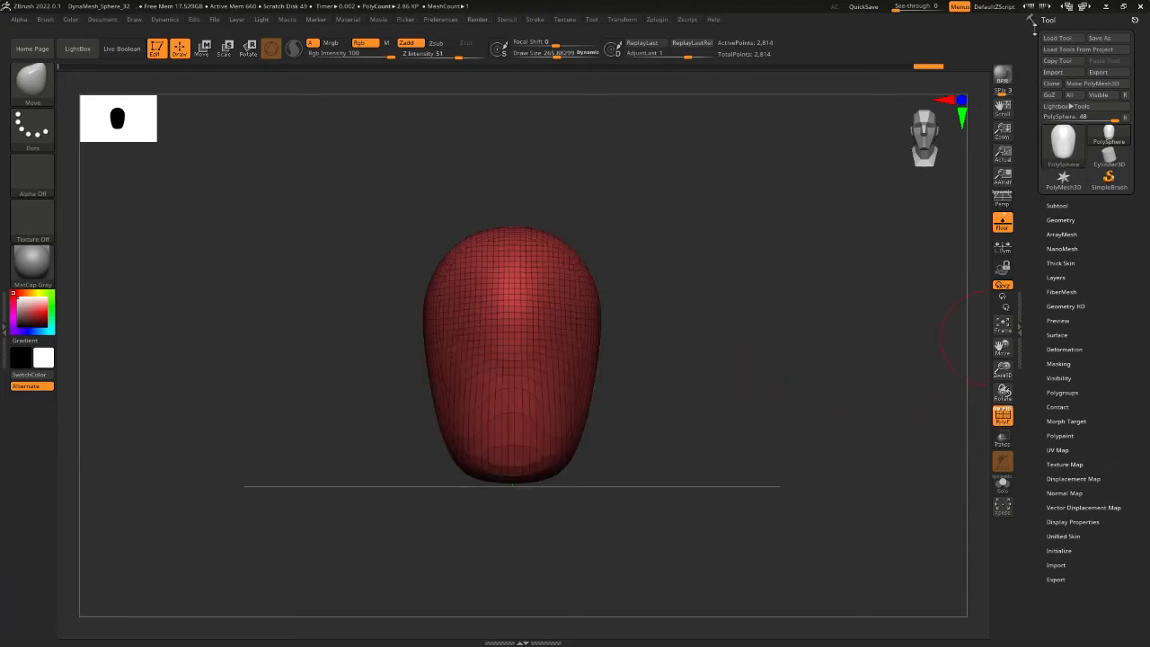
left_click(1058, 219)
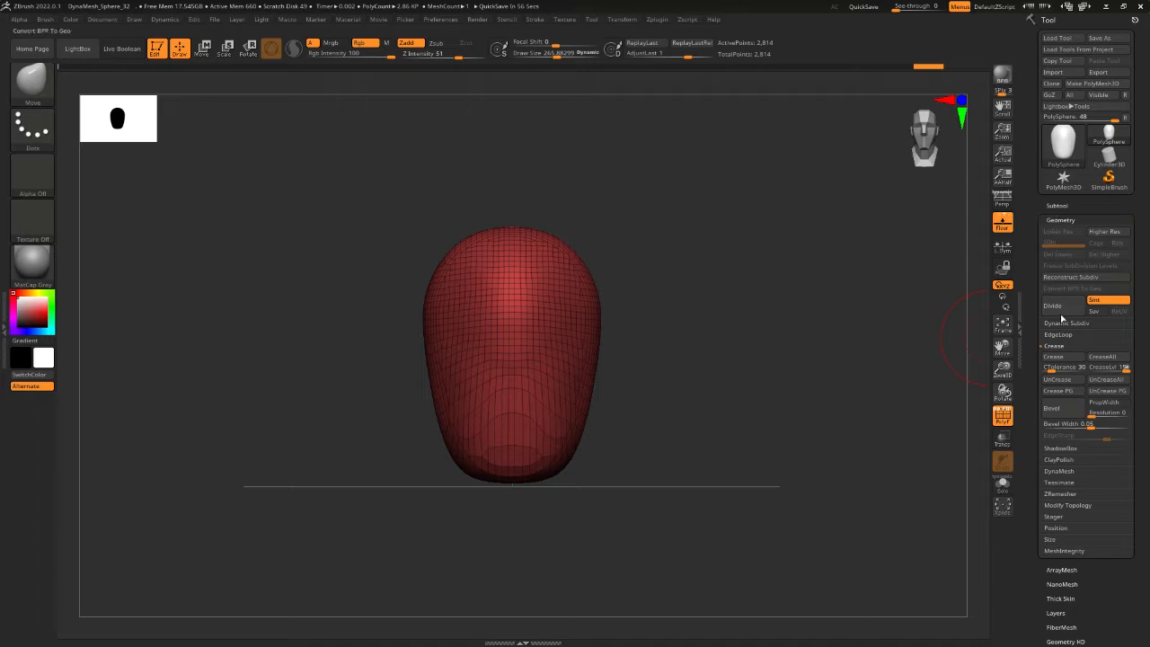
left_click(1051, 471)
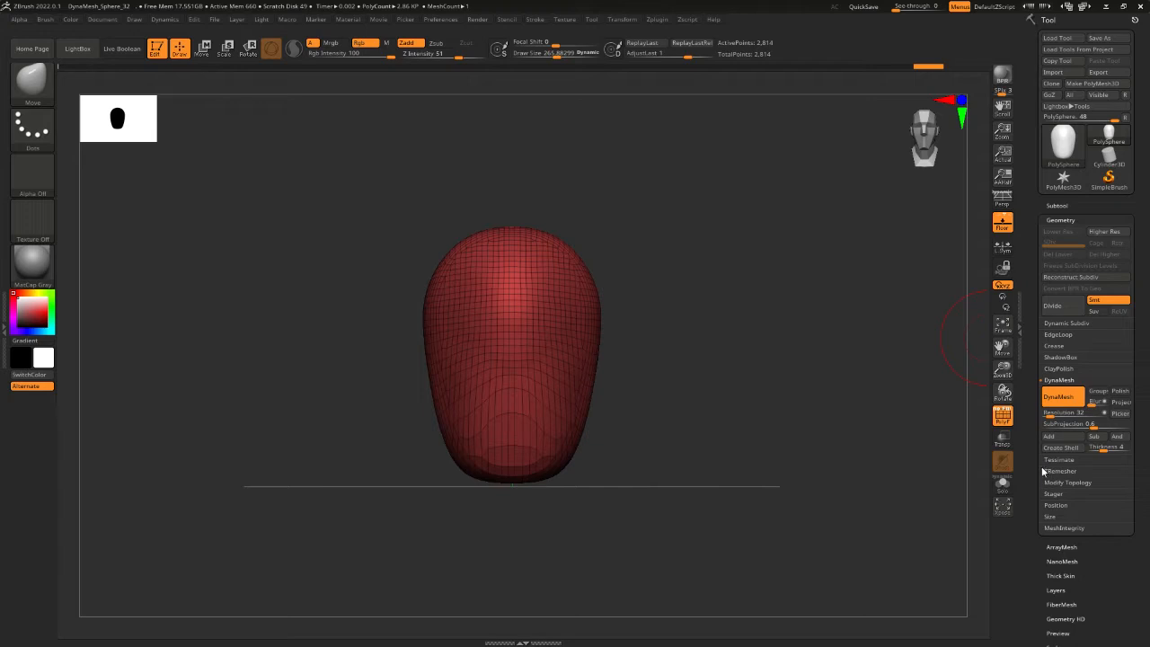
left_click(1061, 395)
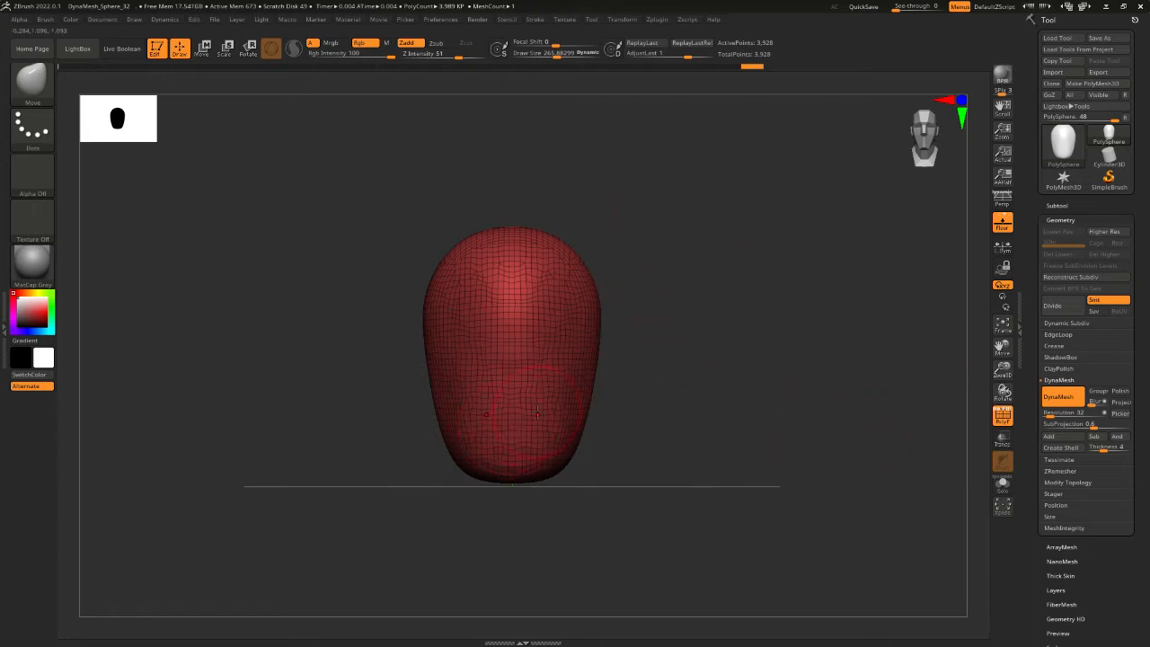
Compare the mesh before and after the DynaMesh remesh in the undo history, keeping the remeshed state, and hide the polyframe
left_click(743, 70)
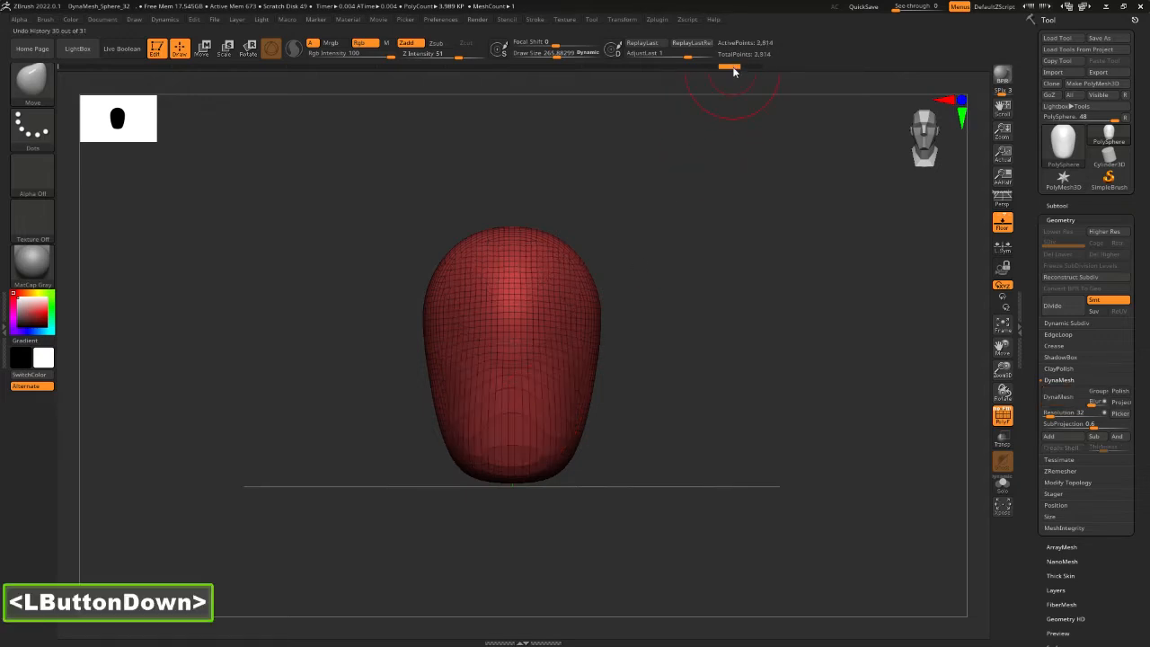
left_click_drag(743, 67, 737, 79)
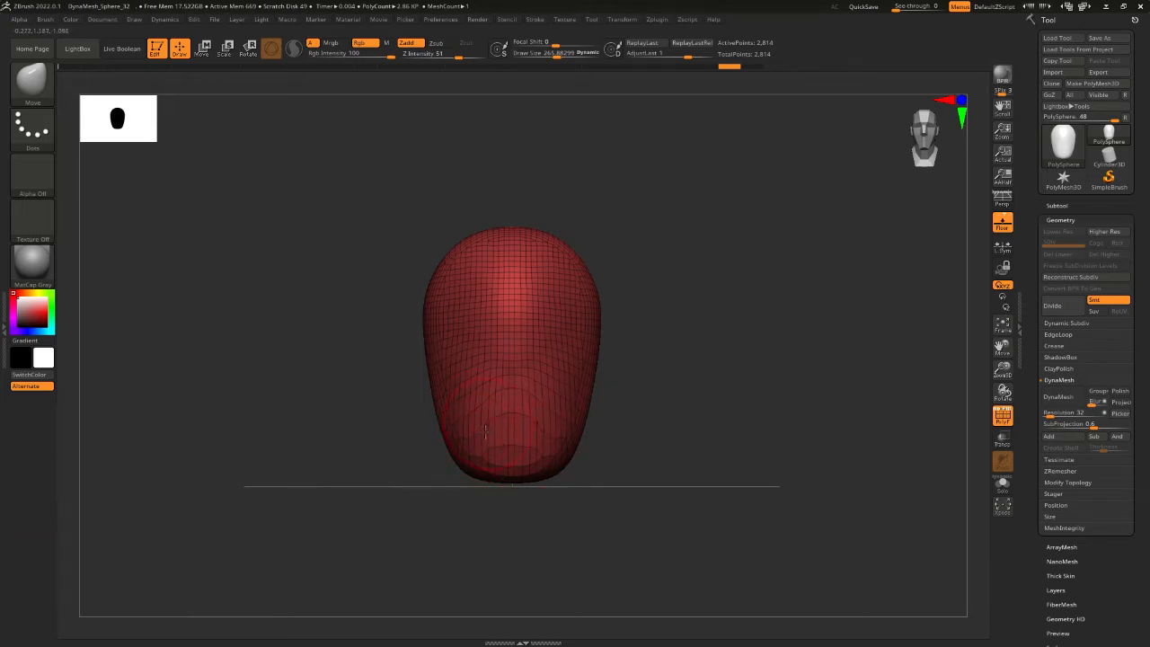
left_click_drag(742, 68, 753, 70)
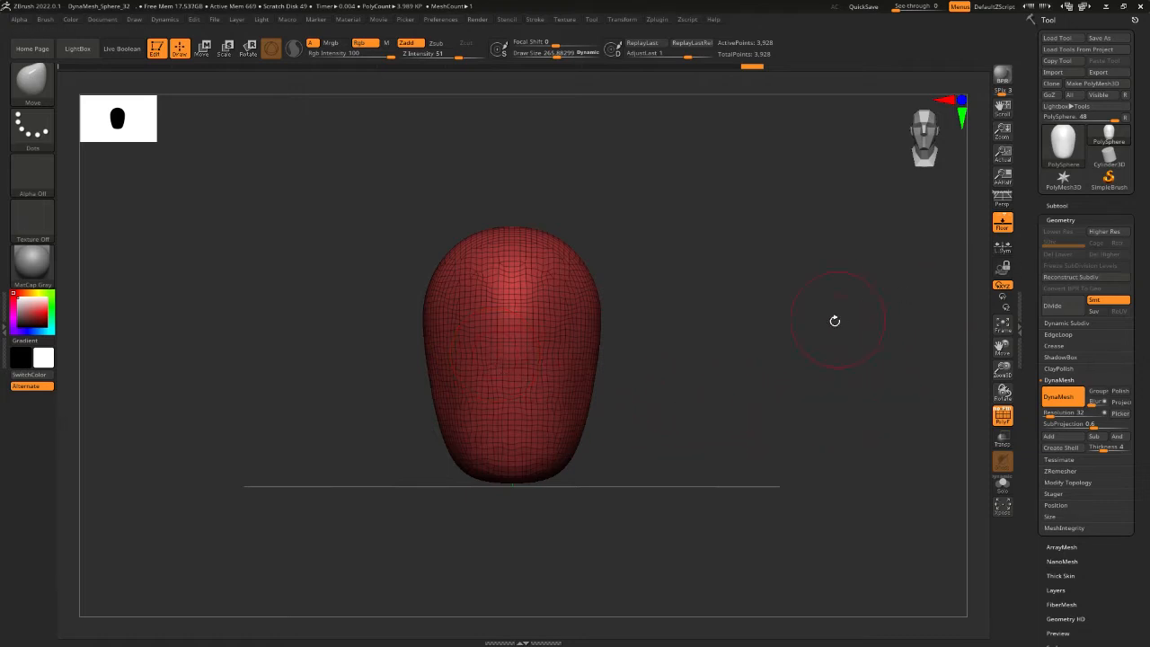
left_click(694, 383)
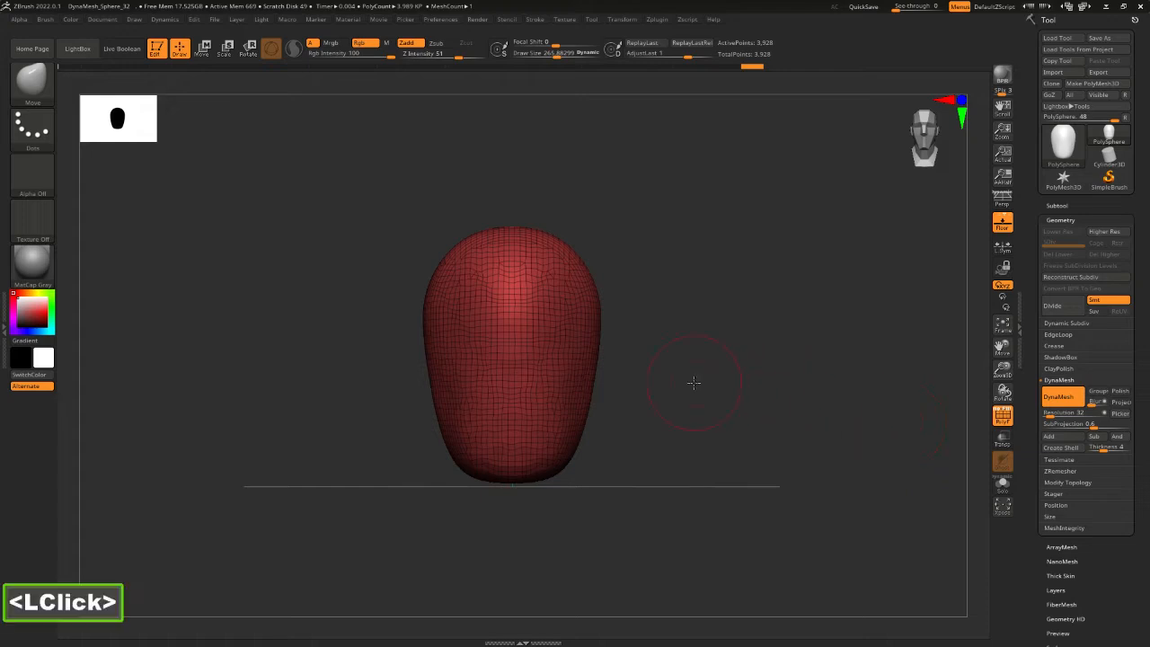
key("shift")
key("shift+f")
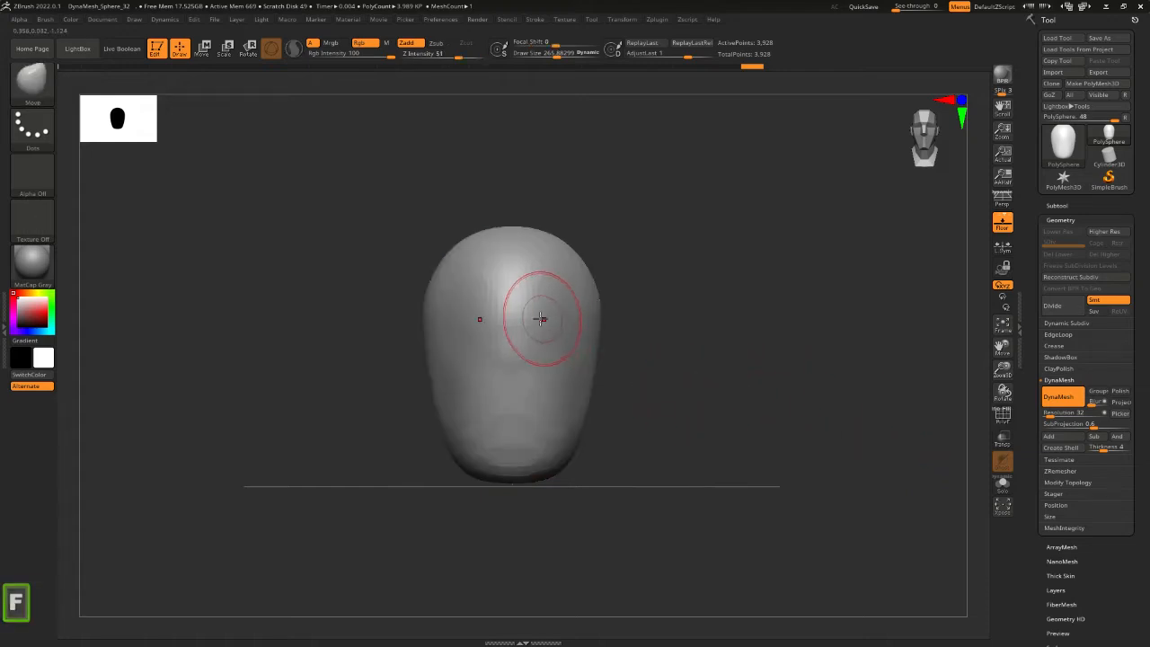
Reduce the draw size to about 119 and select the ClayBuildup brush
key("space")
left_click_drag(675, 324, 657, 326)
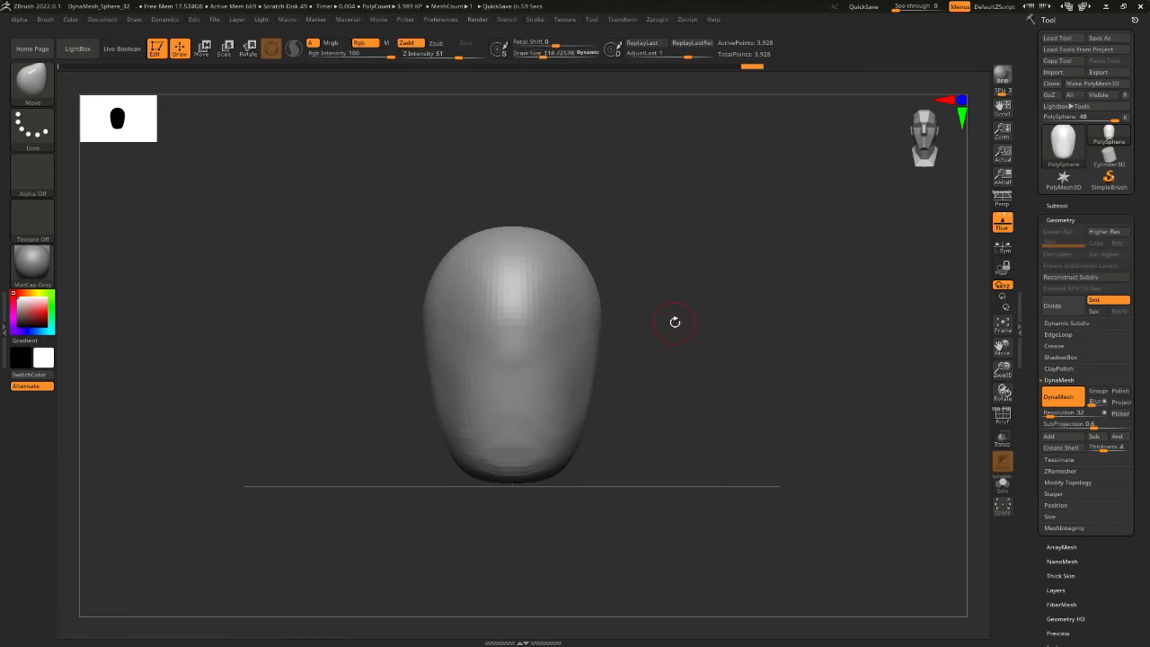
key("b")
key("b")
key("c")
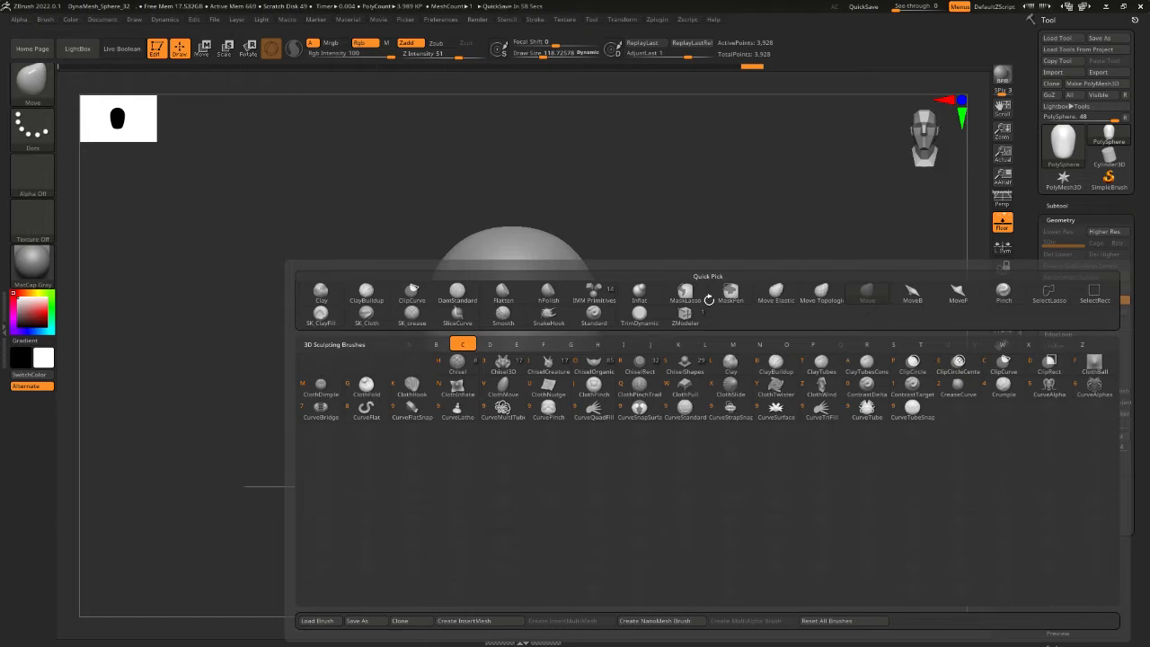
mouse_move(789, 377)
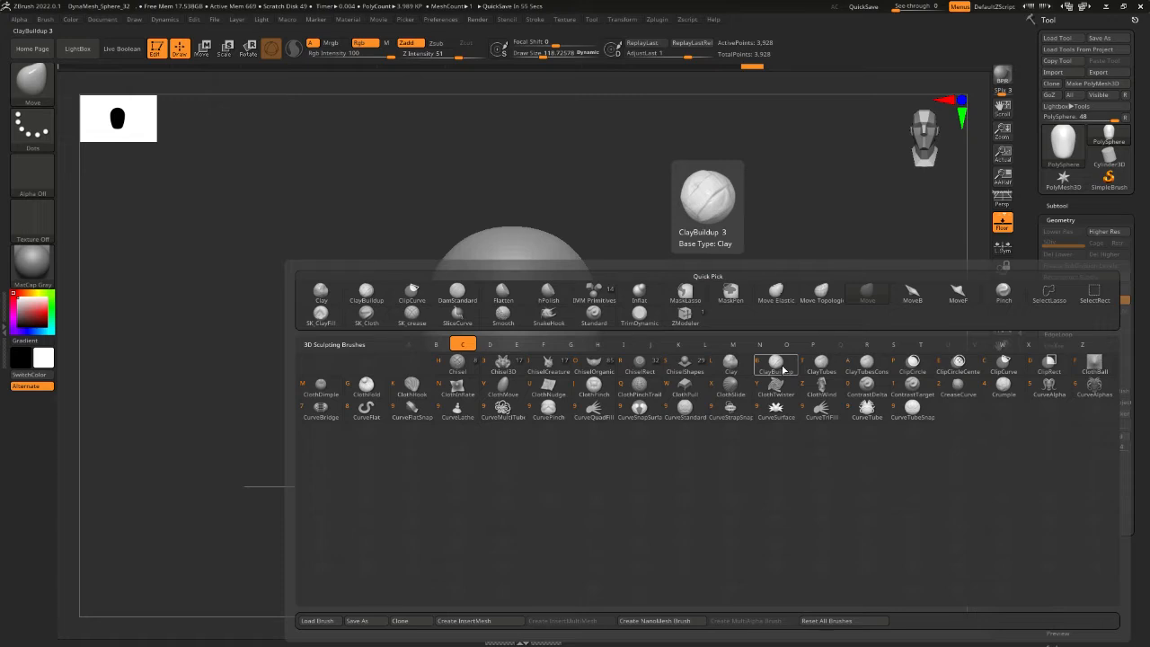
left_click(783, 369)
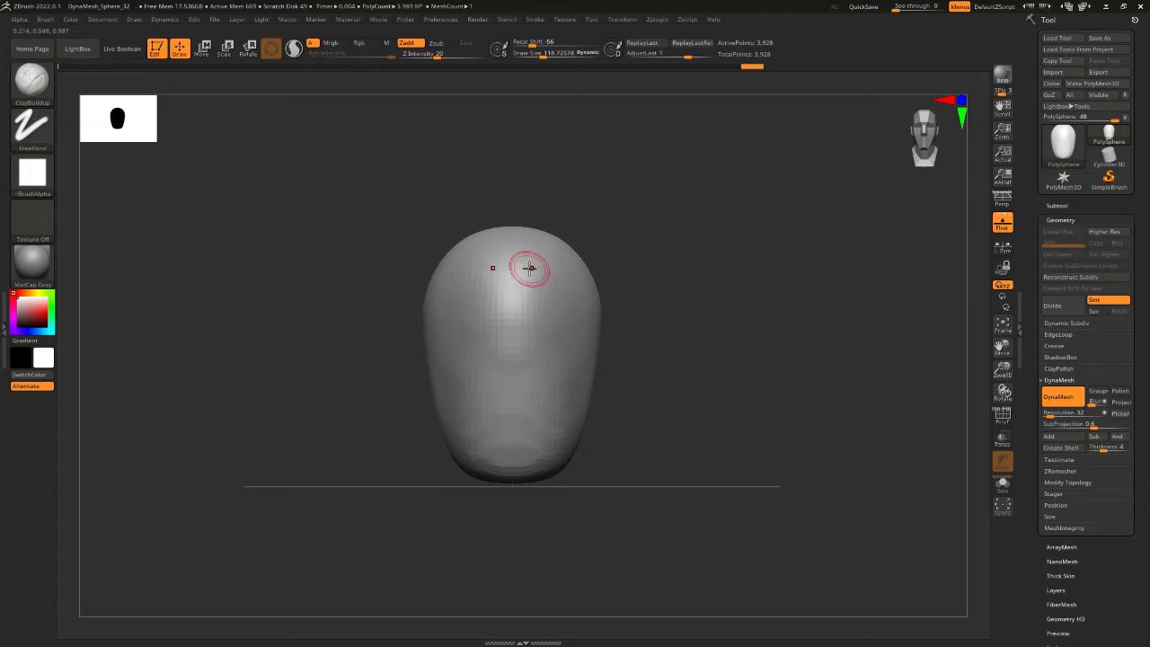
Try building up clay down the middle of the face from forehead to mouth, and undo the strokes
mouse_move(534, 264)
left_mouse_down()
mouse_move(512, 351)
mouse_move(512, 440)
mouse_move(513, 290)
mouse_move(529, 256)
mouse_move(512, 424)
left_mouse_up()
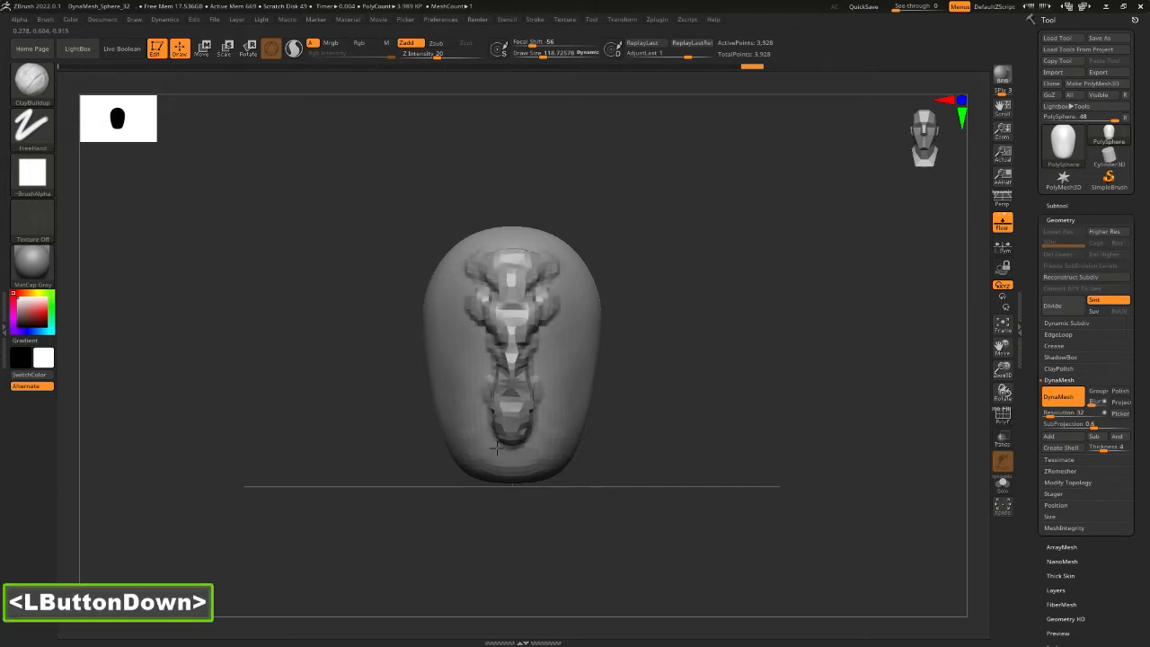
left_click_drag(773, 431, 651, 431)
left_click_drag(459, 427, 683, 454)
key("ctrl+z")
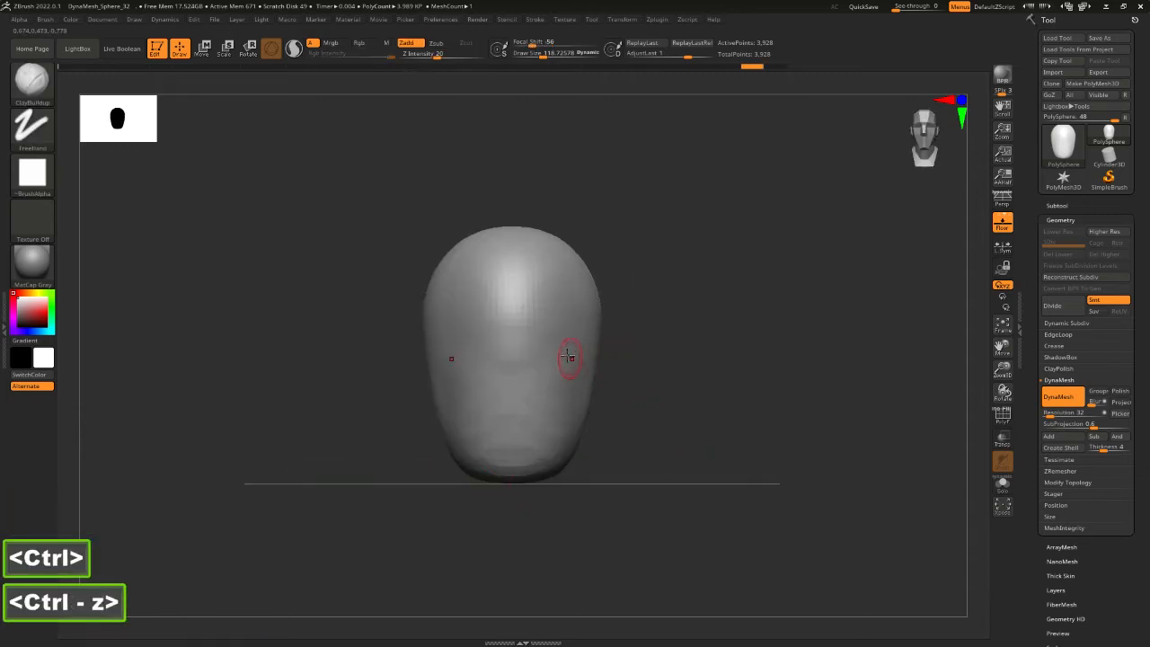
Try carving into the eye area with an inverted ClayBuildup stroke, and undo it
mouse_move(548, 321)
left_mouse_down("alt")
mouse_move(566, 327)
mouse_move(554, 327)
left_mouse_up("alt")
mouse_move(741, 347)
left_mouse_down()
mouse_move(639, 339)
mouse_move(761, 347)
mouse_move(704, 353)
left_mouse_up()
key("ctrl+z")
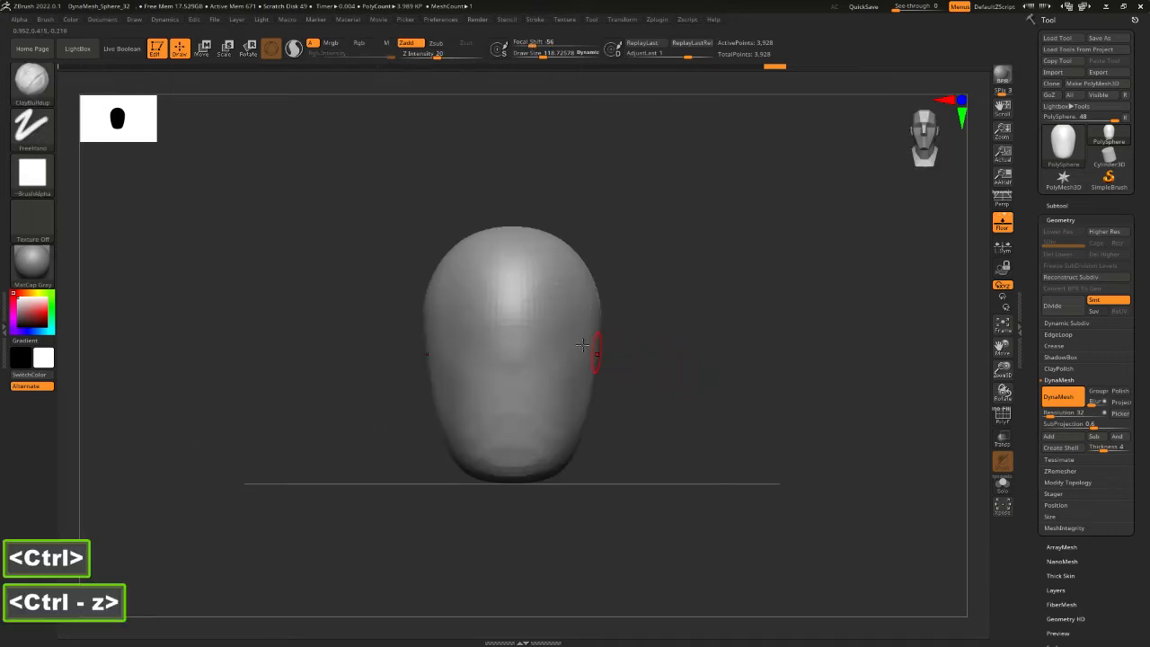
Increase ClayBuildup's draw size to about 140, try carving both eye sockets into the face, and undo the carving
key("space")
left_click(555, 313)
left_click_drag(556, 314, 559, 314)
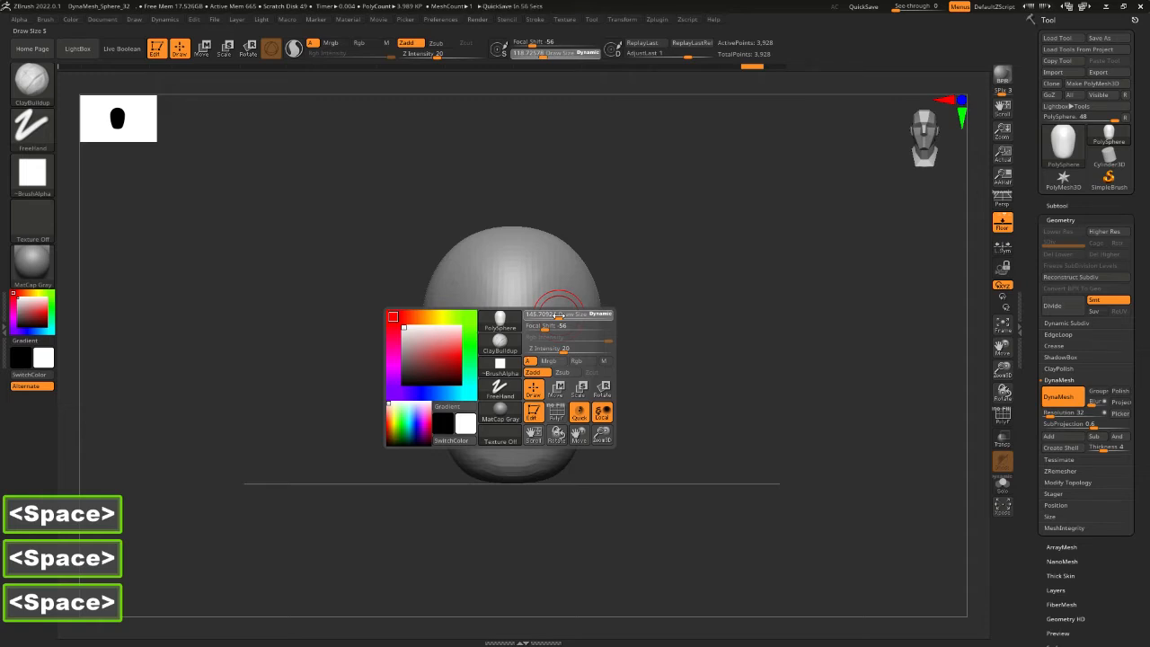
mouse_move(559, 314)
left_mouse_down()
mouse_move(567, 329)
mouse_move(553, 317)
mouse_move(564, 325)
mouse_move(538, 333)
mouse_move(598, 334)
left_mouse_up()
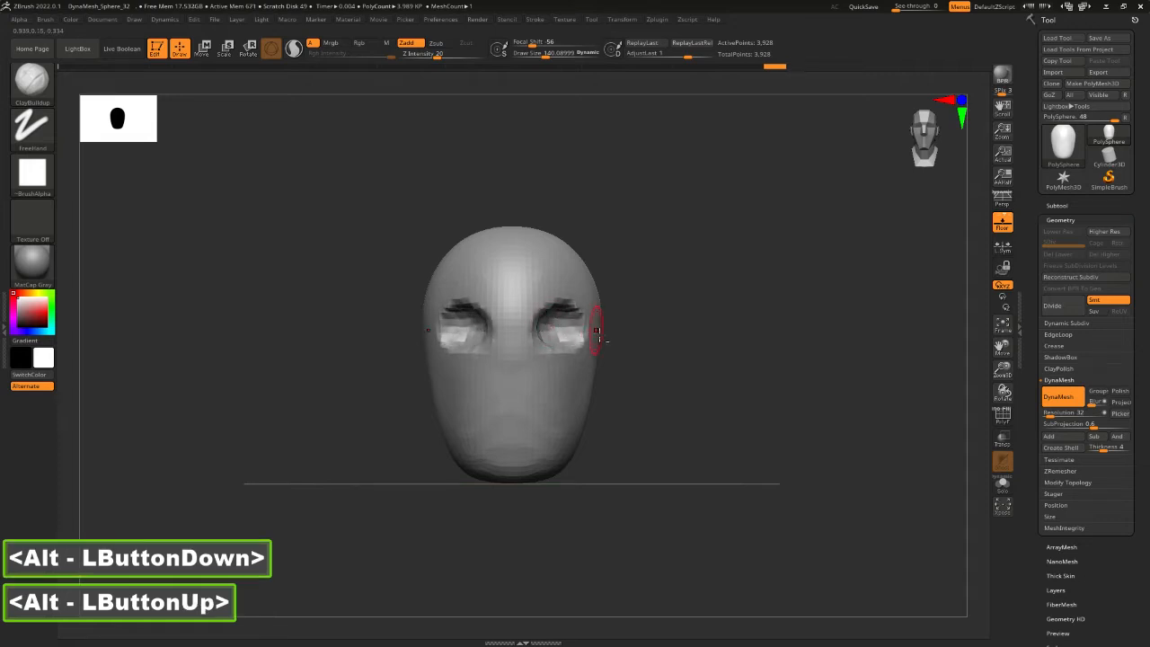
mouse_move(693, 396)
left_mouse_down()
mouse_move(646, 395)
mouse_move(695, 395)
left_mouse_up()
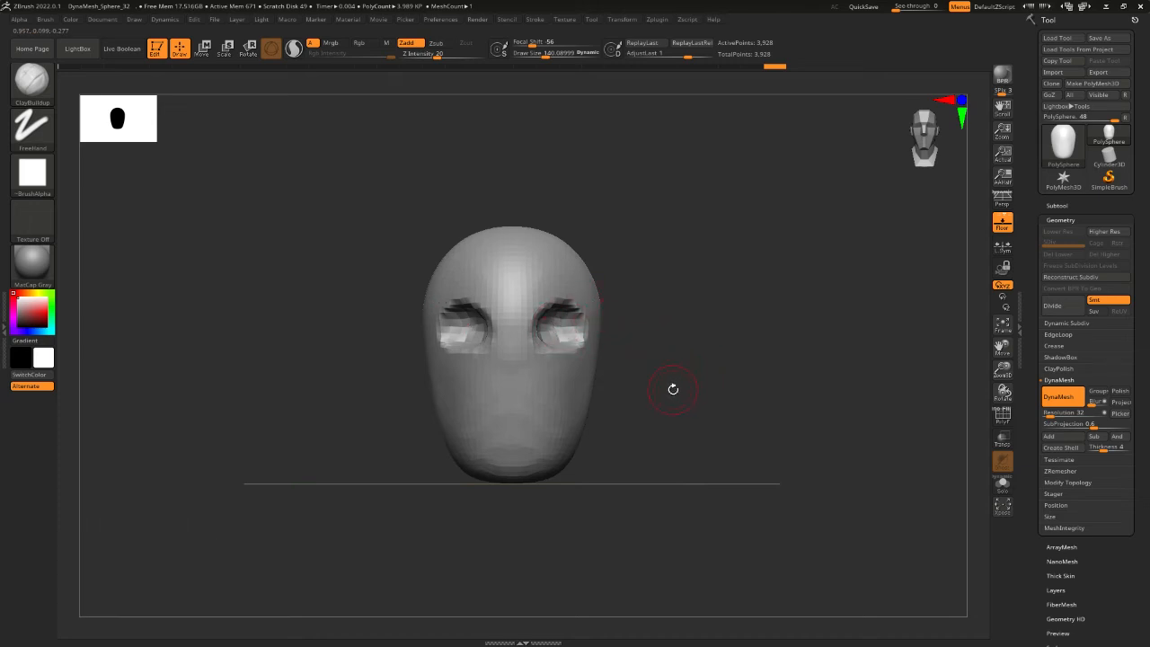
key("ctrl+z")
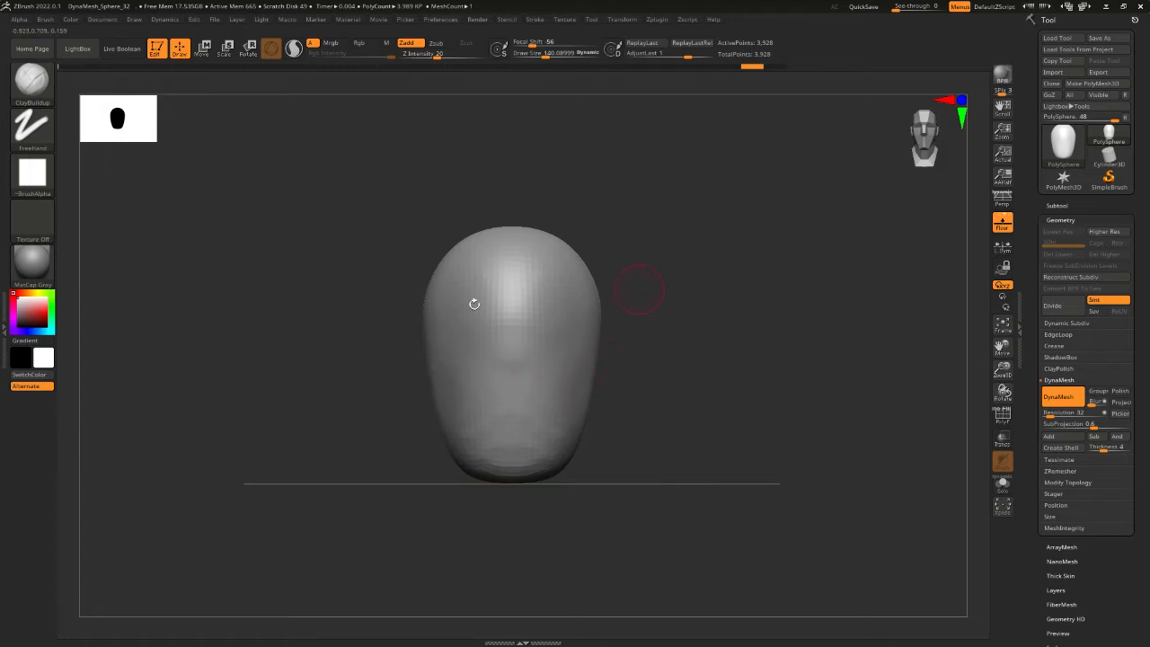
Switch to the reference board and examine the skull sculpting stages, checking them against the head in ZBrush
key("alt+Tab")
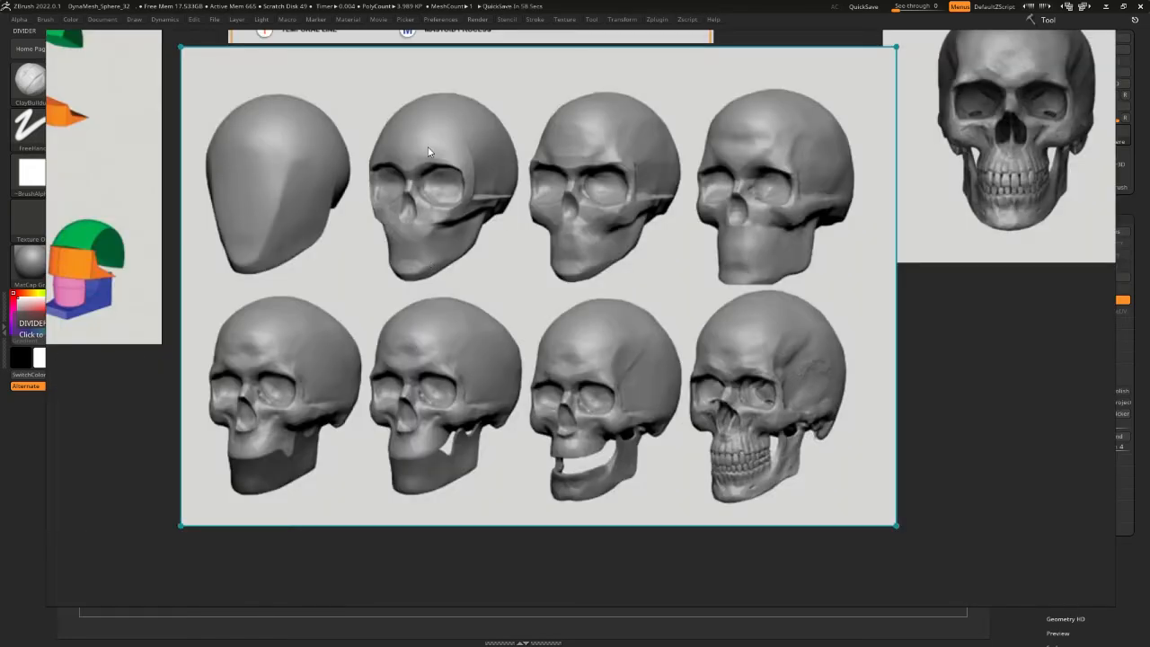
key("alt+Tab")
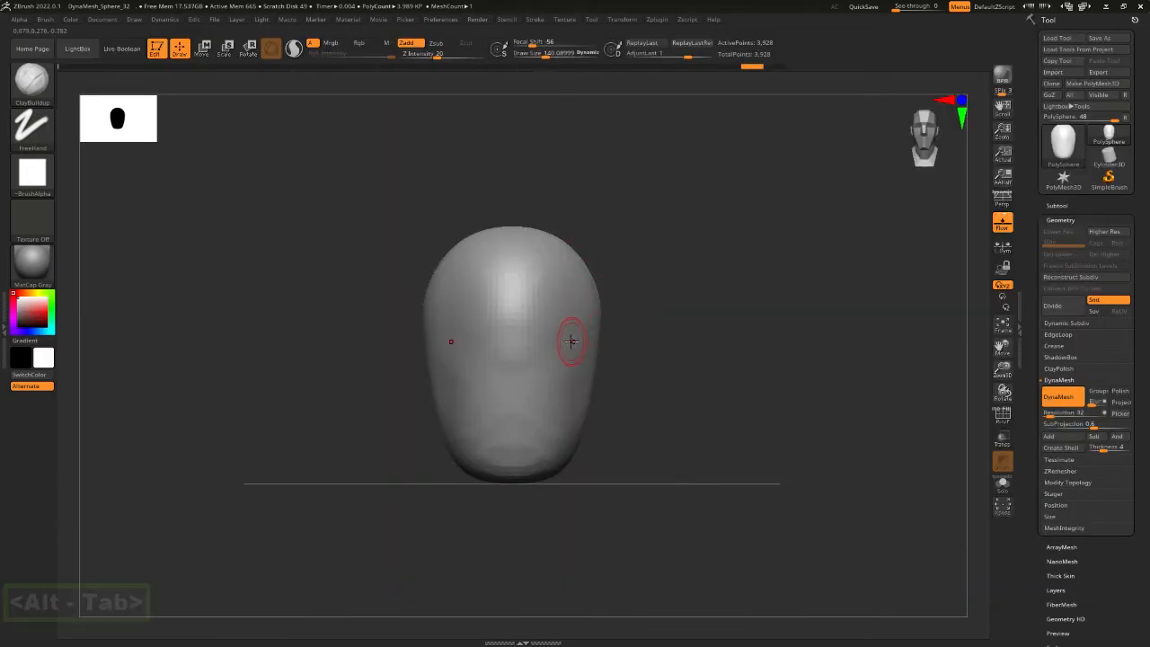
key("ctrl")
key("alt+Tab")
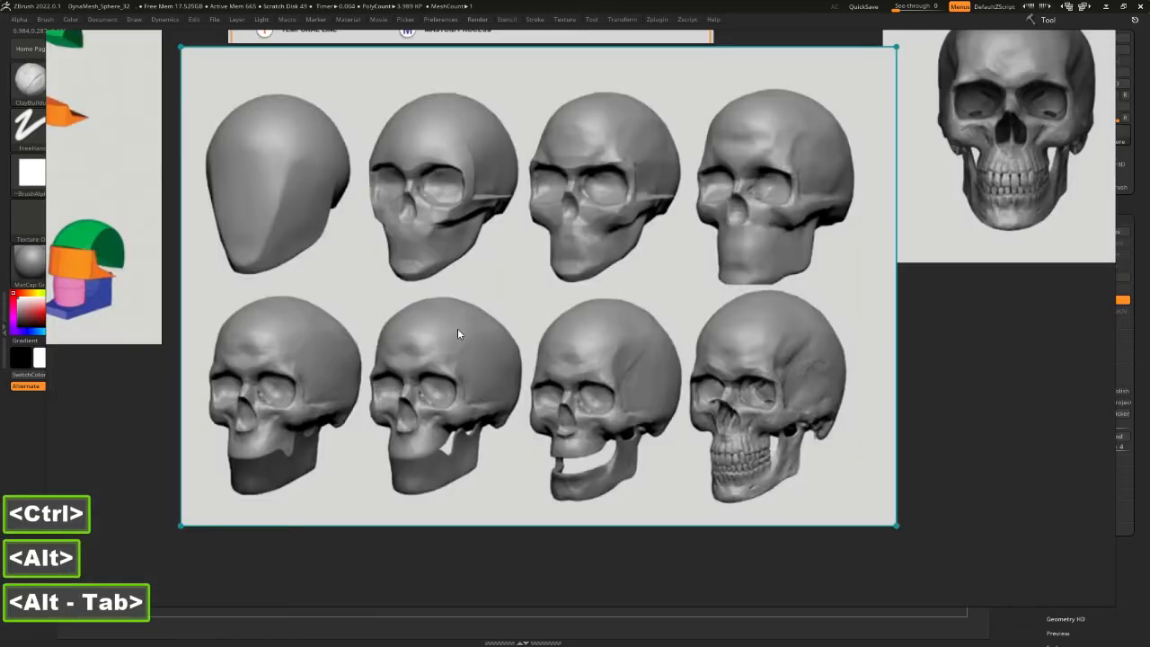
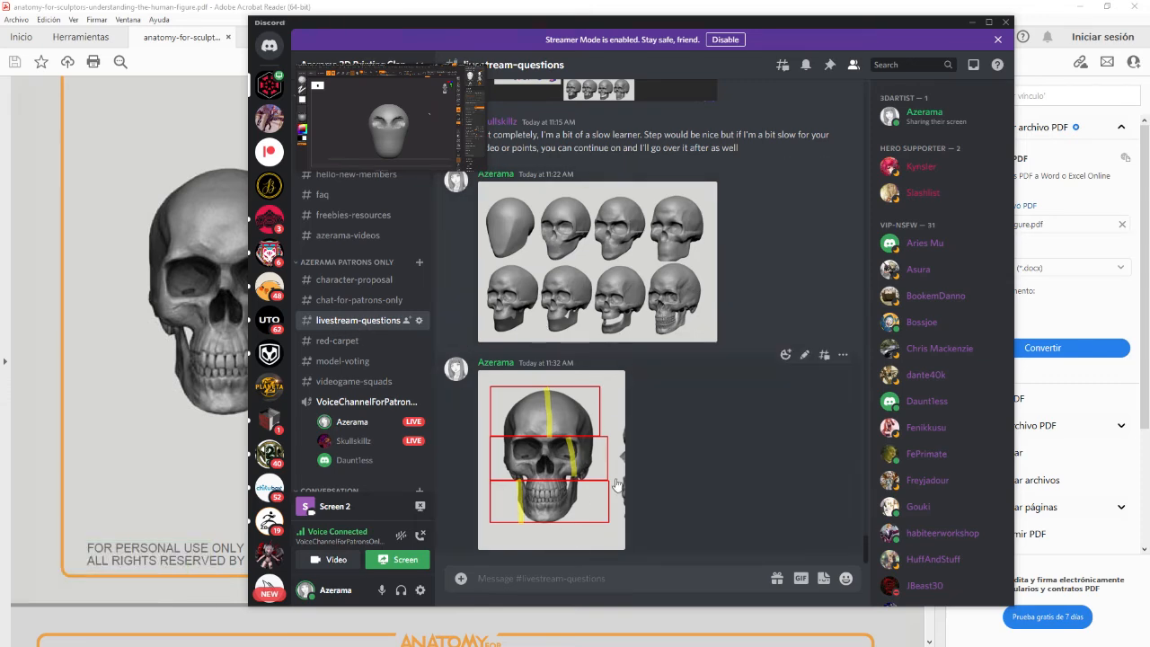
Clear the Discord and Acrobat Reader windows away from the reference board and return to ZBrush
left_click_drag(647, 25, 0, 36)
left_click(1106, 7)
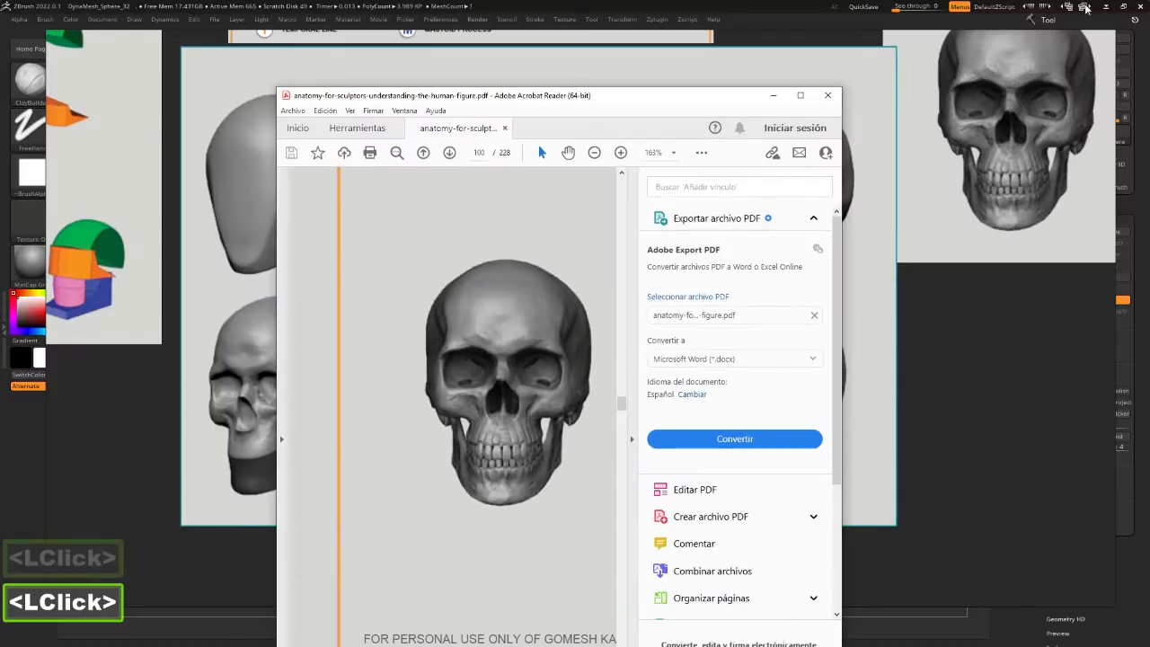
left_click(773, 87)
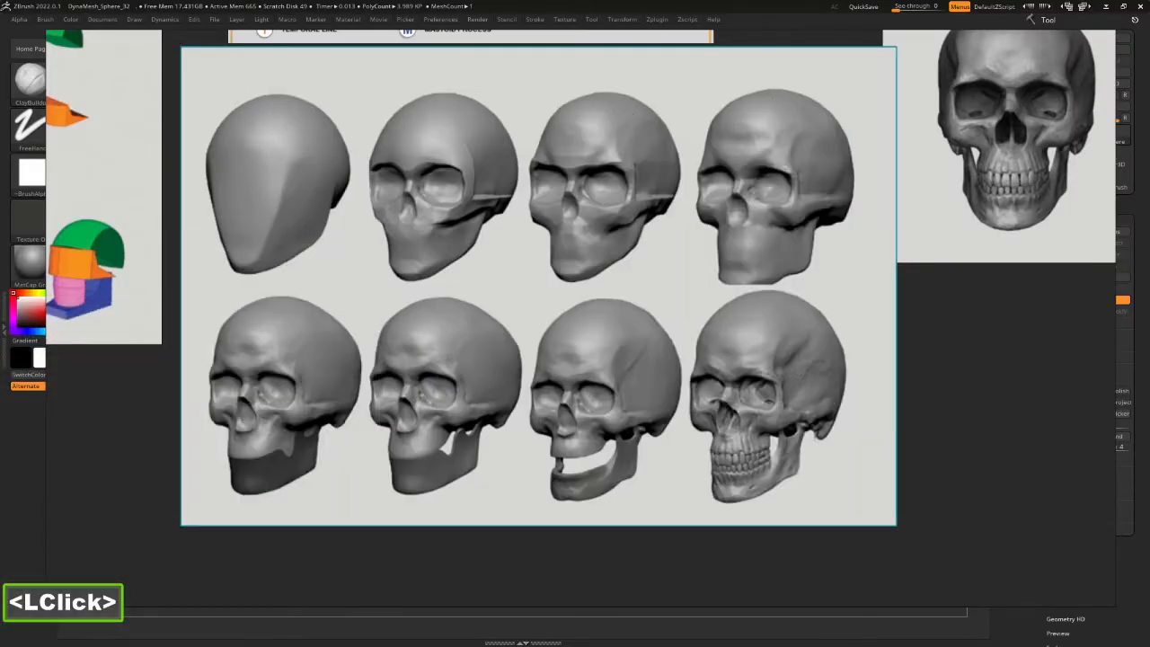
key("alt+Tab")
key("alt+Tab")
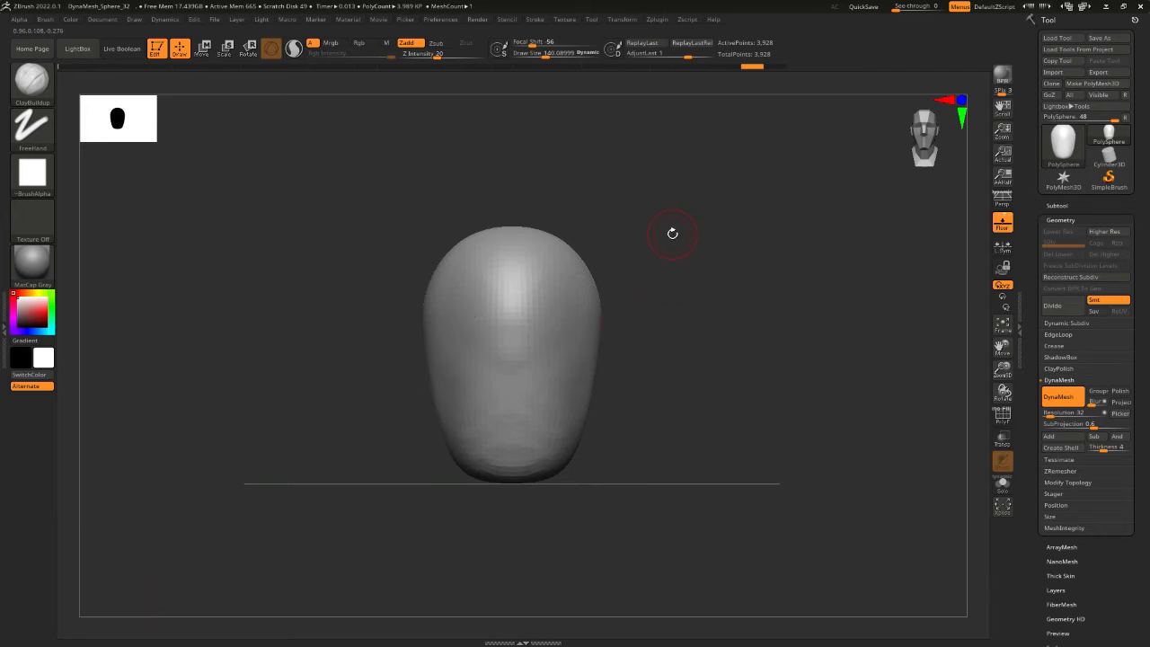
Reduce the draw size to about 51, try masking two horizontal guide lines across the eyes and mouth, and undo both
key("space")
left_click_drag(715, 286, 697, 287)
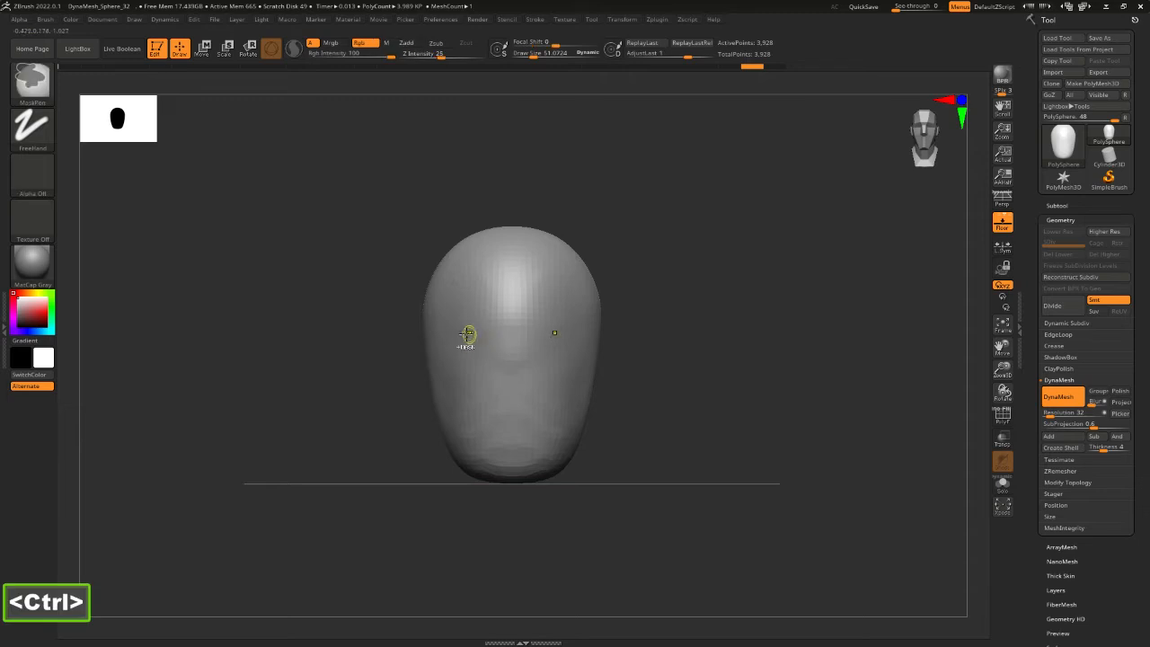
mouse_move(467, 335)
left_mouse_down("ctrl")
mouse_move(455, 336)
mouse_move(547, 336)
left_mouse_up("ctrl")
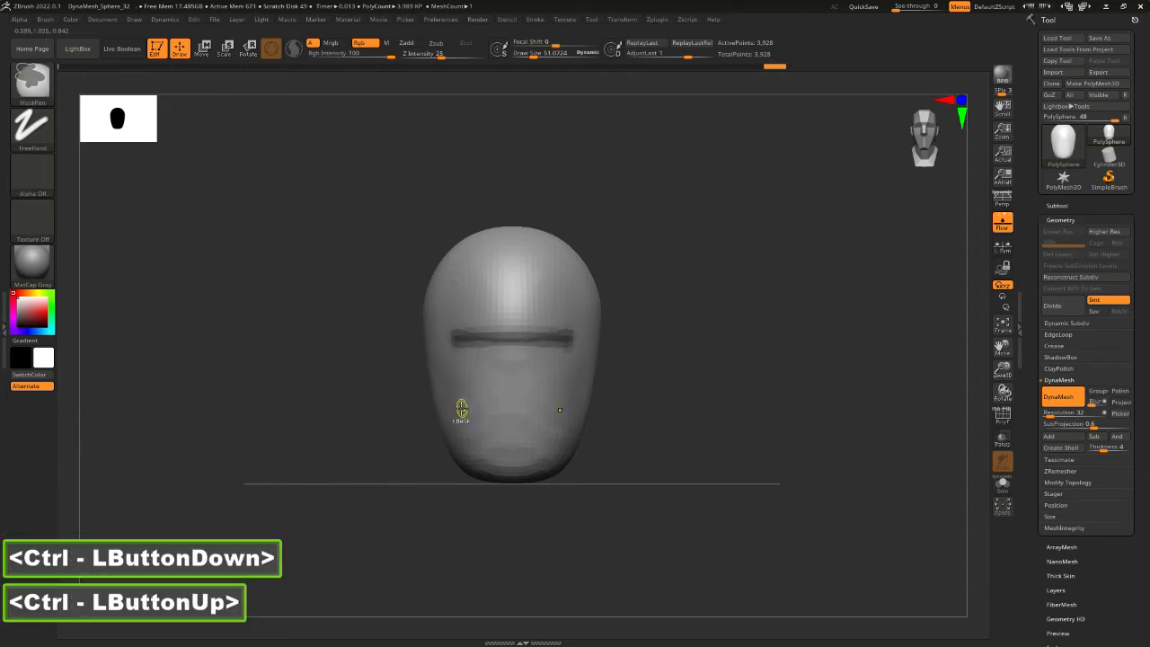
left_click_drag(462, 405, 523, 403, "ctrl")
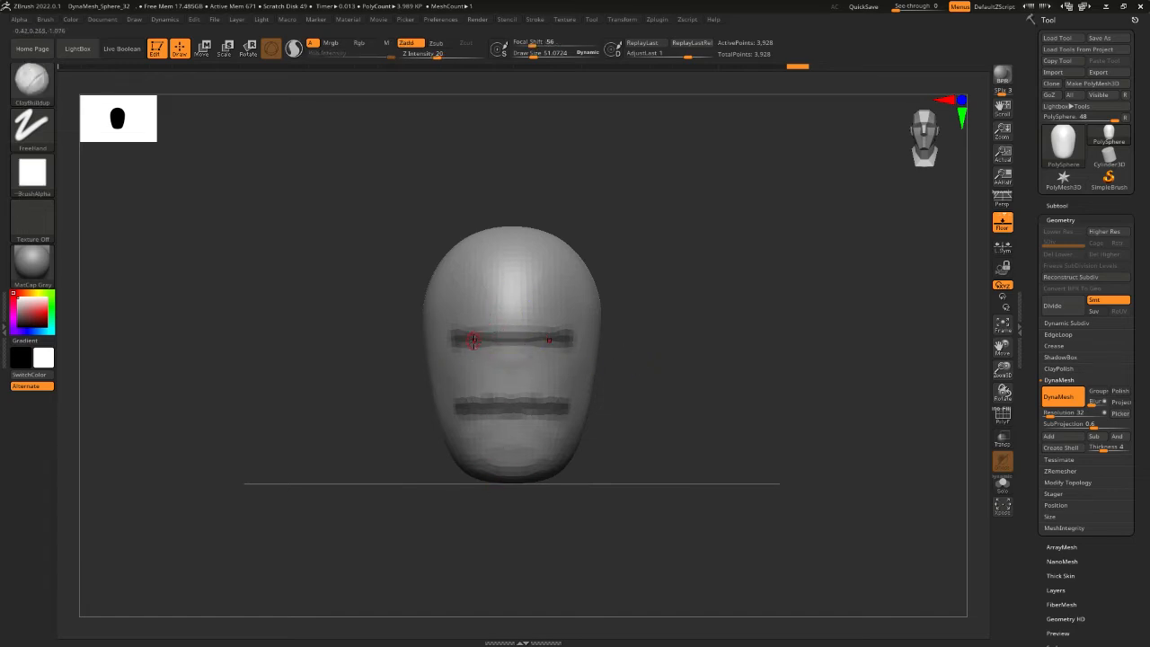
key("ctrl+z")
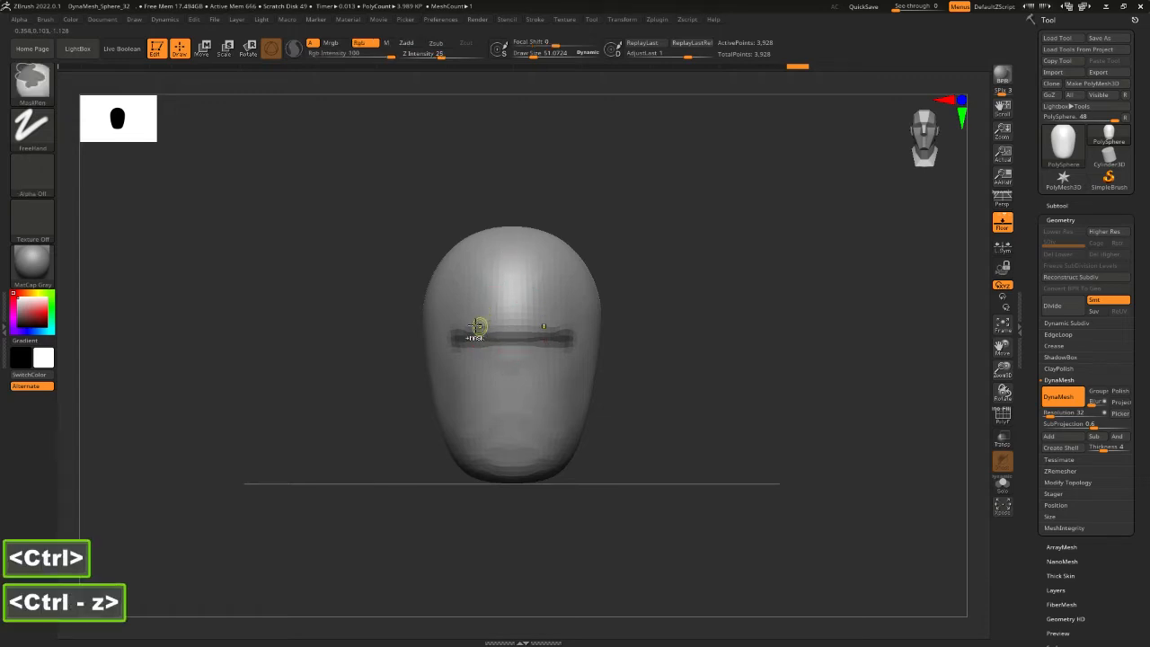
key("ctrl+z")
Mask two higher guide lines across the brow and below the nose to divide the face, and clear the mask
left_click_drag(450, 318, 552, 315, "ctrl")
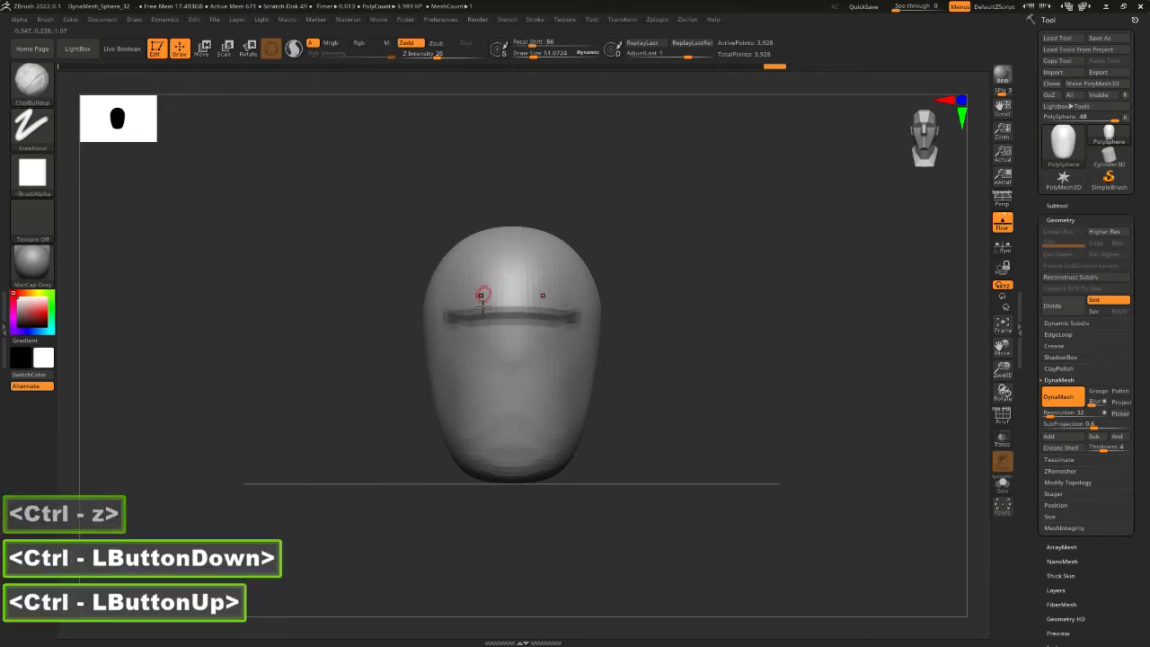
left_click_drag(462, 395, 562, 395, "ctrl")
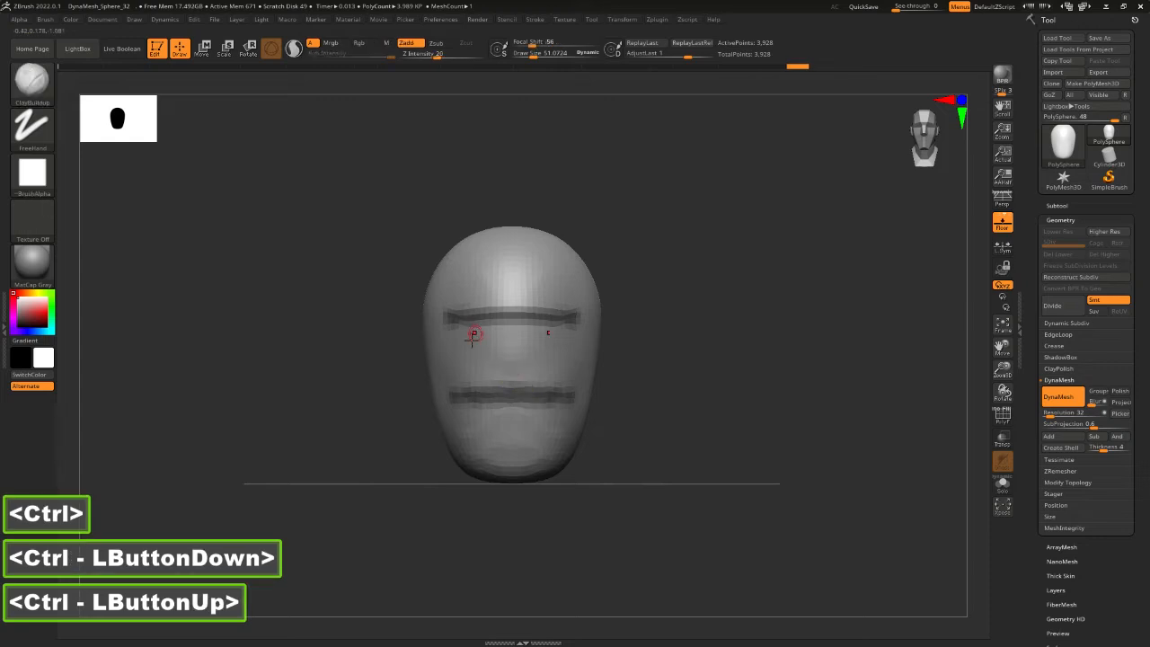
left_click(633, 375, "ctrl")
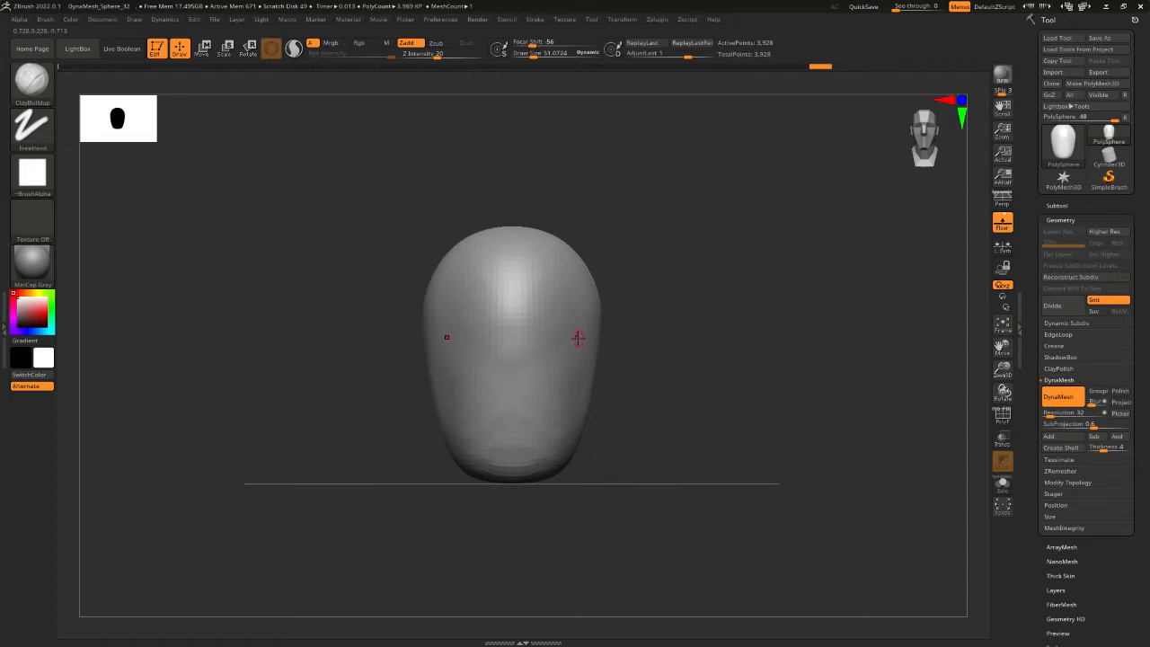
Raise the draw size to about 117 and carve both eye sockets with ClayBuildup, undoing the first oversized attempt
key("space")
mouse_move(557, 348)
left_mouse_down()
mouse_move(554, 338)
mouse_move(521, 354)
mouse_move(543, 350)
left_mouse_up()
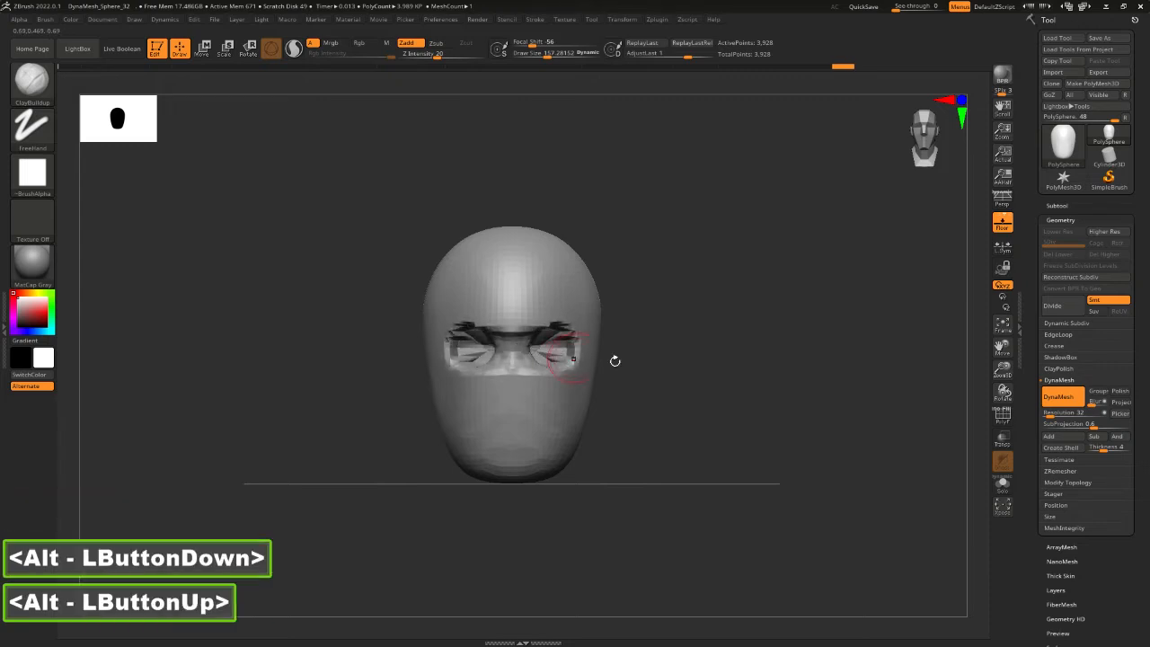
mouse_move(613, 359)
left_mouse_down()
mouse_move(688, 385)
mouse_move(737, 385)
left_mouse_up()
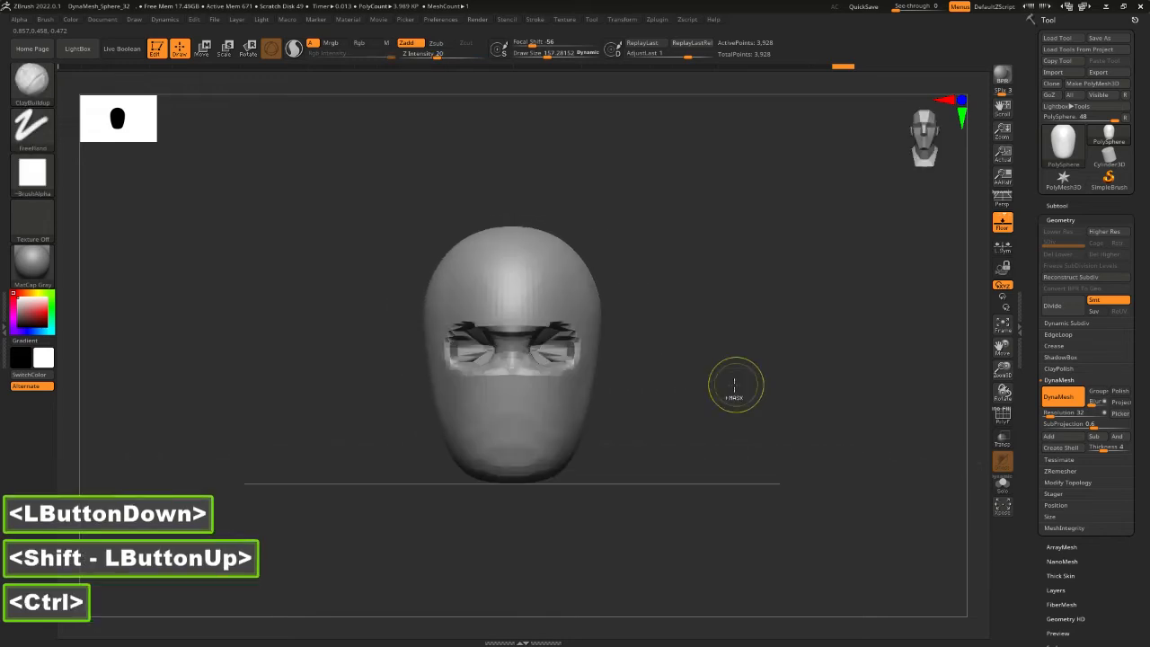
key("ctrl+z")
mouse_move(549, 346)
left_mouse_down("alt")
mouse_move(560, 349)
mouse_move(550, 360)
left_mouse_up("alt")
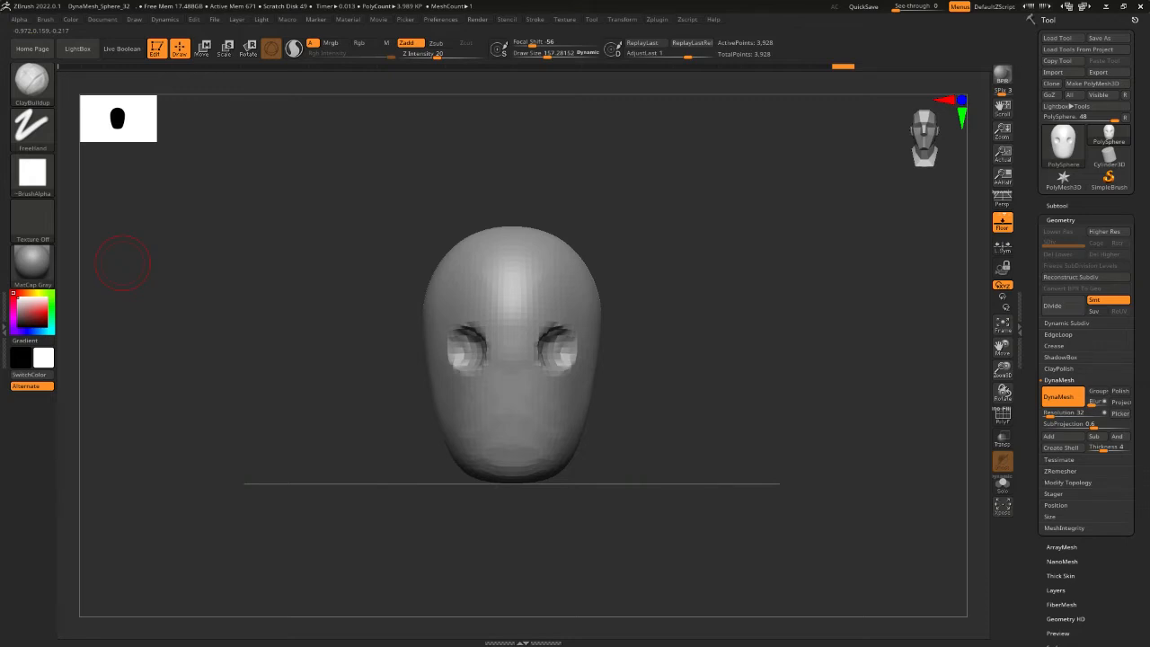
Compare the eye sockets with the skull sculpting stages on the reference board and return to ZBrush
left_click(122, 262)
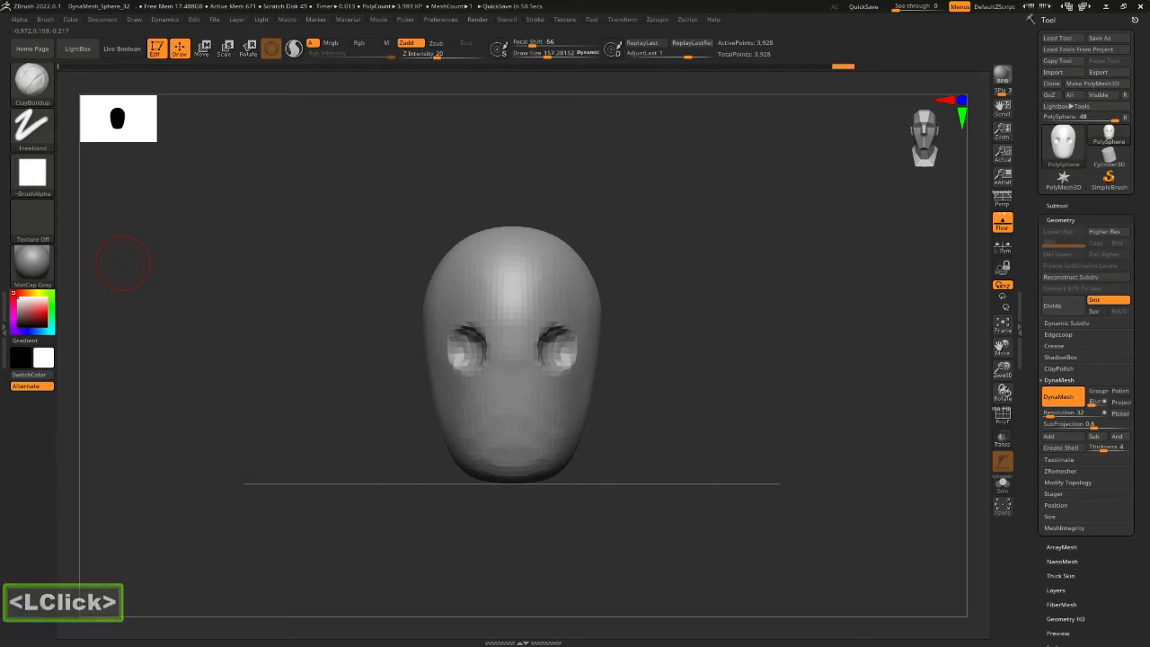
left_click(122, 262)
double_click(122, 262)
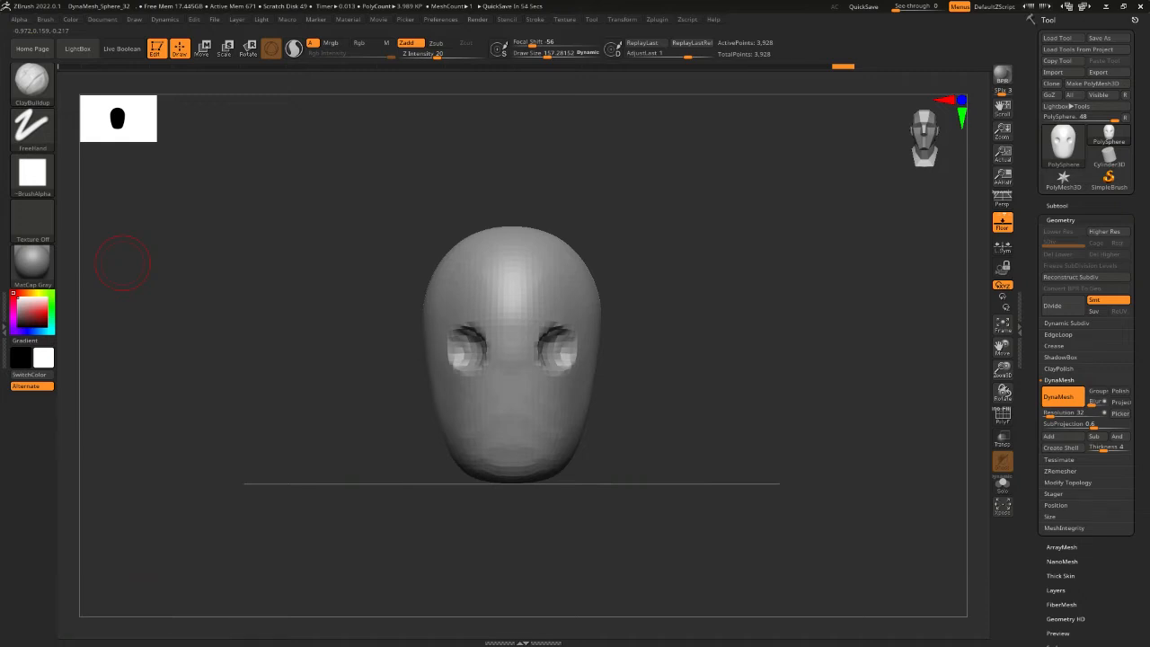
left_click(563, 350)
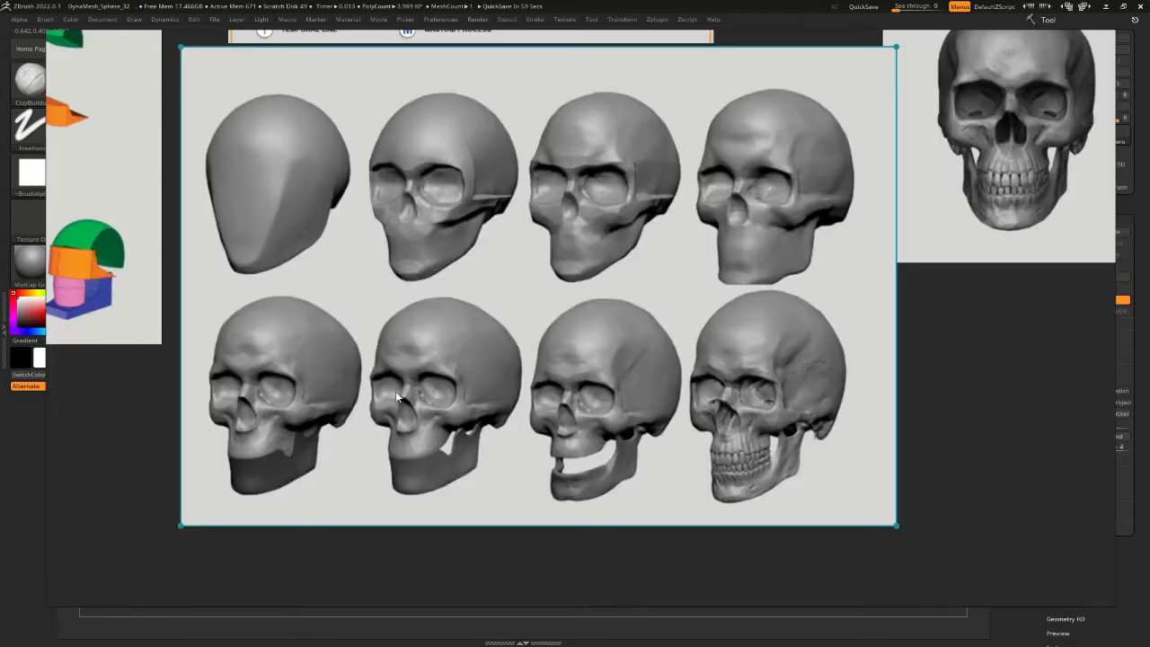
left_click(762, 612)
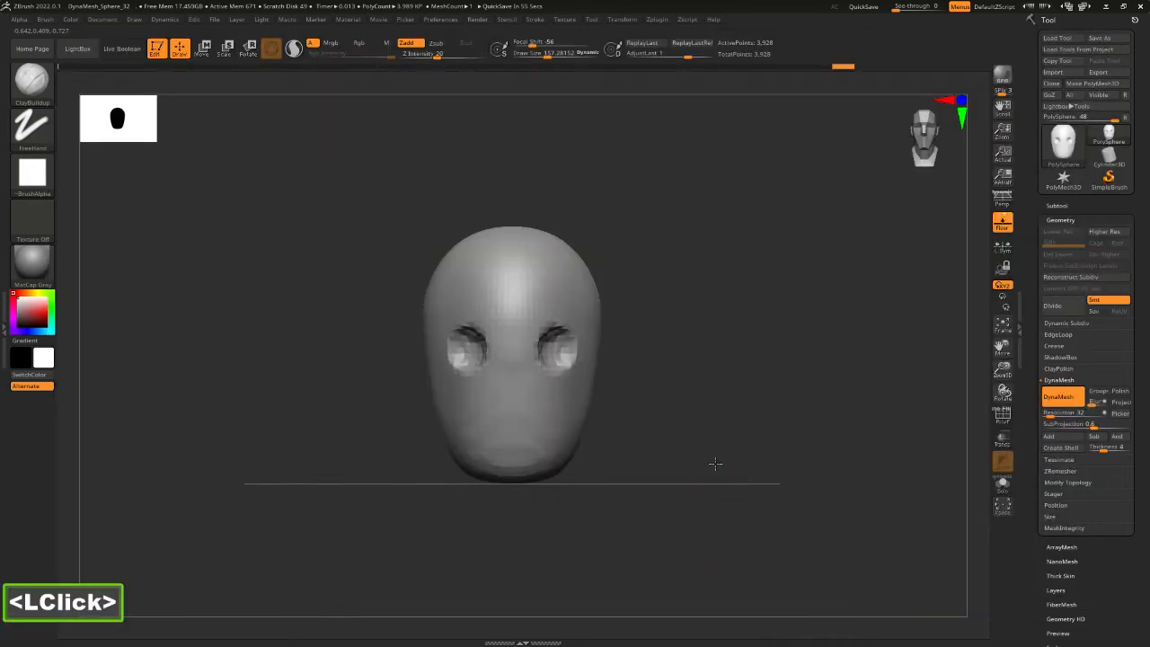
left_click_drag(715, 463, 731, 464, "shift")
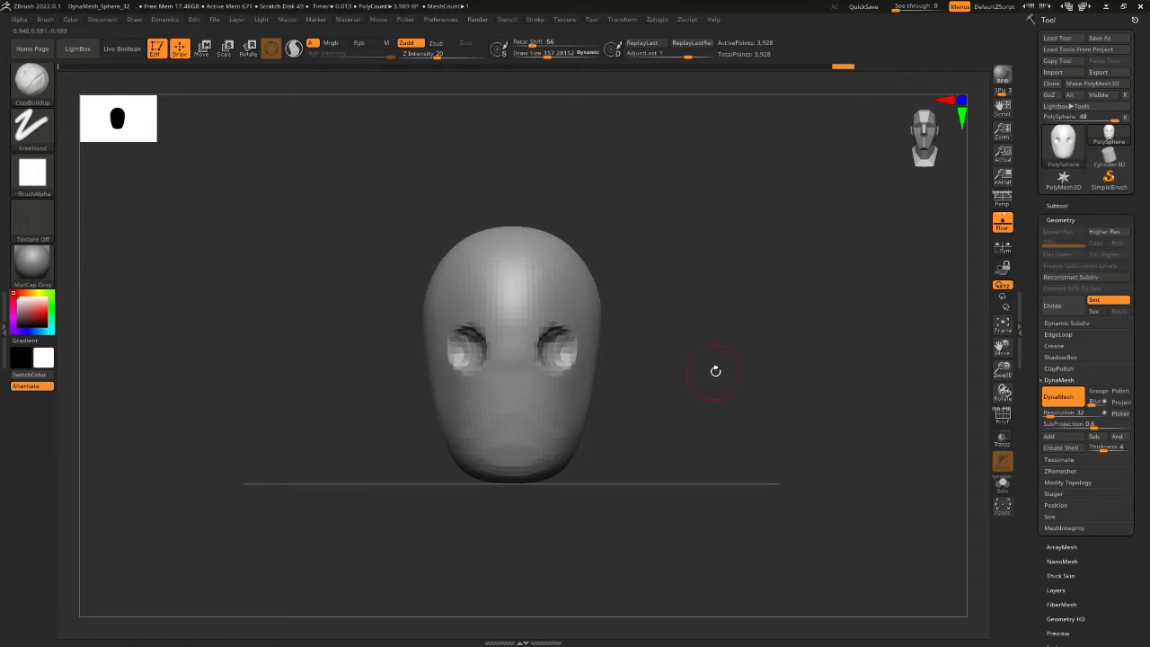
Switch to the DamStandard brush and sculpt the curved temporal line from the eye socket up along the side of the forehead
left_click_drag(716, 371, 574, 310)
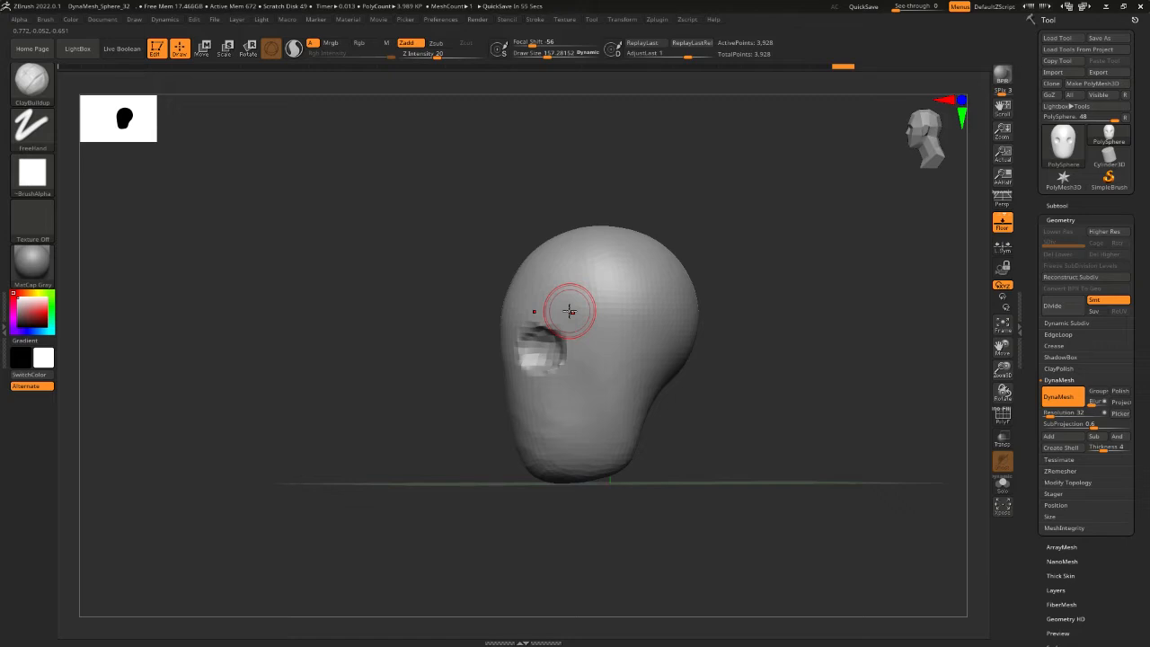
key("b")
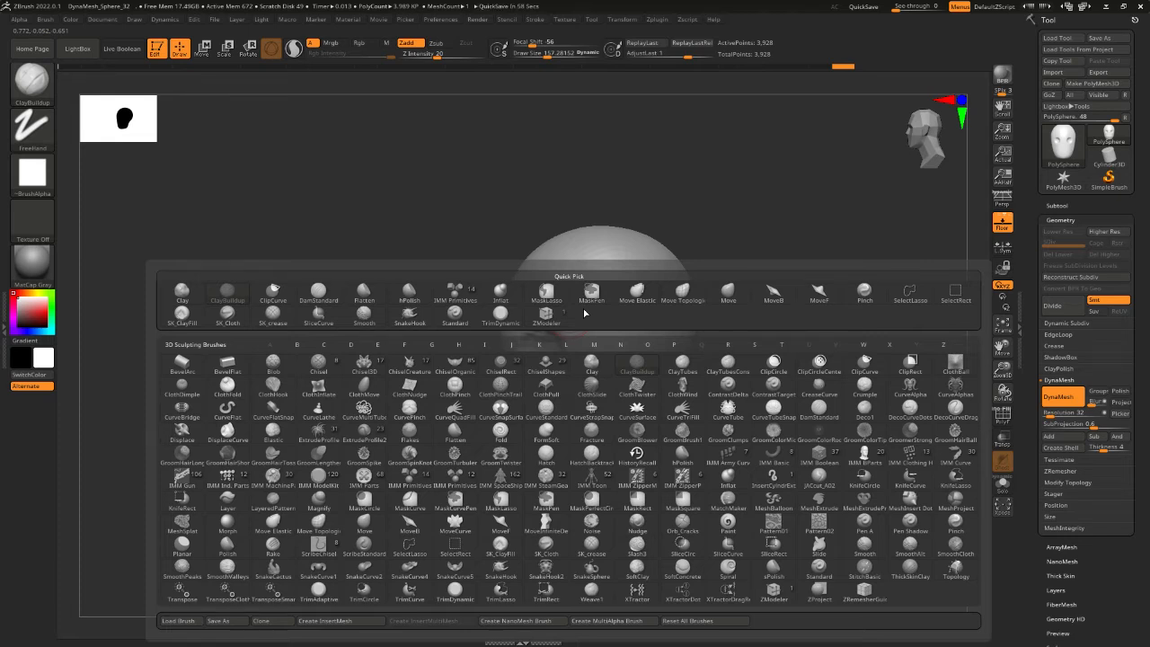
key("d")
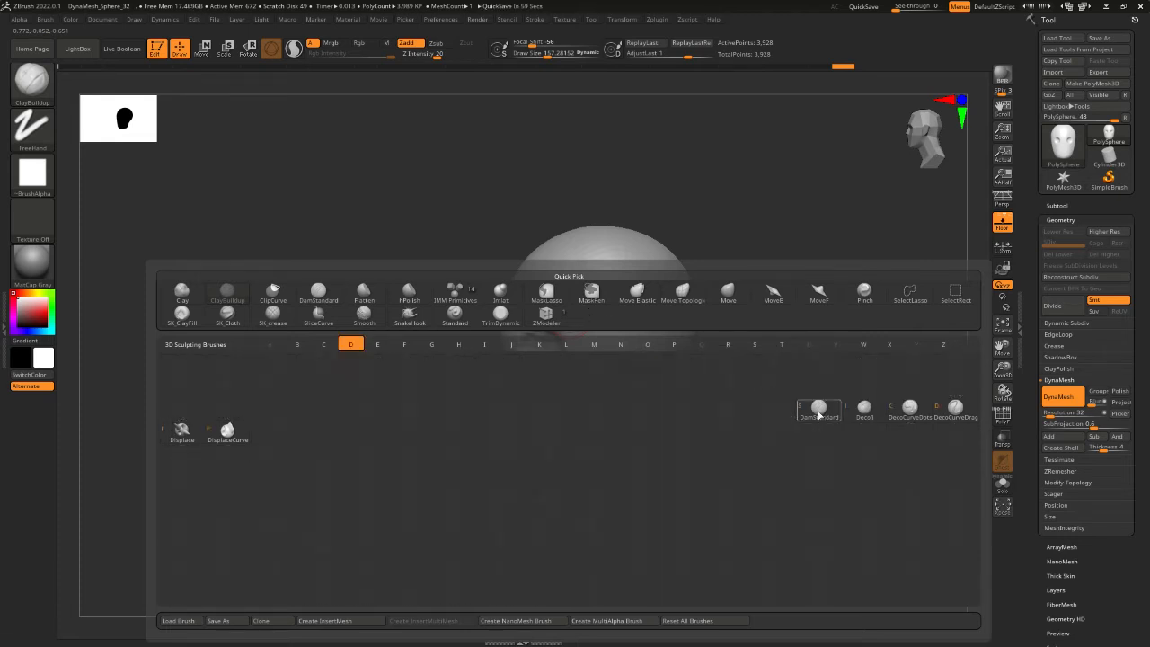
mouse_move(818, 411)
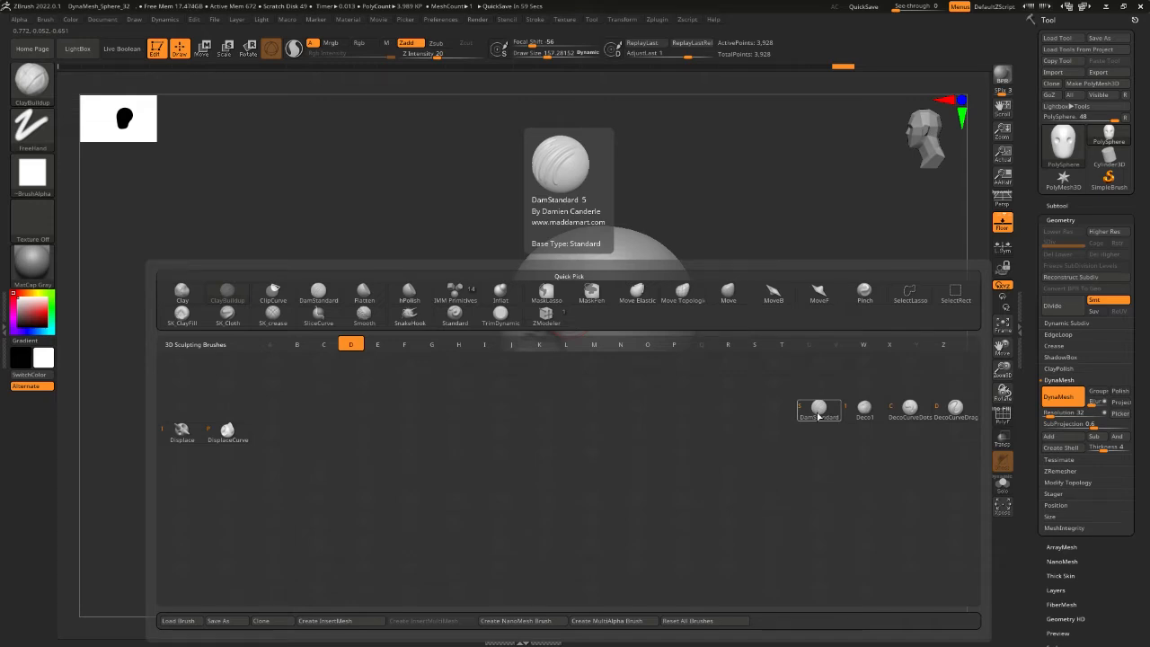
left_click(819, 412)
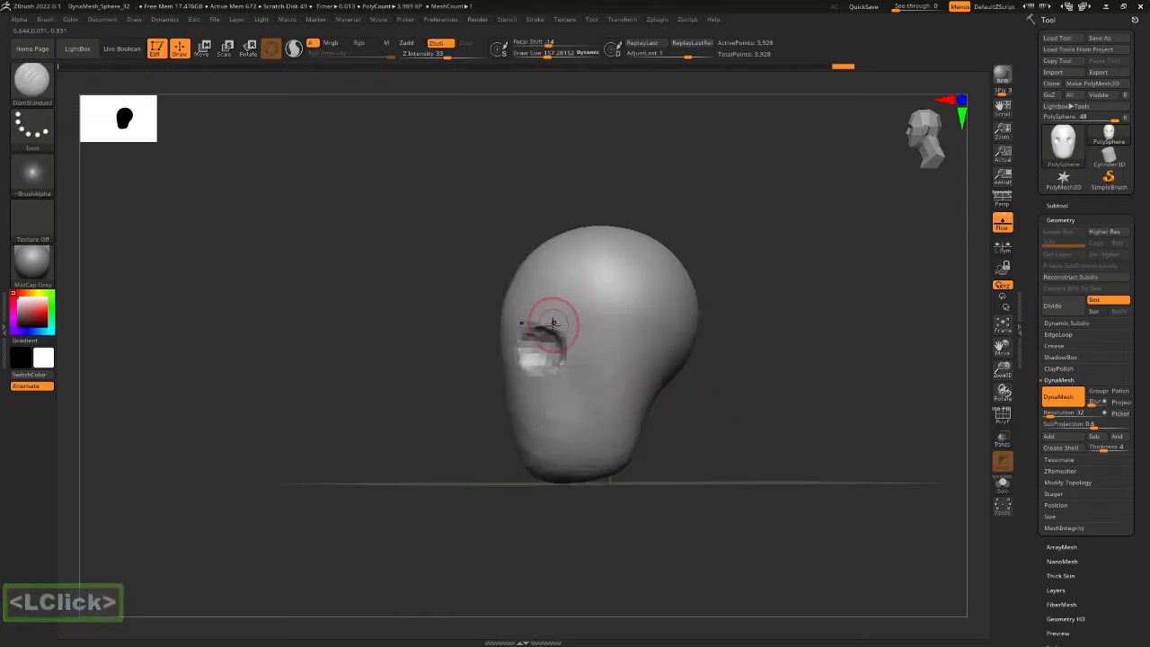
left_click_drag(554, 325, 624, 262, "alt")
key("ctrl+z")
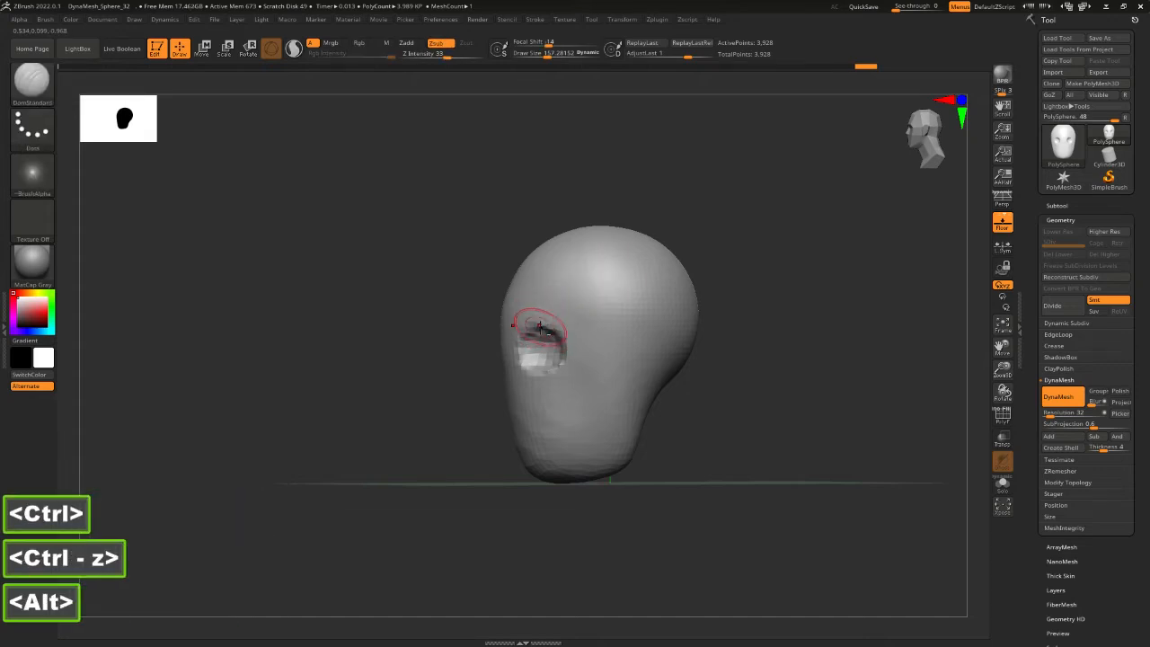
mouse_move(546, 324)
left_mouse_down("alt")
mouse_move(598, 264)
mouse_move(629, 263)
left_mouse_up("alt")
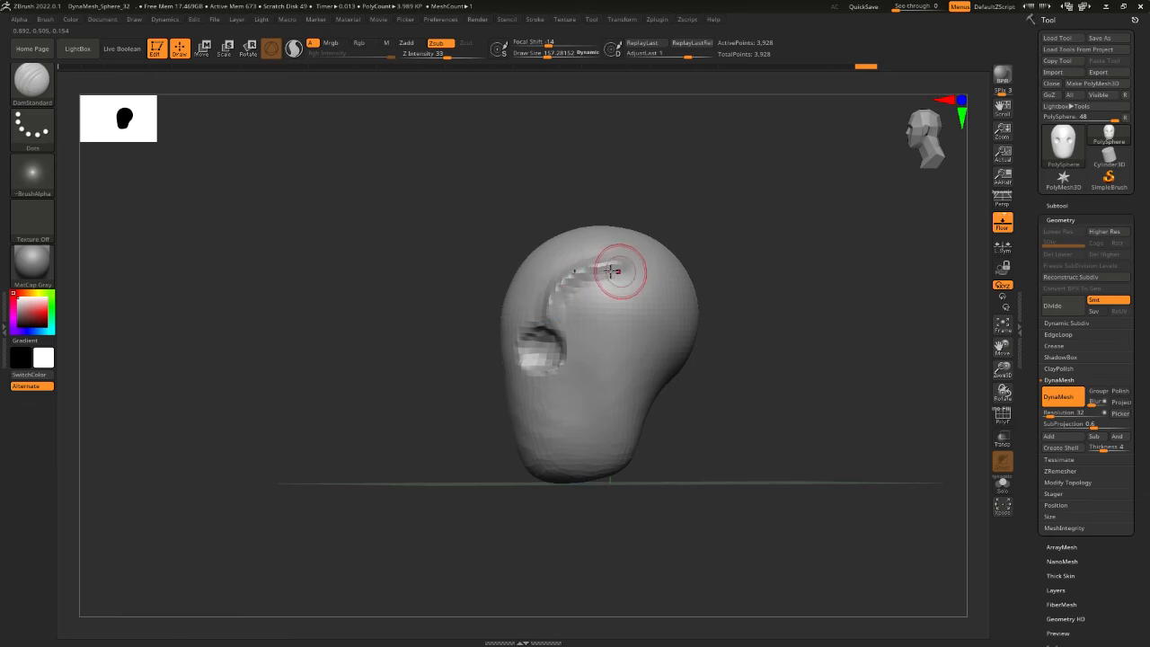
key("ctrl+z")
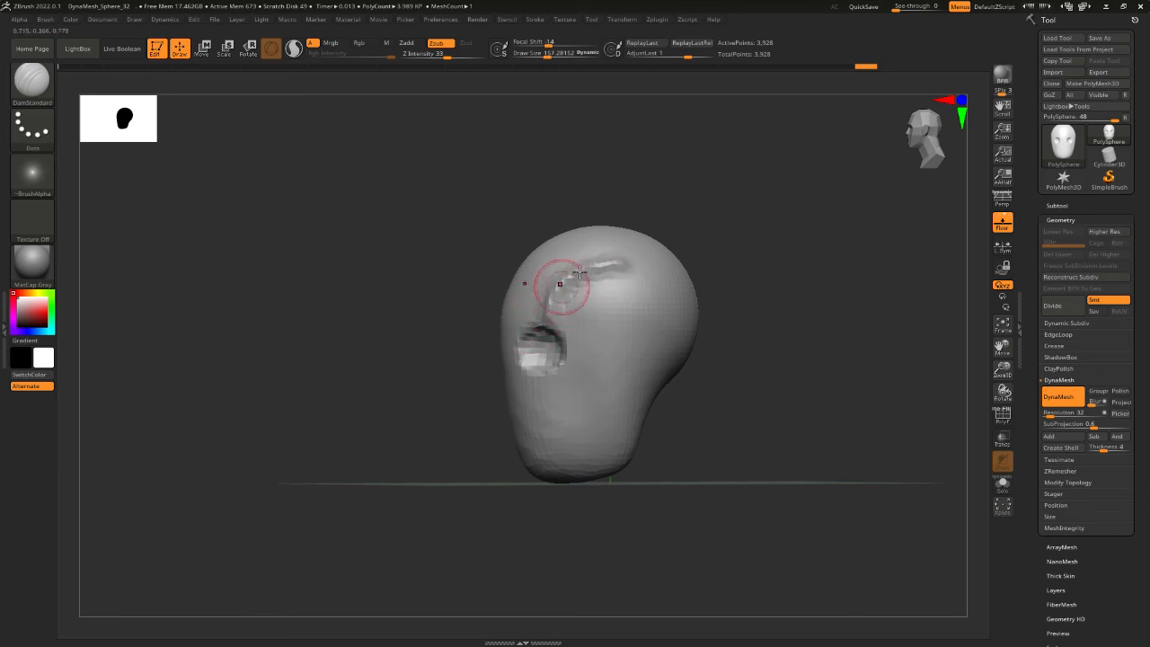
key("ctrl+shift+z")
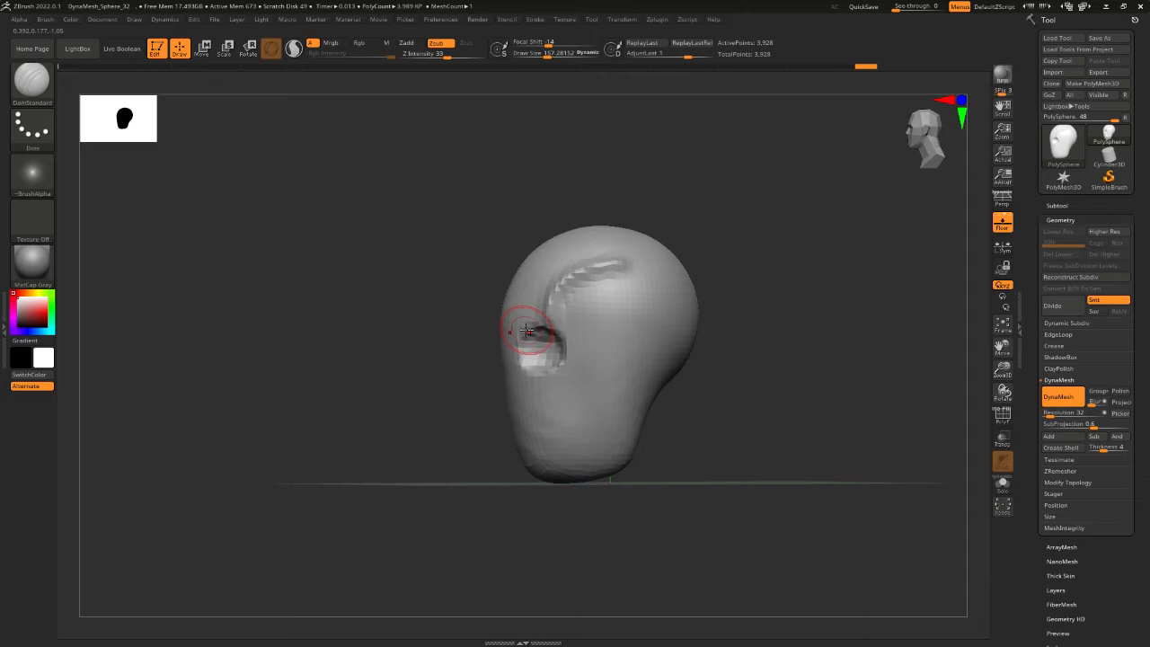
Check the skull reference and carve a slanted groove under each eye socket for the lower edge of the cheekbone
key("alt+Tab")
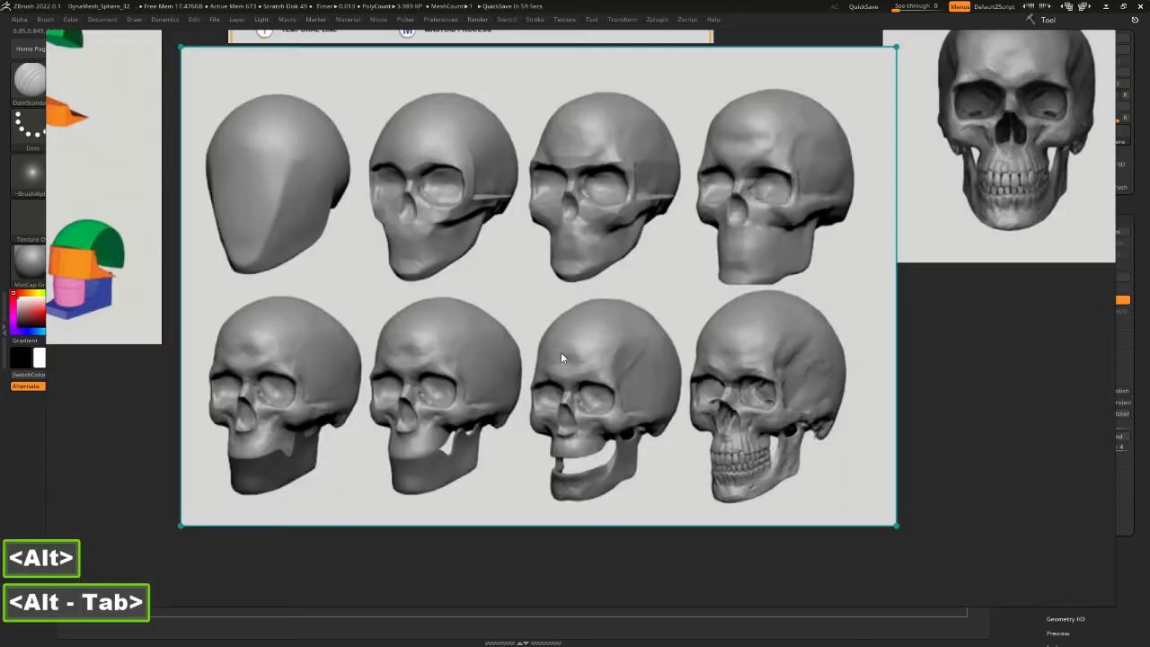
key("alt+Tab")
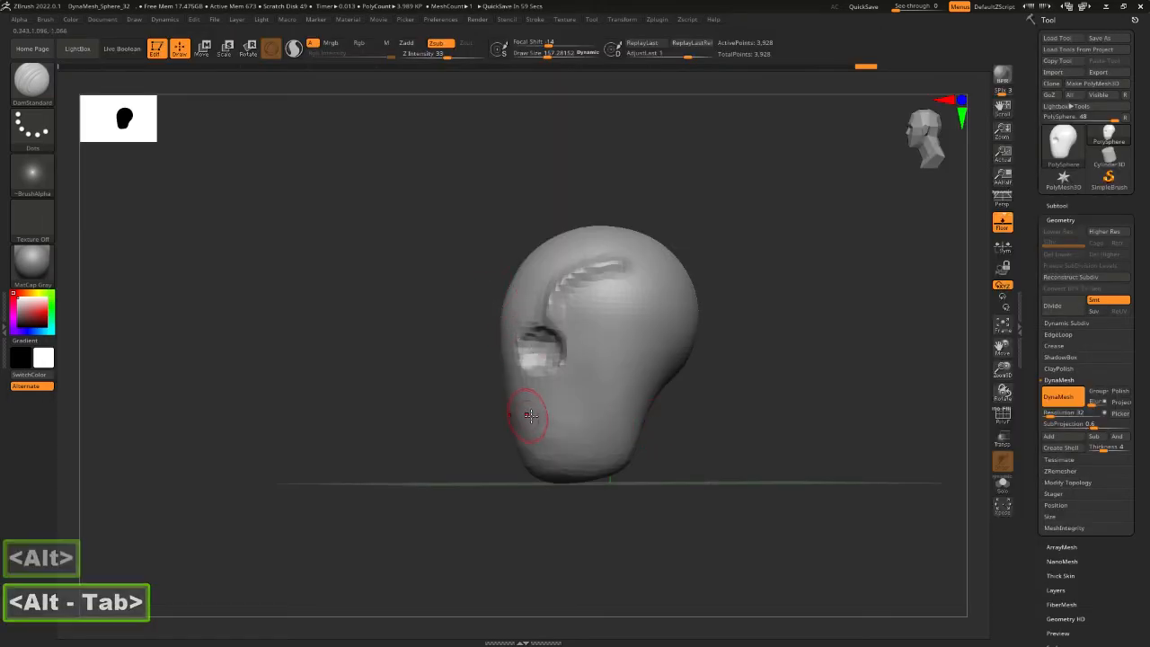
mouse_move(528, 415)
left_mouse_down()
mouse_move(582, 401)
mouse_move(587, 413)
mouse_move(595, 391)
mouse_move(528, 413)
mouse_move(600, 400)
left_mouse_up()
key("ctrl+z")
key("ctrl+z")
key("ctrl+z")
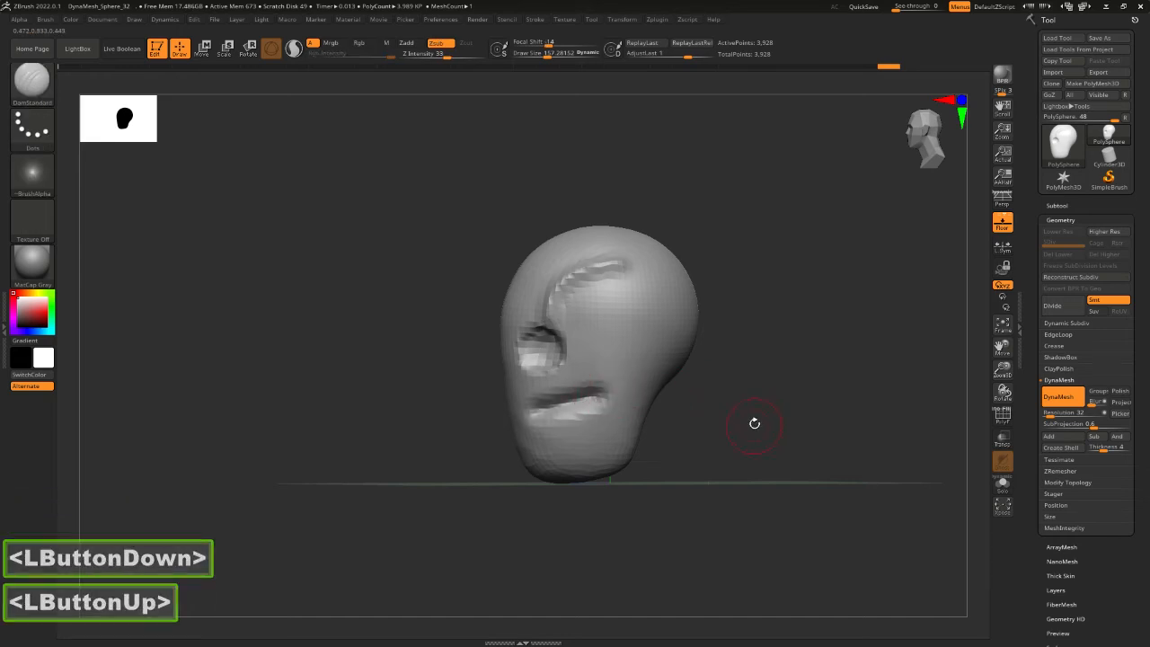
left_click_drag(706, 429, 593, 414)
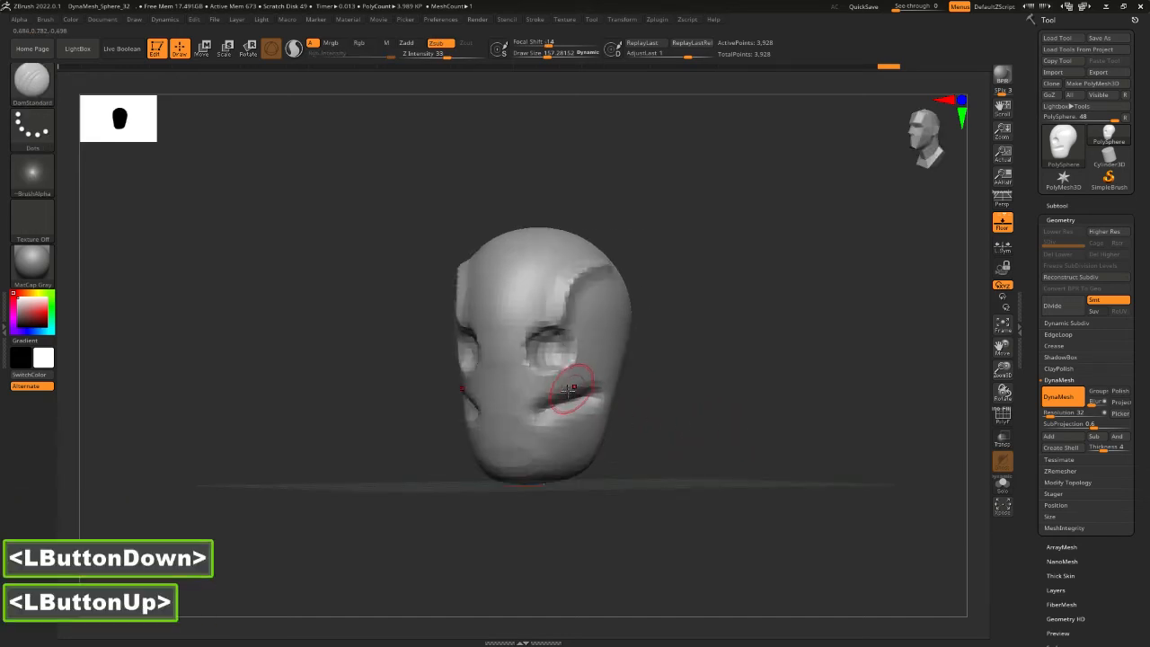
left_click_drag(660, 429, 709, 434)
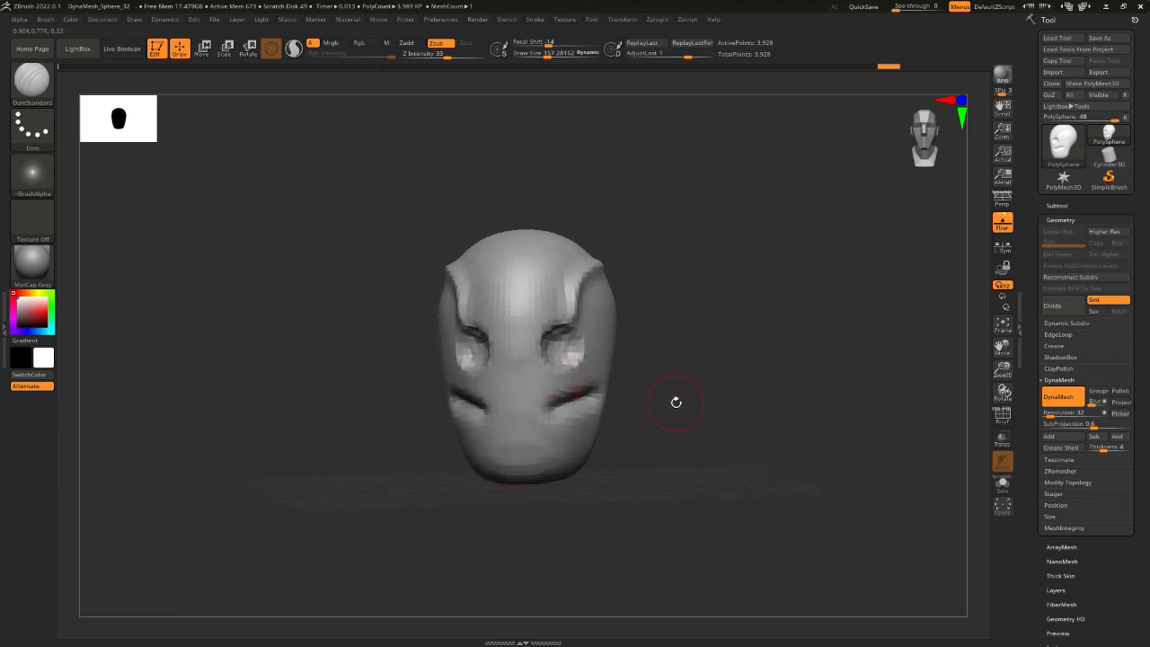
left_click_drag(681, 407, 668, 418)
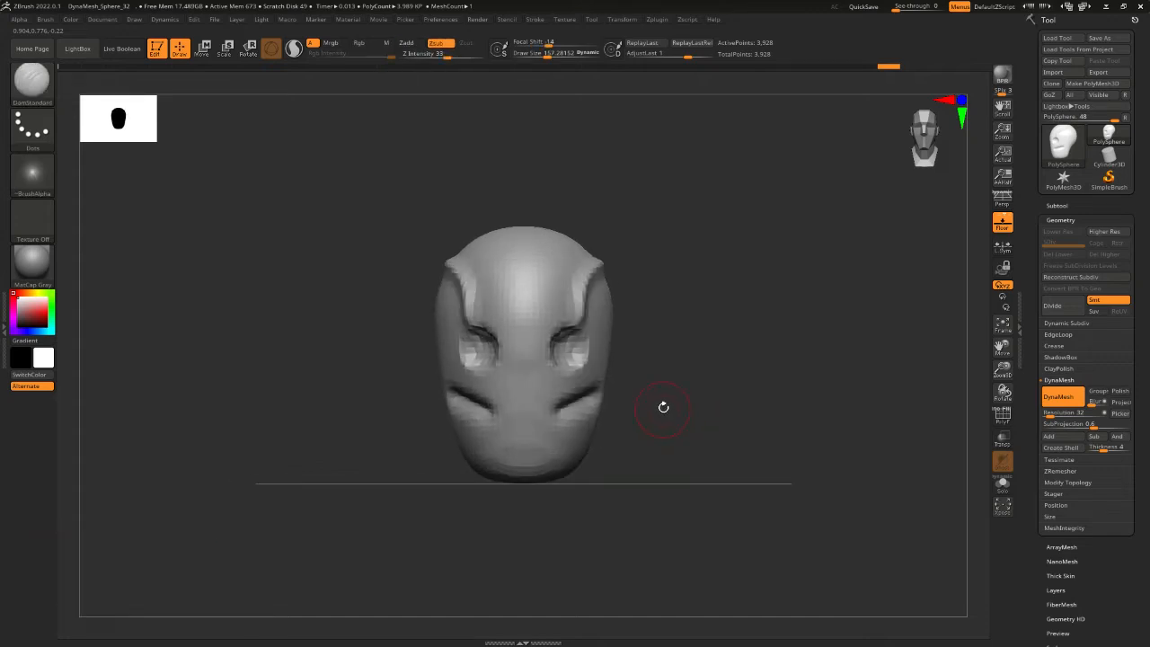
left_click_drag(663, 407, 596, 403)
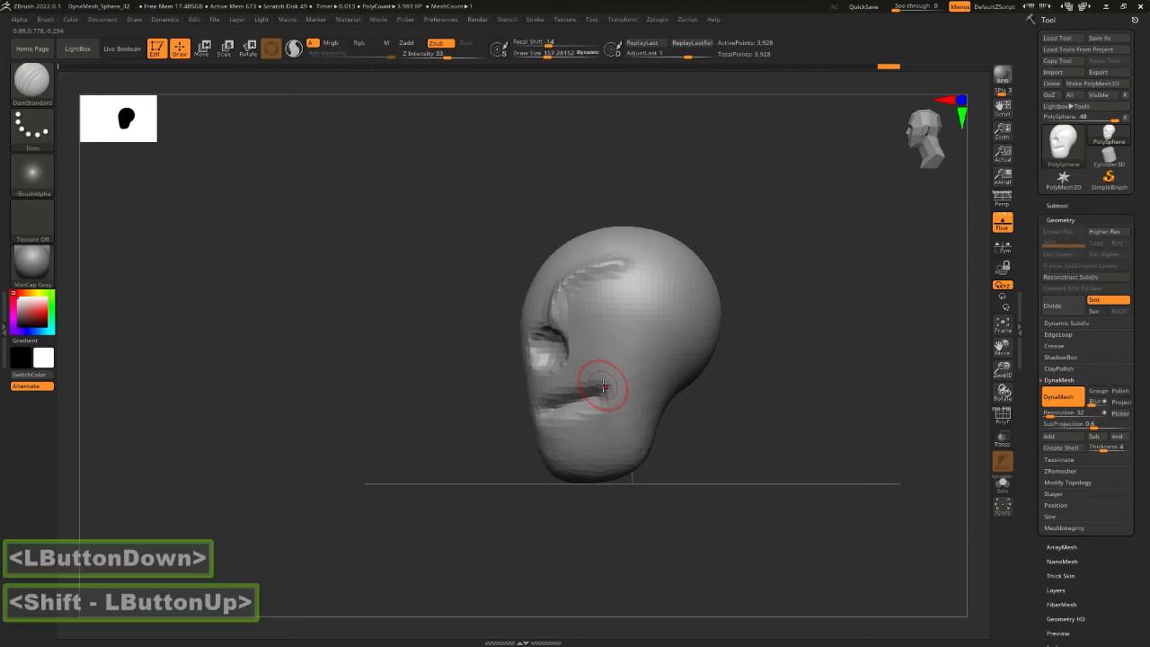
Reduce the draw size to about 77 and carve a groove behind the eye socket that runs down and back above the cheekbone
key("alt+Tab")
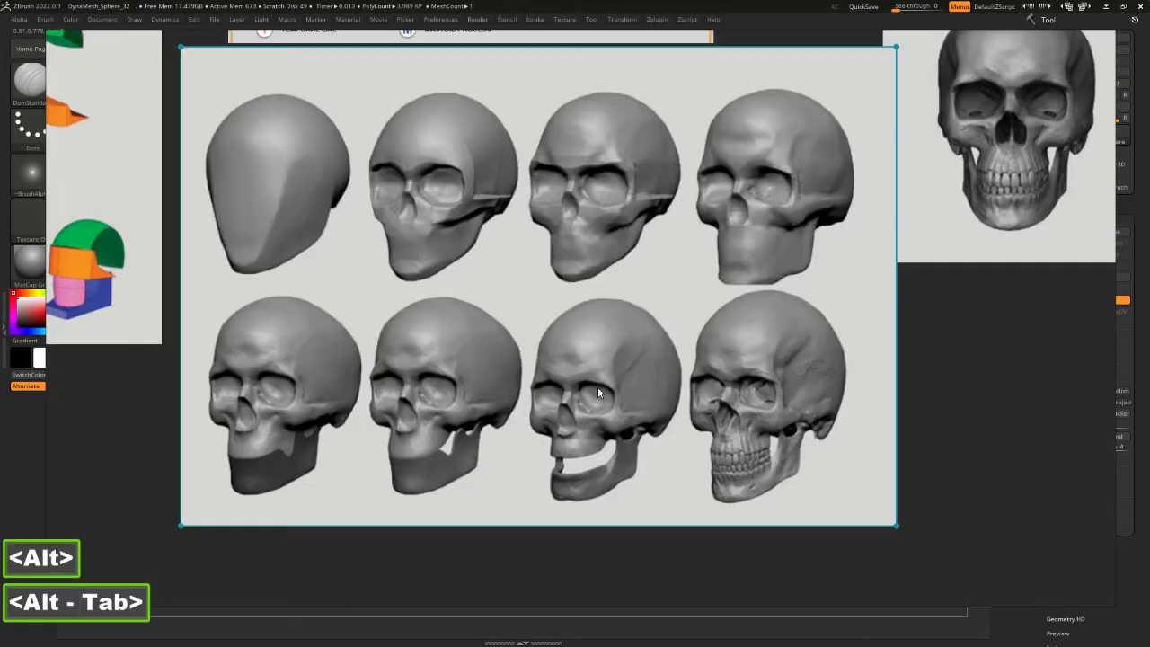
key("alt+Tab")
mouse_move(580, 310)
left_mouse_down()
mouse_move(592, 363)
mouse_move(579, 336)
left_mouse_up()
key("ctrl+z")
key("space")
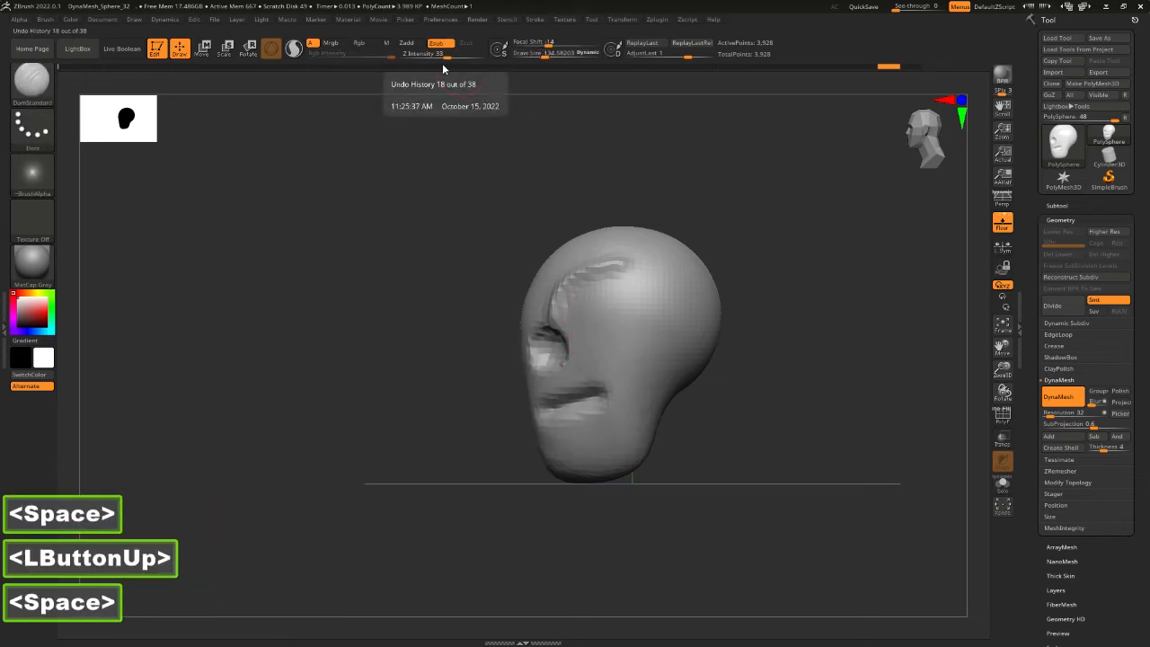
key("space")
key("space")
key("space")
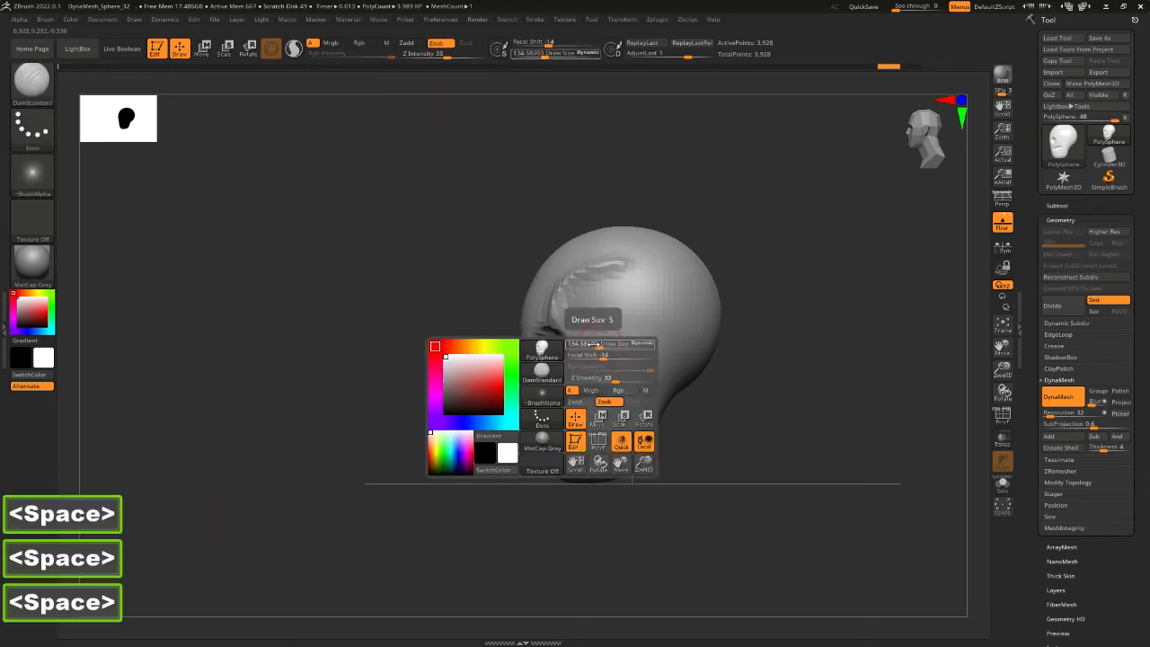
left_click(593, 344)
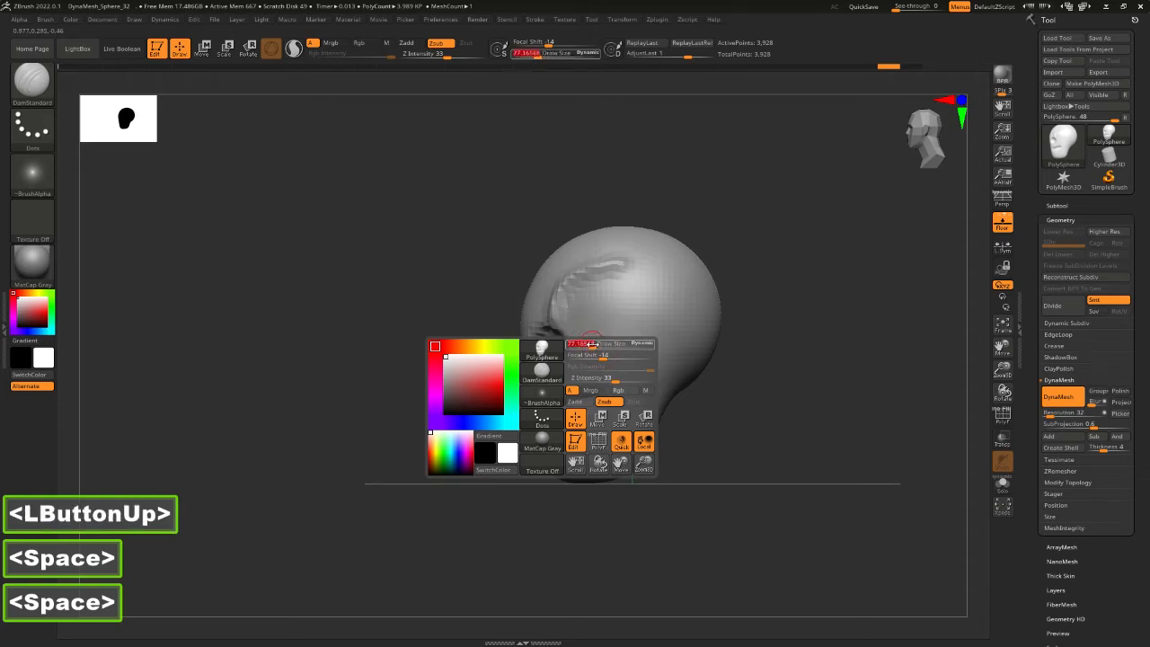
mouse_move(582, 316)
left_mouse_down()
mouse_move(597, 362)
mouse_move(644, 349)
left_mouse_up()
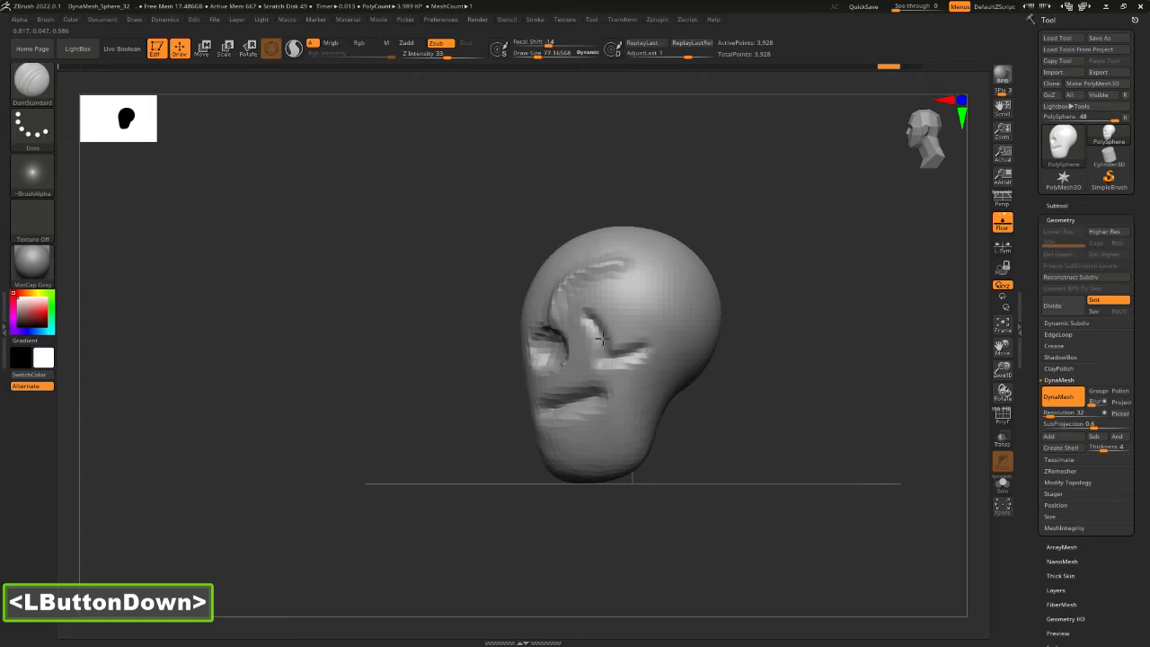
mouse_move(657, 347)
left_mouse_down()
mouse_move(761, 395)
mouse_move(766, 409)
left_mouse_up()
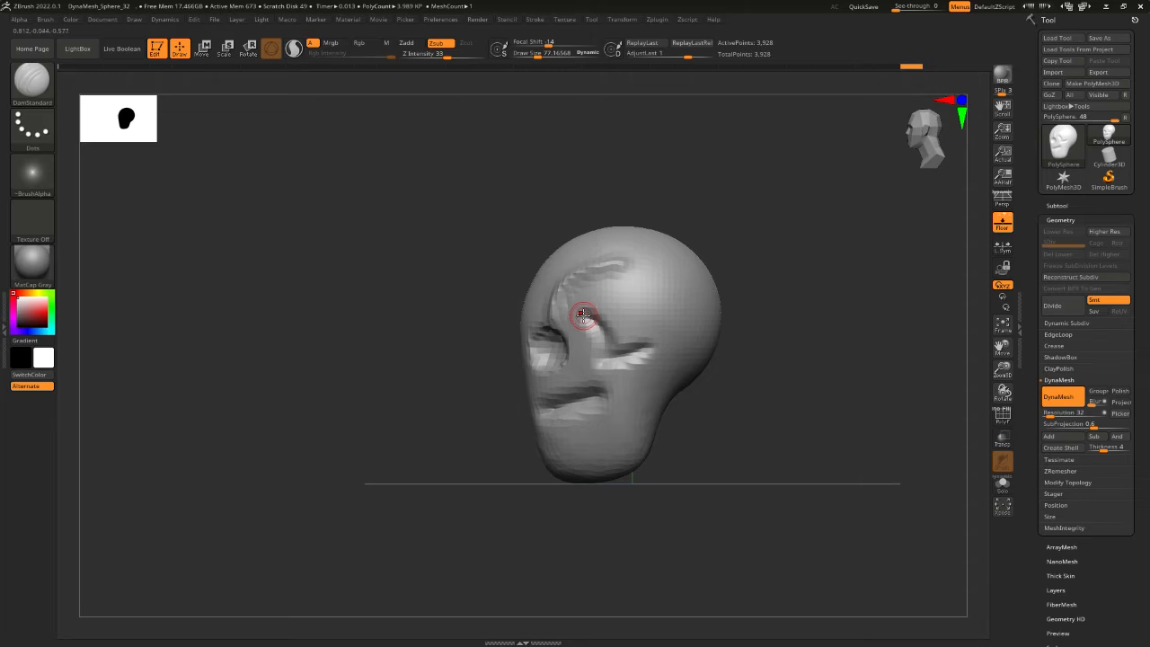
left_click_drag(759, 386, 816, 386)
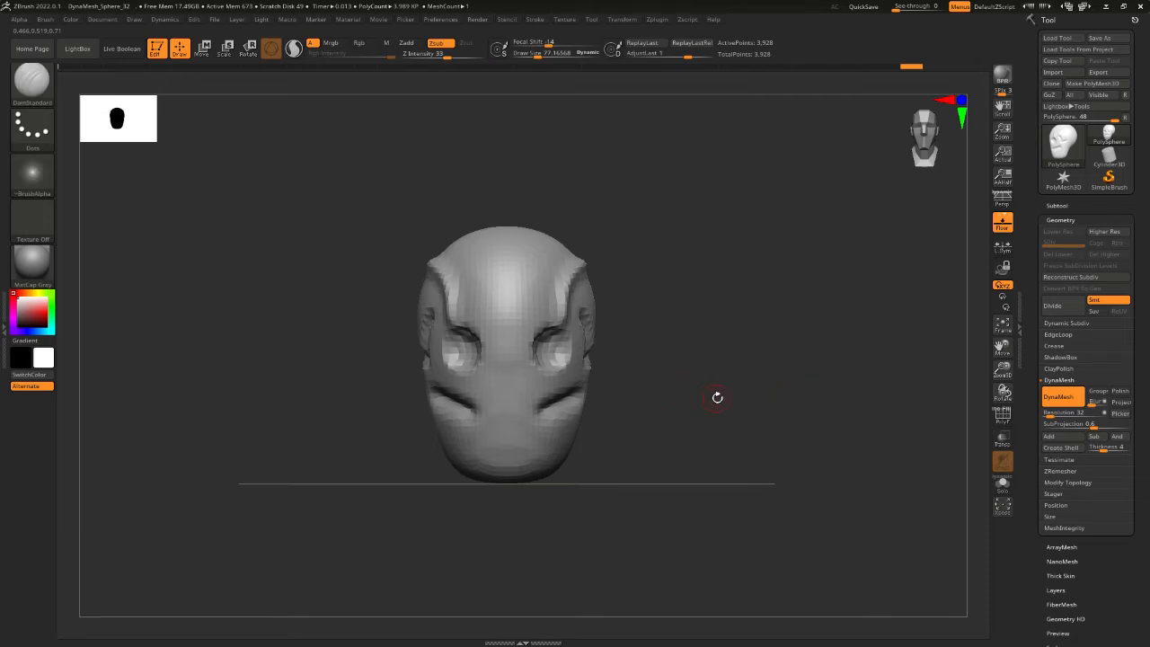
Show the skull reference board and search the web in the browser for images of "rocket luncher movie"
key("alt+Tab")
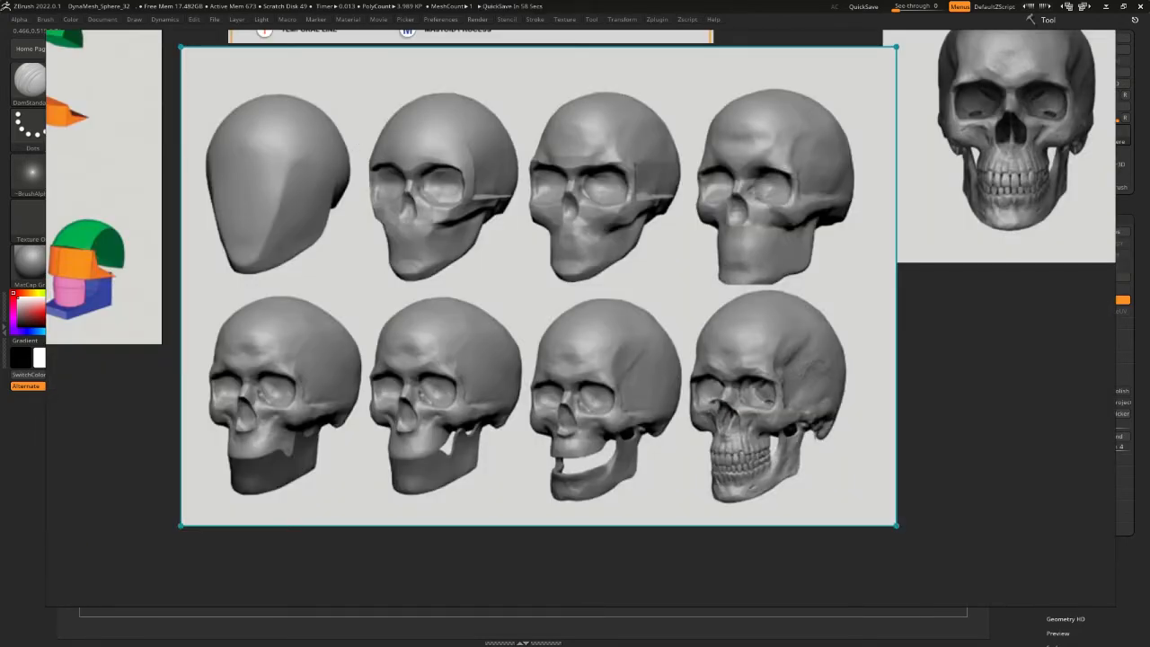
left_click(354, 141)
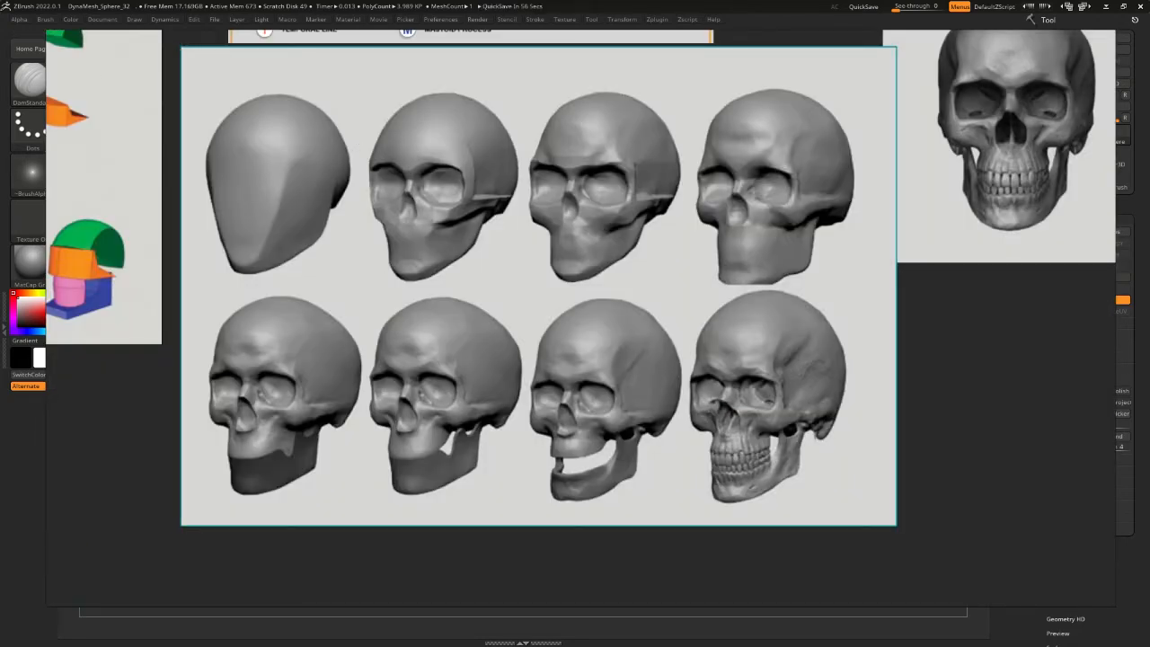
left_click(538, 286)
type("rockt")
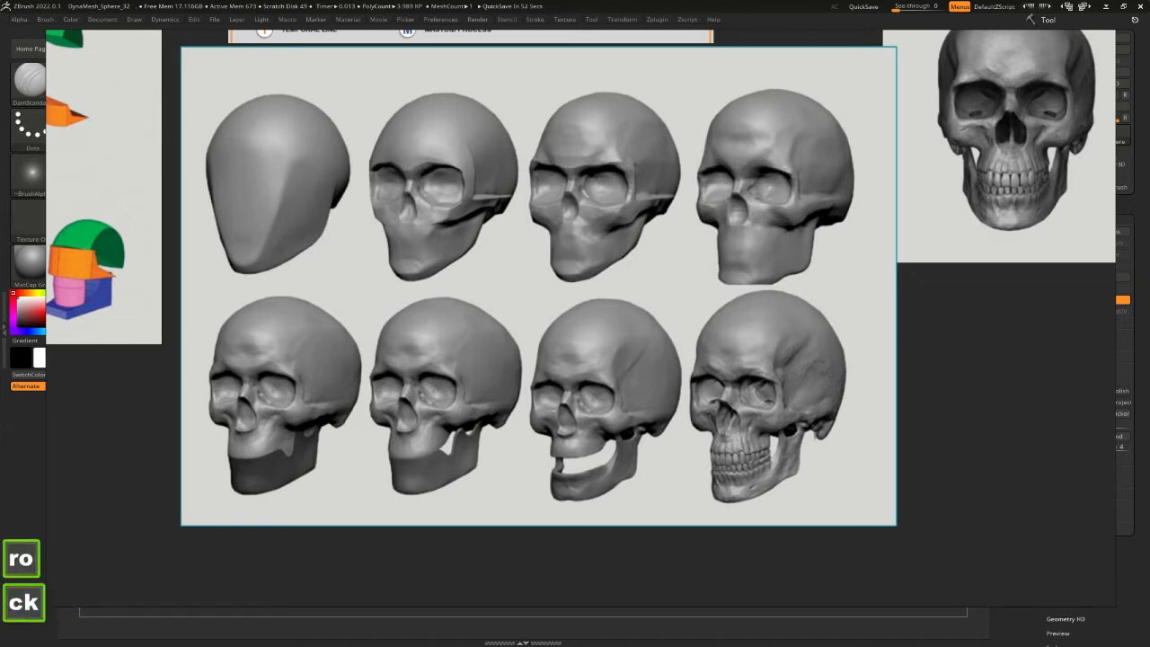
key("BackSpace")
type("et luc")
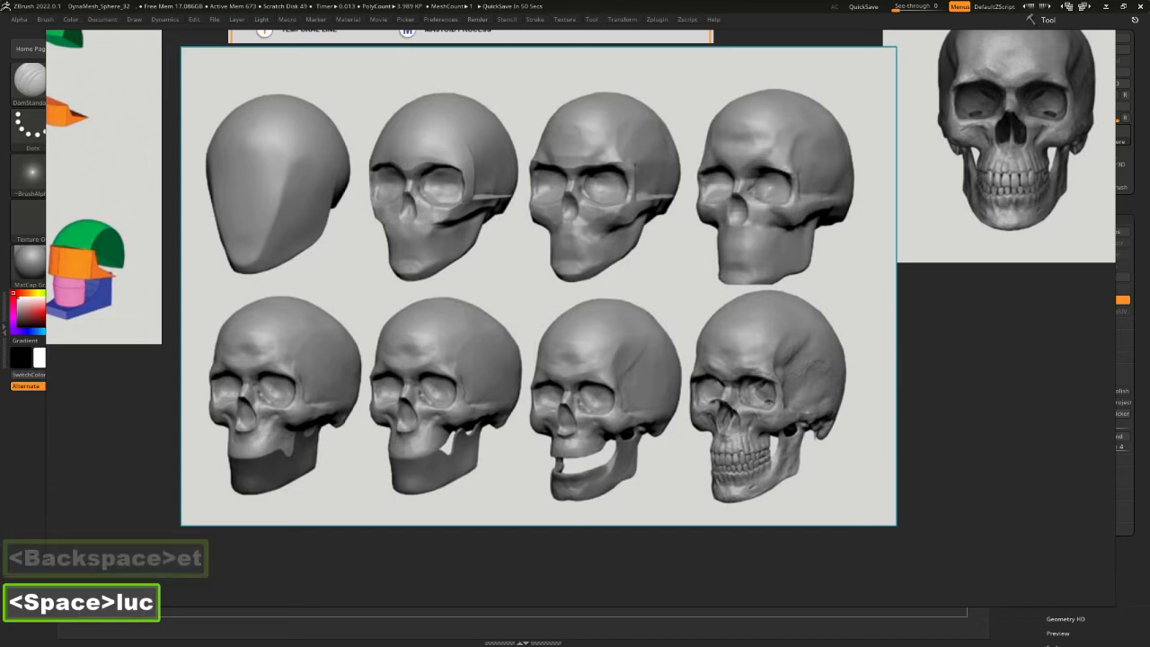
key("Down")
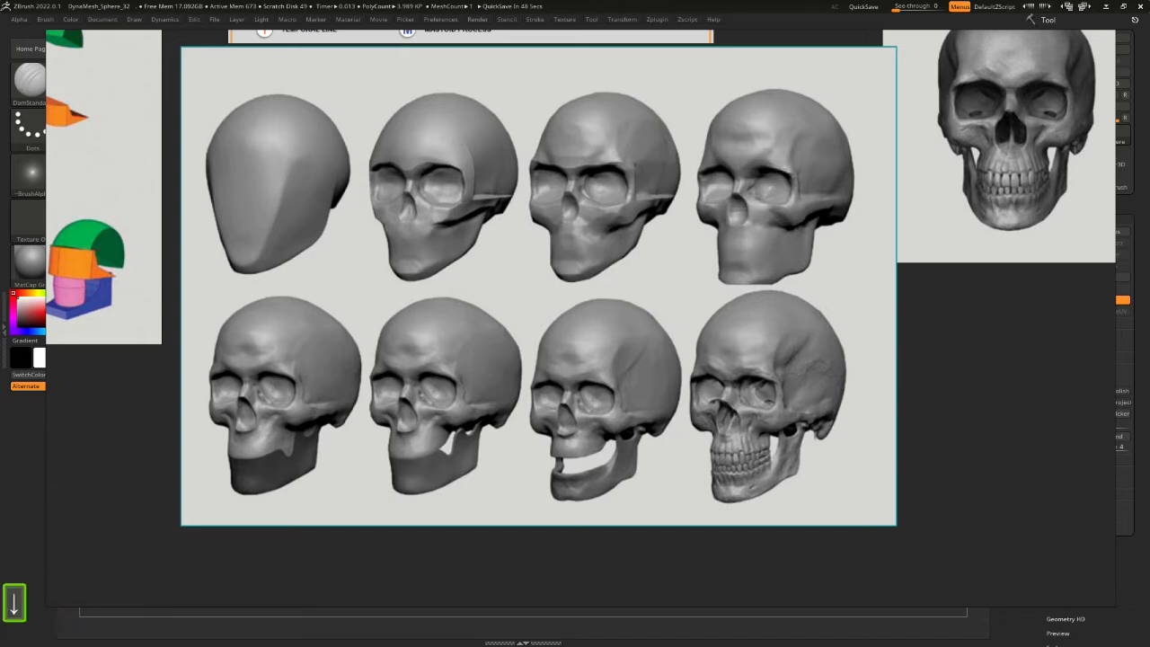
key("space")
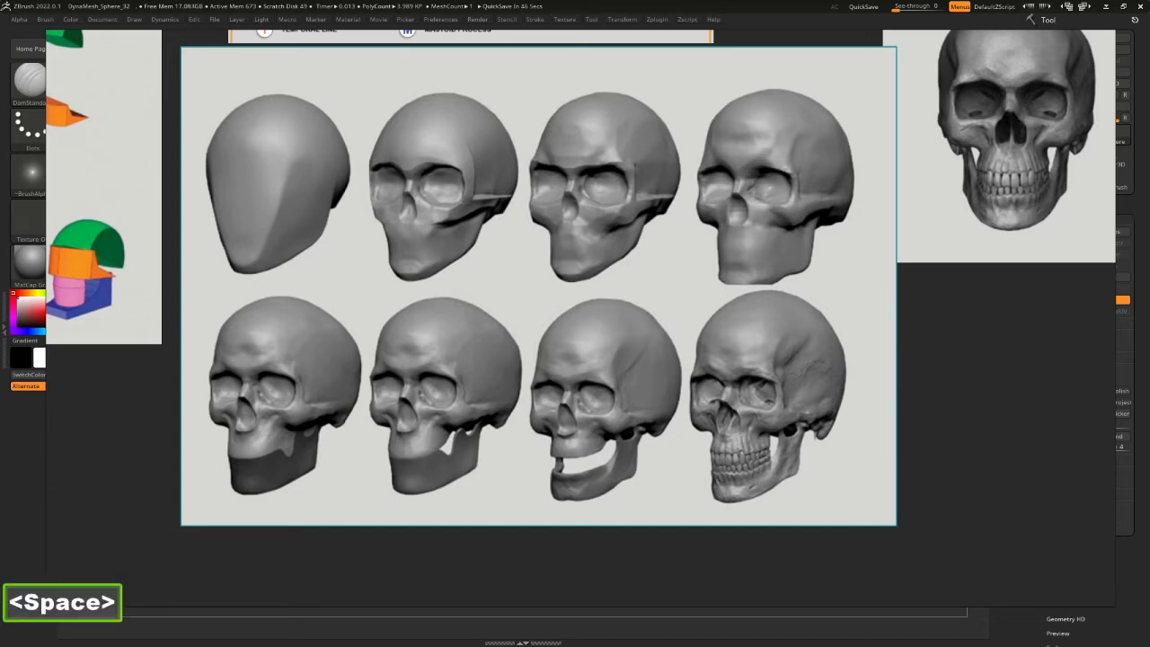
key("BackSpace")
key("BackSpace")
key("BackSpace")
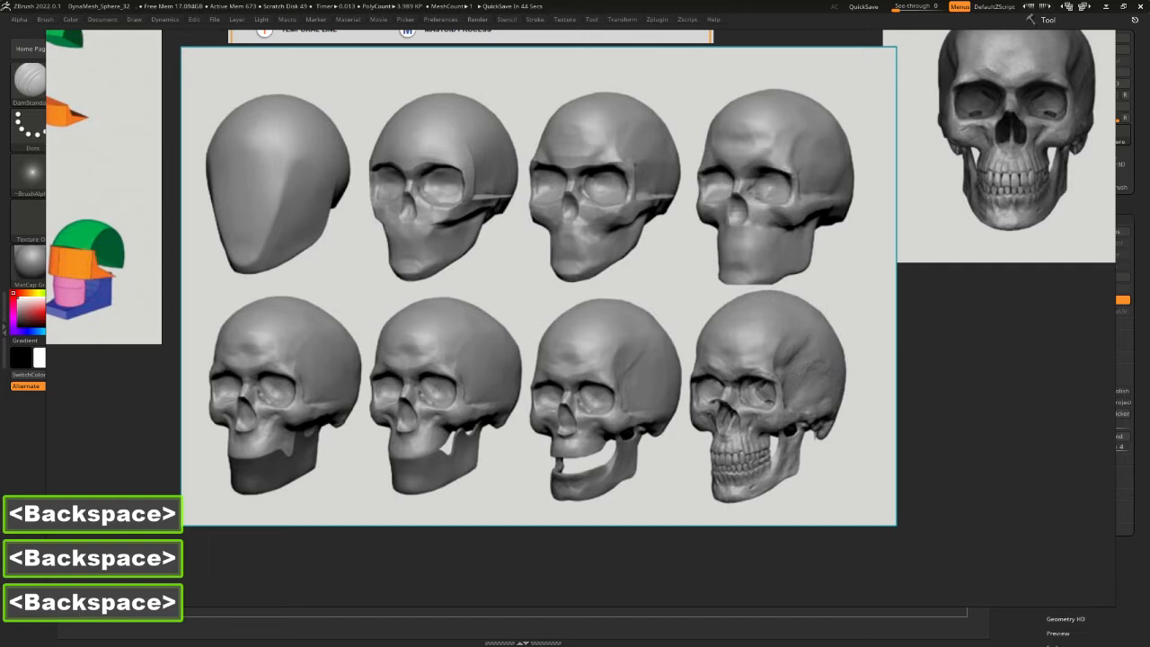
key("BackSpace")
type("luncher")
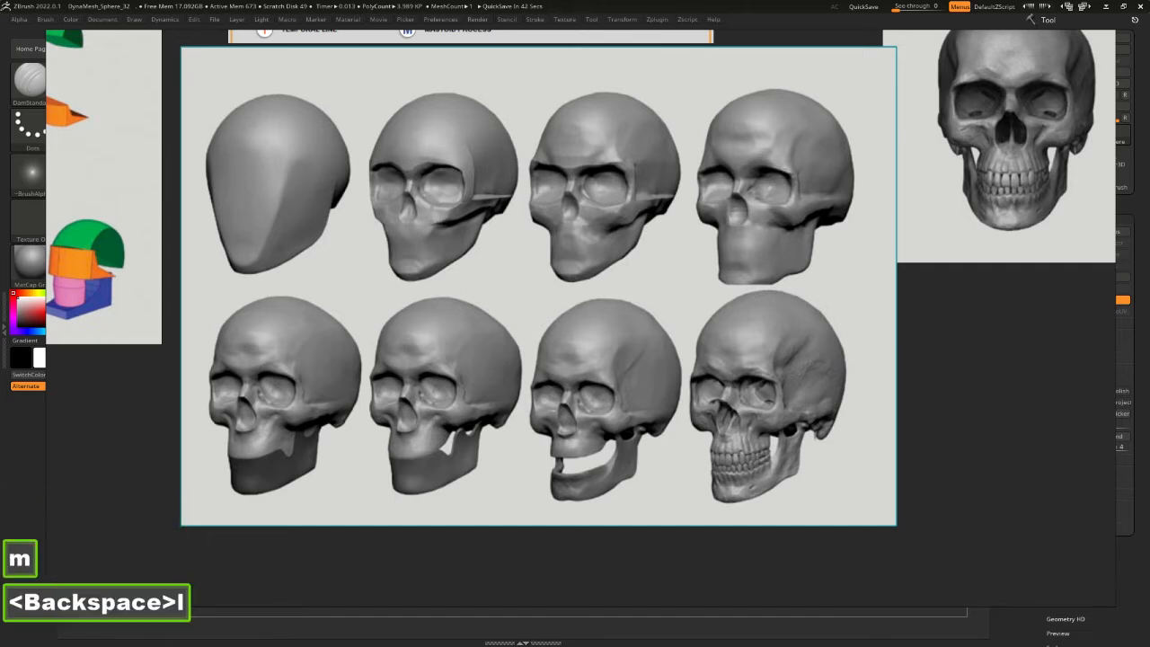
key("space")
type("movie")
key("Return")
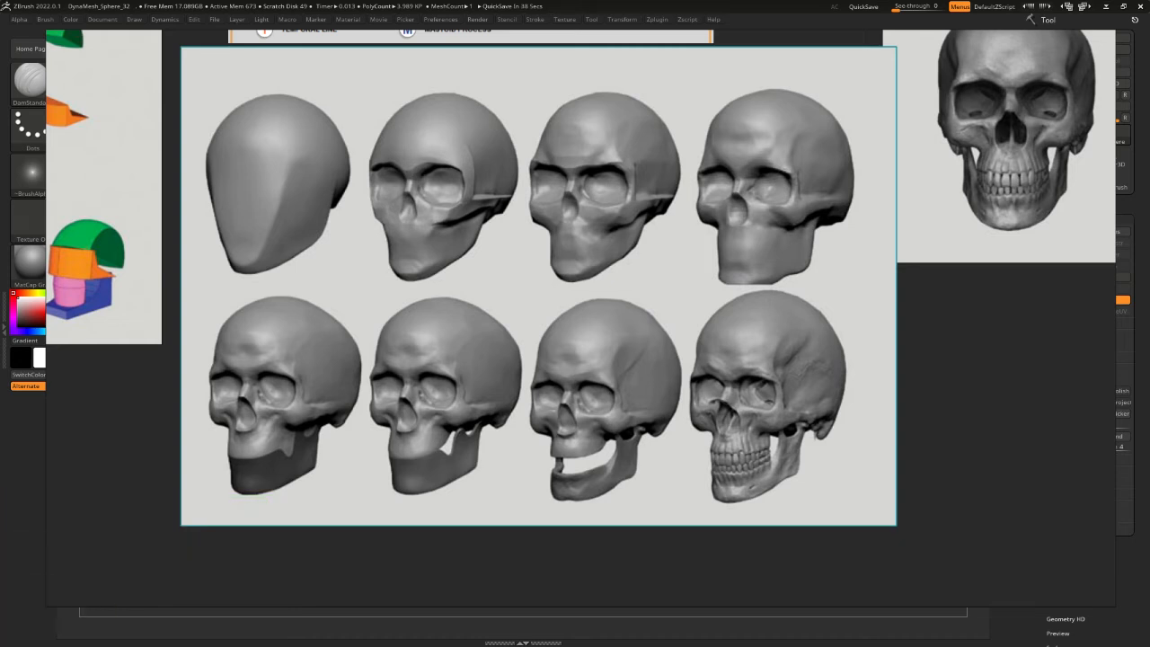
Change the image search to "flyingrocket movie", enlarge The Rocketeer poster, and close the browser view to return to the reference board
left_click(538, 286)
left_click(539, 286)
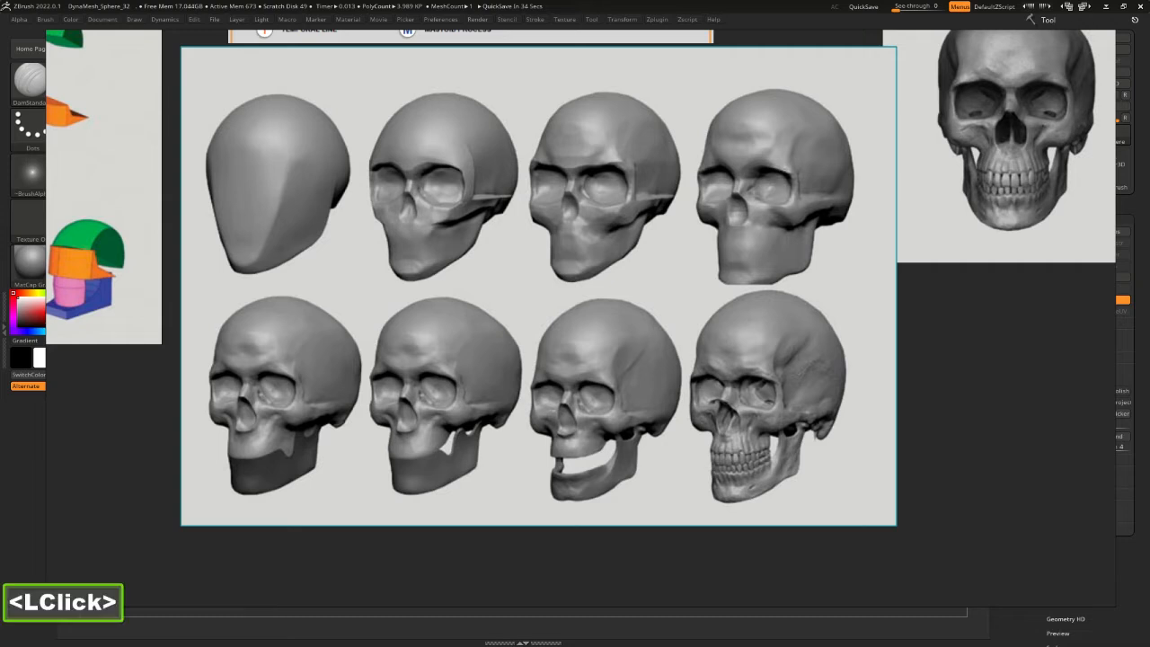
key("BackSpace")
key("Return")
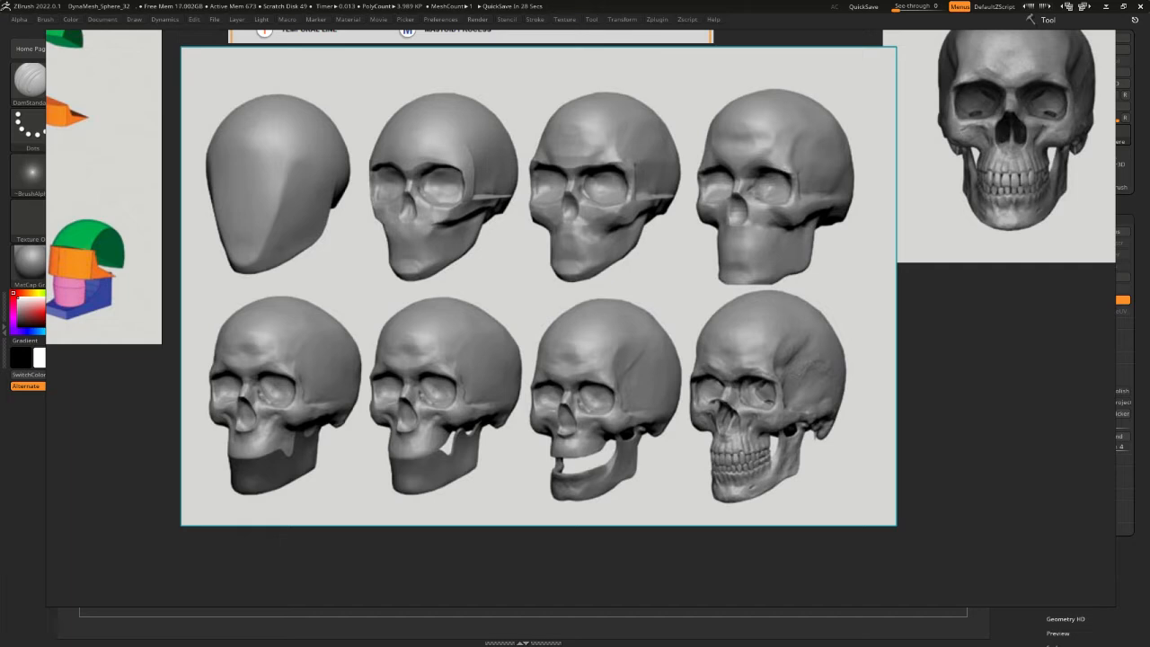
scroll(539, 286, "down", 1)
scroll(538, 285, "down", 2)
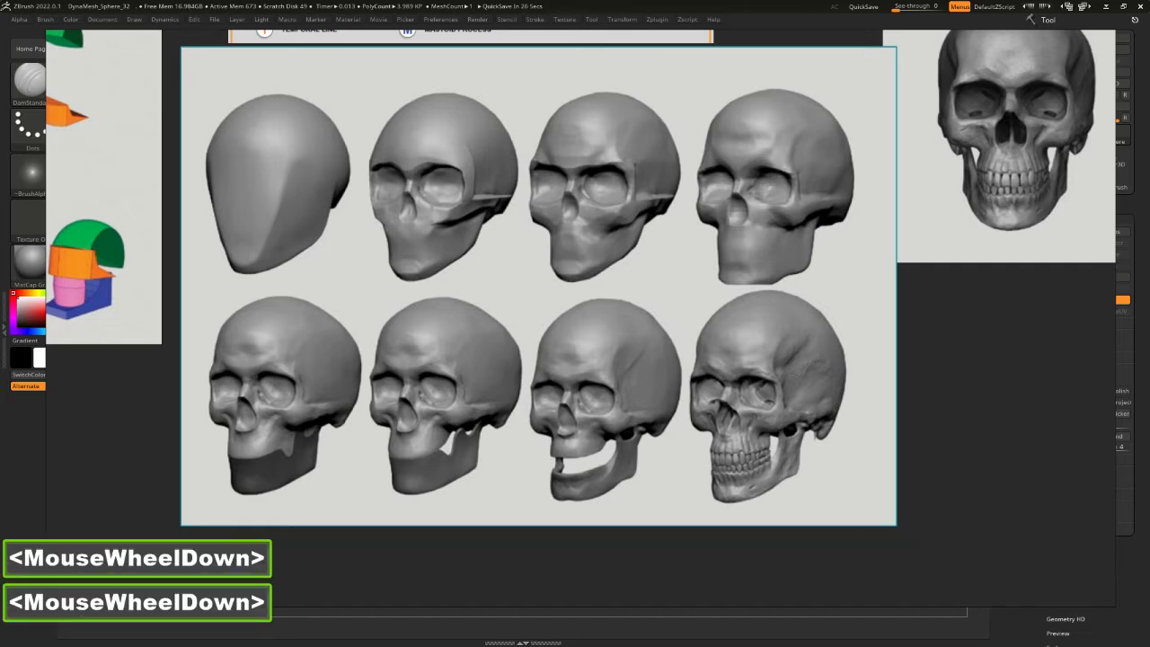
scroll(539, 286, "up", 3)
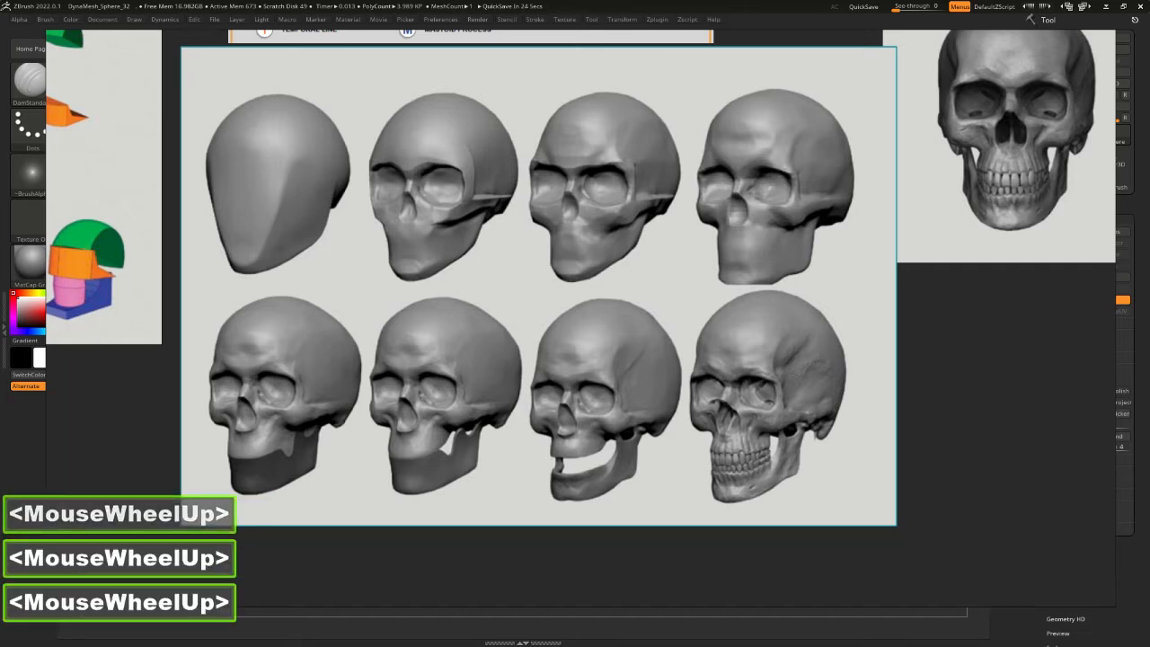
left_click(539, 286)
key("BackSpace")
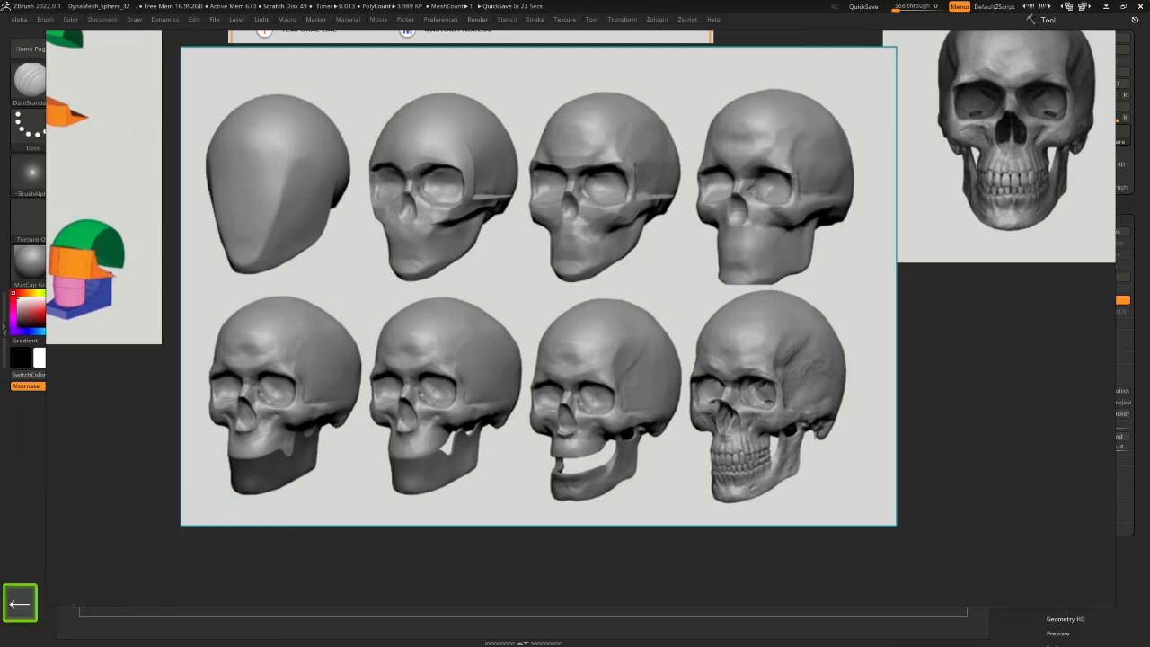
type("fly")
type("ing")
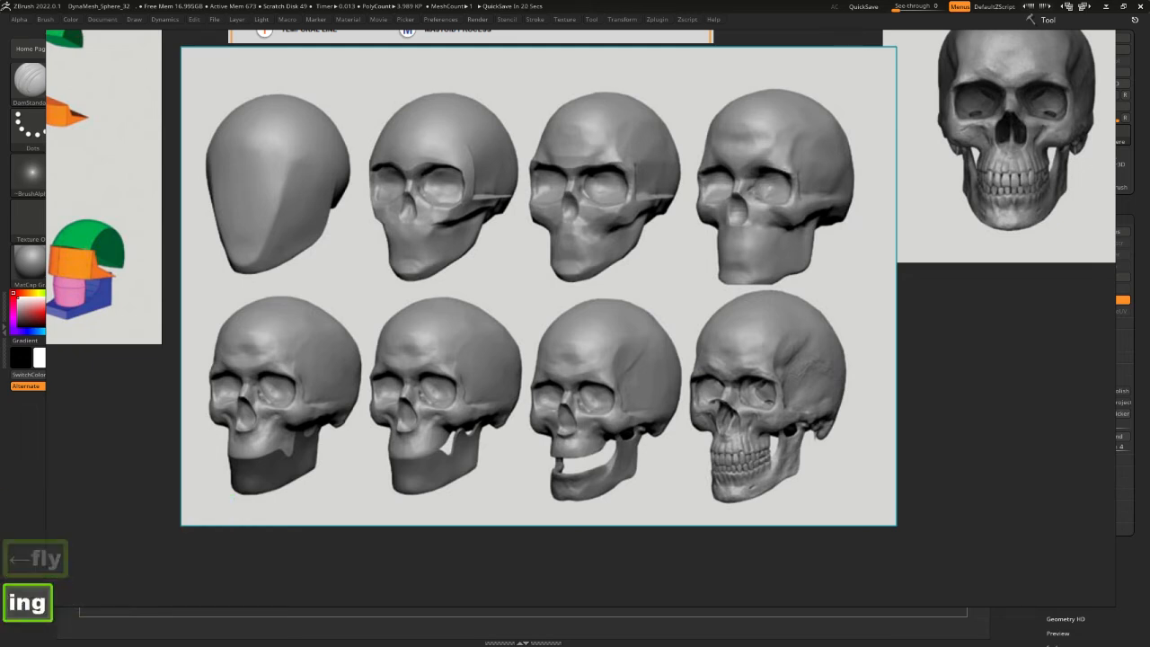
key("Return")
left_click_drag(1149, 259, 476, 259)
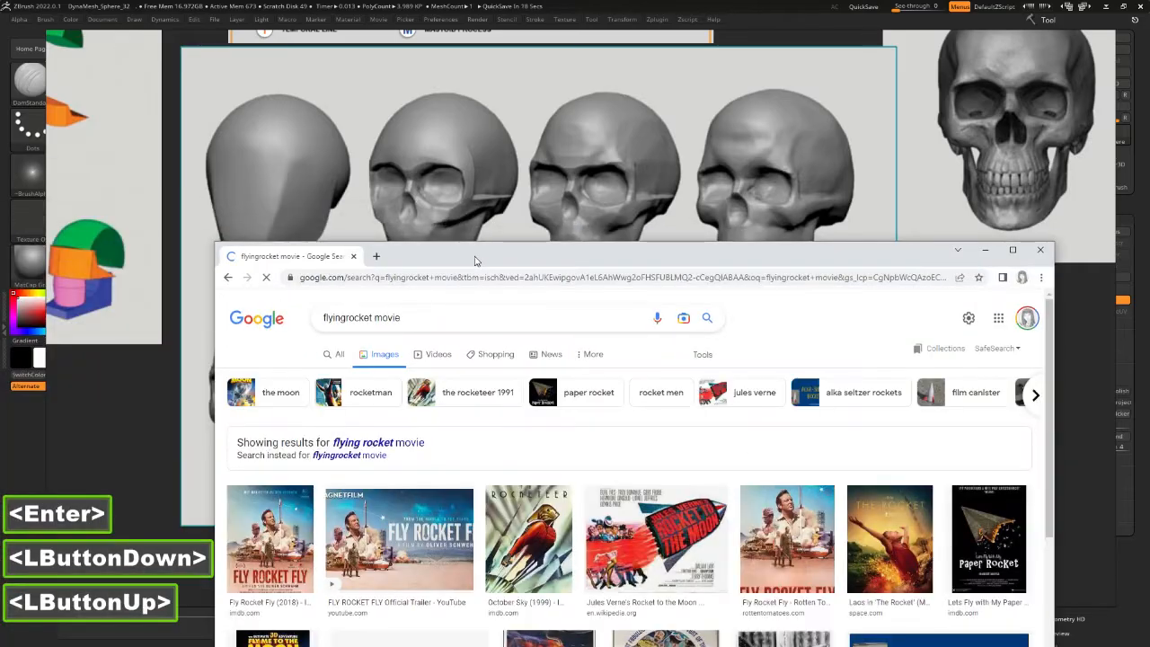
double_click(476, 258)
left_click(357, 294)
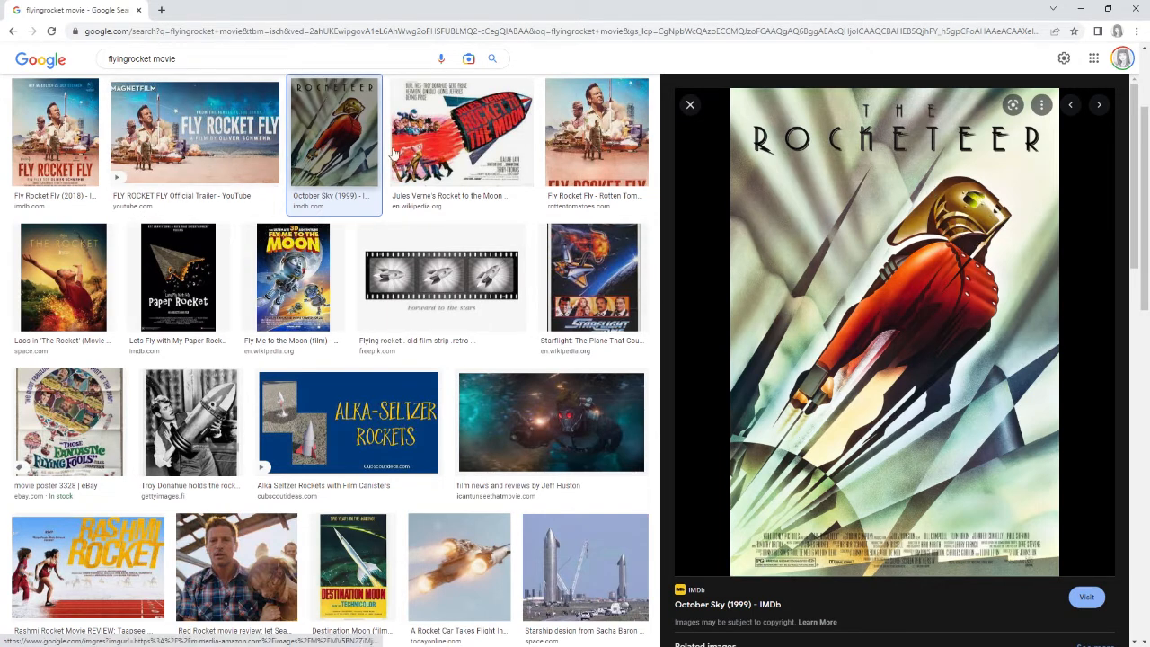
left_click(1080, 8)
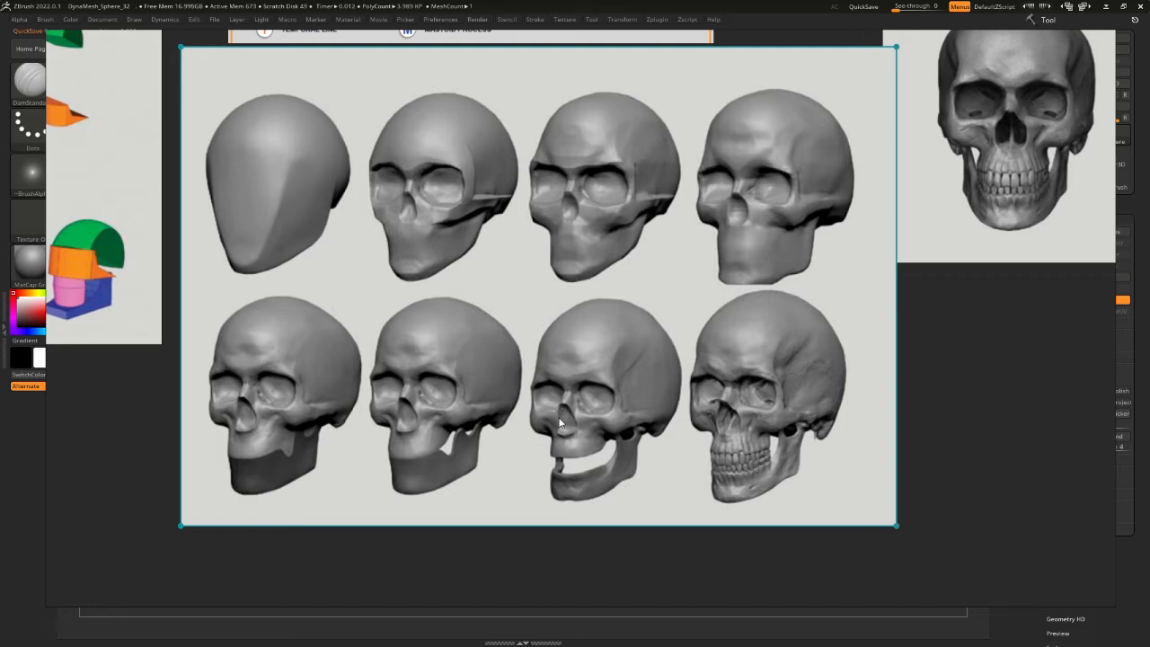
Check the skull reference, then build up the nasal bone between the eye sockets with ClayBuildup at a draw size of about 129
left_click(617, 183)
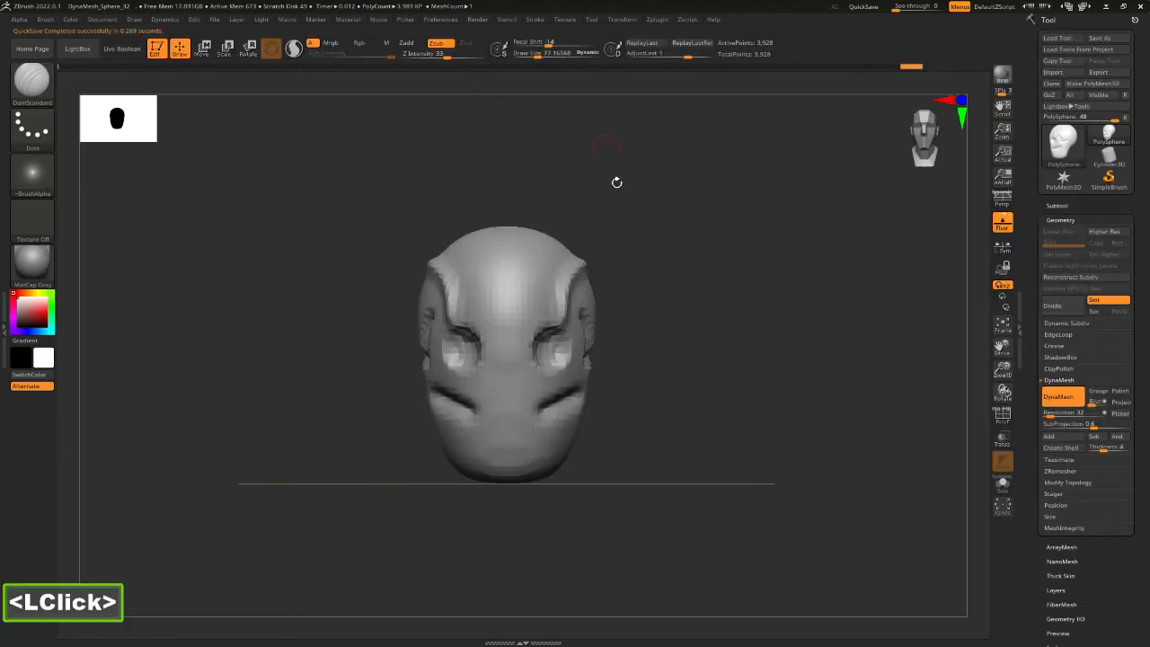
left_click_drag(721, 326, 725, 329, "shift")
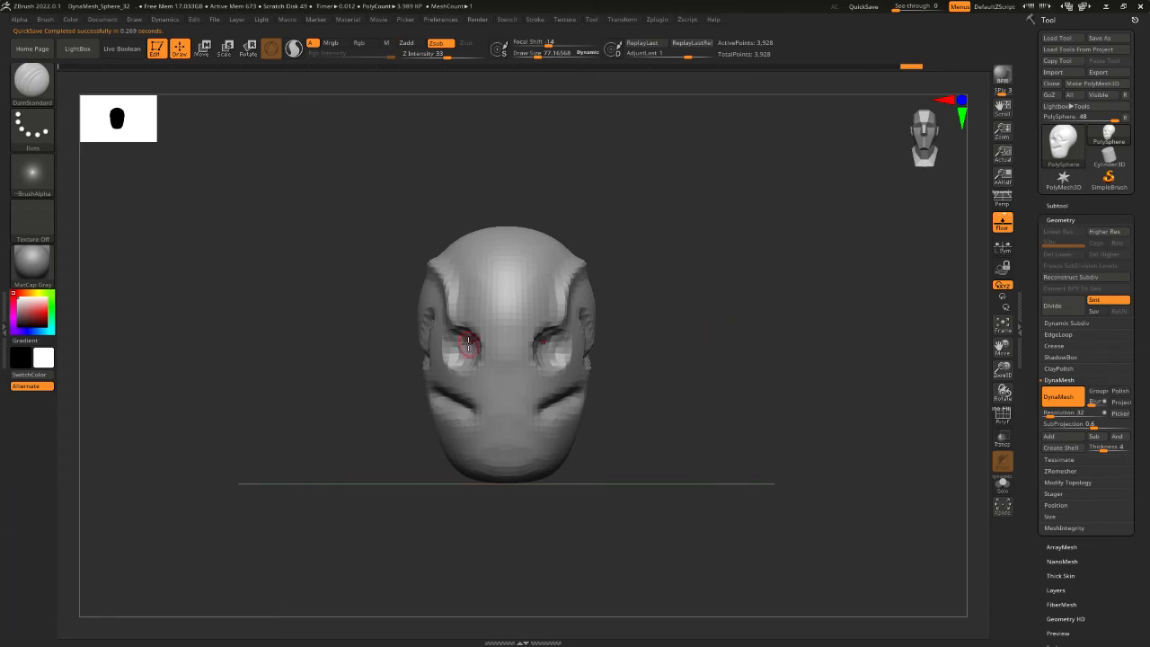
key("alt+Tab")
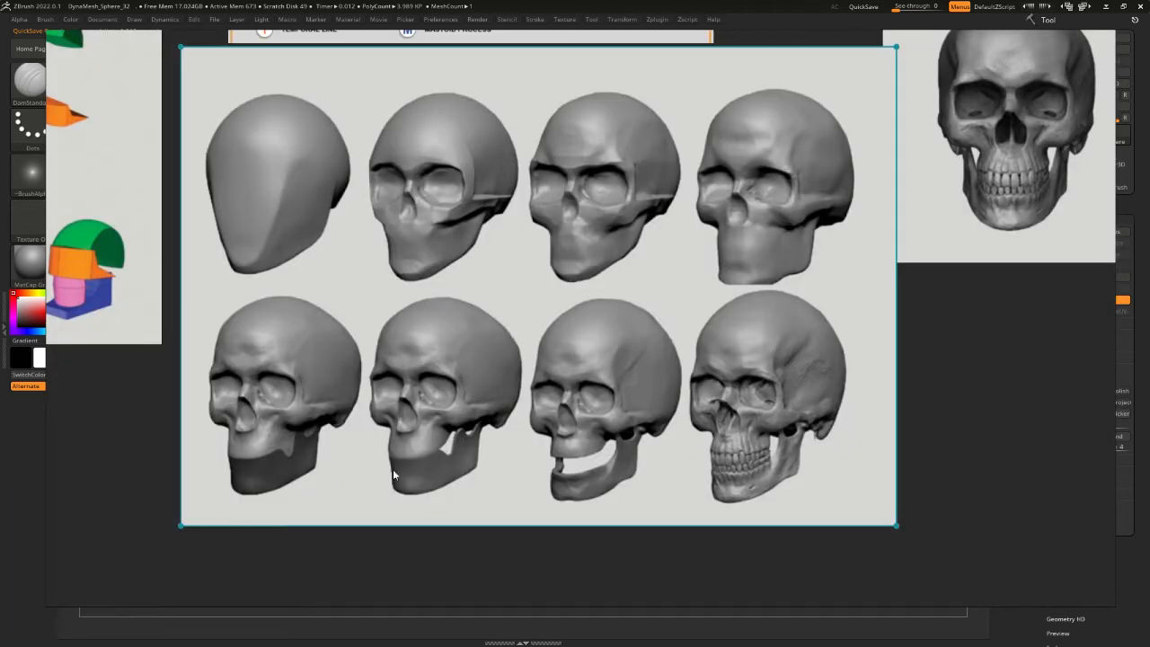
key("alt+Tab")
key("space")
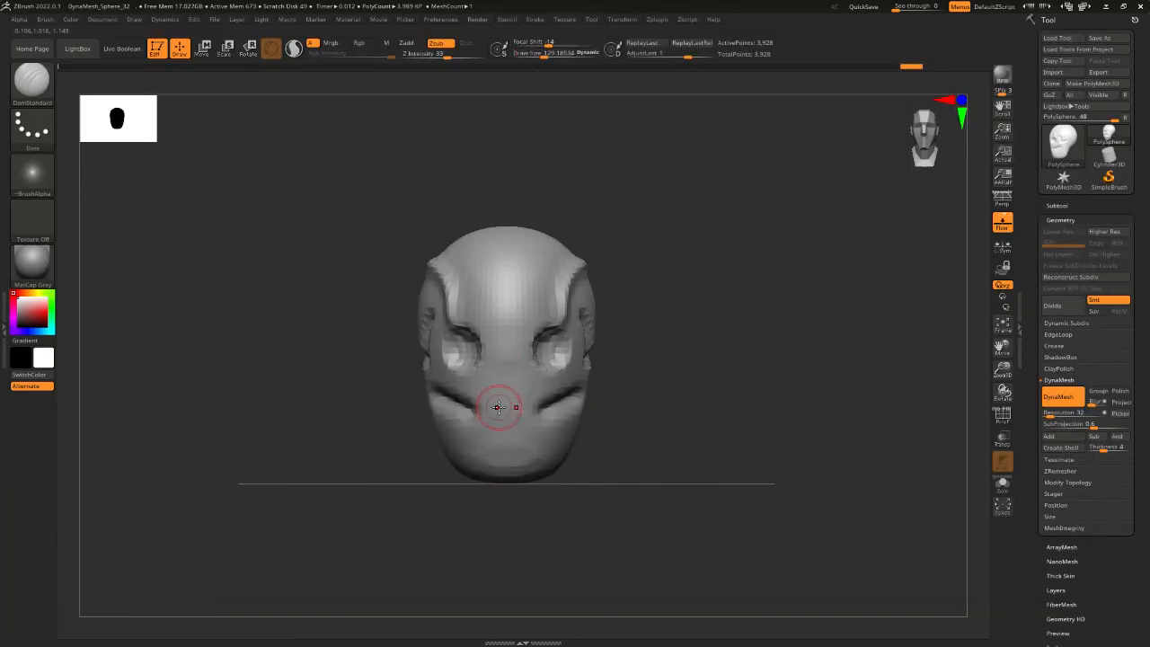
key("b")
key("c")
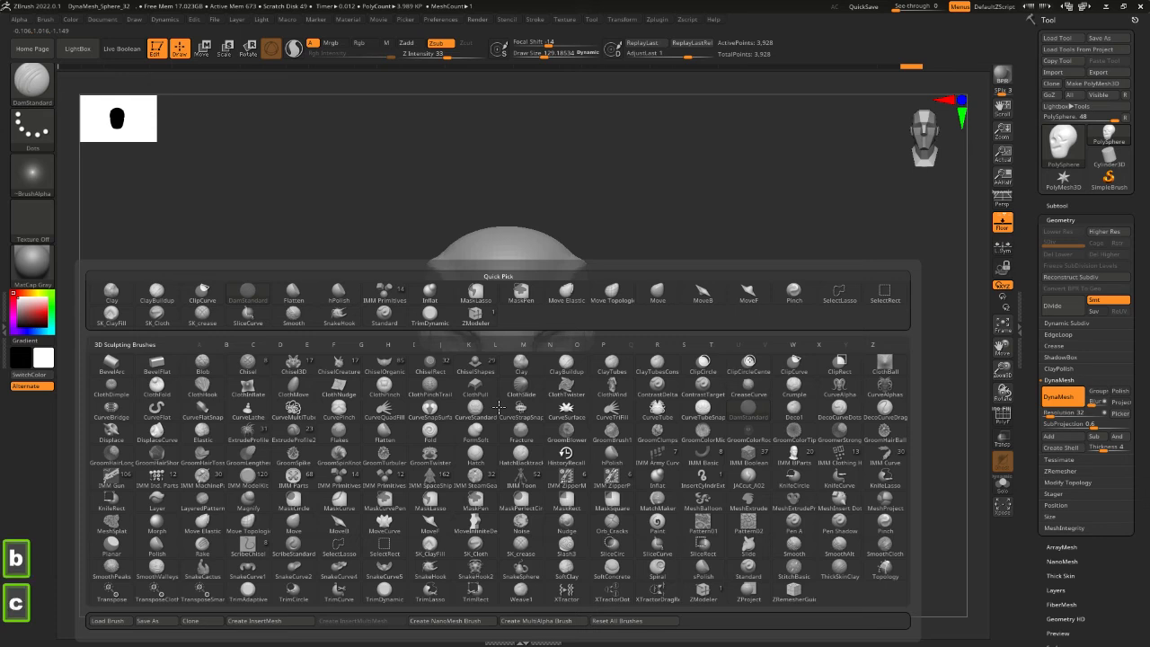
key("b")
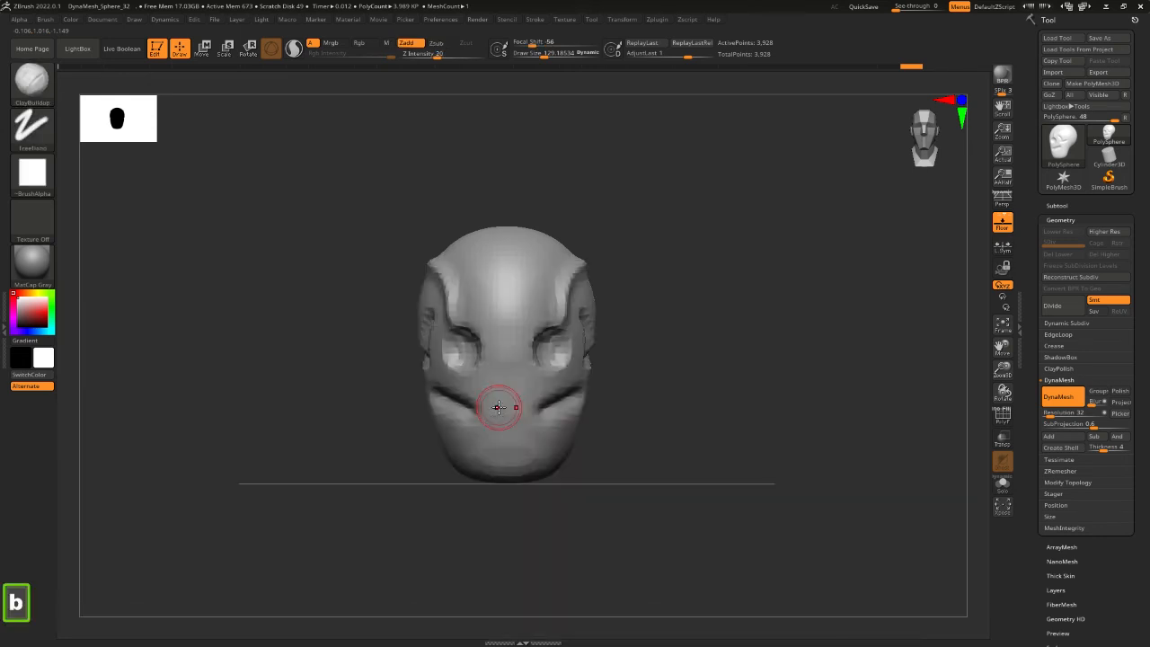
left_click_drag(506, 379, 504, 418)
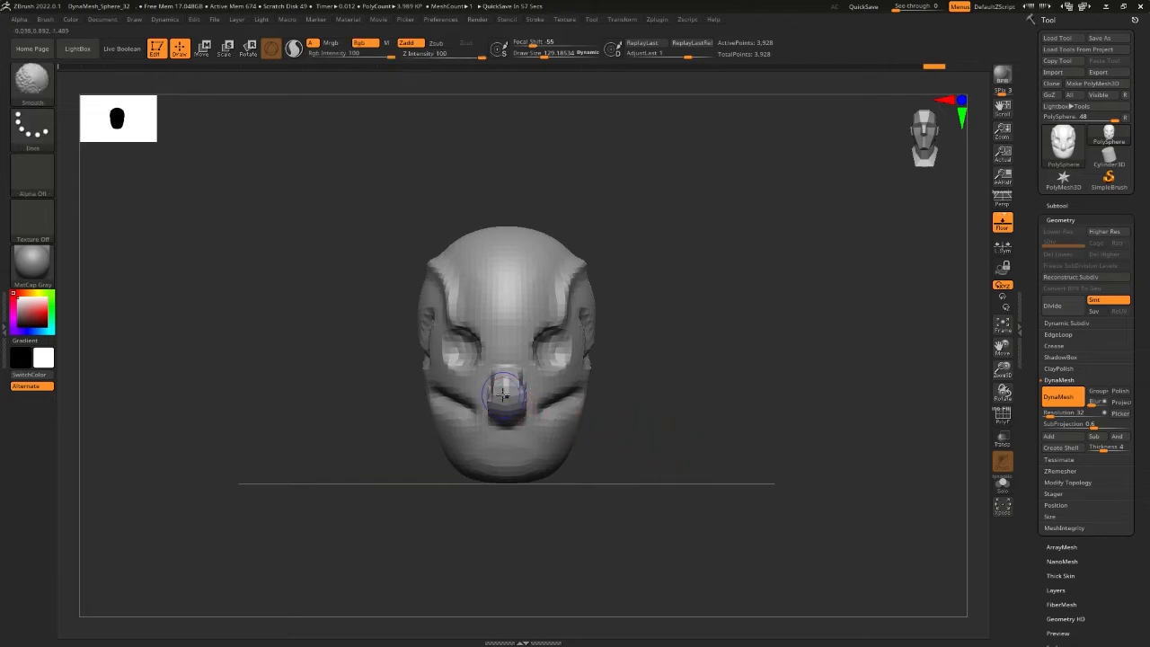
left_click_drag(498, 387, 501, 387, "shift")
key("ctrl+z")
key("shift")
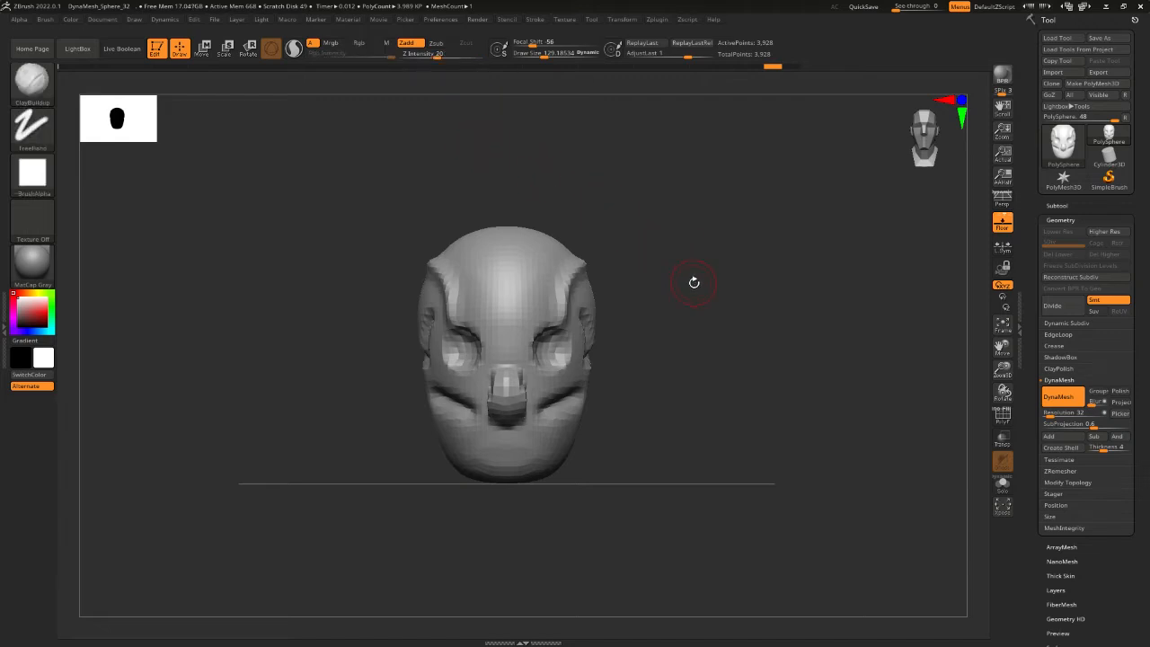
Set the Smooth brush's Z Intensity to 25 and smooth the nasal bone into the surrounding face
key("shift")
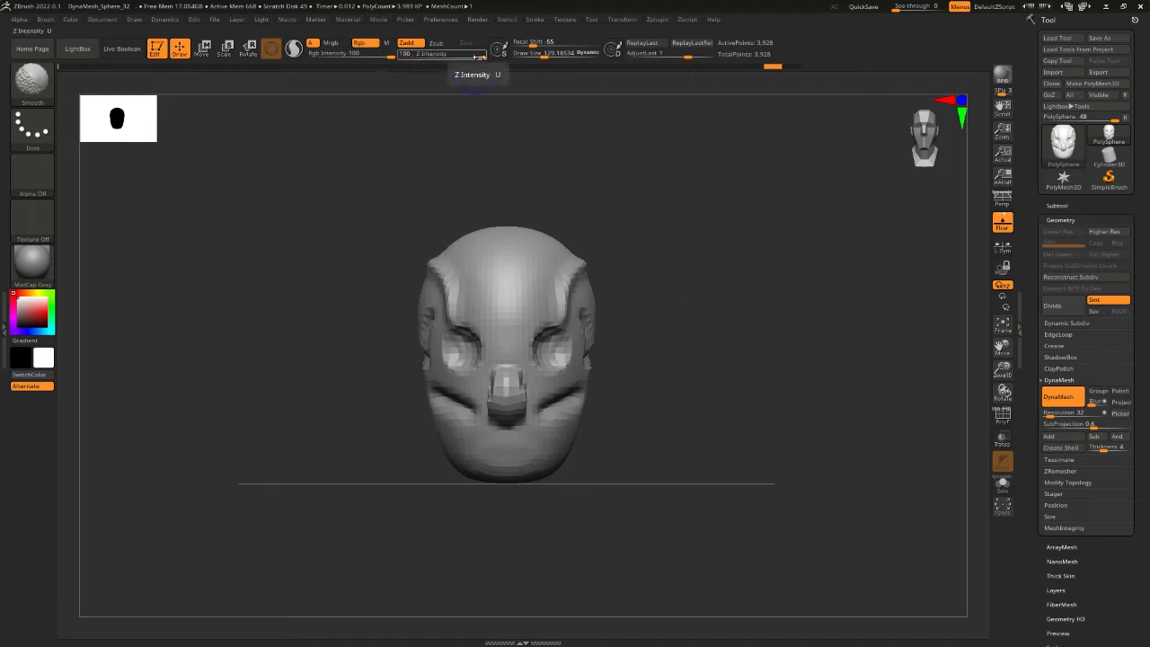
left_click_drag(478, 55, 474, 56, "shift")
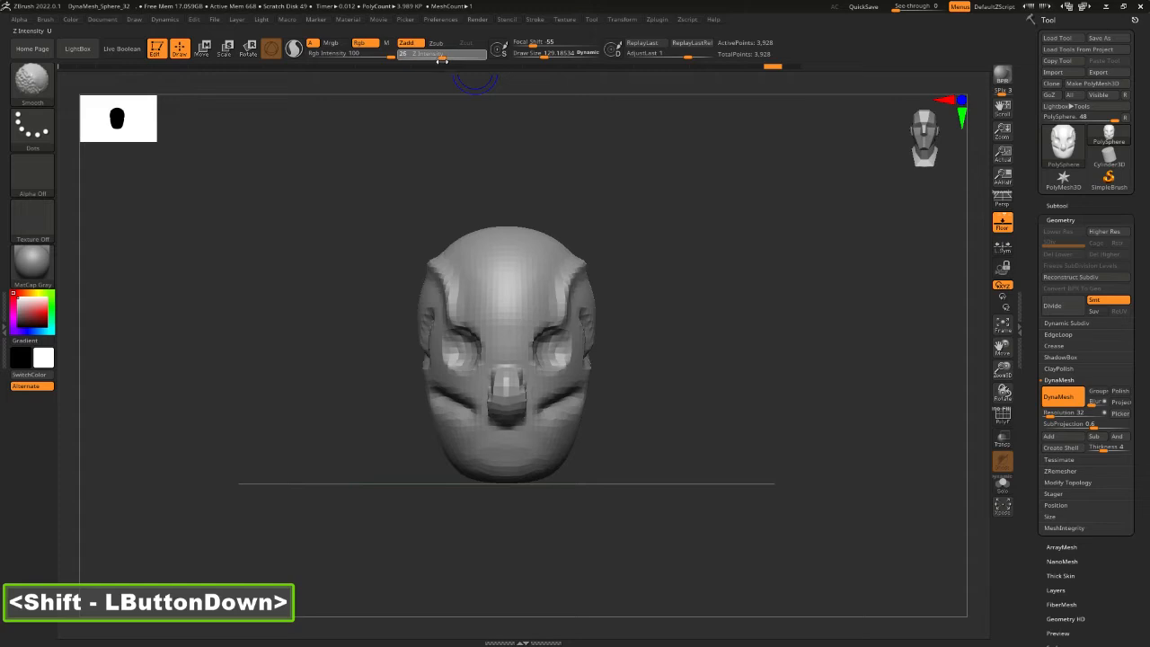
left_click_drag(441, 59, 442, 59, "shift")
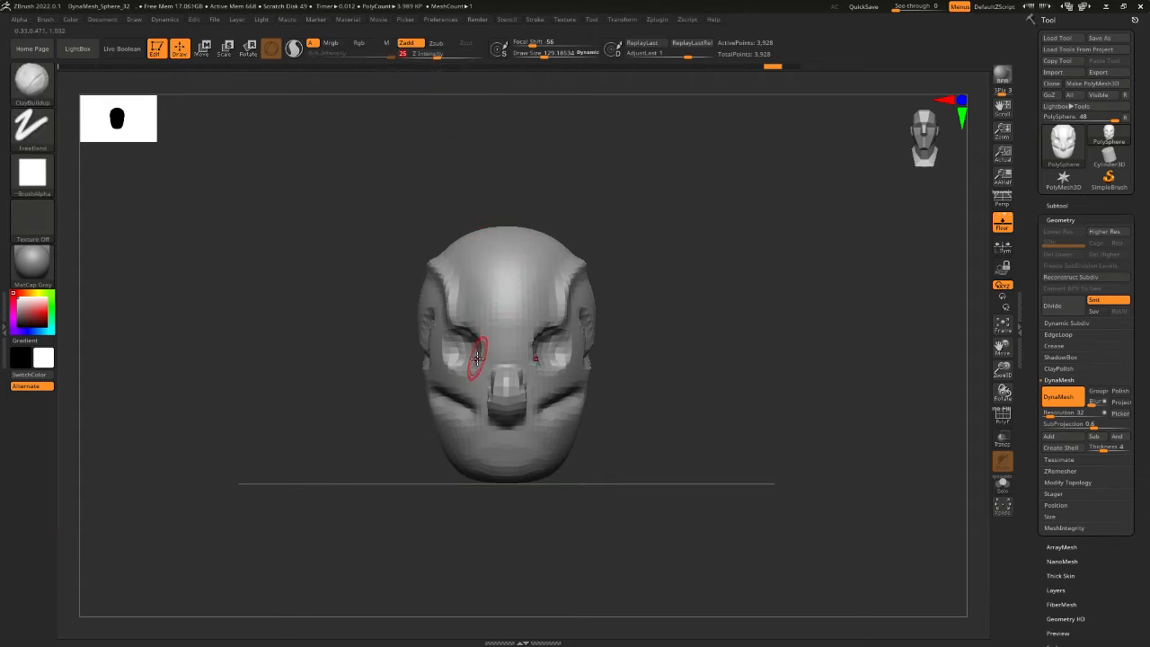
left_click_drag(487, 395, 493, 398, "shift")
key("ctrl+z")
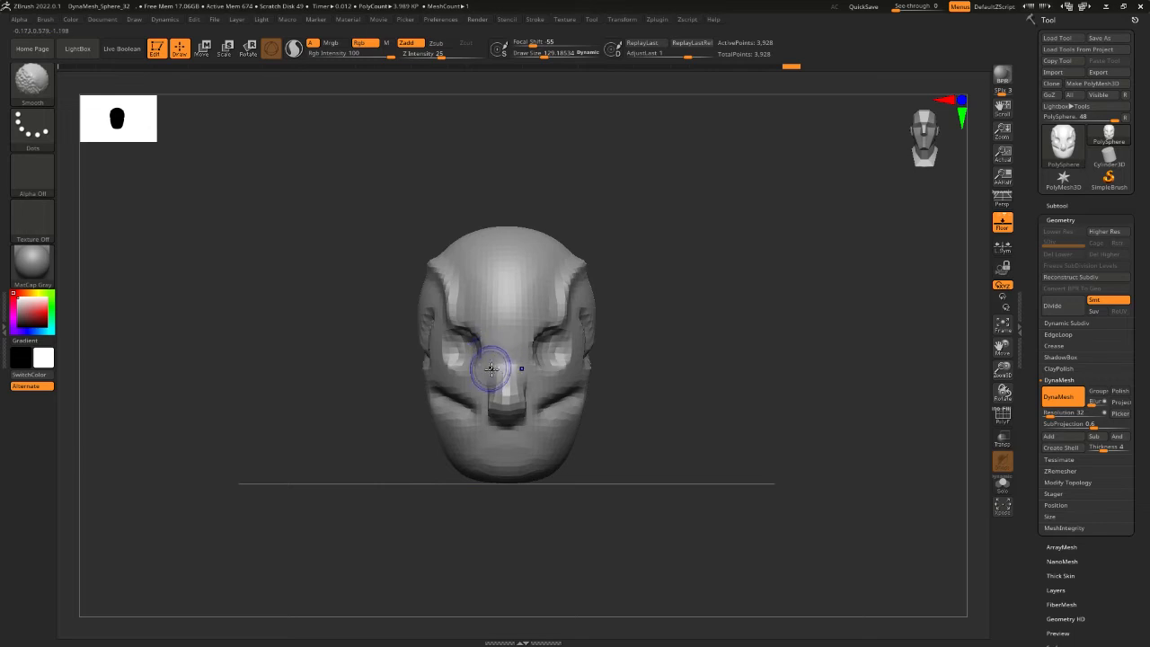
mouse_move(506, 377)
left_mouse_down("shift")
mouse_move(507, 395)
mouse_move(483, 377)
mouse_move(551, 398)
left_mouse_up("shift")
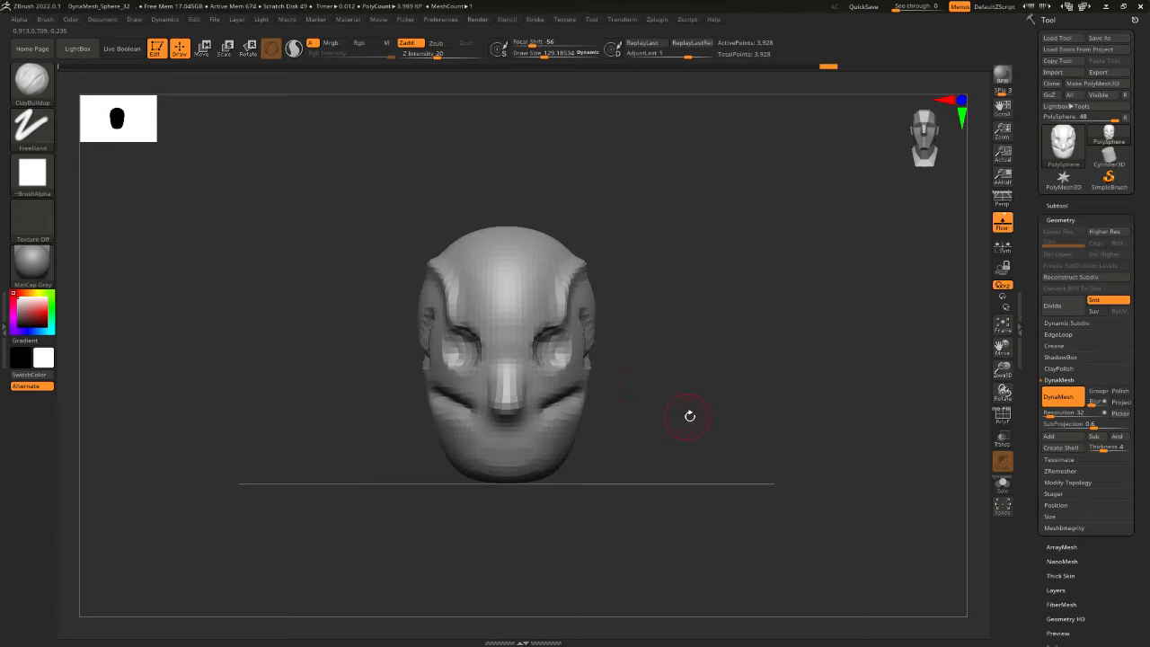
Reshape the nasal bone's profile from the side with the Move brush at a draw size of about 251
left_click_drag(713, 419, 670, 422)
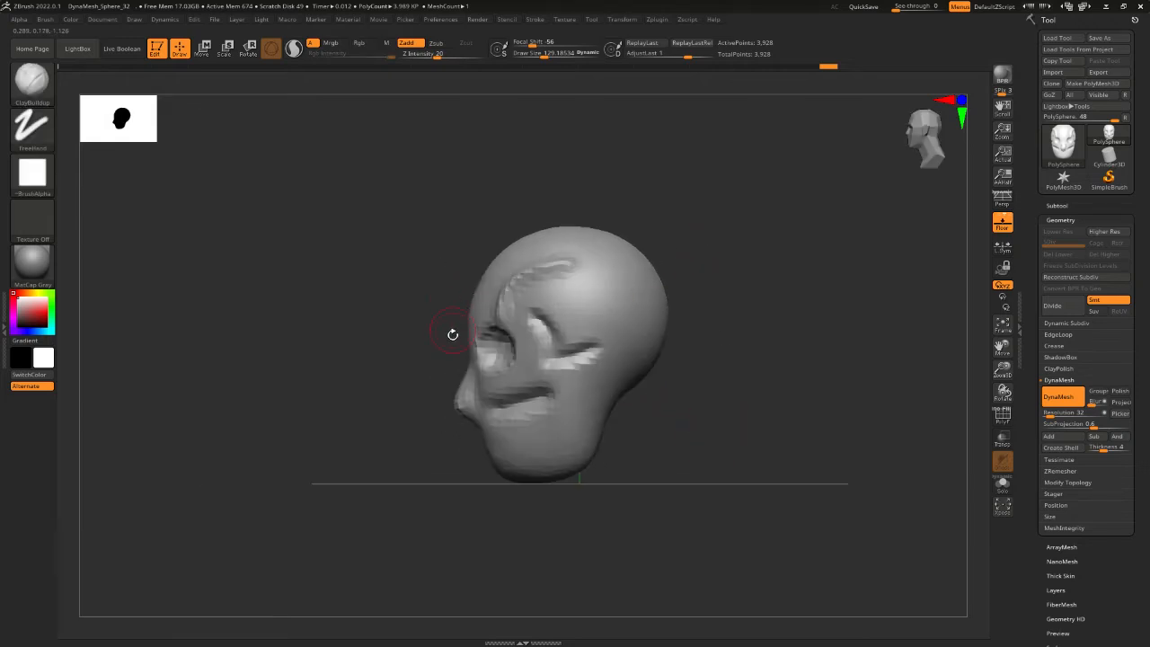
key("2")
key("2")
key("space")
mouse_move(456, 360)
left_mouse_down()
mouse_move(470, 360)
mouse_move(452, 404)
mouse_move(466, 362)
left_mouse_up()
key("space")
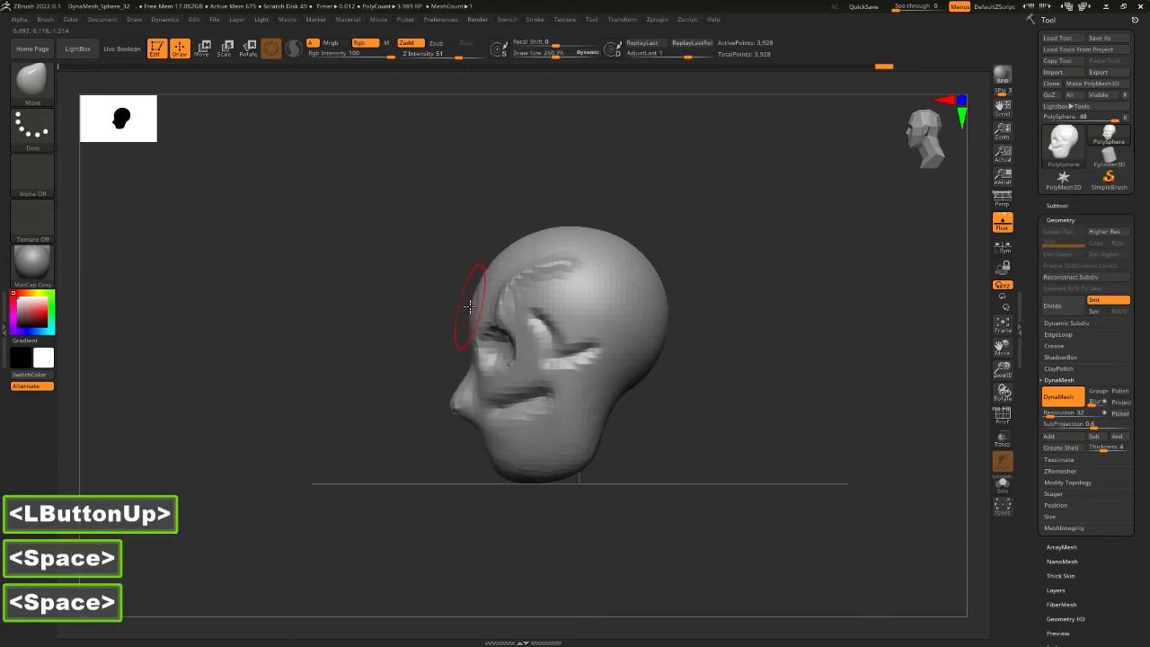
Adjust the forehead profile and reshape the chin and the underside of the jaw from the side with the Move brush
left_click_drag(468, 306, 476, 310)
mouse_move(489, 467)
left_mouse_down()
mouse_move(507, 477)
mouse_move(505, 495)
mouse_move(547, 472)
left_mouse_up()
left_click(519, 487)
key("ctrl+z")
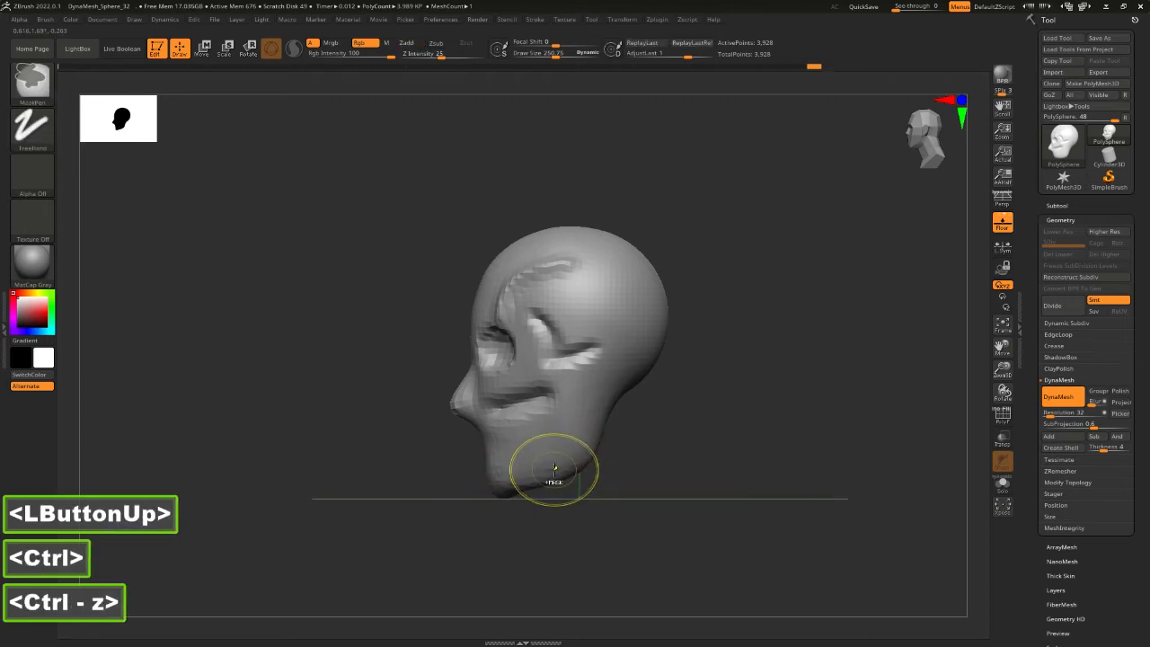
left_click(541, 475)
key("space")
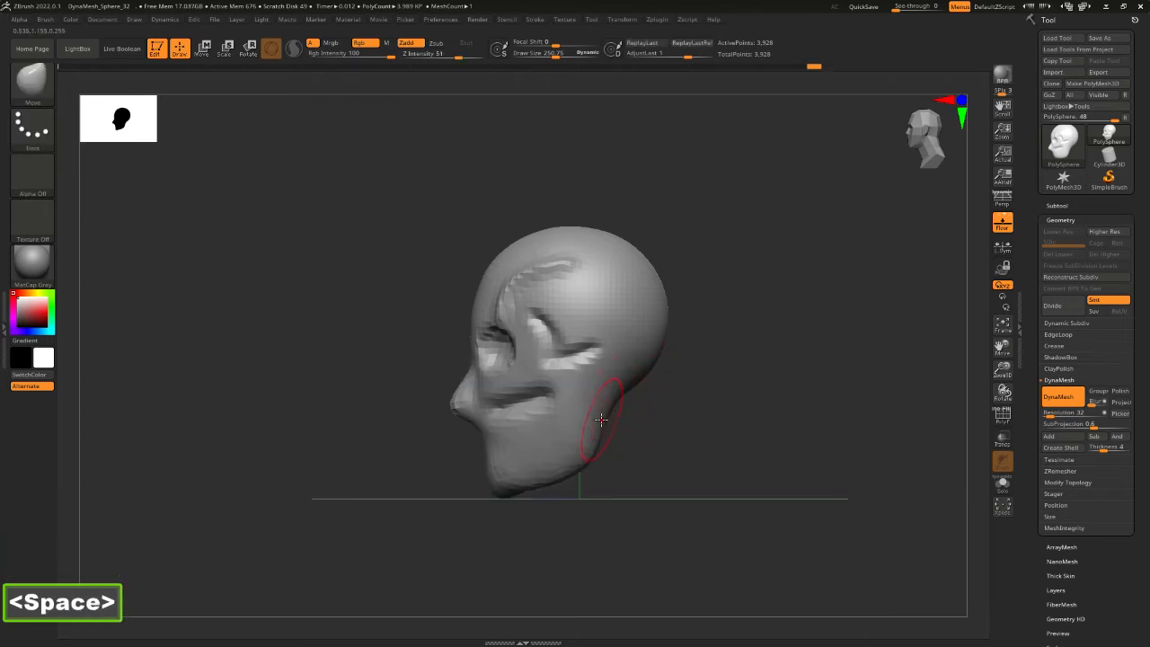
Refine the back corner and underside of the jaw from the side with the Move brush at a draw size of about 251
left_click_drag(501, 390, 570, 359)
key("ctrl+z")
left_click(519, 379)
left_click(526, 380, "alt")
left_click(579, 337)
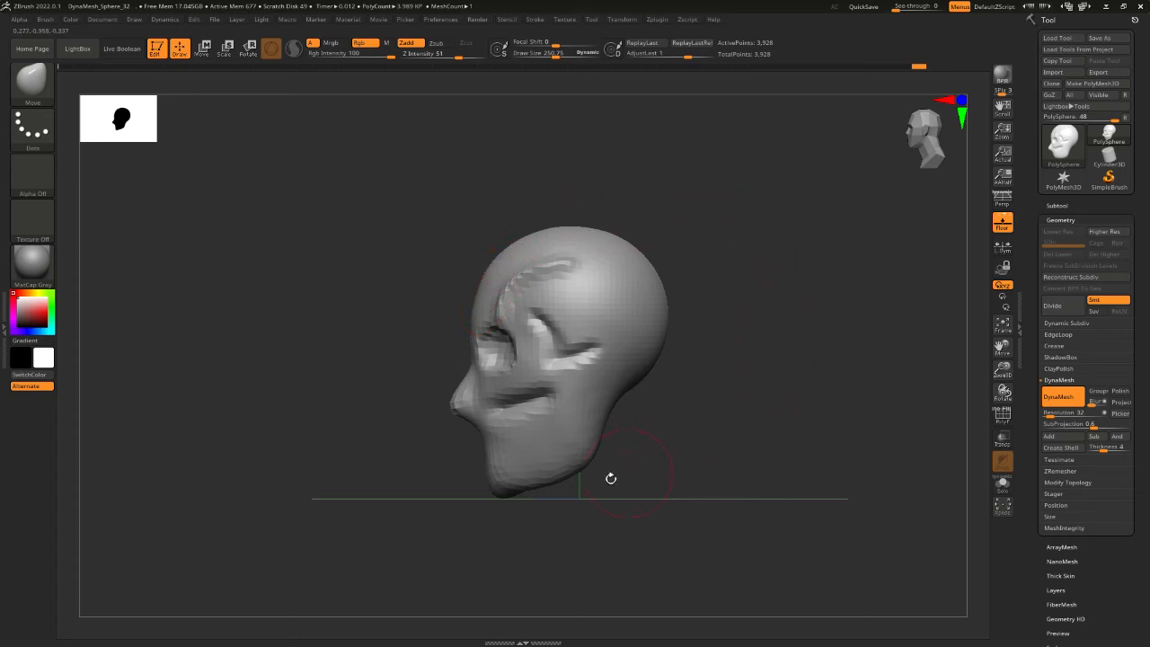
left_click_drag(512, 482, 540, 484)
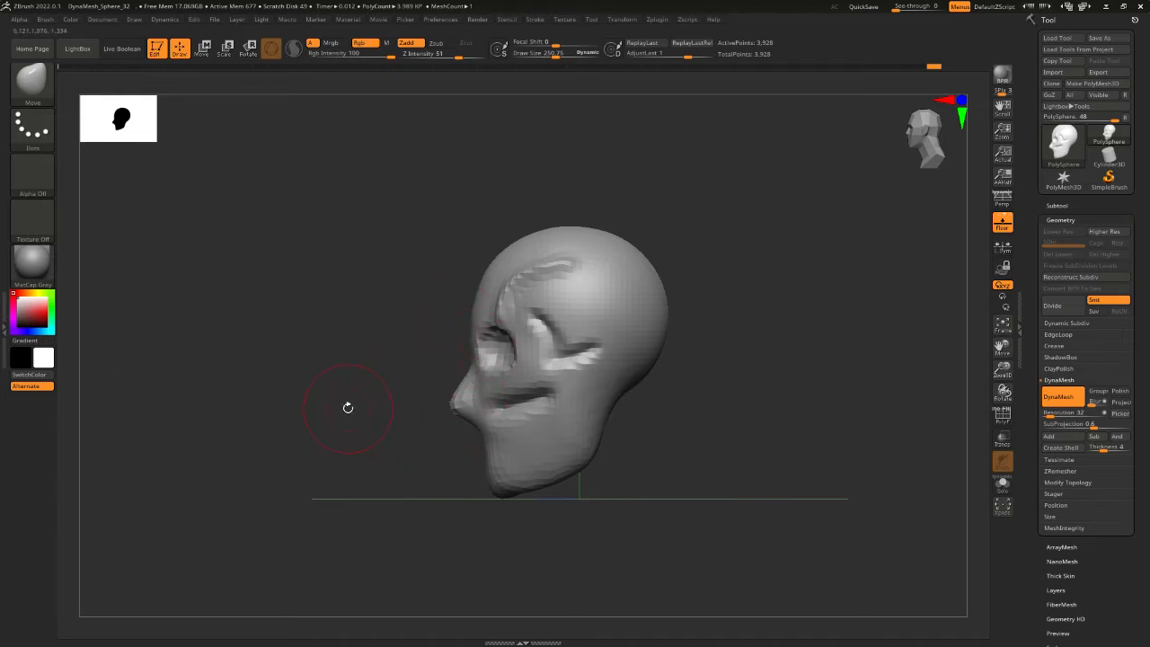
Reshape the nasal bone and the inner edge of the eye socket from a three-quarter view with the Move brush
left_click_drag(348, 409, 398, 393)
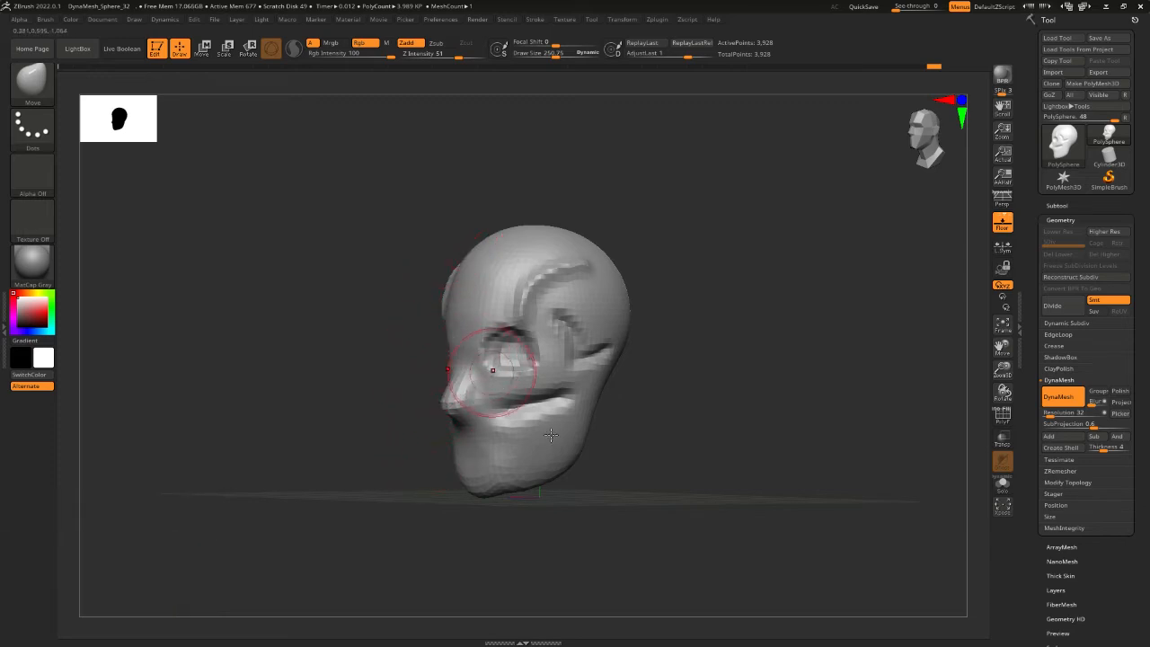
left_click_drag(622, 493, 613, 495)
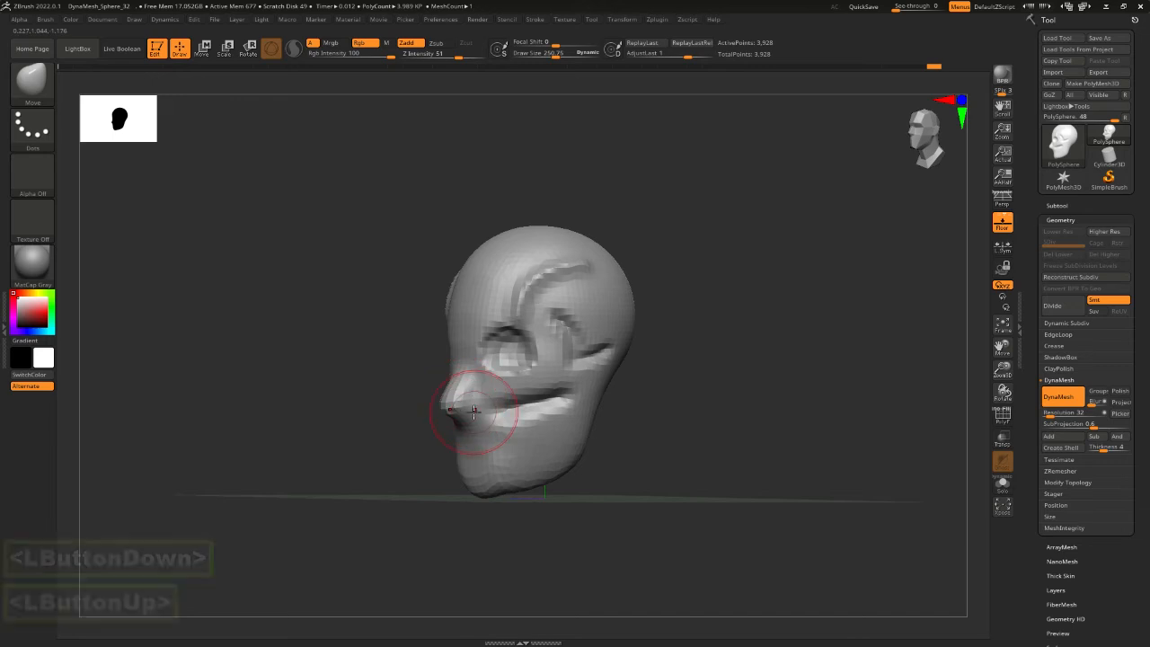
left_click_drag(477, 410, 466, 412)
mouse_move(487, 366)
left_mouse_down()
mouse_move(496, 361)
mouse_move(482, 310)
left_mouse_up()
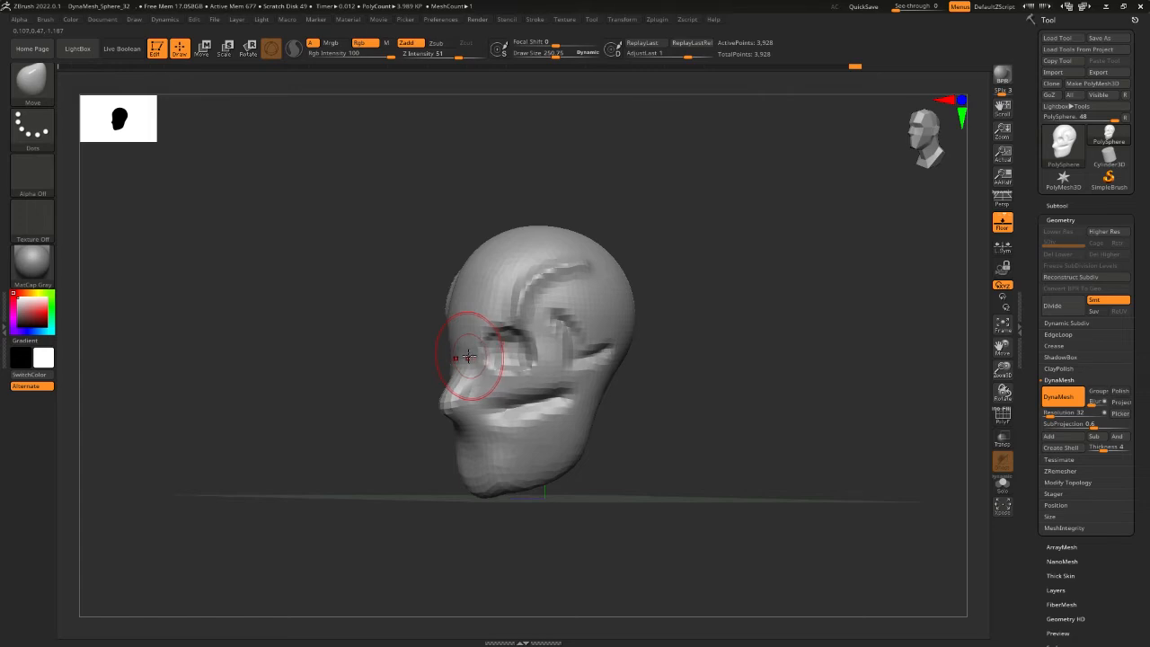
left_click(506, 329)
mouse_move(506, 329)
left_mouse_down()
mouse_move(489, 352)
mouse_move(523, 345)
left_mouse_up()
Refine the nasal bone's side profile with the Move brush, adjusting the projecting tip and the curve of the bridge below the brow
left_click_drag(647, 243, 686, 251)
mouse_move(649, 288)
left_mouse_down()
mouse_move(565, 276)
mouse_move(500, 347)
left_mouse_up()
left_click(530, 303, "shift")
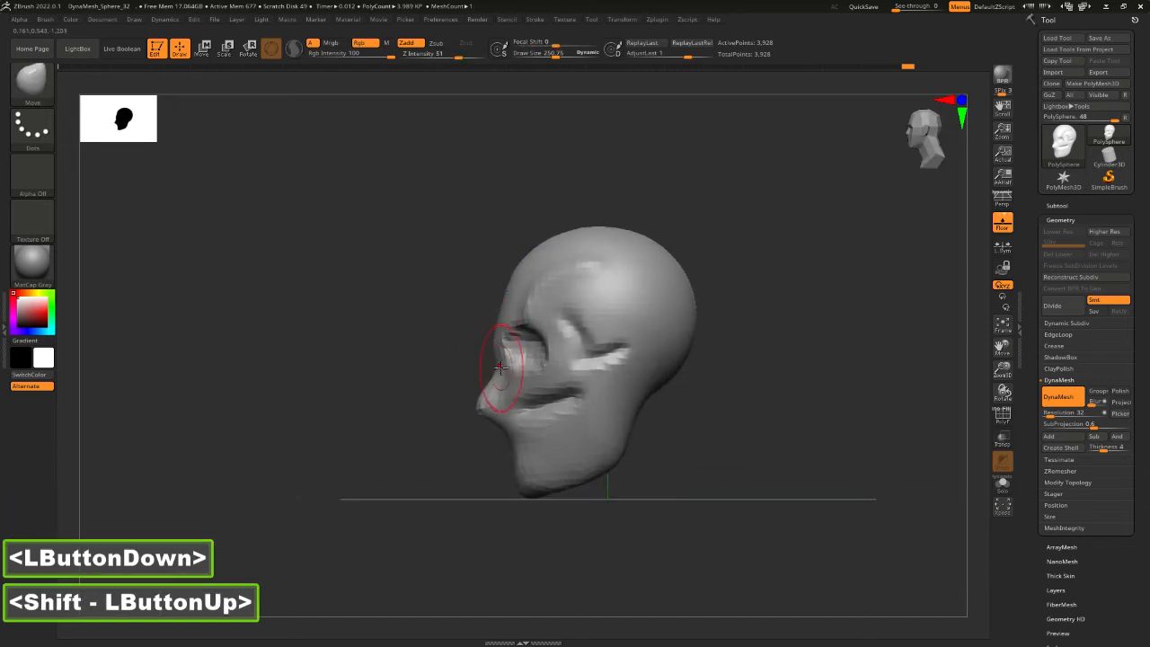
left_click_drag(487, 401, 470, 401)
left_click_drag(497, 356, 493, 348)
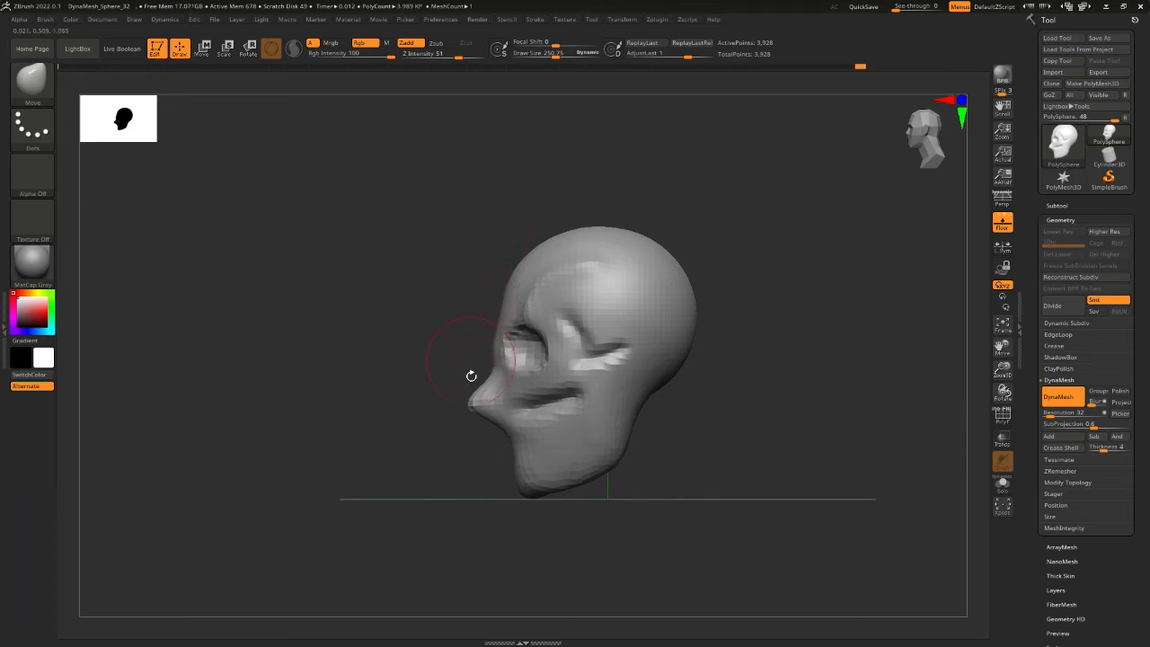
left_click_drag(470, 407, 499, 419)
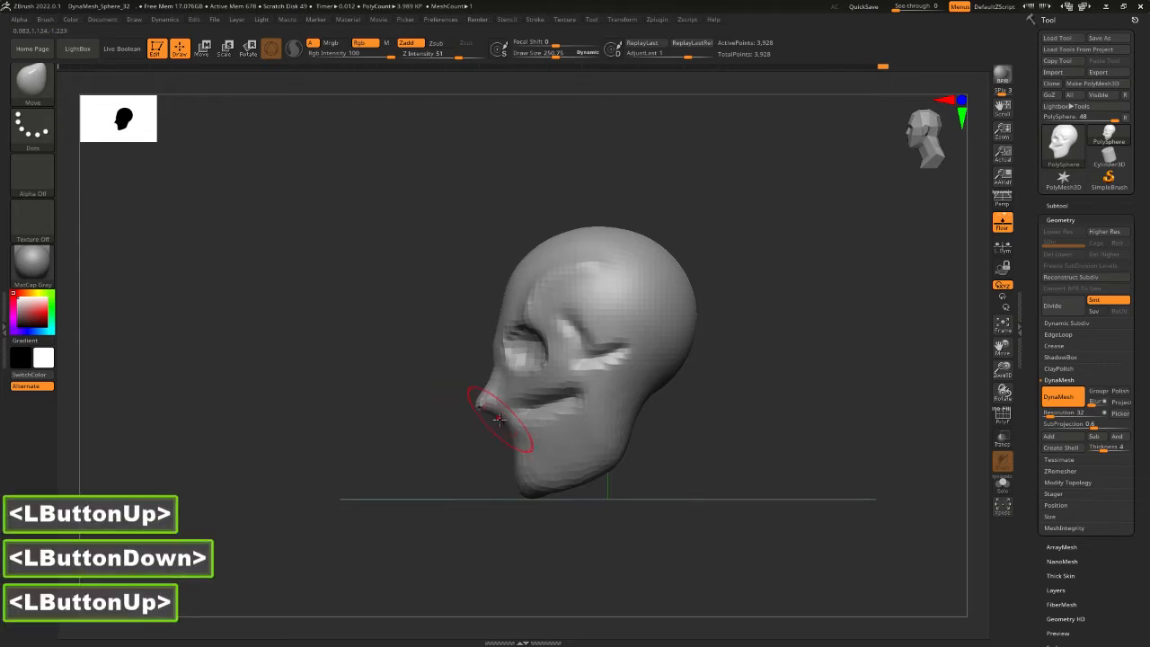
key("ctrl+z")
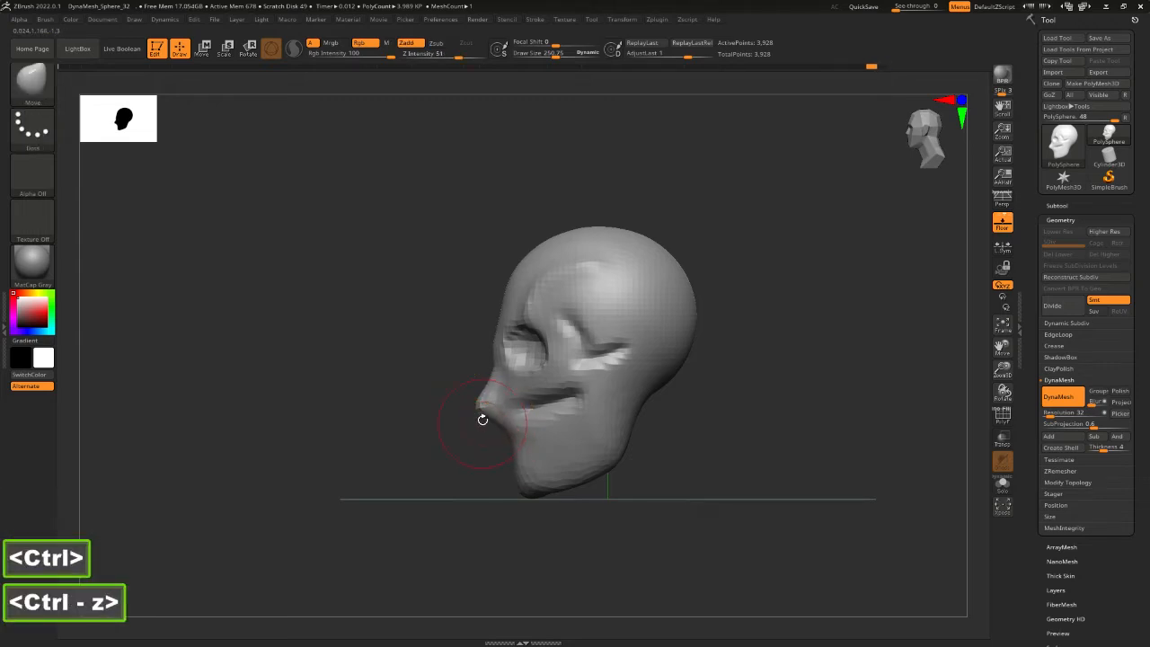
mouse_move(482, 419)
left_mouse_down()
mouse_move(495, 425)
mouse_move(478, 414)
left_mouse_up()
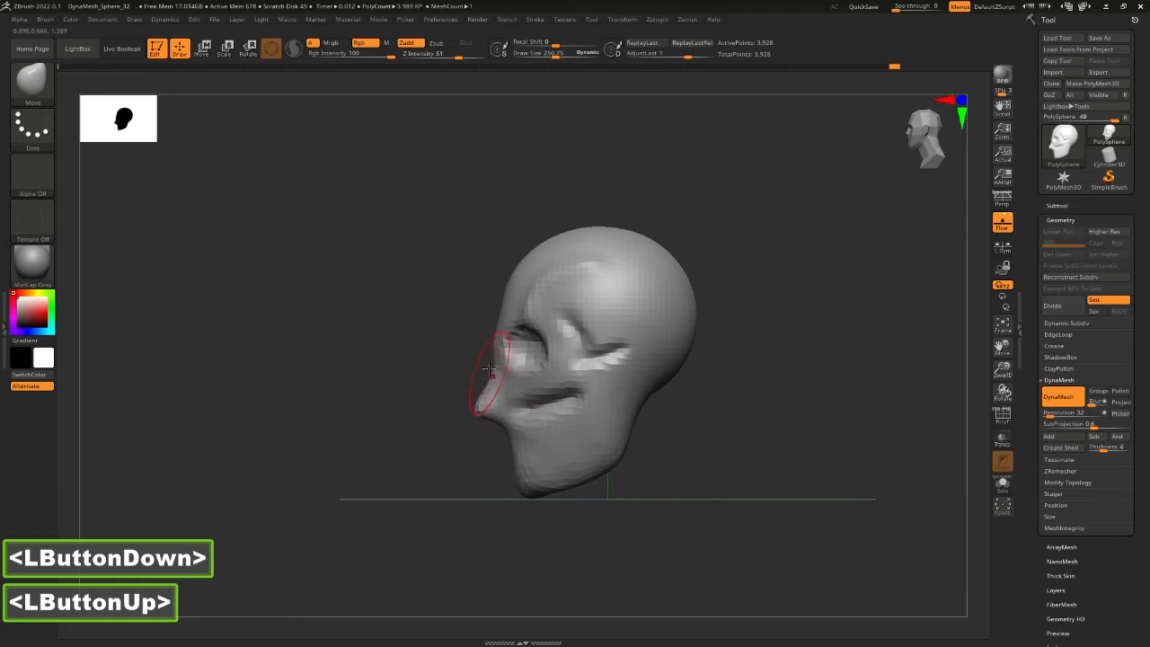
left_click_drag(499, 314, 496, 325, "alt")
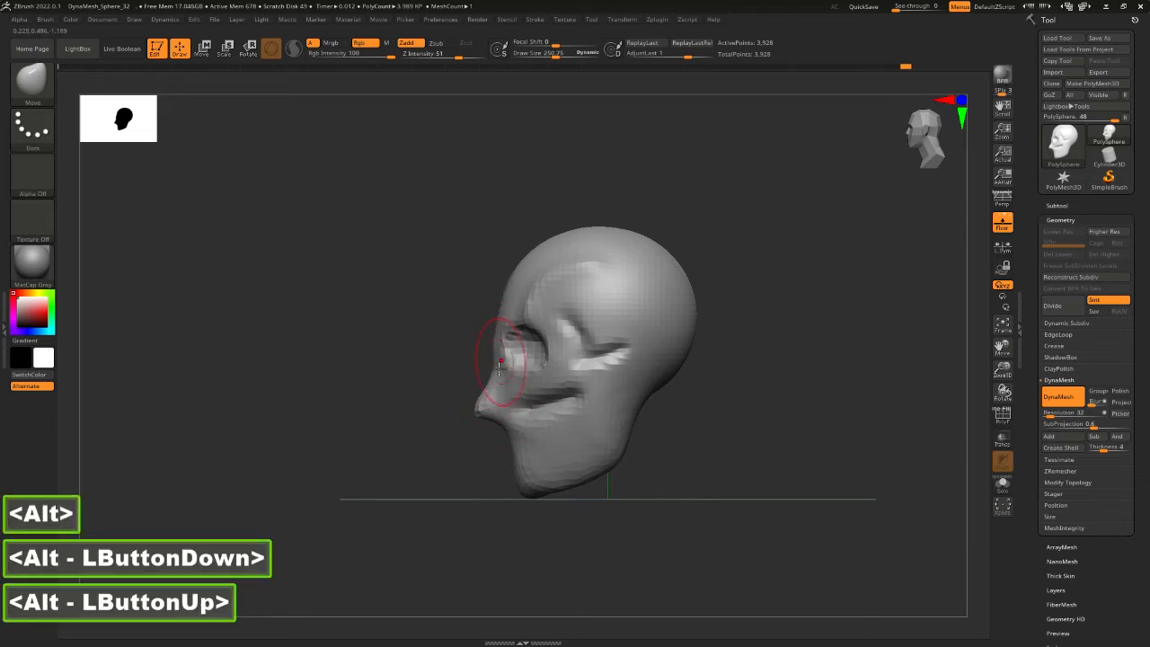
left_click_drag(503, 374, 511, 369)
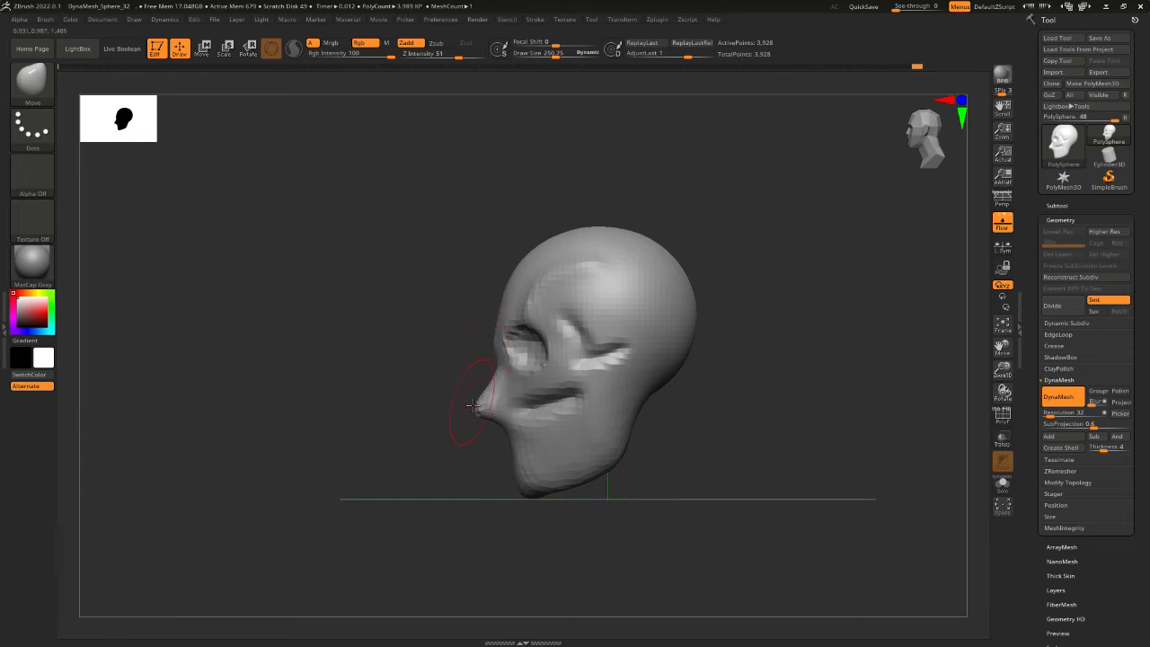
left_click_drag(730, 464, 795, 469)
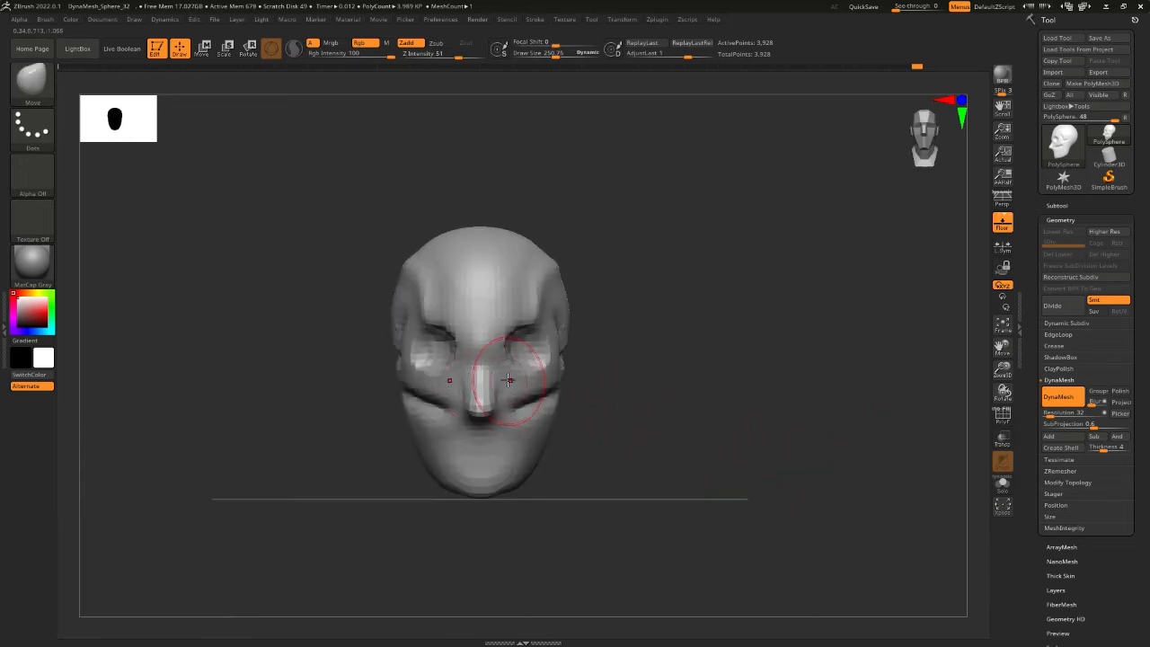
Reshape the inner cheek beside the nose with the Move brush, keeping the face symmetrical
left_click_drag(510, 378, 504, 369)
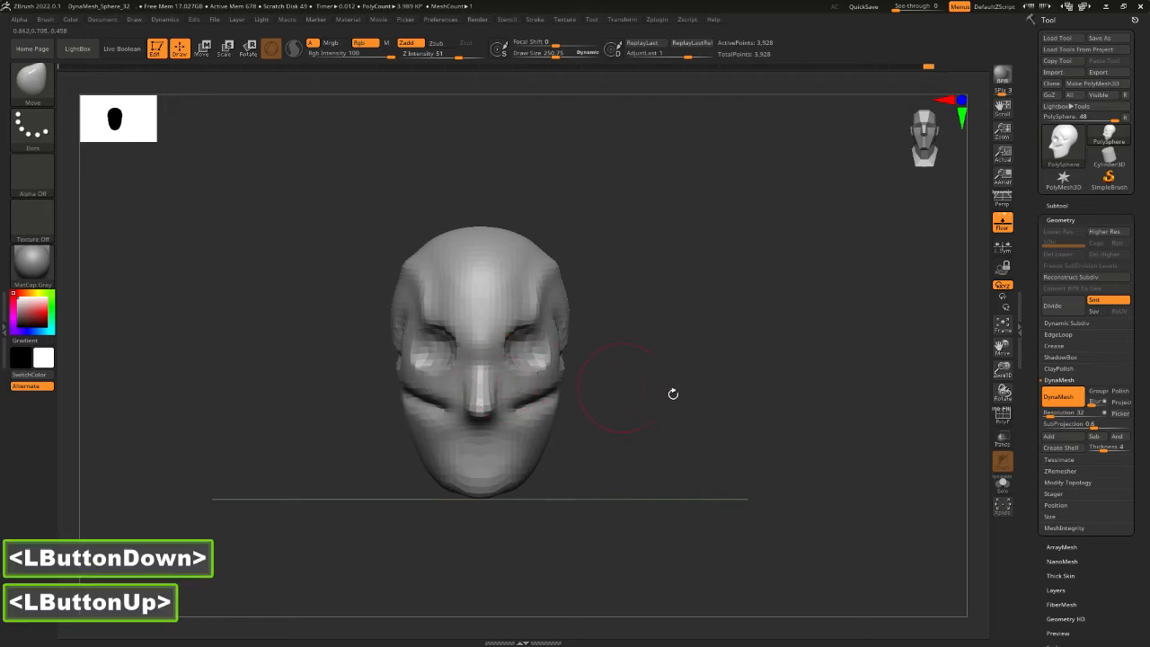
left_click(451, 437, "alt")
left_click_drag(621, 475, 575, 474)
Set the brush draw size to about 208 and smooth the creases across the temple, cheekbone and forehead
left_click(541, 407, "shift")
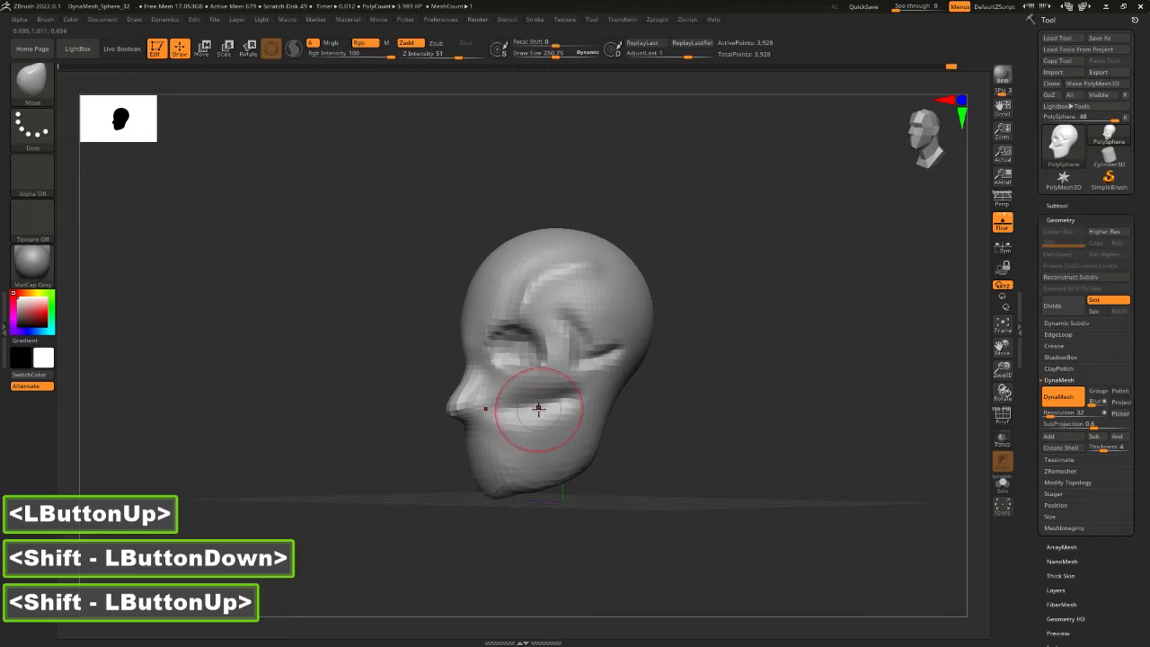
key("space")
left_click_drag(539, 410, 534, 411)
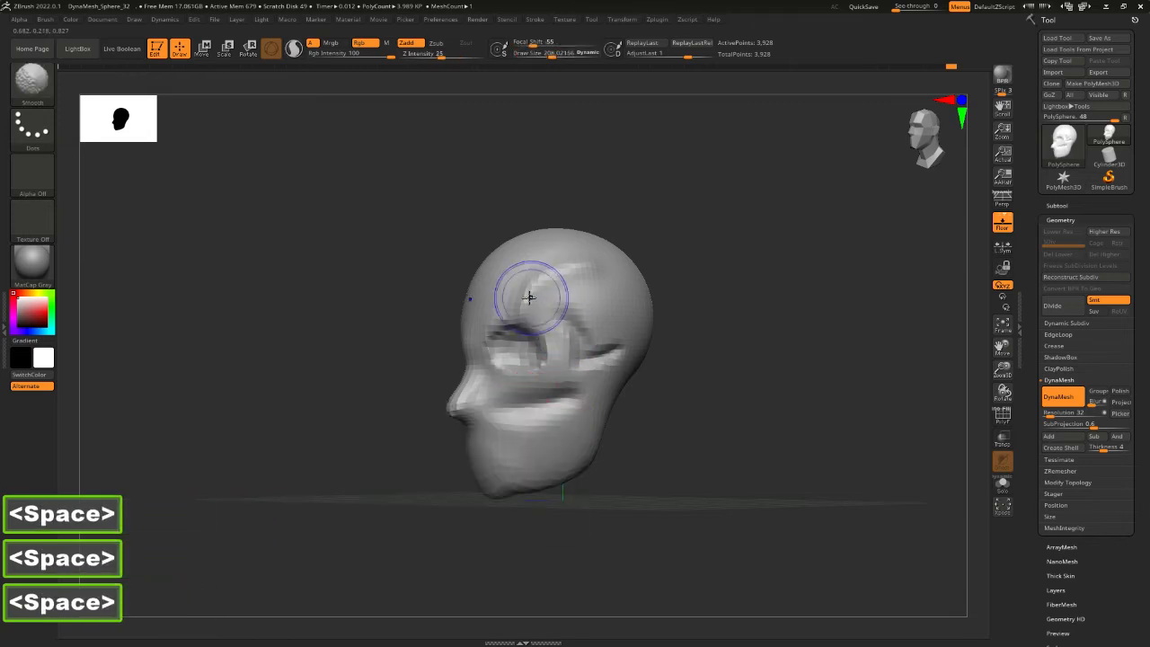
mouse_move(530, 297)
left_mouse_down("shift")
mouse_move(590, 272)
mouse_move(557, 302)
mouse_move(587, 380)
mouse_move(526, 403)
mouse_move(564, 393)
left_mouse_up("shift")
left_click_drag(678, 402, 714, 401, "shift")
left_click_drag(514, 271, 529, 275, "shift")
Smooth the side of the cranium from the crown past the temple down to the jaw
left_click_drag(634, 277, 576, 264)
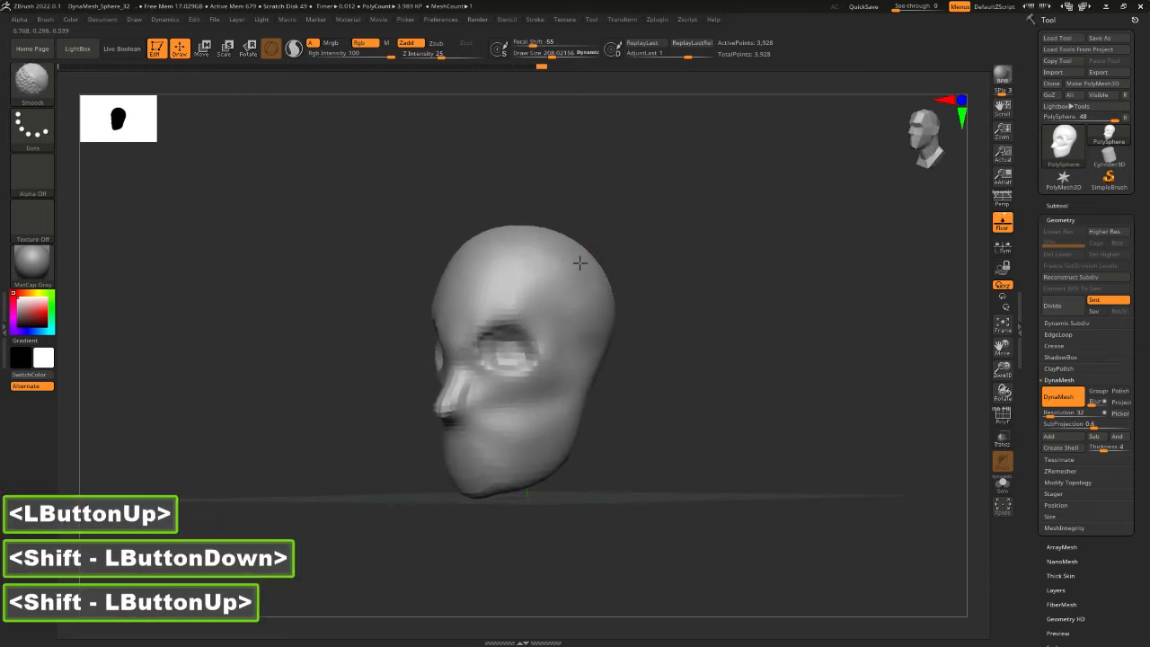
left_click_drag(690, 292, 657, 293)
mouse_move(575, 273)
left_mouse_down("shift")
mouse_move(557, 279)
mouse_move(575, 287)
left_mouse_up("shift")
left_click_drag(585, 341, 521, 434, "shift")
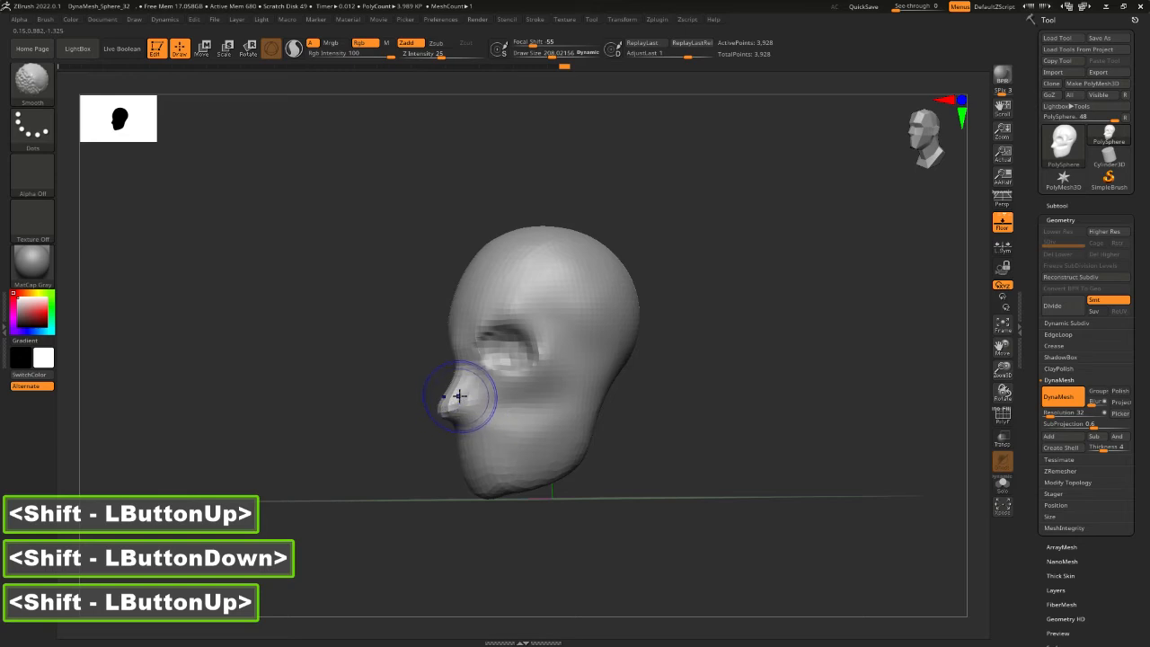
left_click_drag(431, 404, 751, 439)
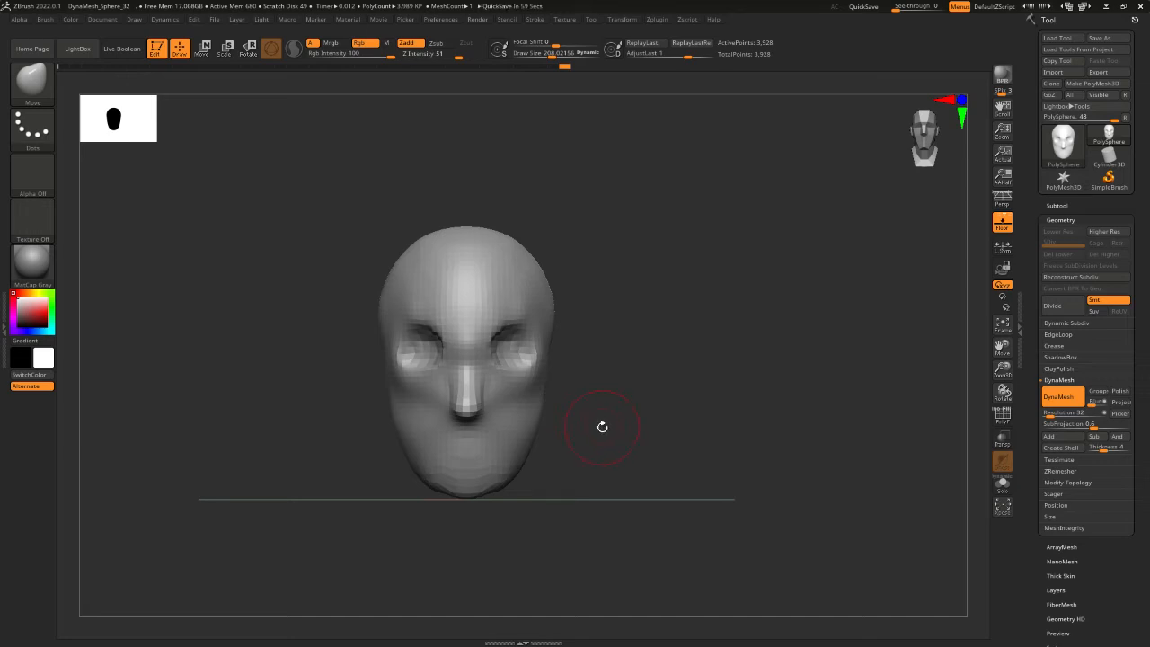
Smooth the sides of the head near the cheekbones while viewing the skull from above
left_click_drag(635, 447, 618, 451, "shift")
left_click_drag(677, 269, 687, 400)
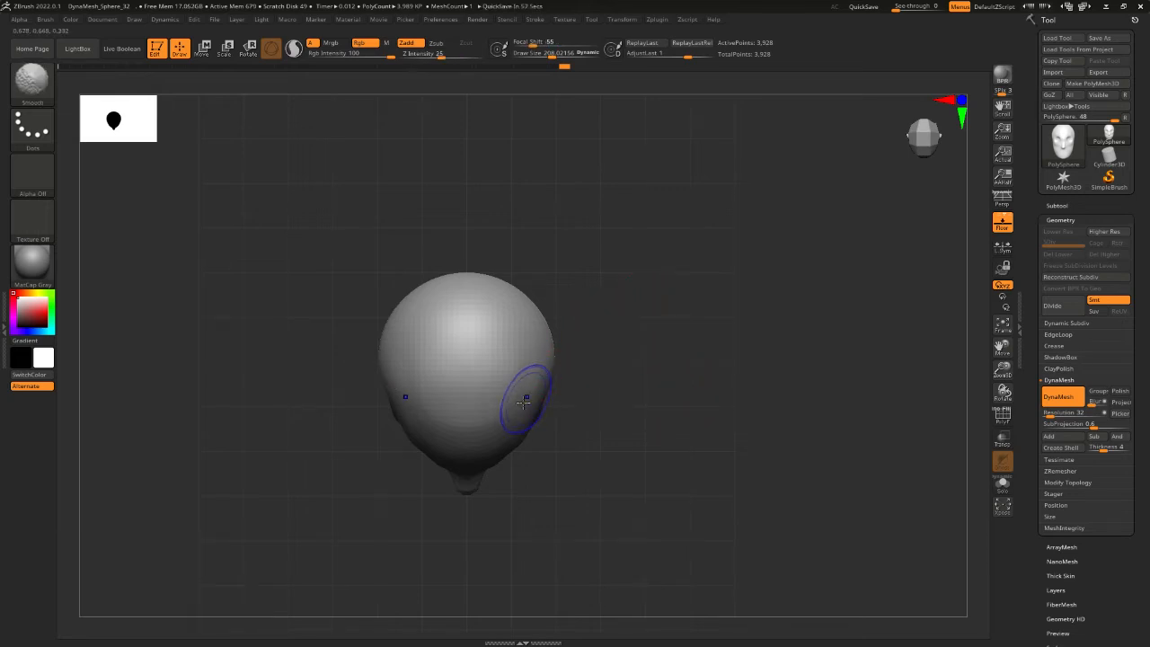
mouse_move(526, 398)
left_mouse_down("shift")
mouse_move(537, 373)
mouse_move(527, 398)
left_mouse_up("shift")
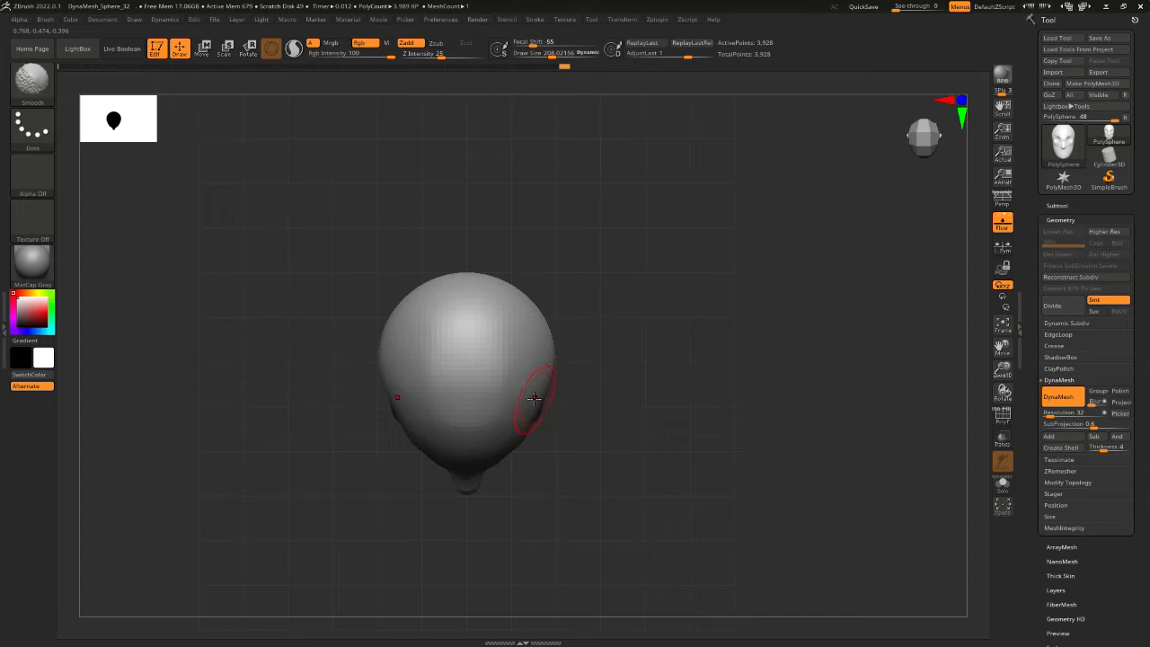
Enlarge the Move brush to a draw size of about 675 and extend the back of the skull, rounding its sides
key("space")
left_click_drag(509, 295, 529, 296)
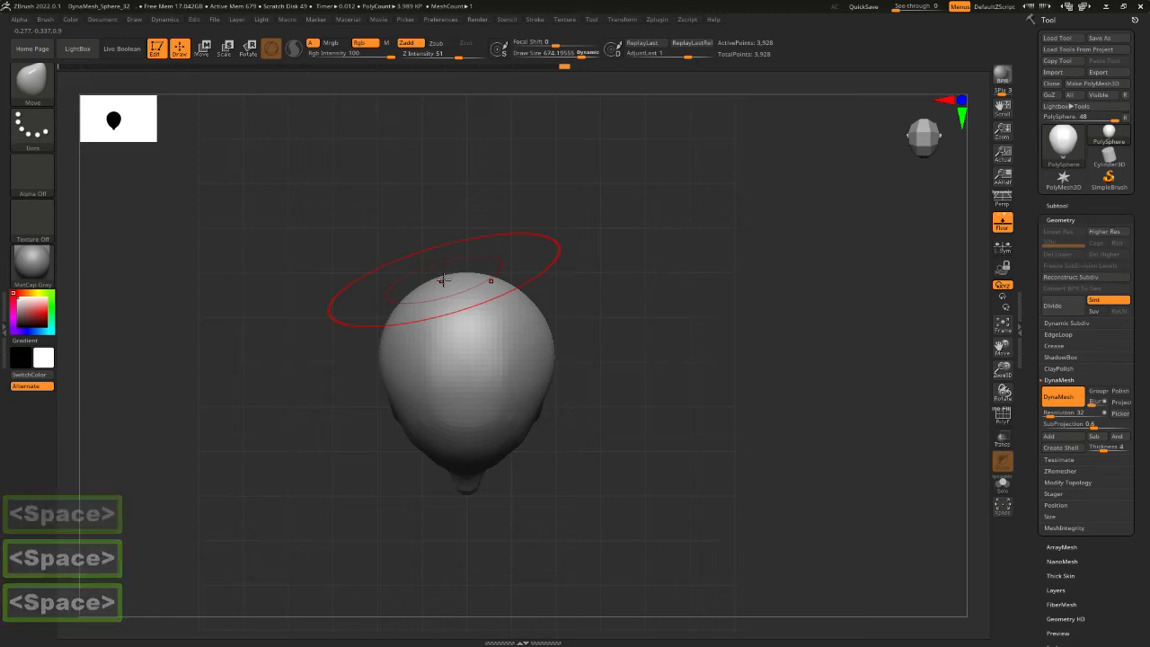
mouse_move(456, 278)
left_mouse_down()
mouse_move(454, 264)
mouse_move(396, 304)
mouse_move(388, 348)
left_mouse_up()
left_click(405, 296)
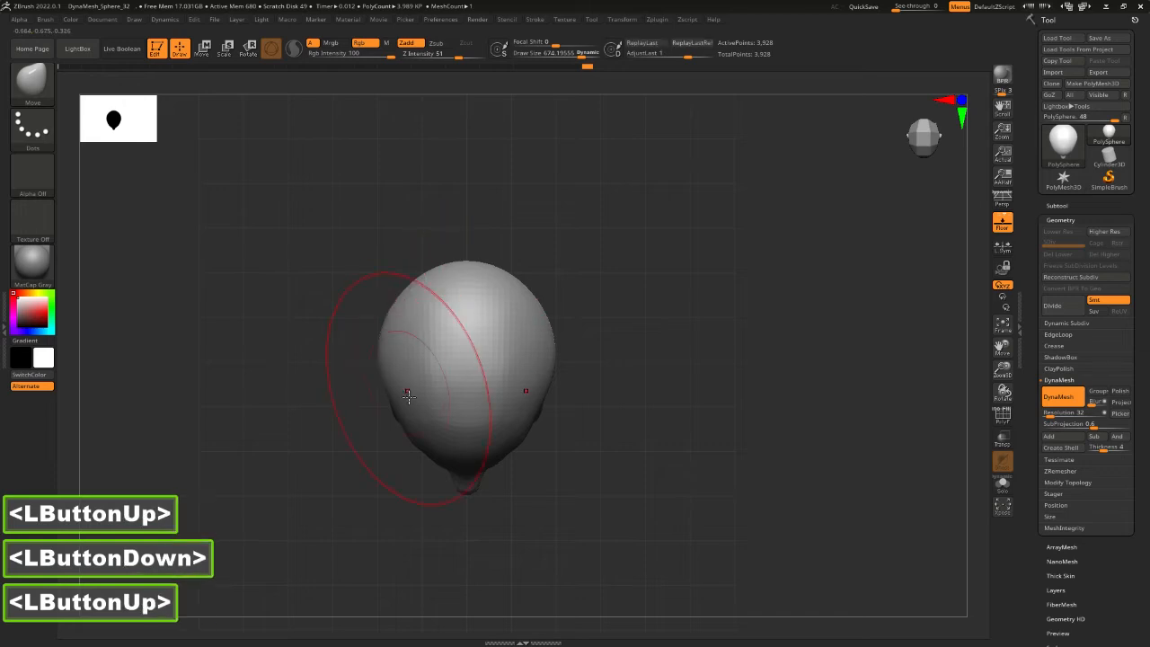
left_click_drag(401, 418, 404, 421)
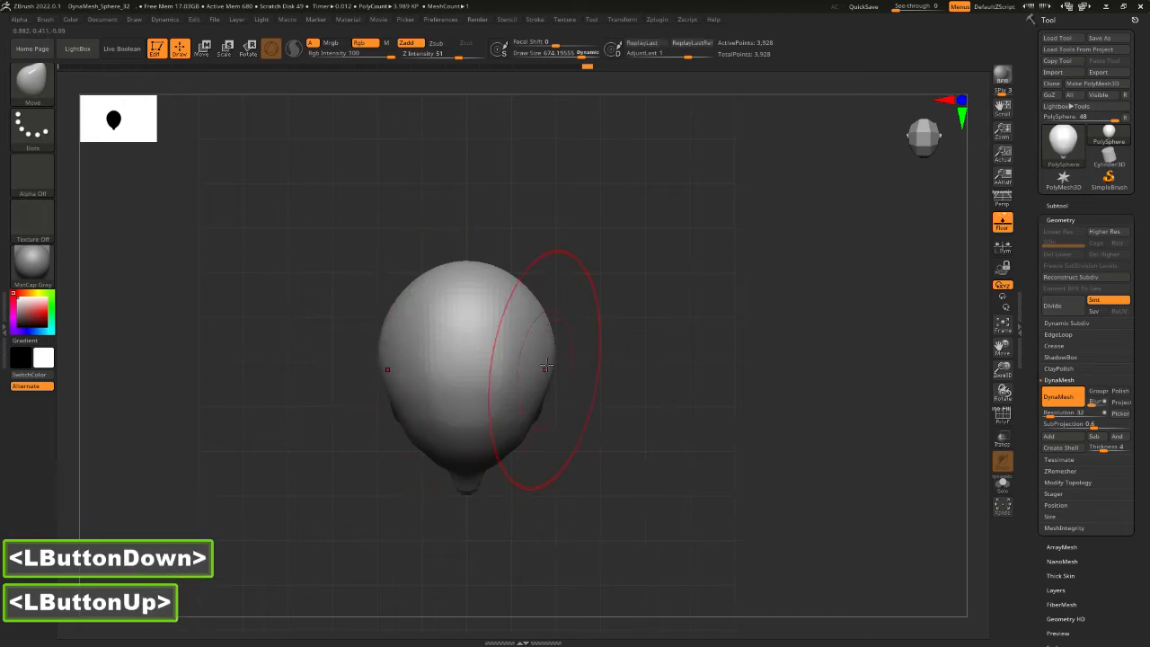
left_click_drag(546, 361, 546, 339)
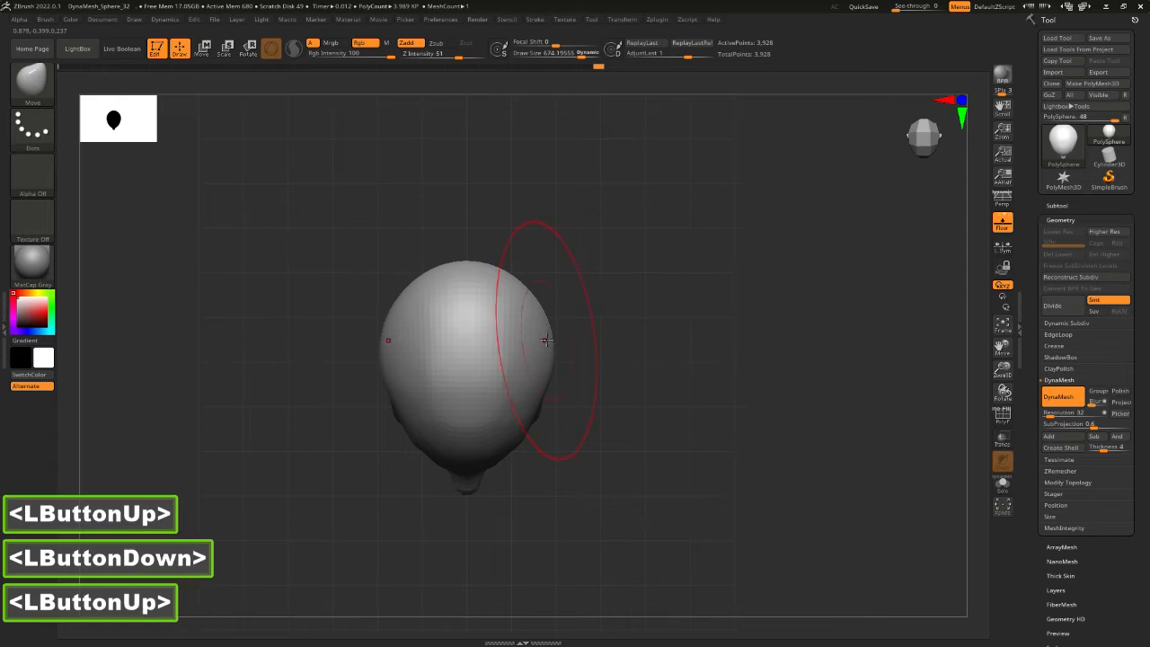
left_click(519, 280)
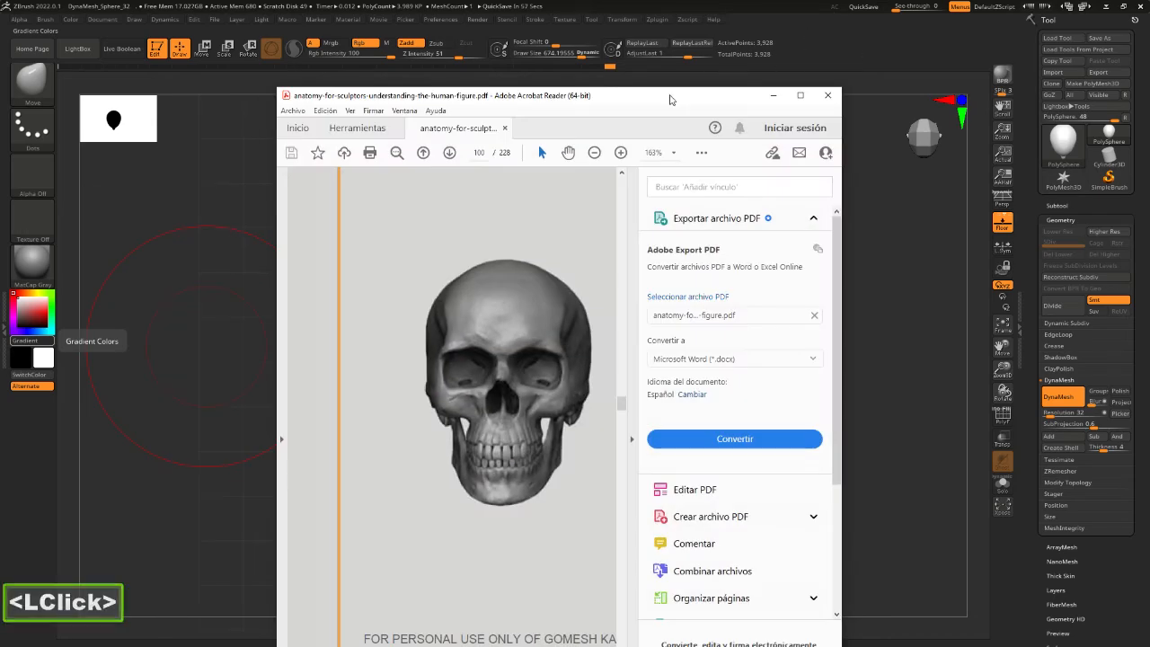
Switch to the anatomy PDF in Acrobat Reader and examine the "Head is not round" top-view reference on page 103
left_click_drag(671, 96, 1026, 42)
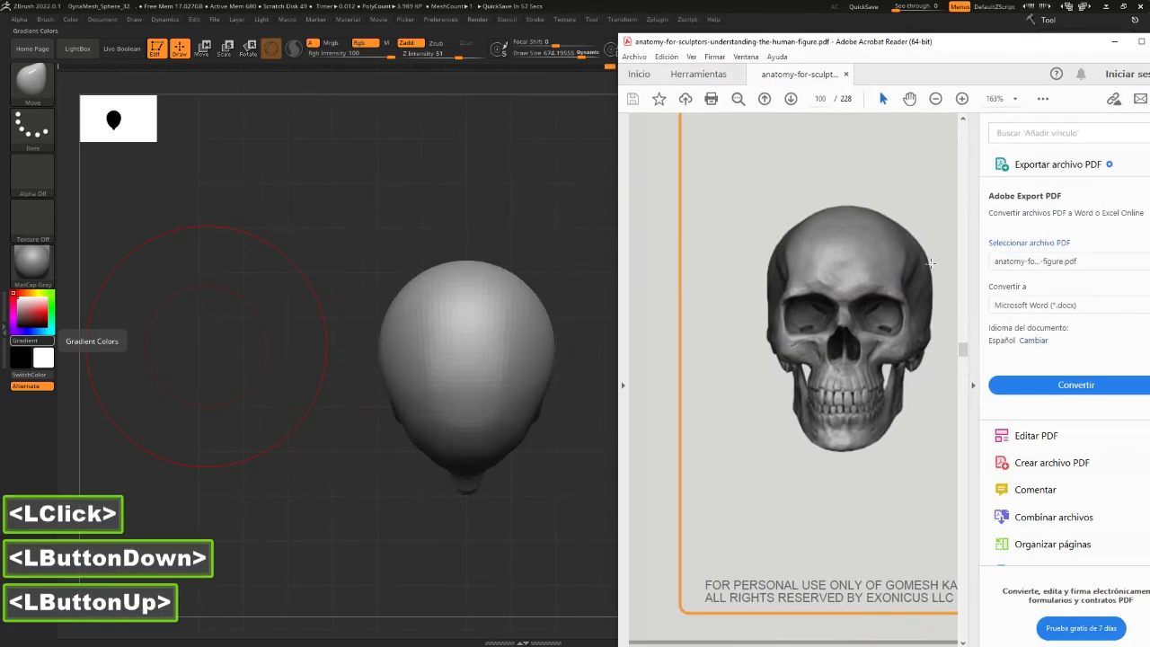
scroll(840, 446, "down", 3)
scroll(840, 446, "down", 3, "ctrl")
scroll(839, 446, "down", 3)
scroll(840, 446, "down", 3)
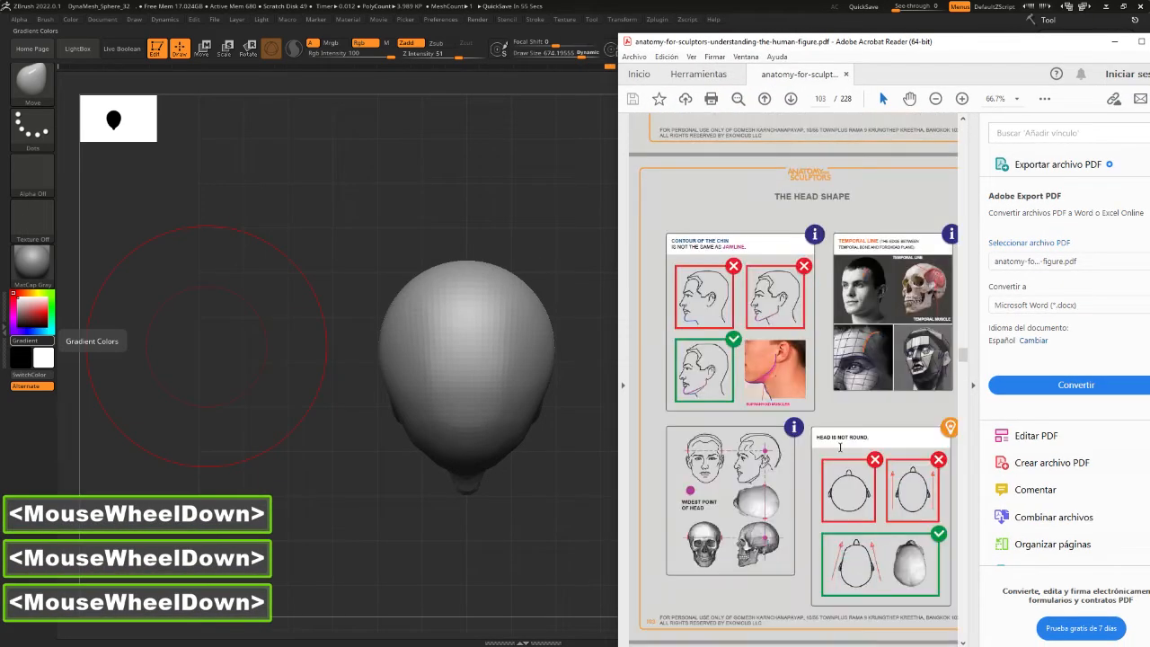
scroll(840, 447, "up", 2)
scroll(872, 320, "up", 3, "ctrl")
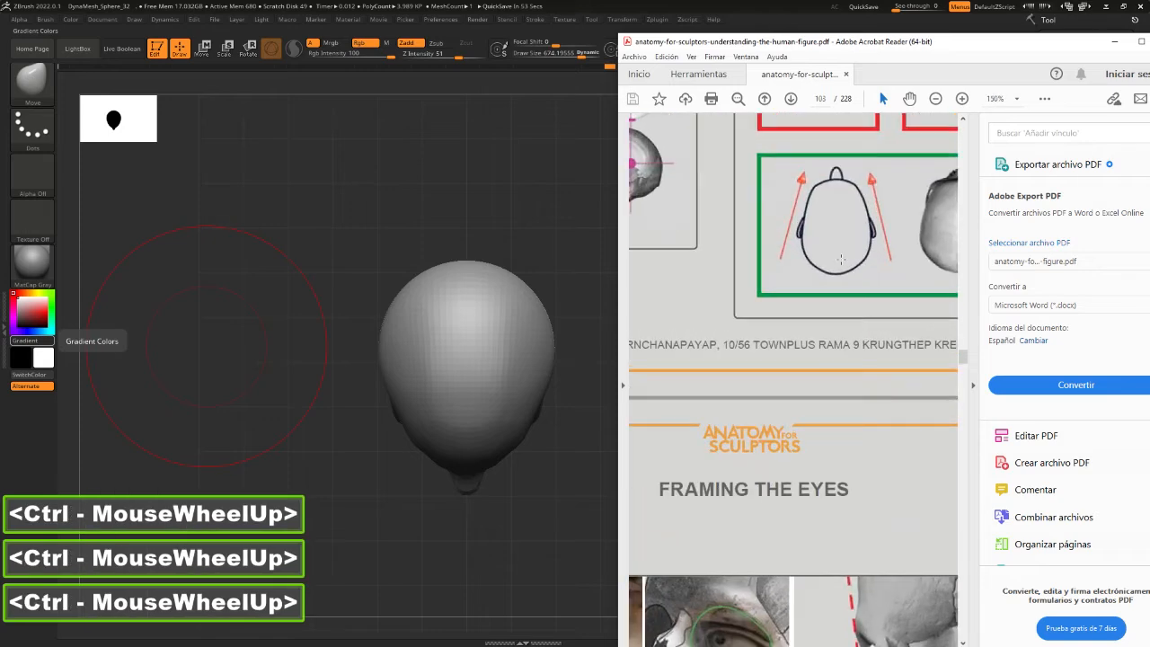
scroll(872, 321, "up", 2, "ctrl")
double_click(976, 386)
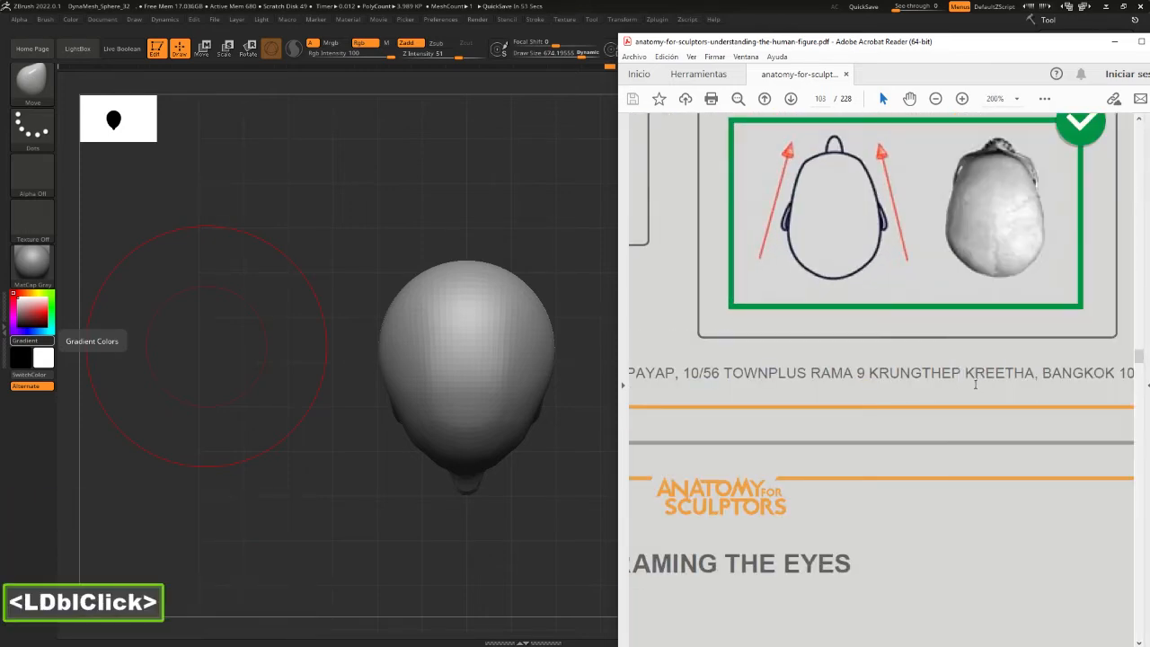
scroll(974, 404, "up", 3)
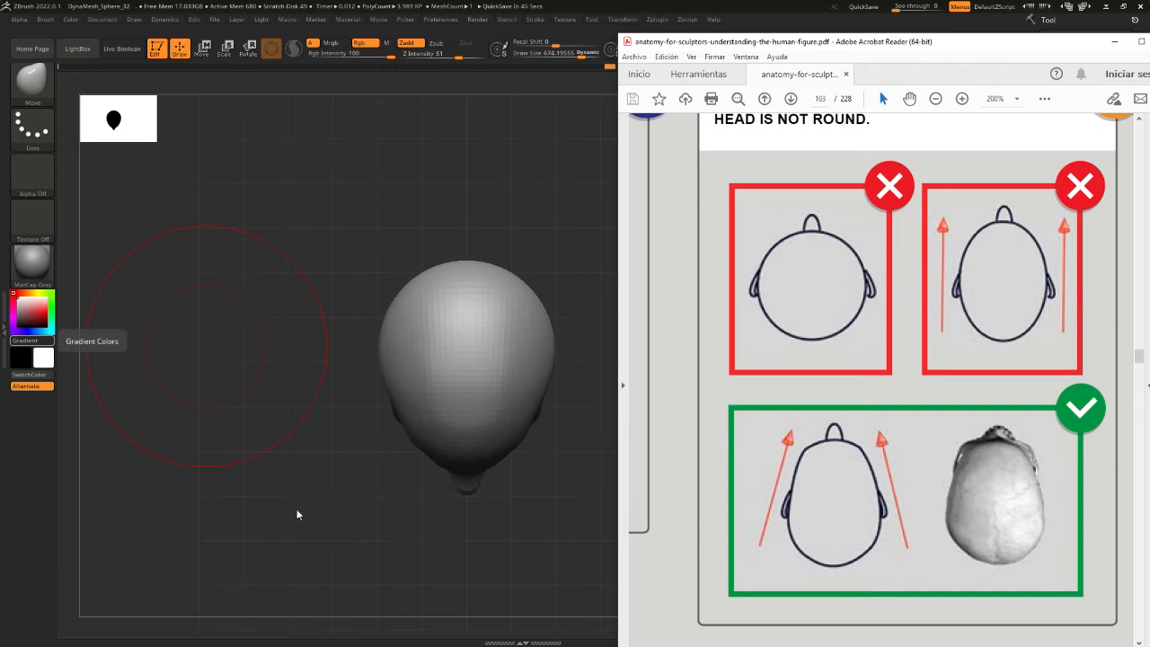
Switch back to ZBrush and compare the head from above, nose pointing up, with the top-view skull reference
left_click_drag(294, 514, 274, 467)
left_click_drag(688, 334, 698, 387)
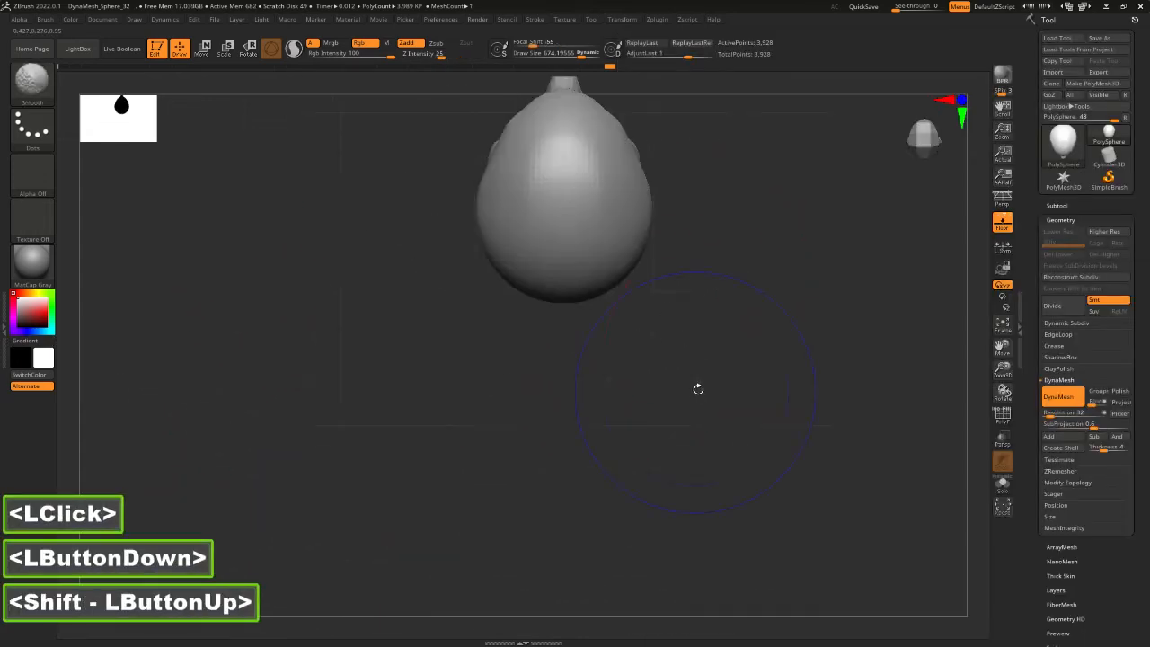
left_click_drag(736, 220, 637, 403, "alt")
key("alt+Tab")
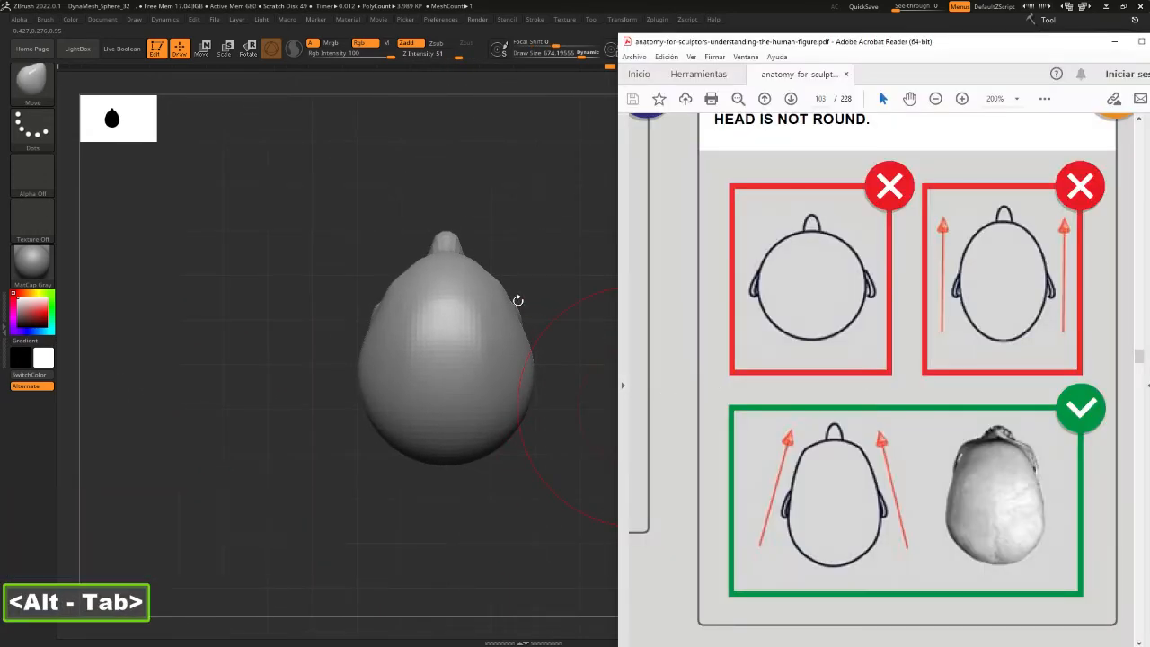
left_click(552, 298)
key("alt+Tab")
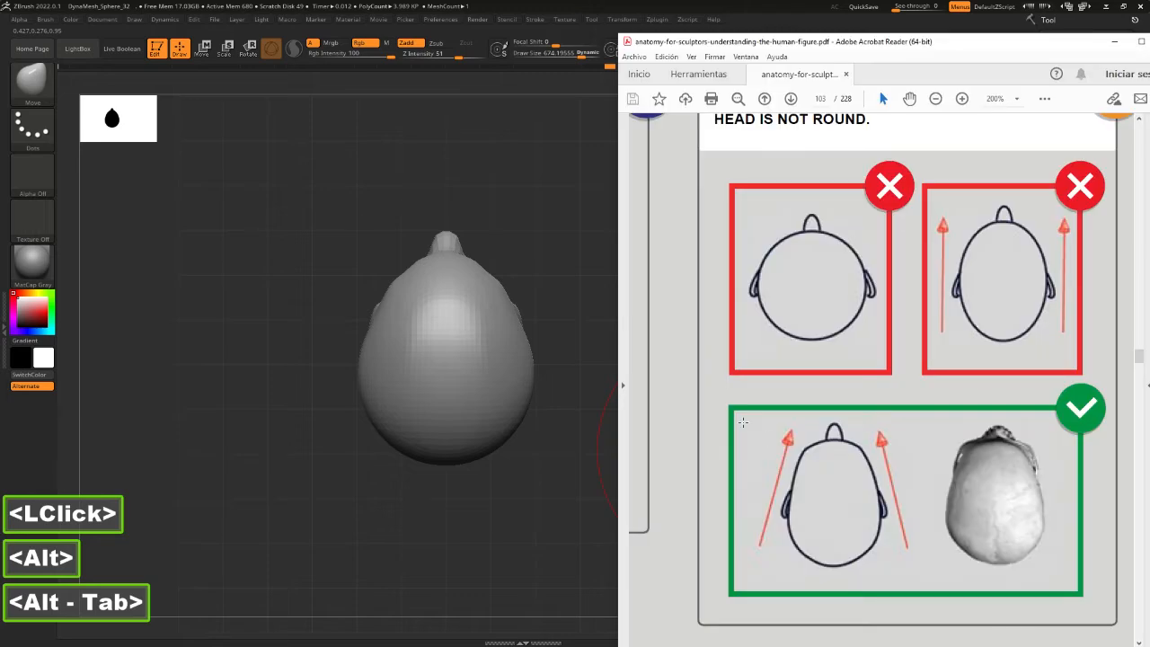
Reshape the forehead corners and widest part of the cranium with the Move brush to match the top-view reference
left_click(487, 296)
mouse_move(488, 295)
left_mouse_down()
mouse_move(509, 302)
mouse_move(506, 288)
left_mouse_up()
key("alt+Tab")
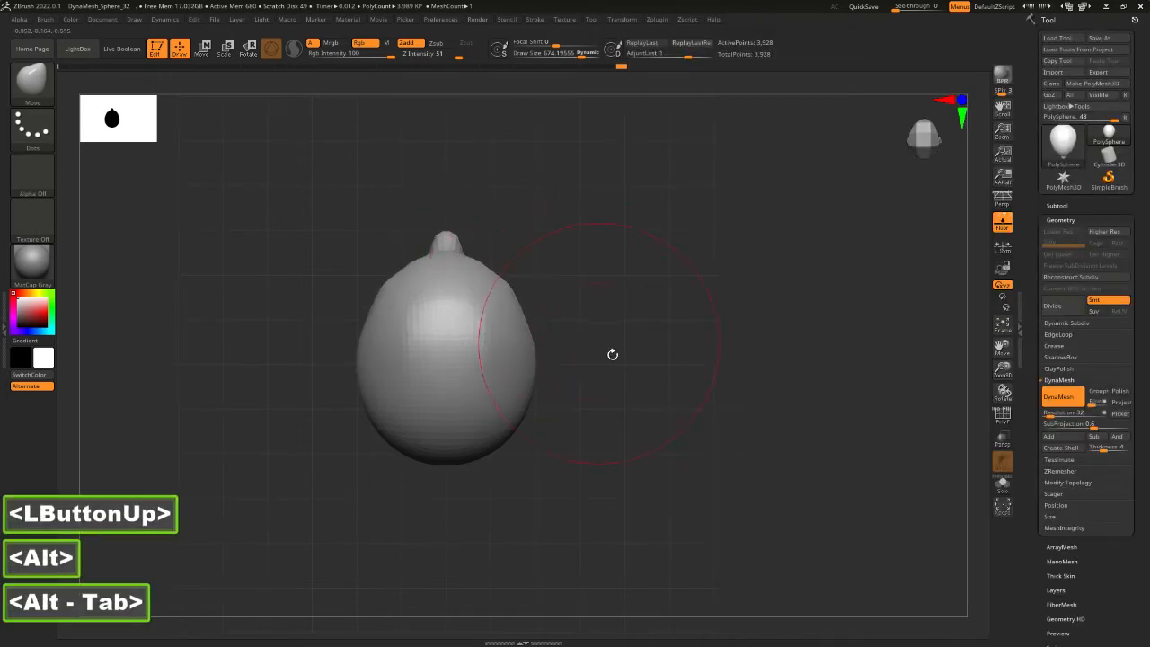
key("alt+Tab")
left_click(530, 359)
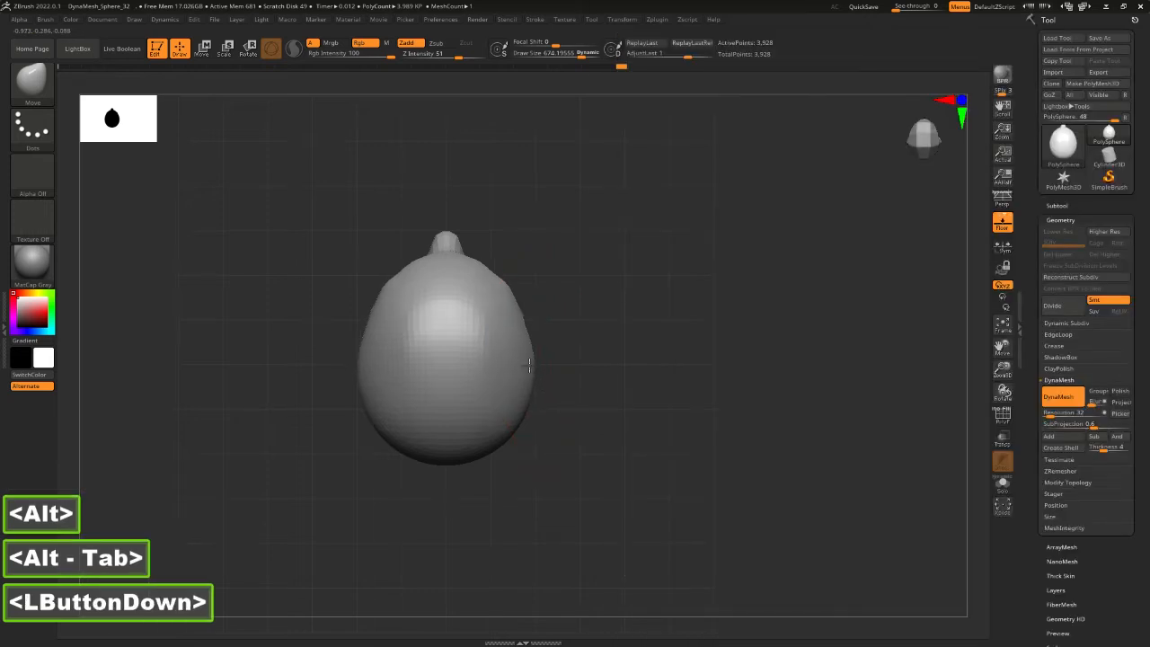
key("alt+Tab")
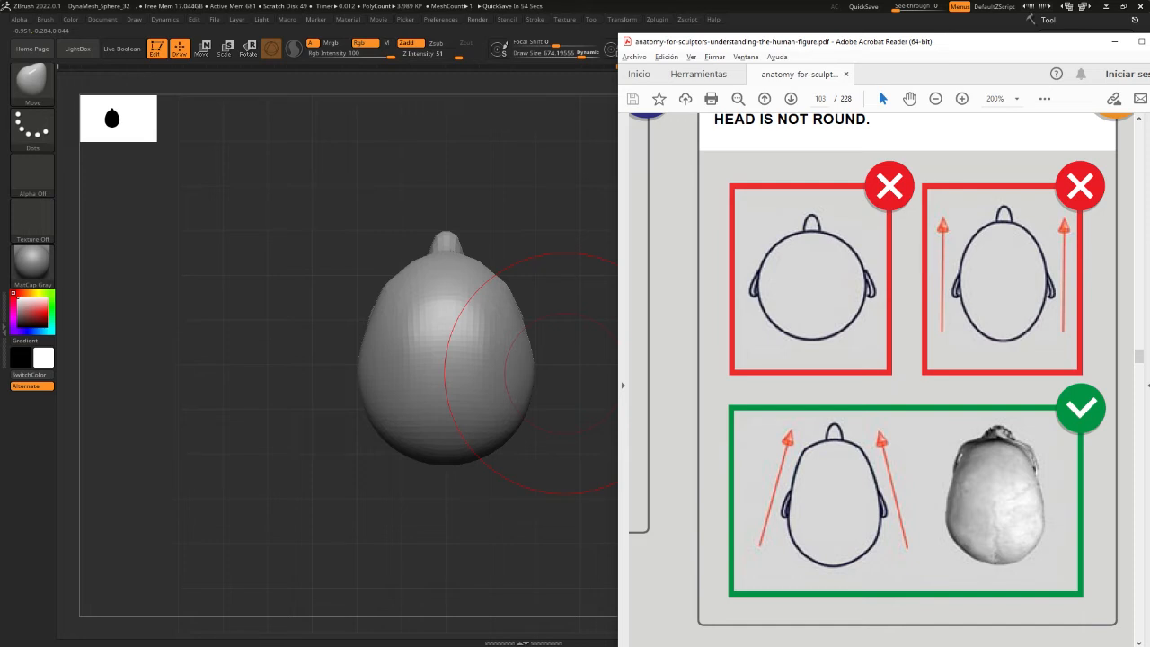
left_click(588, 366)
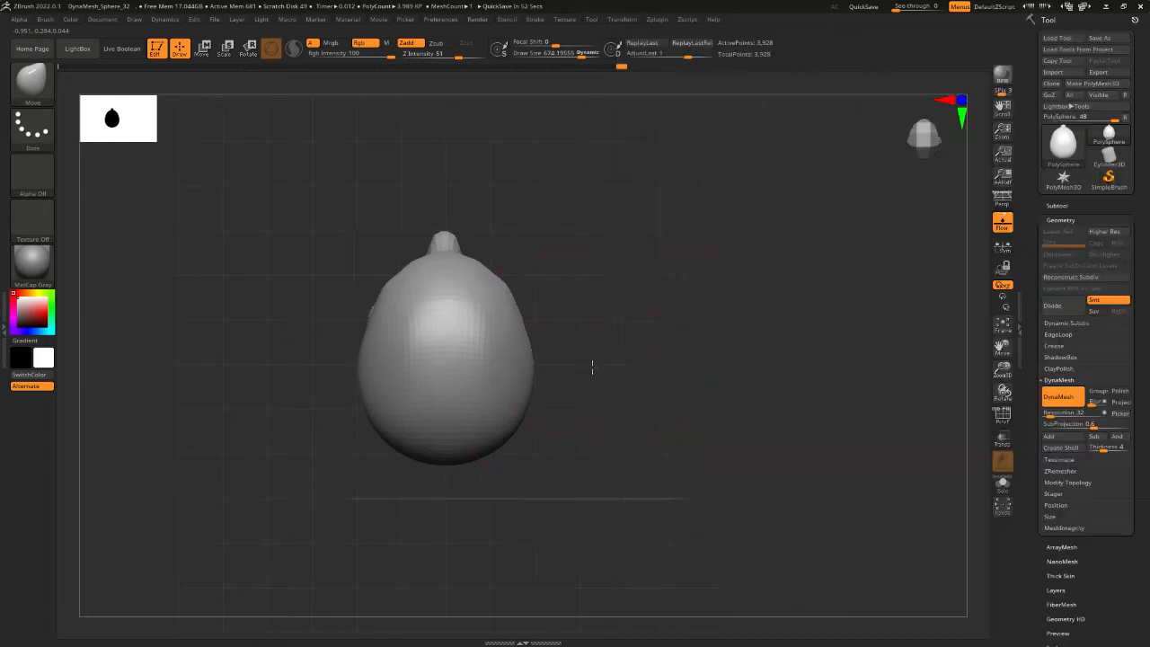
Raise the rear of the crown and fill out the lower back of the skull in side profile
mouse_move(590, 366)
left_mouse_down()
mouse_move(634, 331)
mouse_move(747, 299)
mouse_move(744, 321)
mouse_move(800, 356)
mouse_move(859, 365)
left_mouse_up()
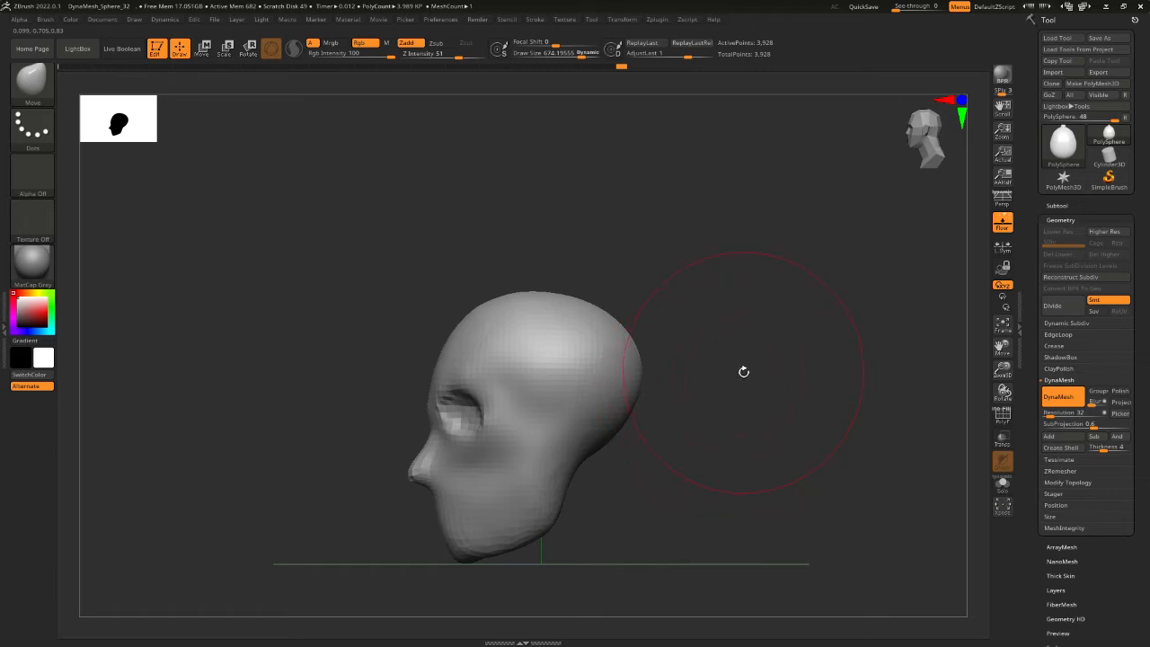
mouse_move(607, 319)
left_mouse_down()
mouse_move(614, 306)
mouse_move(558, 300)
left_mouse_up()
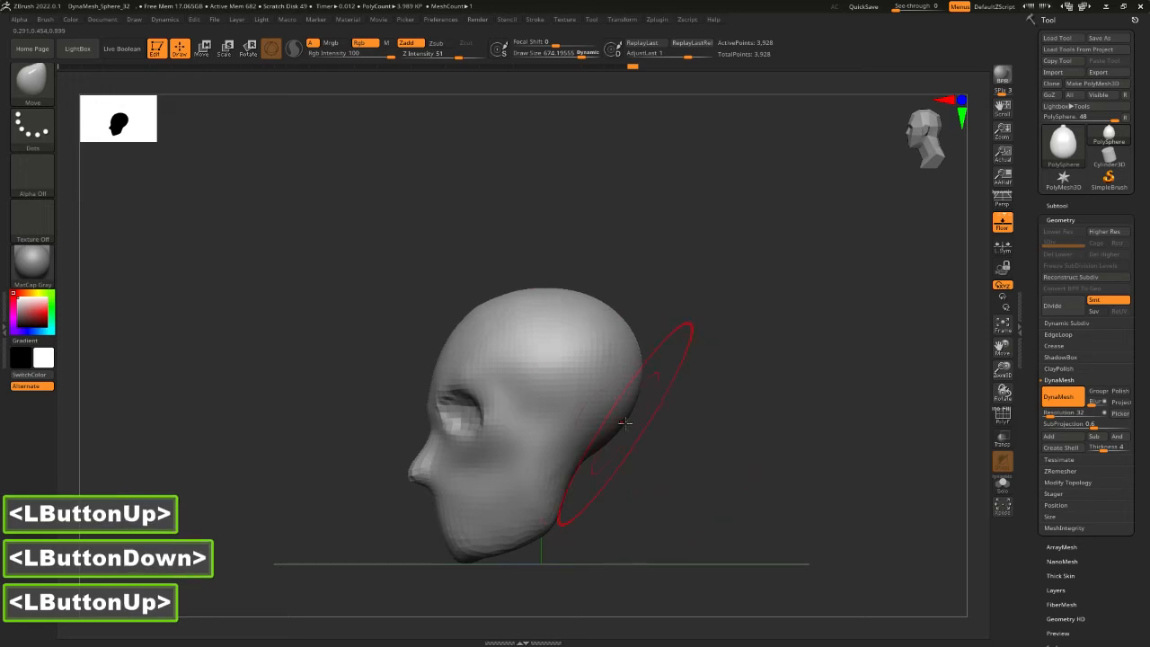
left_click_drag(621, 429, 629, 440)
left_click_drag(628, 439, 634, 432)
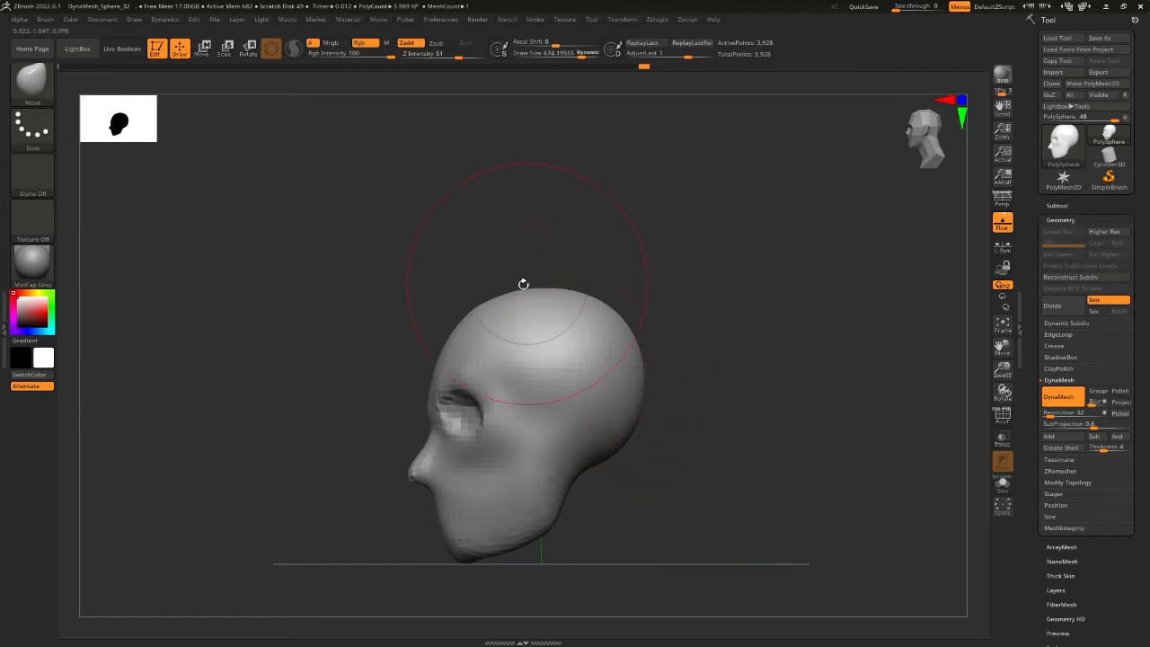
left_click_drag(517, 295, 659, 259)
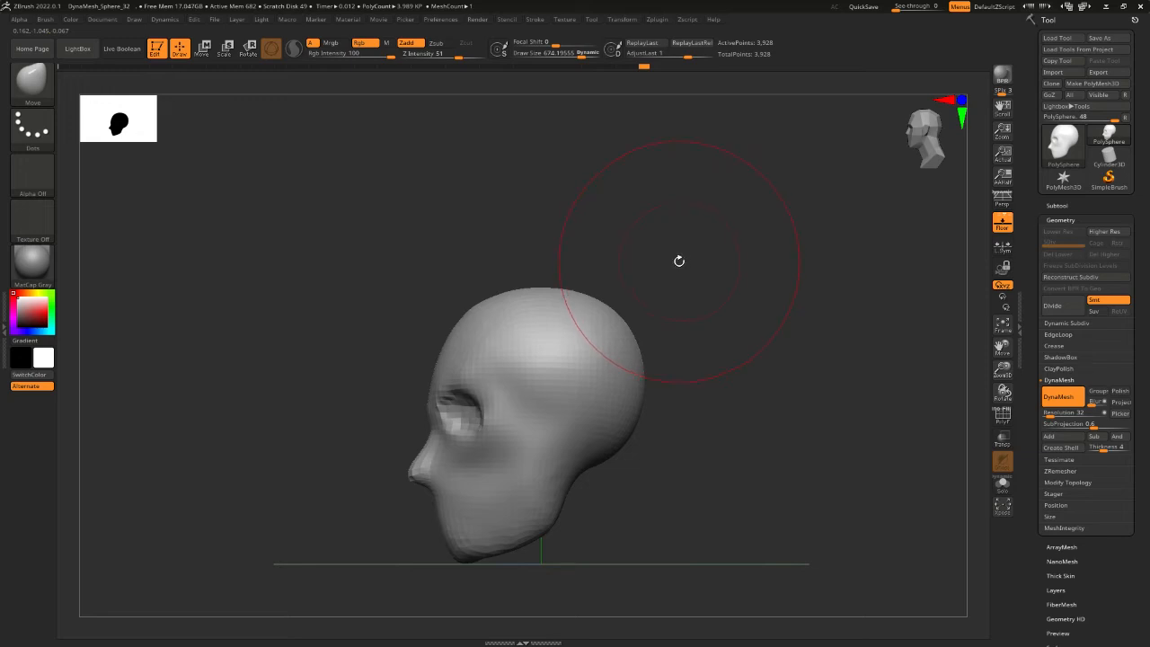
Set the Move brush's draw size to about 452 and adjust the inner eye socket from the front
left_click(145, 187)
left_click(143, 187)
left_click_drag(789, 448, 715, 395)
key("alt")
key("space")
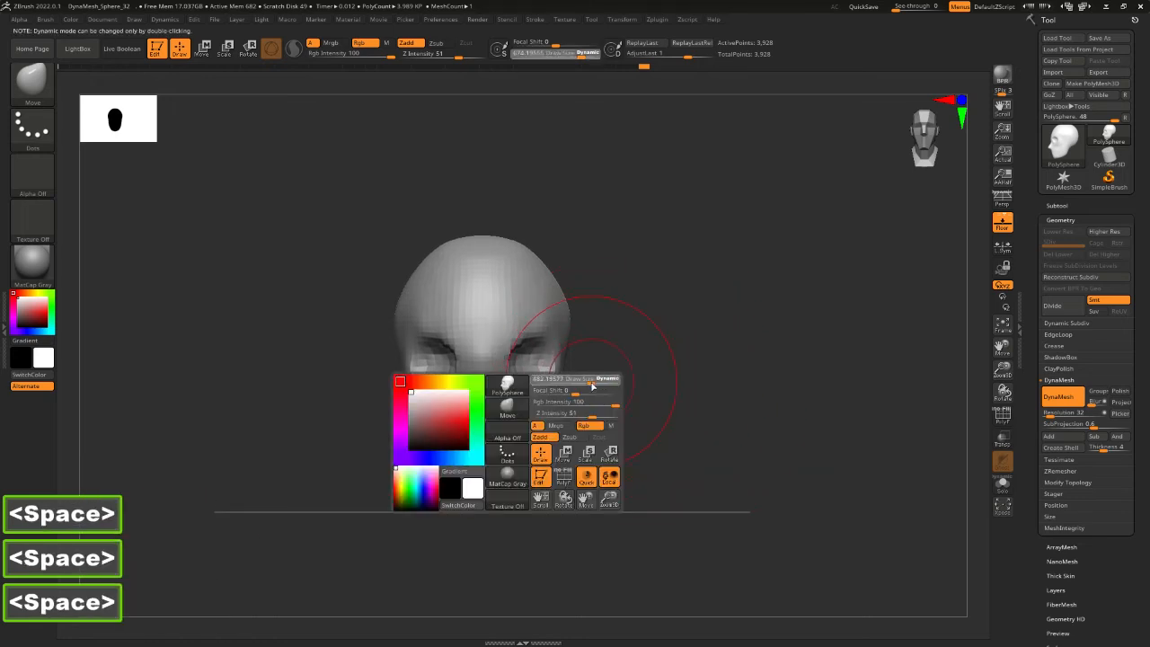
left_click_drag(592, 386, 589, 385)
mouse_move(511, 365)
left_mouse_down()
mouse_move(508, 374)
mouse_move(499, 360)
left_mouse_up()
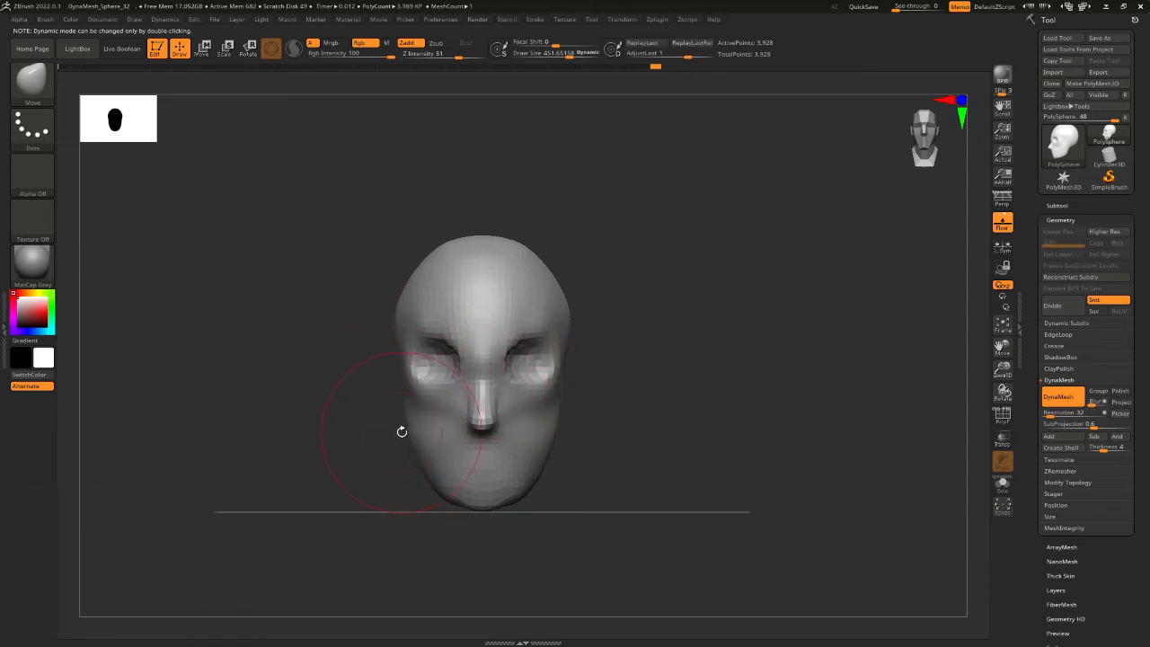
Widen the cheeks and the sides of the head at eye level, and push the brow area beside the nose bridge
left_click_drag(400, 431, 402, 426)
left_click(400, 361)
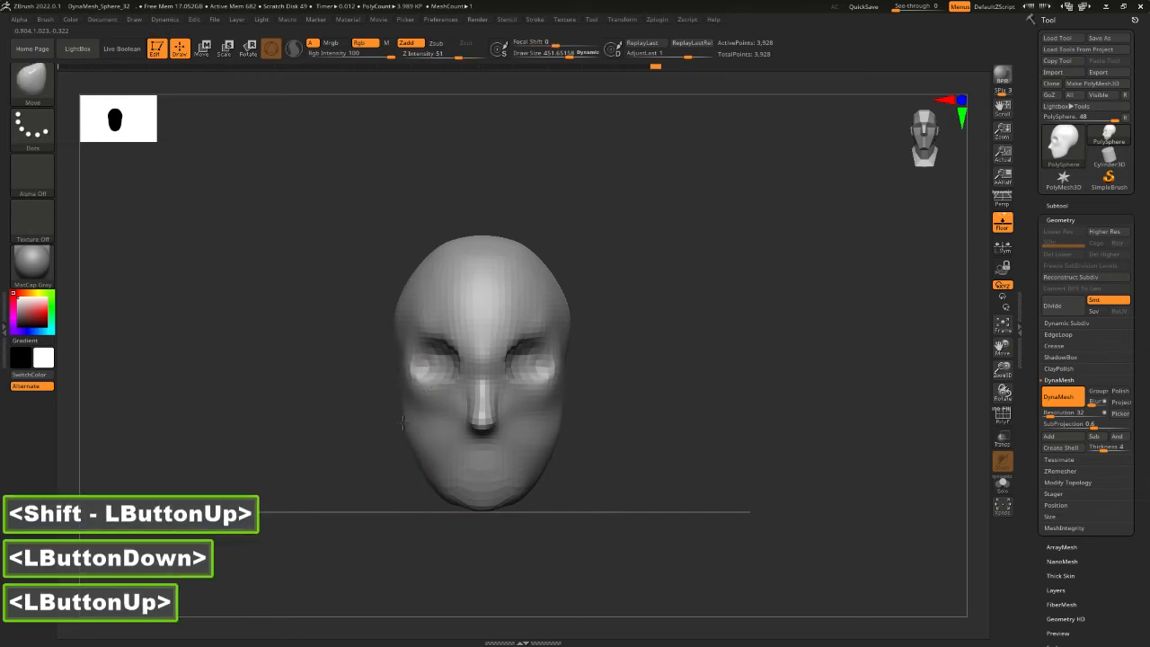
left_click_drag(402, 362, 390, 362)
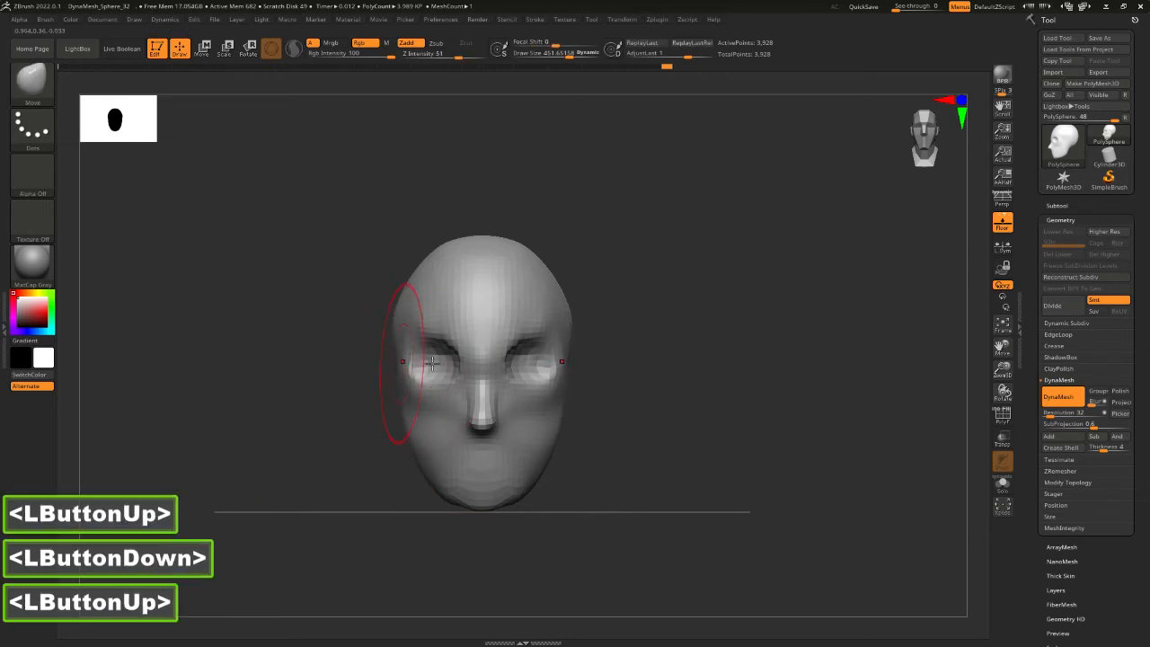
mouse_move(460, 362)
left_mouse_down()
mouse_move(445, 368)
mouse_move(462, 362)
mouse_move(423, 335)
mouse_move(453, 341)
mouse_move(425, 342)
mouse_move(432, 388)
mouse_move(432, 372)
mouse_move(447, 389)
mouse_move(484, 375)
mouse_move(491, 347)
left_mouse_up()
Undo the latest strokes on the face and switch to the ClayBuildup brush with a draw size of about 208
key("ctrl+z")
key("space")
key("space")
key("3")
key("ctrl+z")
key("ctrl+z")
key("space")
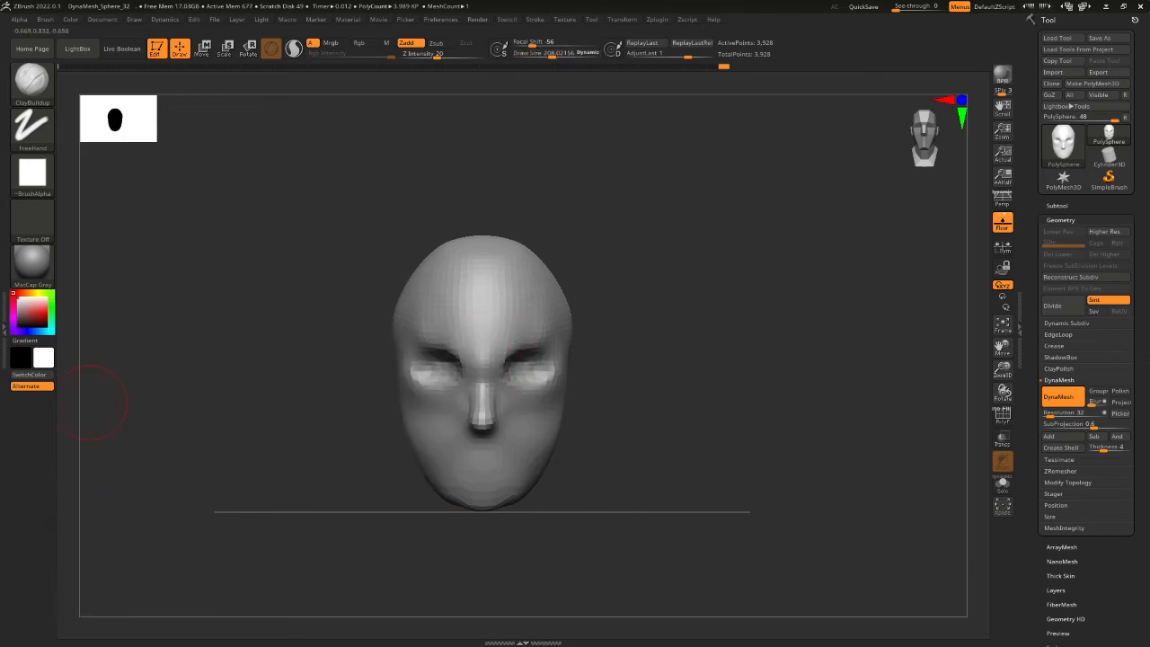
Switch to Discord to examine the other participant's shared head sculpt, and return to the front view of the head in ZBrush
left_click_drag(0, 40, 636, 92)
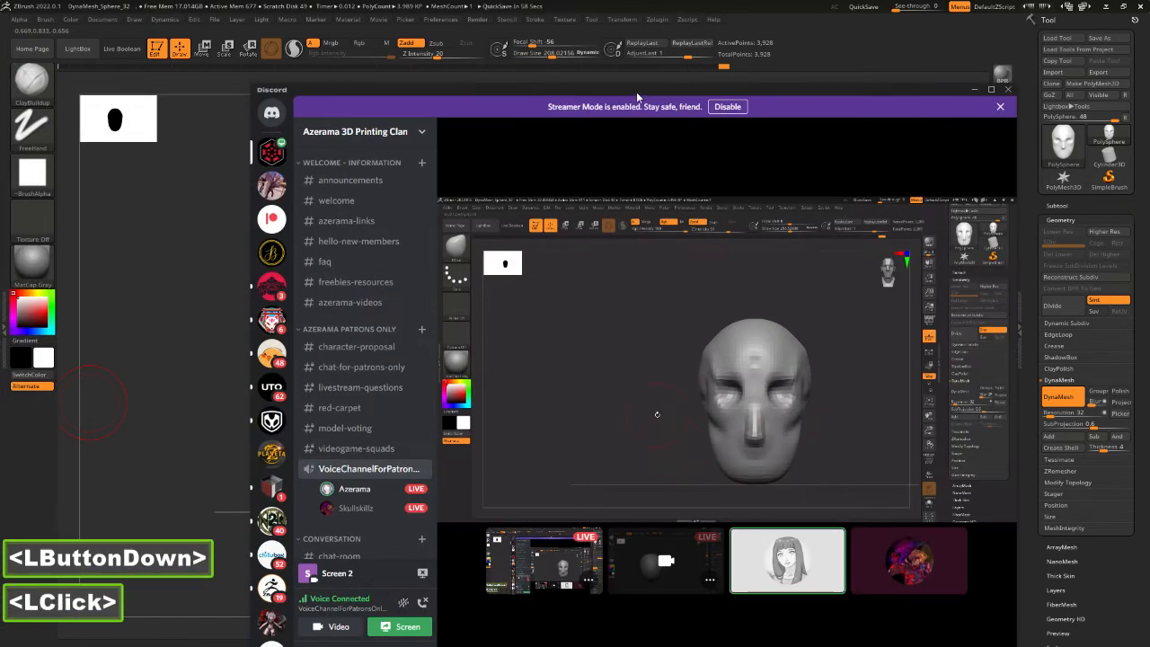
double_click(635, 92)
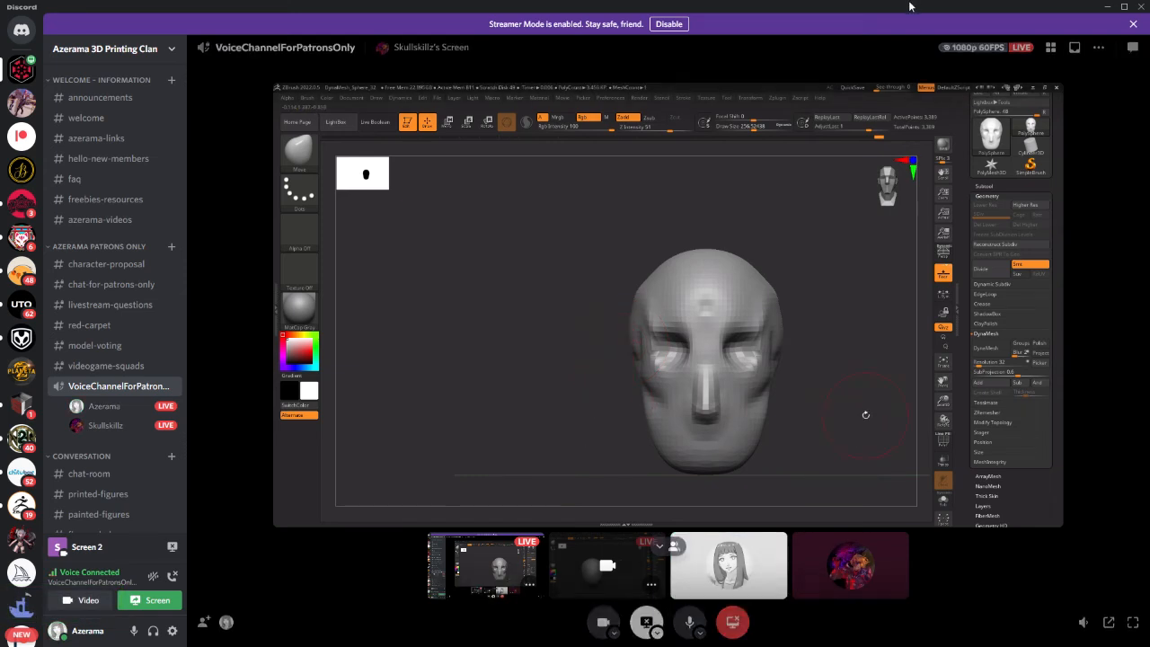
mouse_move(768, 288)
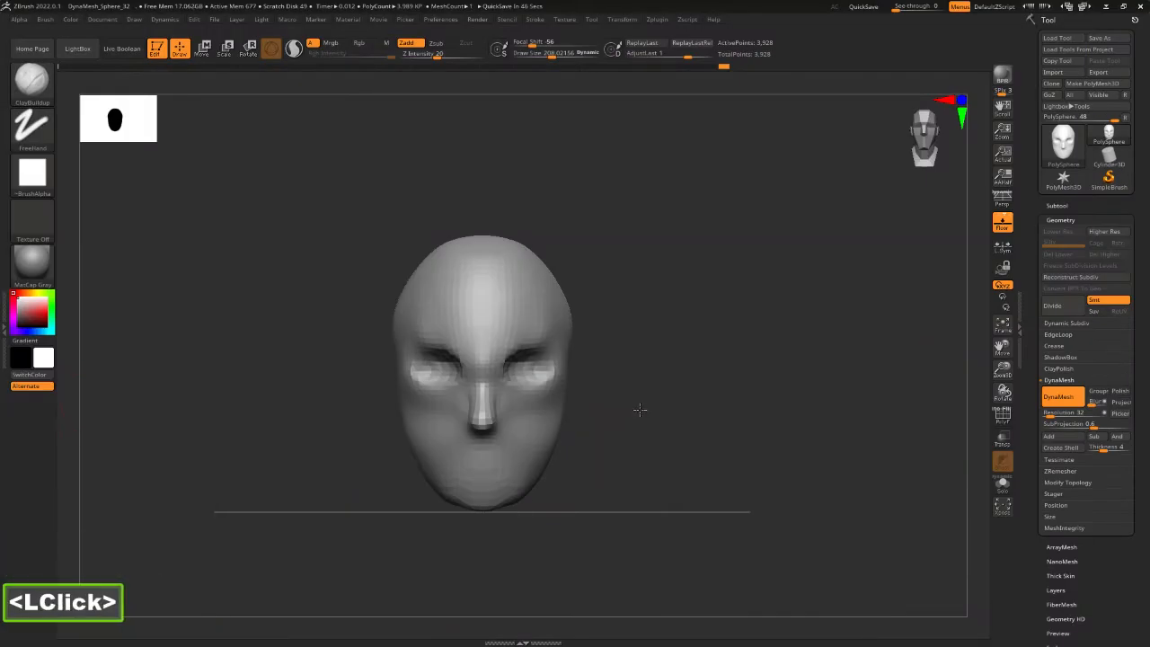
left_click_drag(640, 409, 638, 419, "shift")
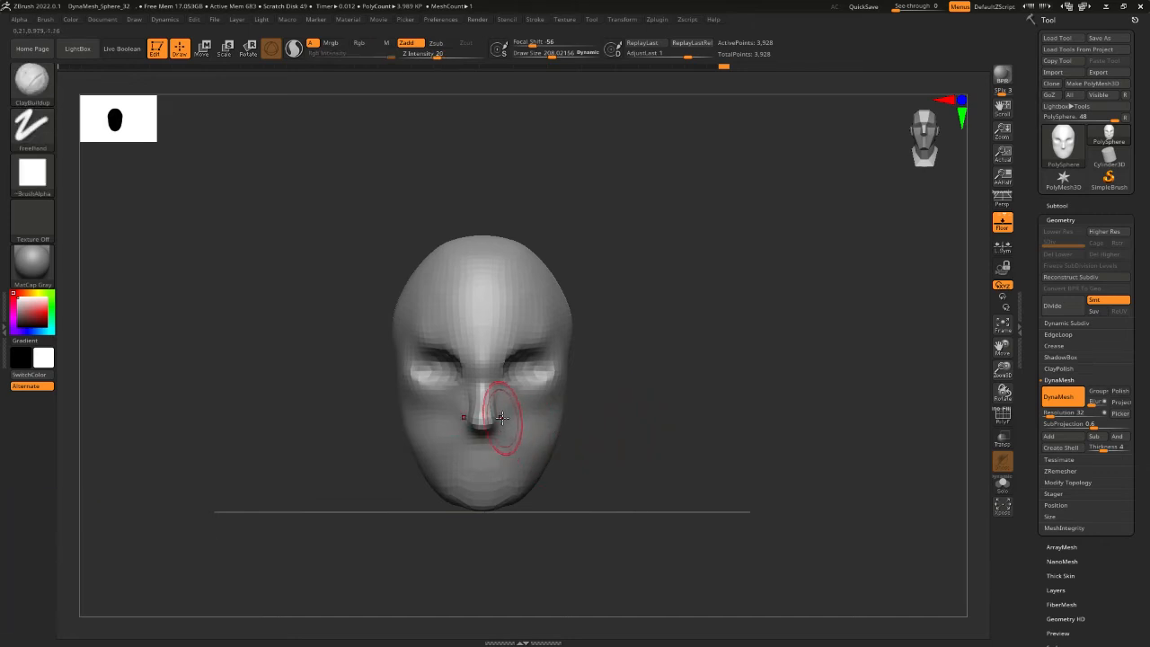
Select the ClayBuildup brush and set its draw size to about 146
key("3")
key("b")
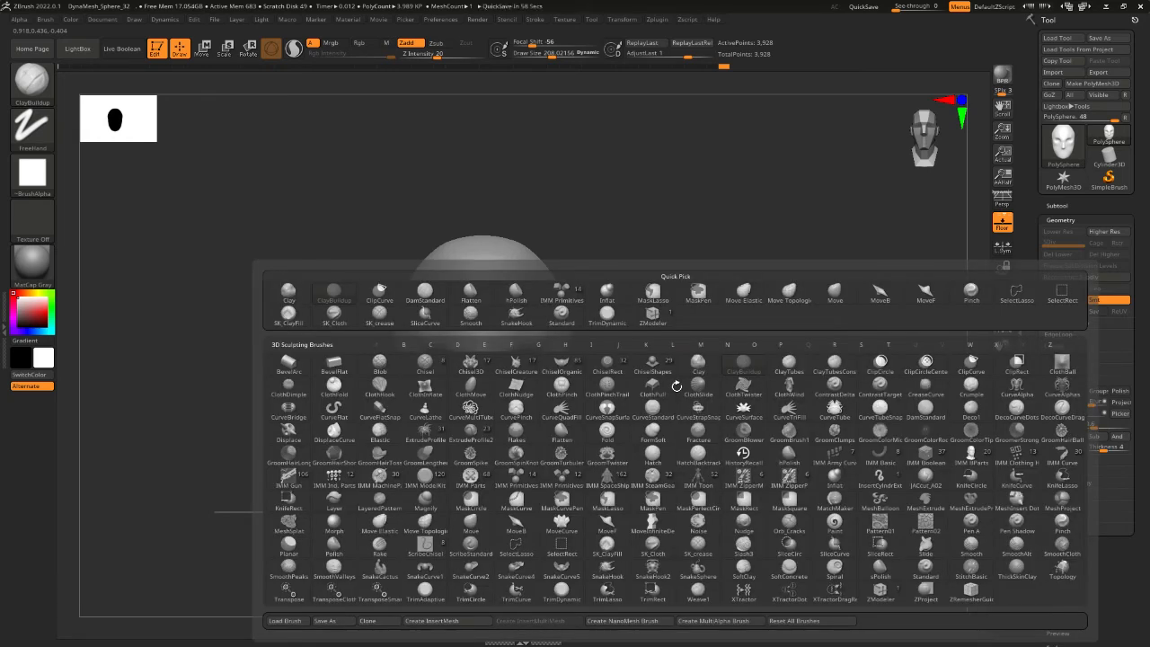
key("c")
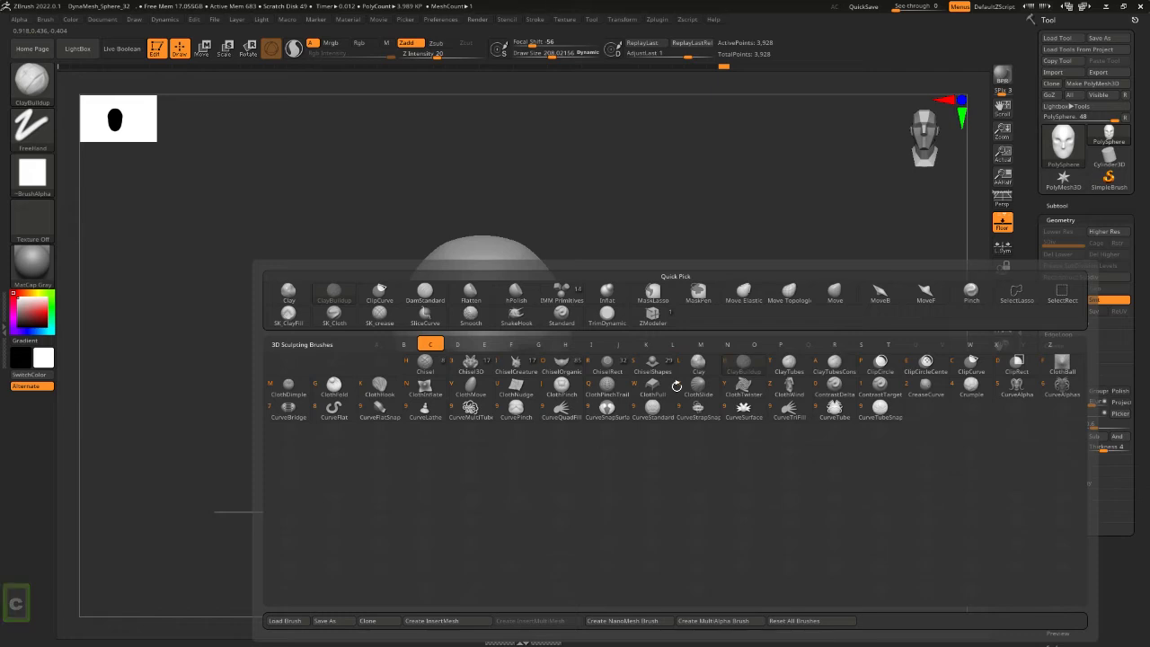
key("b")
key("space")
left_click_drag(626, 349, 628, 306)
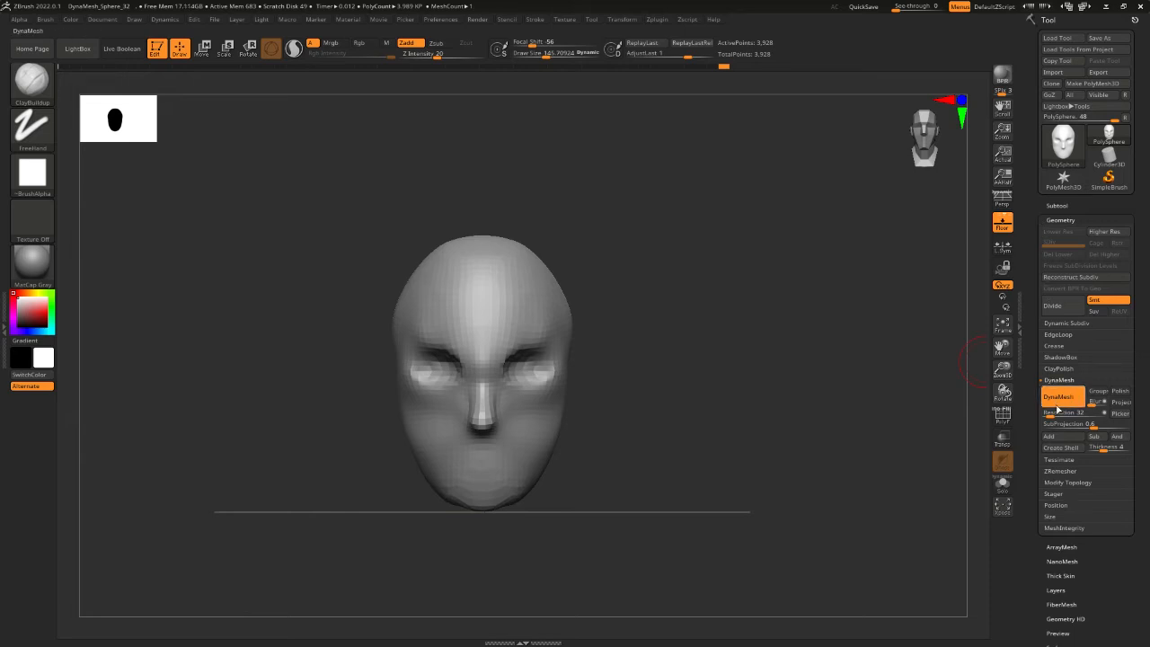
Remesh the head with DynaMesh at a resolution of 64 and check the wireframe density
left_click(1058, 411)
type("64")
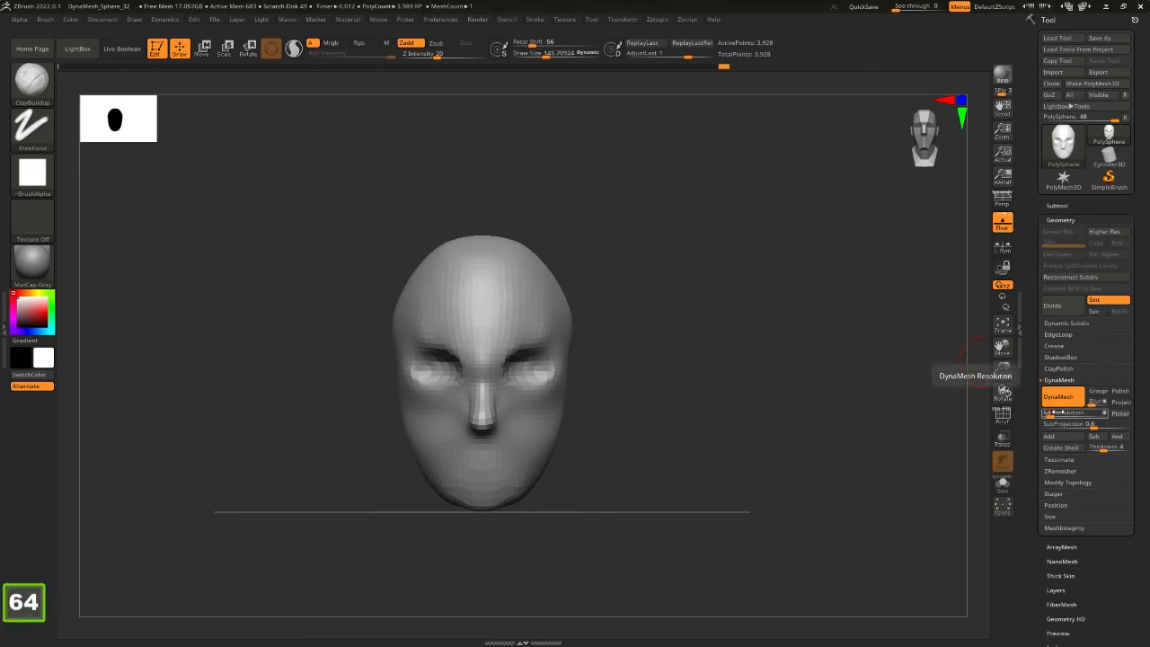
key("Return")
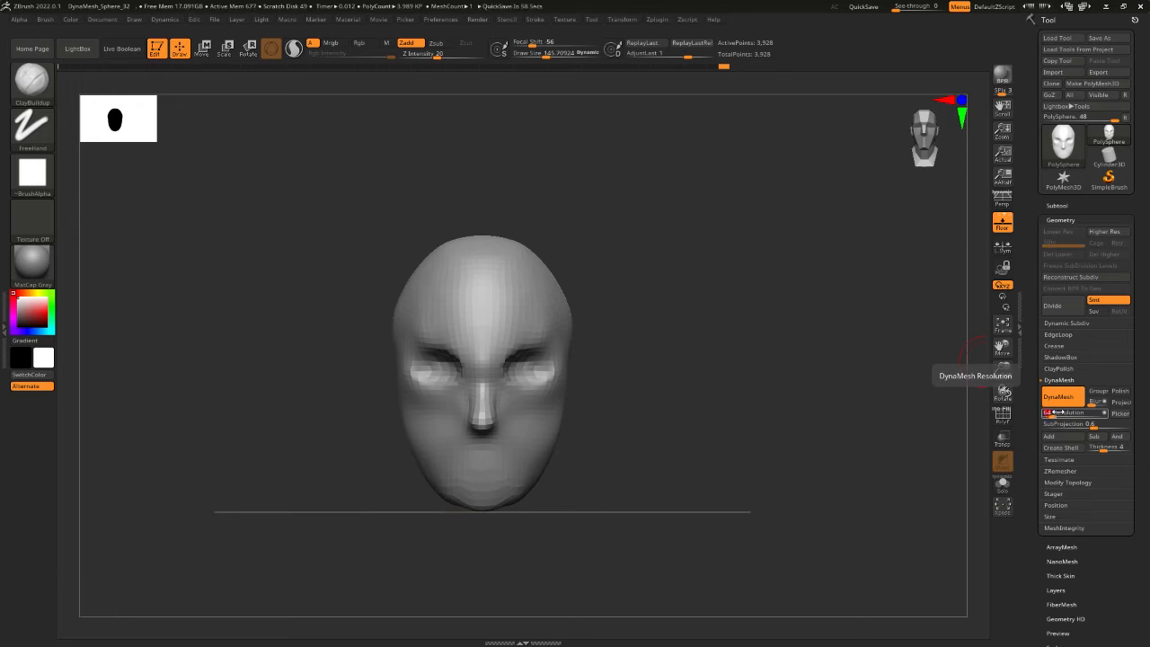
left_click(1055, 398)
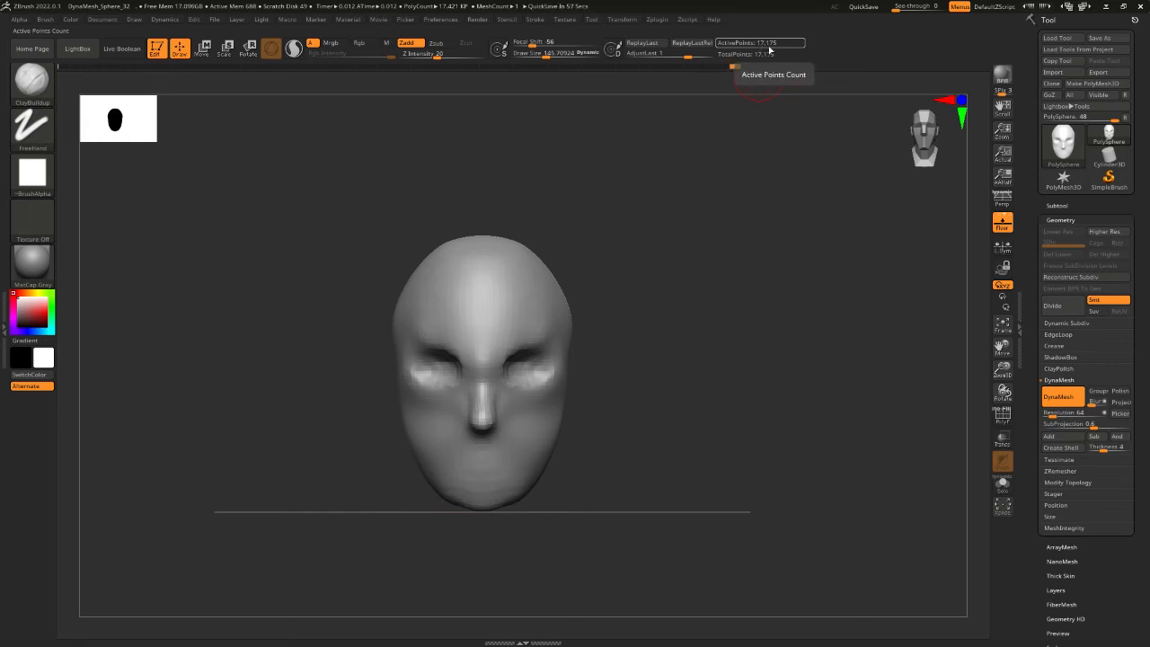
left_click(680, 352, "shift")
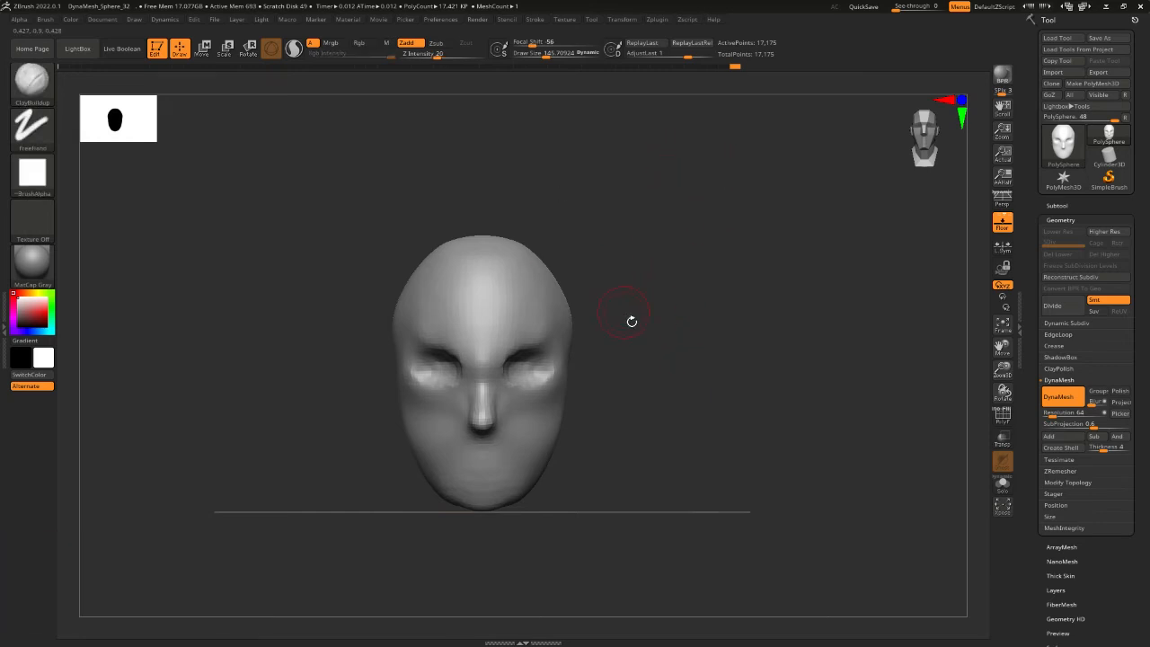
key("shift+f")
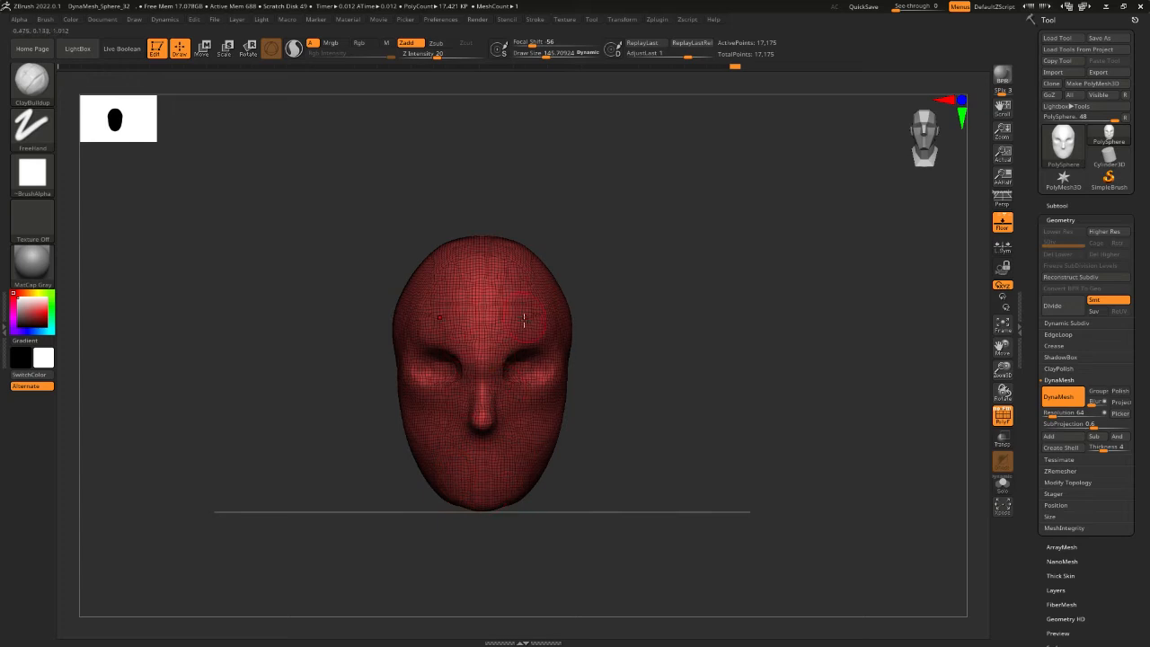
key("shift+f")
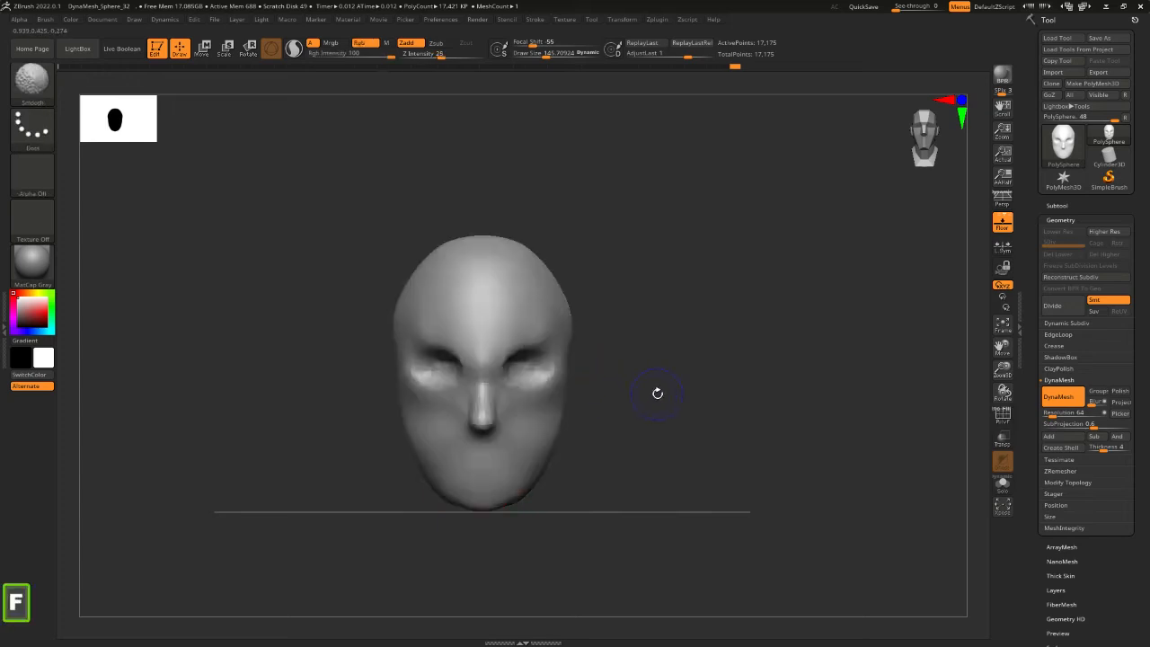
Set the draw size to about 95 and build up clay along both brow ridges toward the nose bridge
left_click_drag(656, 393, 642, 364, "alt")
left_click(637, 354, "alt")
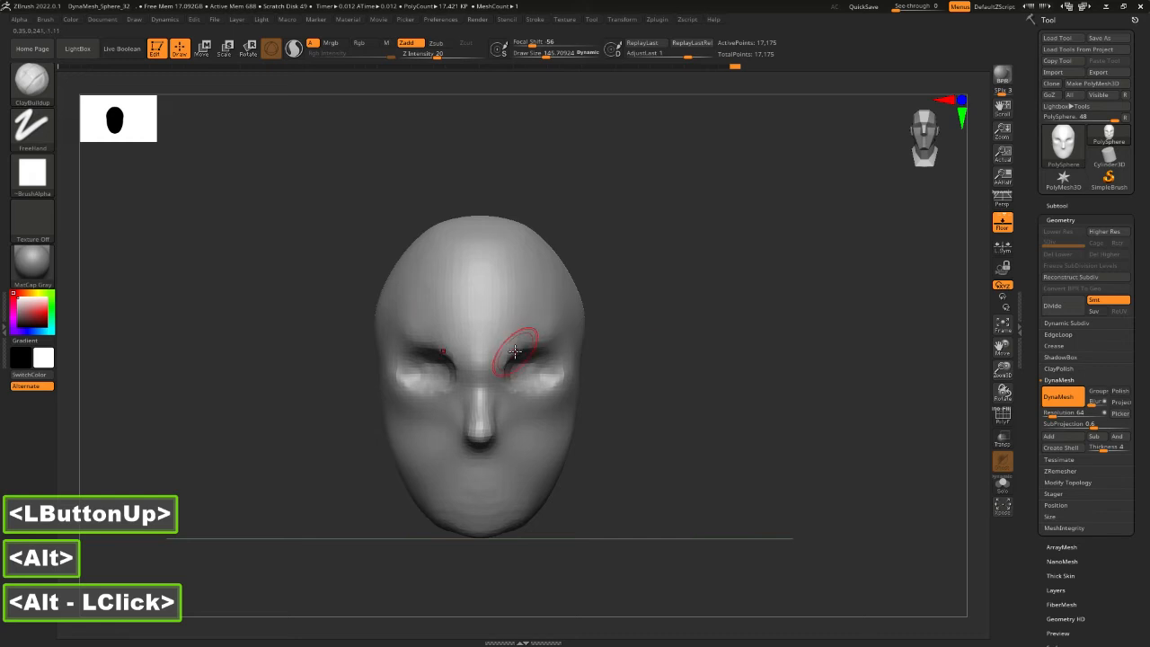
key("space")
mouse_move(514, 351)
left_mouse_down()
mouse_move(498, 344)
mouse_move(557, 332)
mouse_move(505, 345)
mouse_move(495, 360)
left_mouse_up()
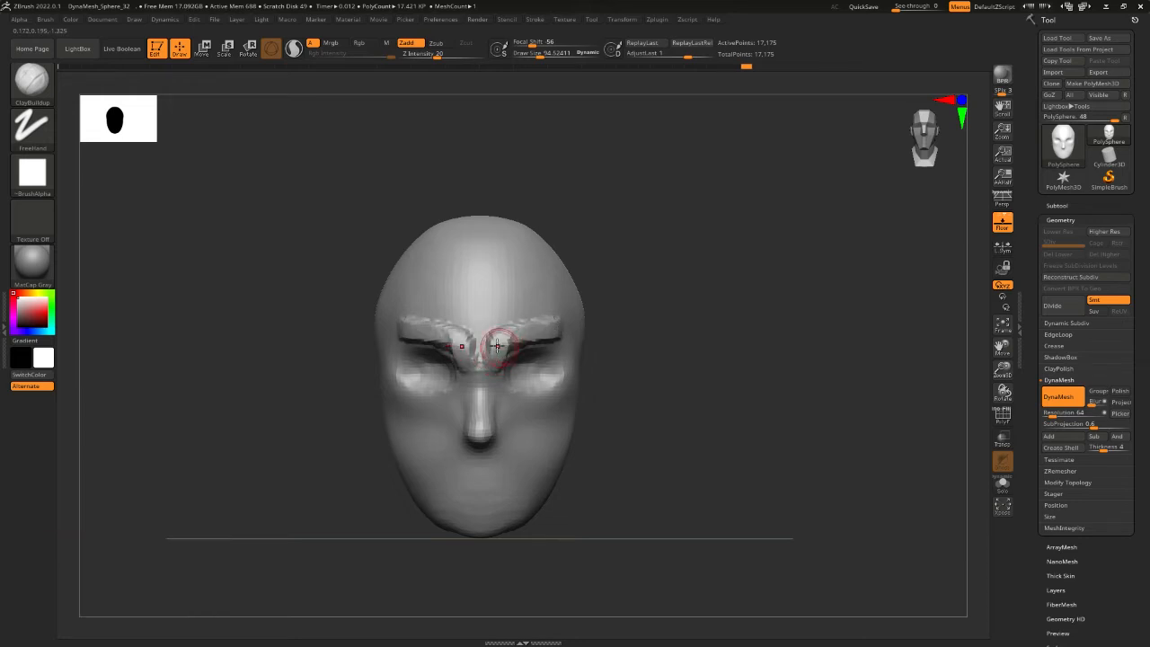
Smooth the brow ridges into the nose bridge and reshape the outer ends of the brows
mouse_move(497, 347)
left_mouse_down("shift")
mouse_move(556, 333)
mouse_move(483, 349)
mouse_move(543, 333)
left_mouse_up("shift")
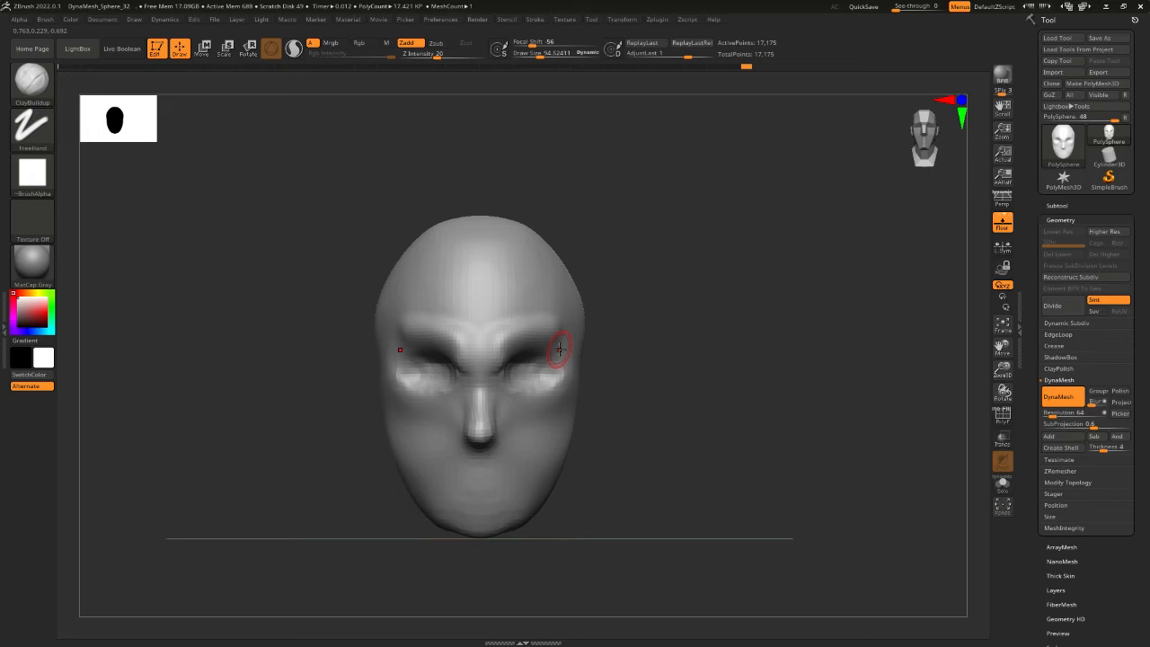
left_click_drag(496, 336, 502, 331, "shift")
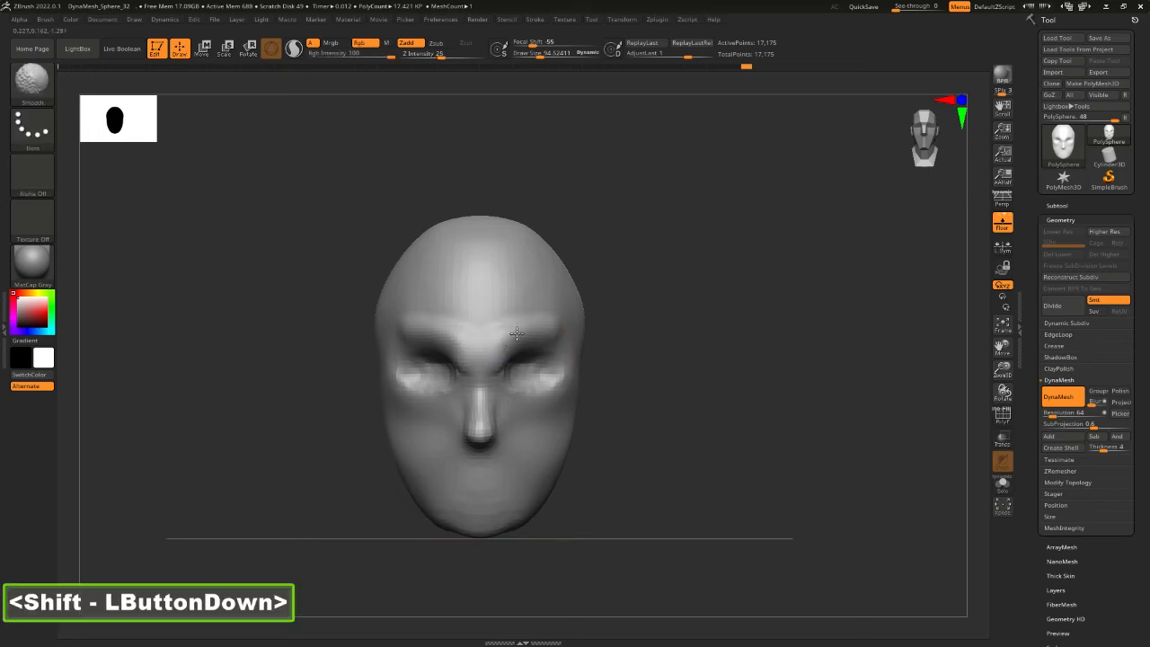
left_click_drag(474, 374, 463, 383, "shift")
left_click_drag(413, 334, 399, 326, "shift")
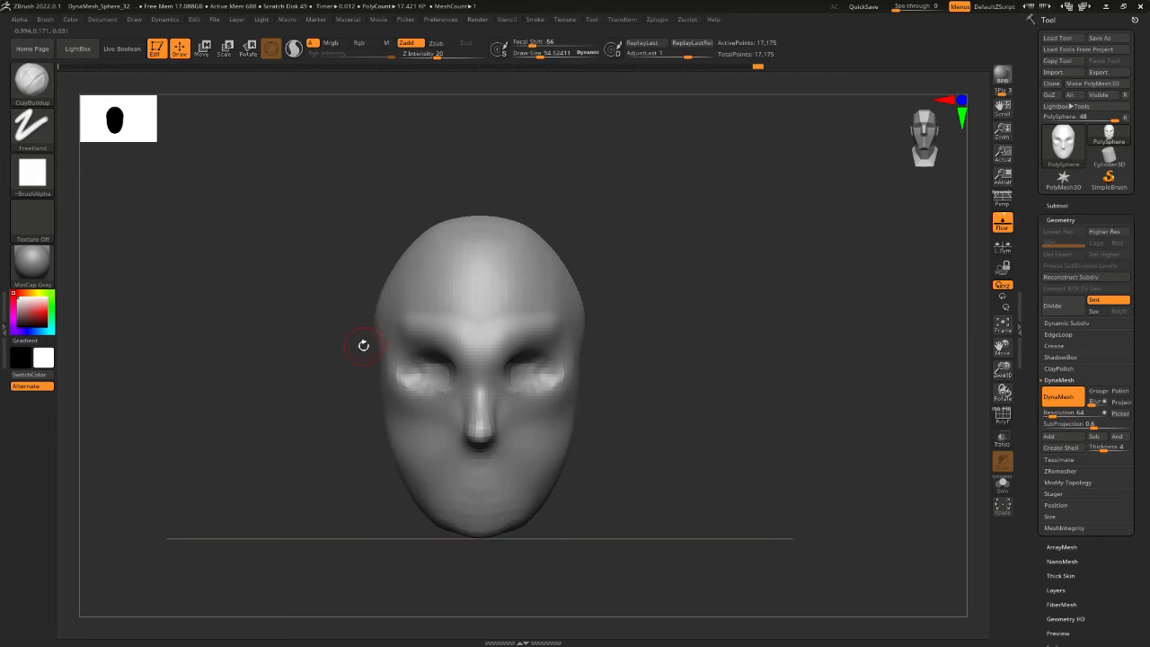
left_click_drag(395, 339, 387, 342)
mouse_move(417, 338)
left_mouse_down("shift")
mouse_move(399, 334)
mouse_move(470, 333)
mouse_move(526, 368)
left_mouse_up("shift")
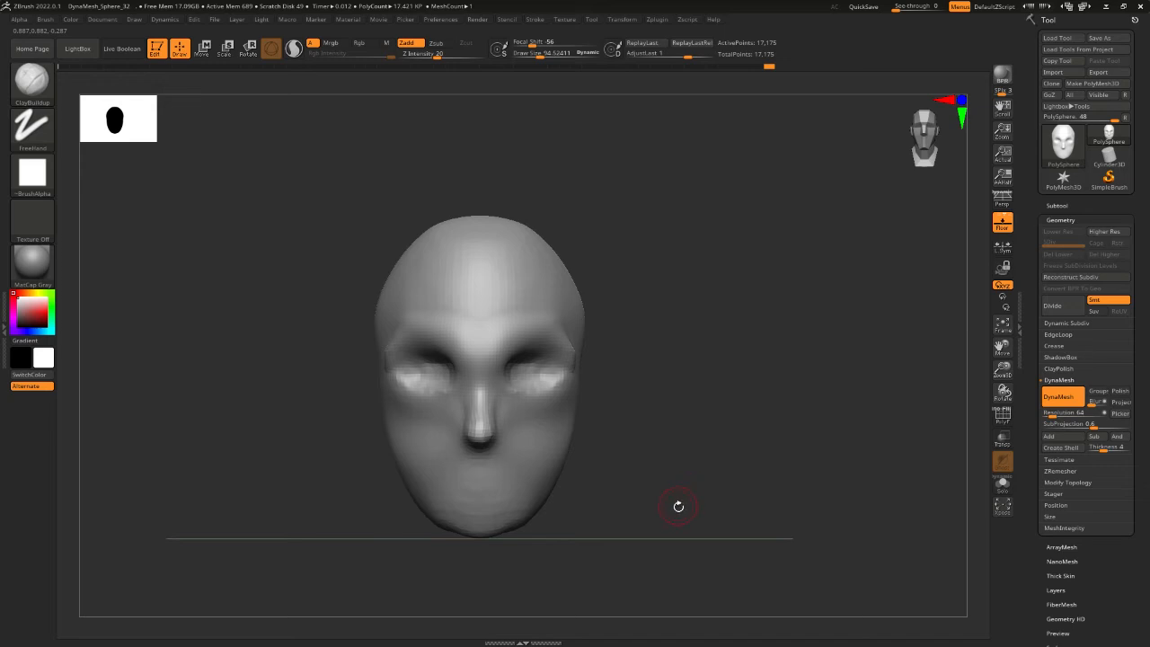
Reduce the draw size to about 86, add thicker clay to the brow ridges and check them from below
left_click_drag(638, 387, 621, 359, "alt")
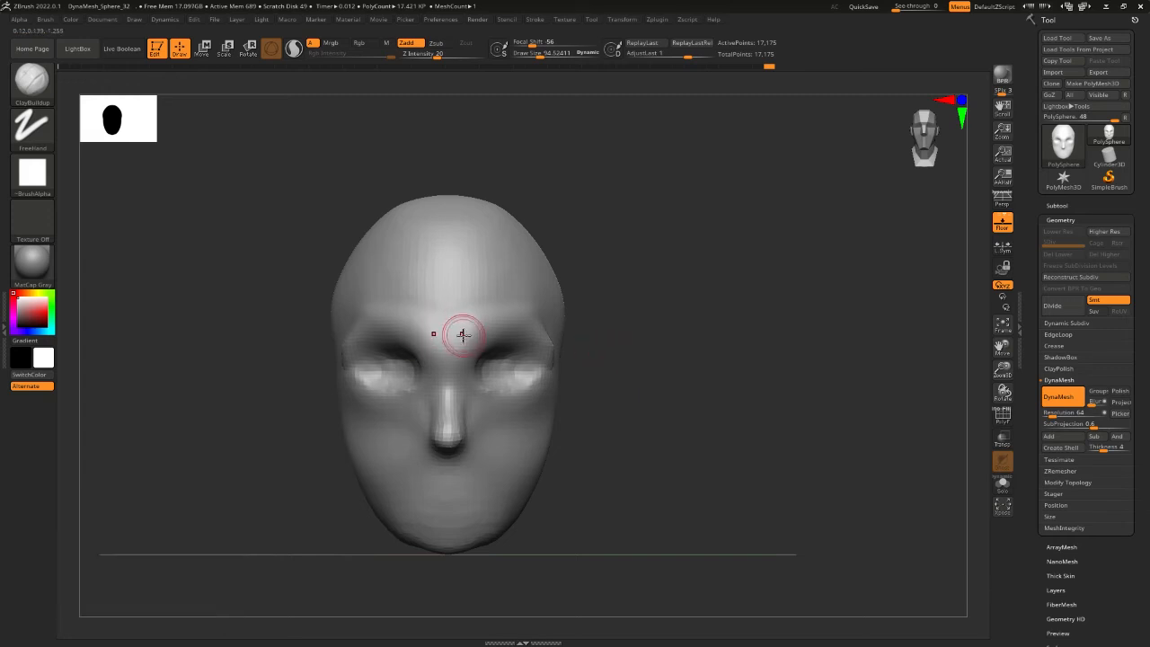
key("space")
mouse_move(472, 339)
left_mouse_down()
mouse_move(525, 331)
mouse_move(467, 352)
mouse_move(531, 330)
left_mouse_up()
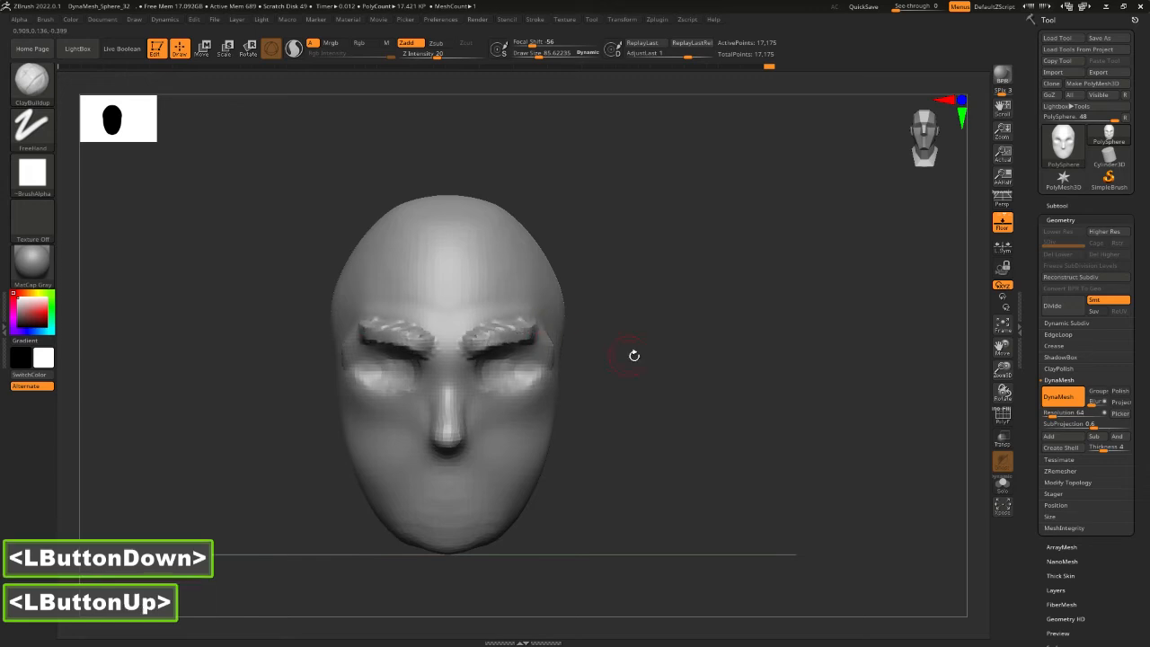
left_click_drag(634, 354, 621, 247)
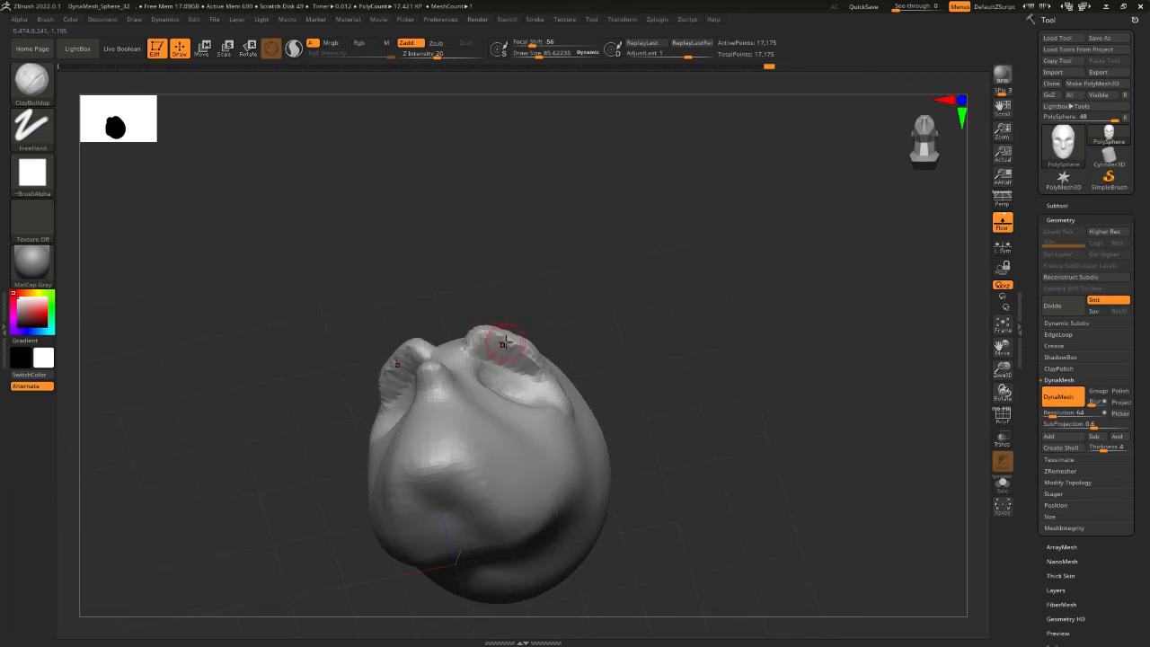
left_click_drag(611, 309, 624, 362, "shift")
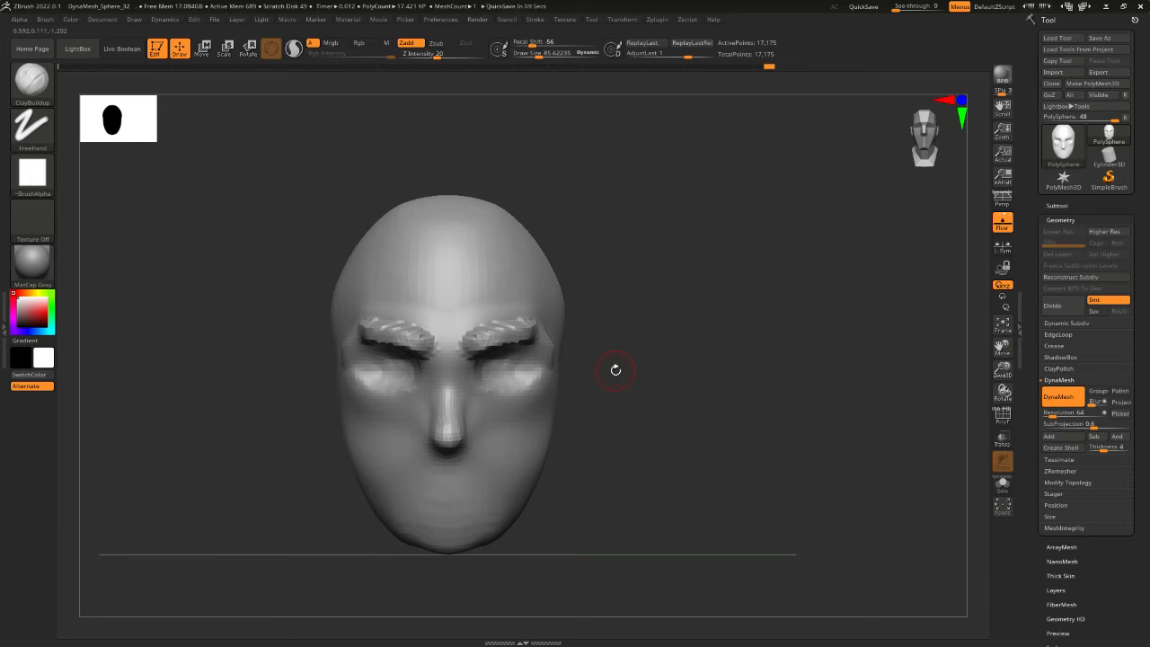
Undo the latest brow strokes, rework the ridges above the eye sockets and smooth them
key("ctrl+z")
mouse_move(476, 344)
left_mouse_down()
mouse_move(533, 334)
mouse_move(526, 322)
mouse_move(534, 333)
mouse_move(516, 330)
mouse_move(537, 333)
mouse_move(471, 350)
mouse_move(631, 318)
mouse_move(629, 260)
mouse_move(581, 294)
mouse_move(580, 262)
left_mouse_up()
key("ctrl+z")
key("ctrl+z")
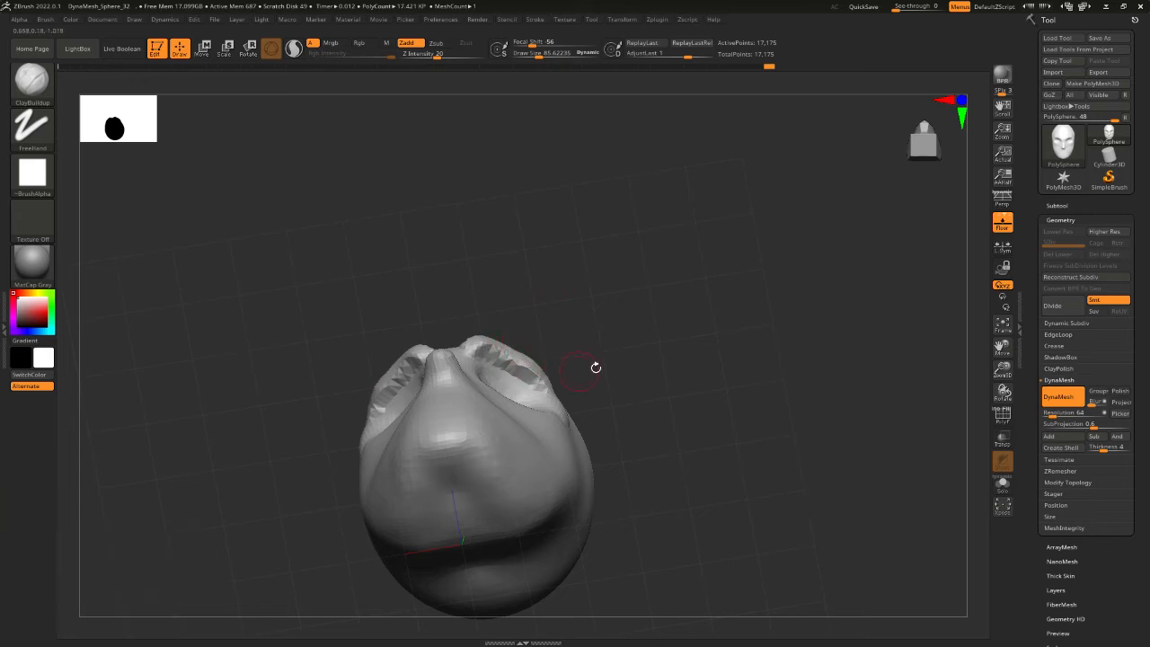
left_click_drag(596, 367, 611, 411, "shift")
mouse_move(479, 342)
left_mouse_down("shift")
mouse_move(560, 332)
mouse_move(588, 264)
left_mouse_up("shift")
left_click_drag(654, 302, 665, 341, "shift")
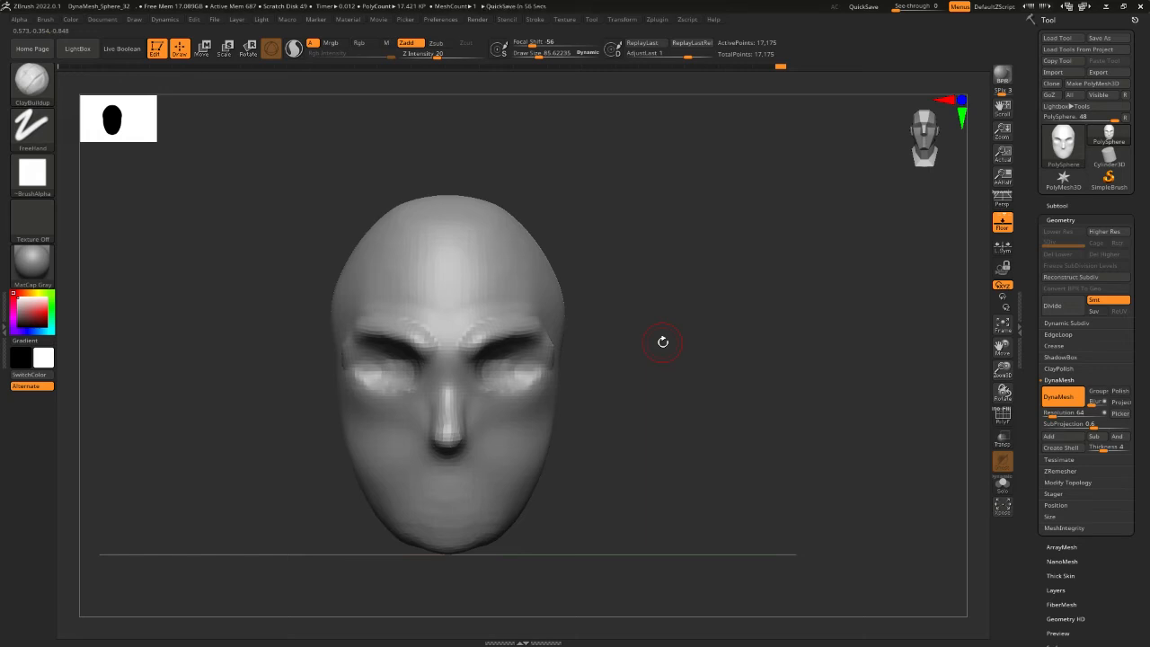
Choose the TrimDynamic brush and flatten the brow ridges from the outer ends toward the nose bridge
key("b")
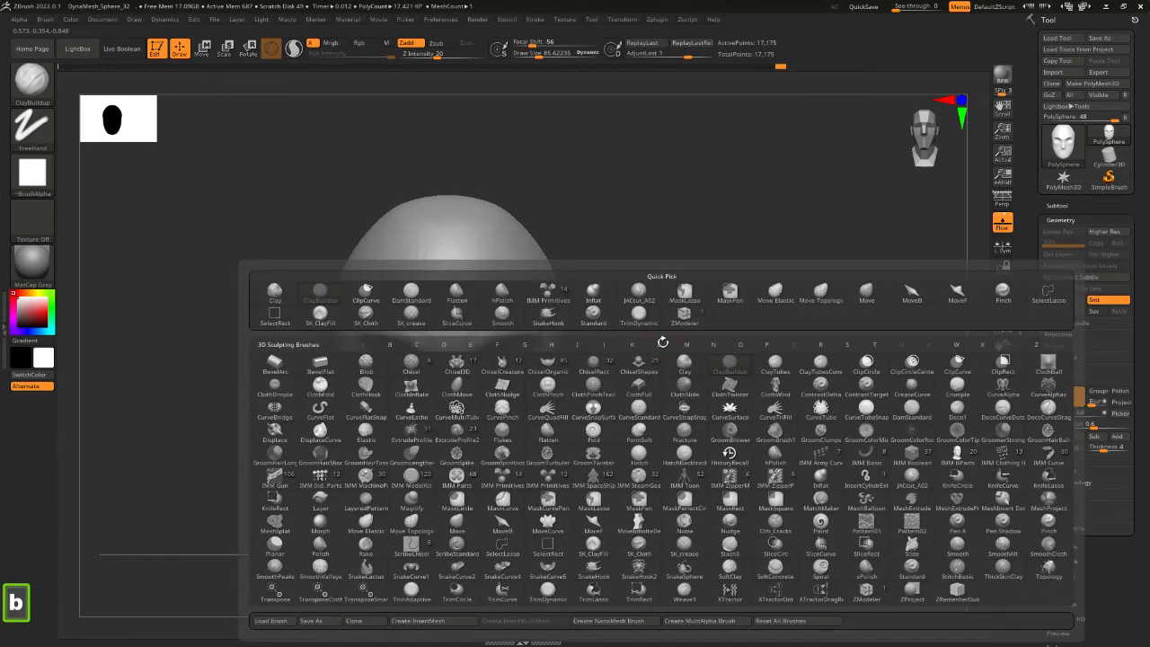
key("t")
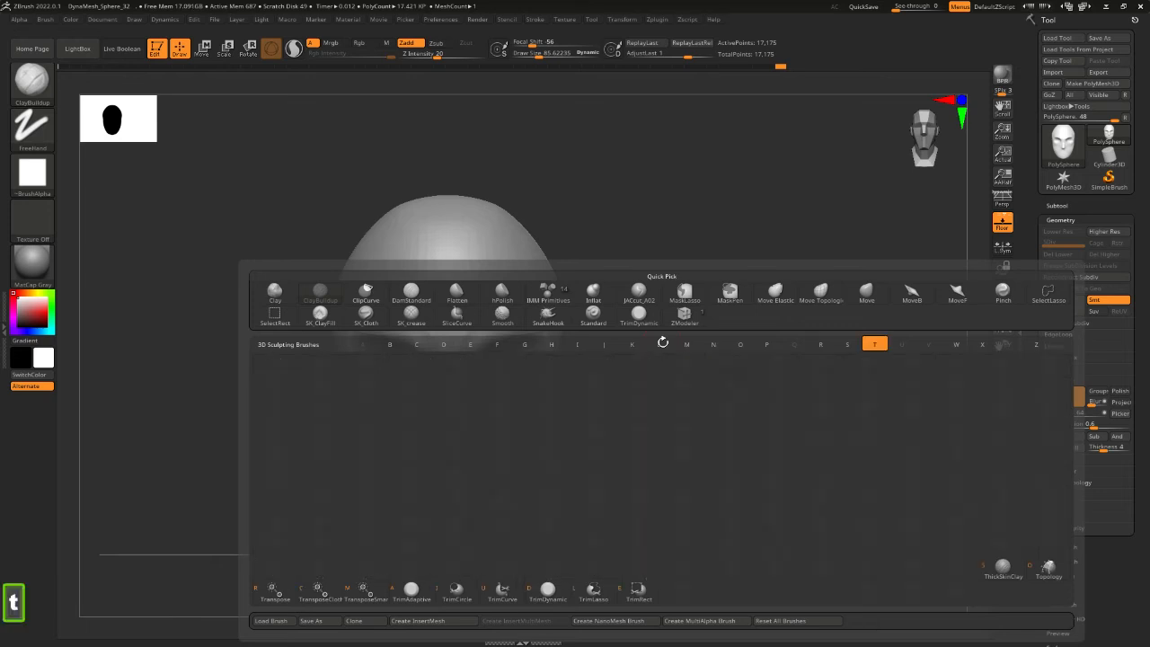
left_click(539, 595)
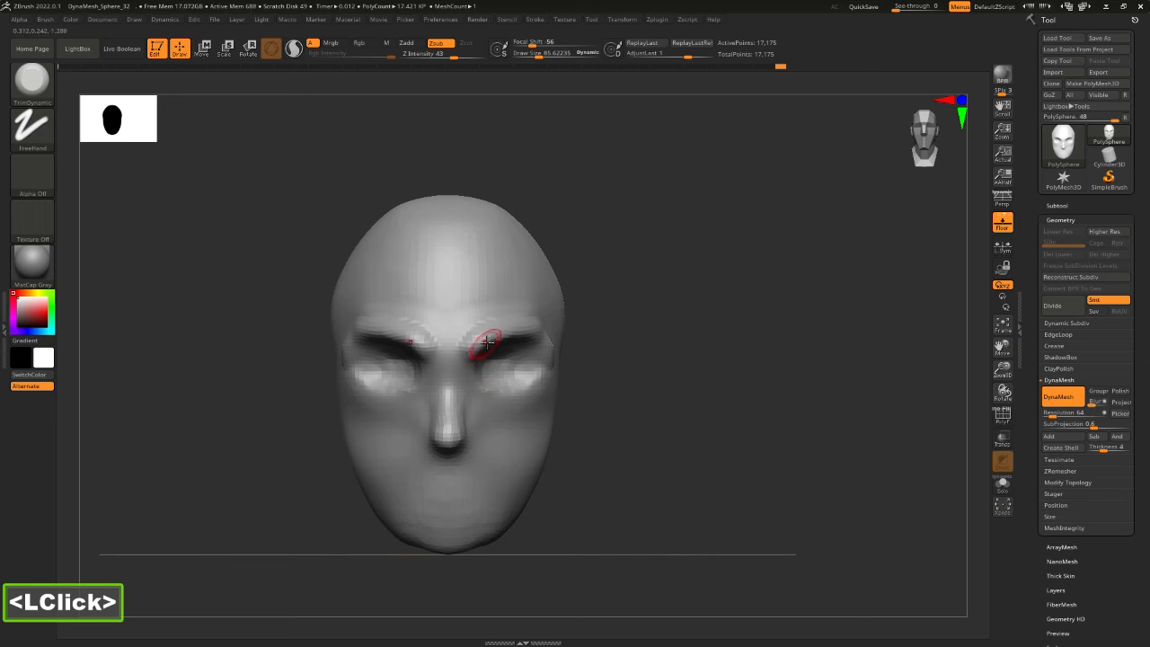
mouse_move(495, 336)
left_mouse_down()
mouse_move(468, 352)
mouse_move(498, 336)
left_mouse_up()
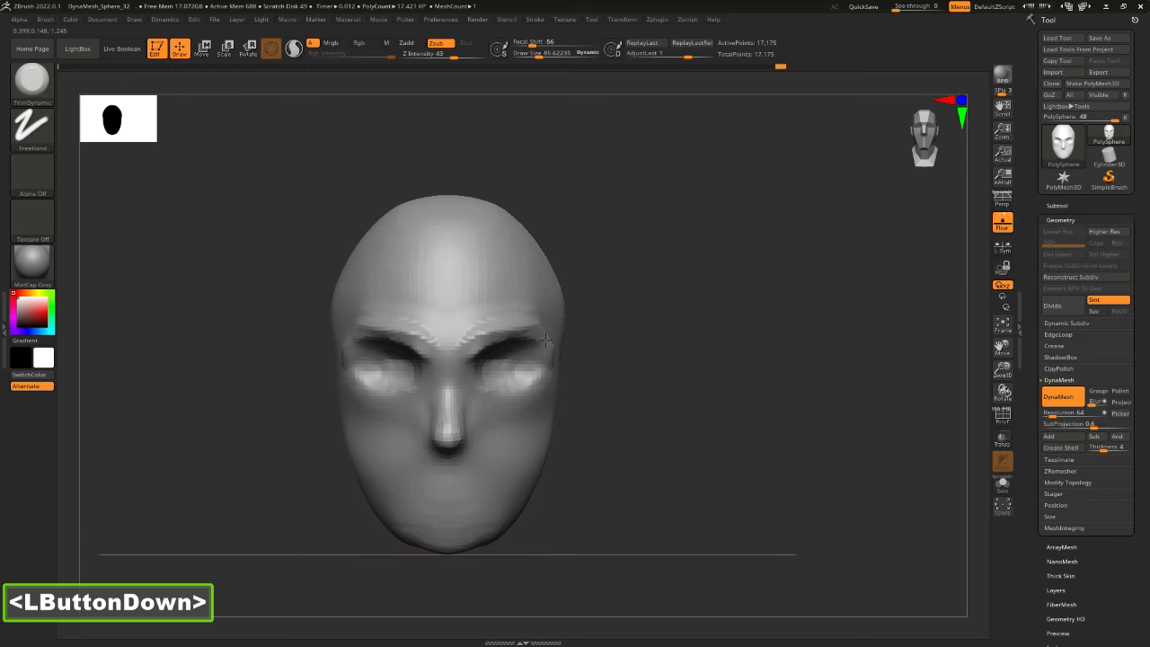
left_click_drag(515, 331, 464, 345)
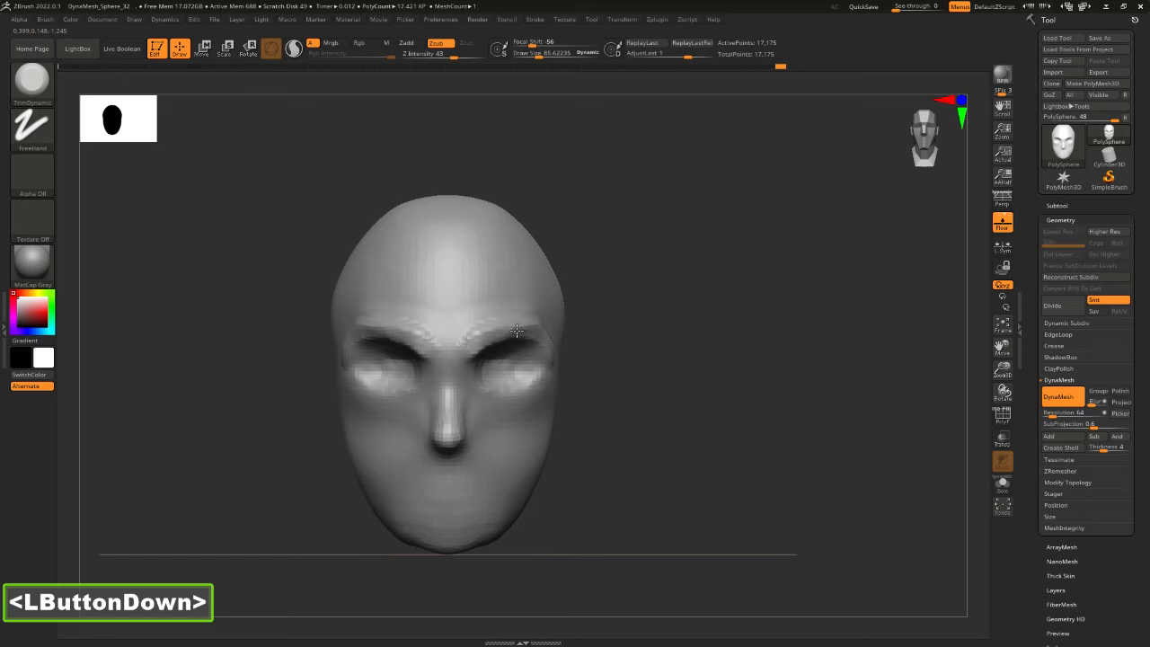
mouse_move(537, 331)
left_mouse_down()
mouse_move(465, 339)
mouse_move(489, 332)
mouse_move(456, 353)
left_mouse_up()
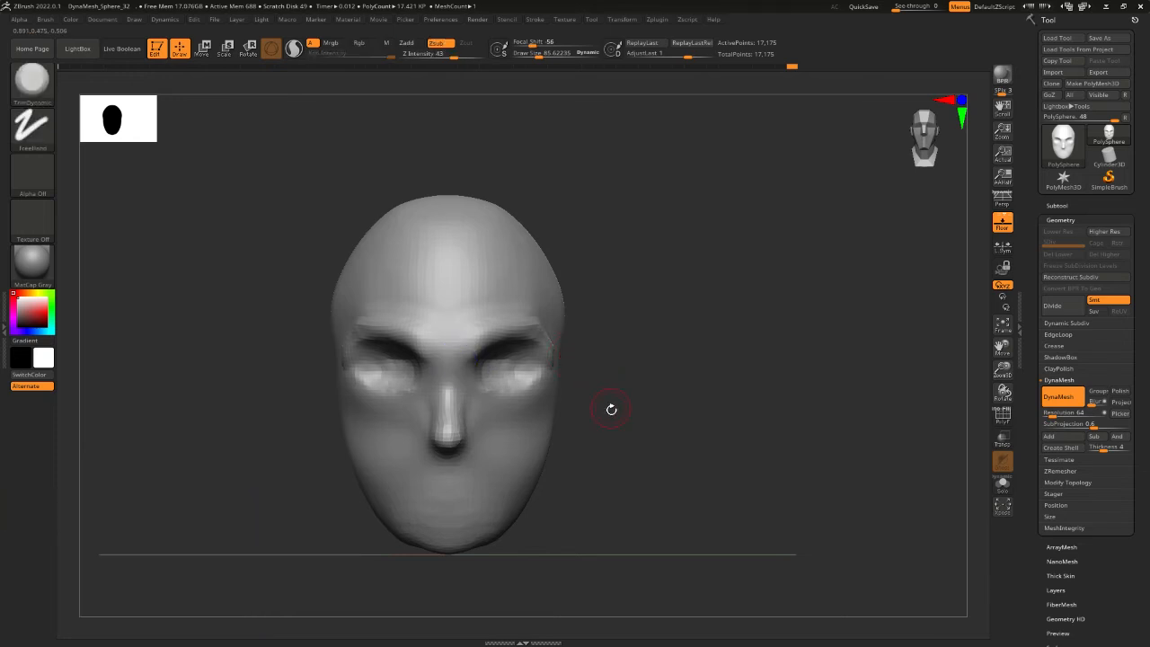
Set the TrimDynamic draw size to about 140, try reshaping the cheekbone below the eye from the side, and undo the last stroke
mouse_move(32, 265)
left_click(646, 354, "shift")
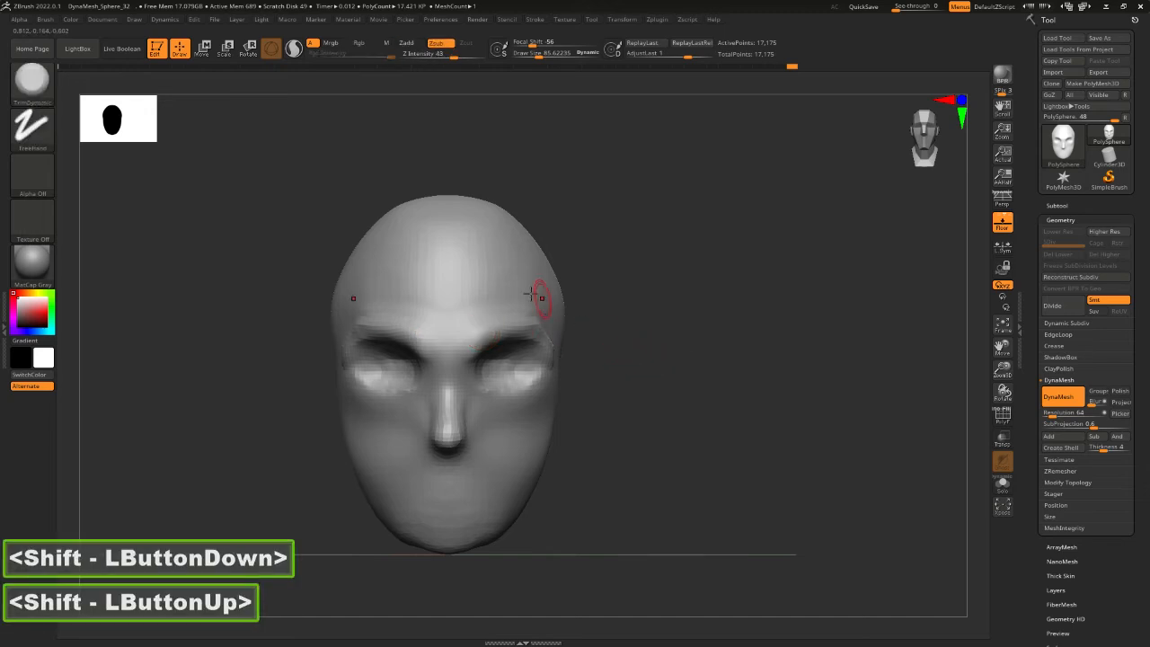
key("space")
left_click_drag(504, 279, 509, 277)
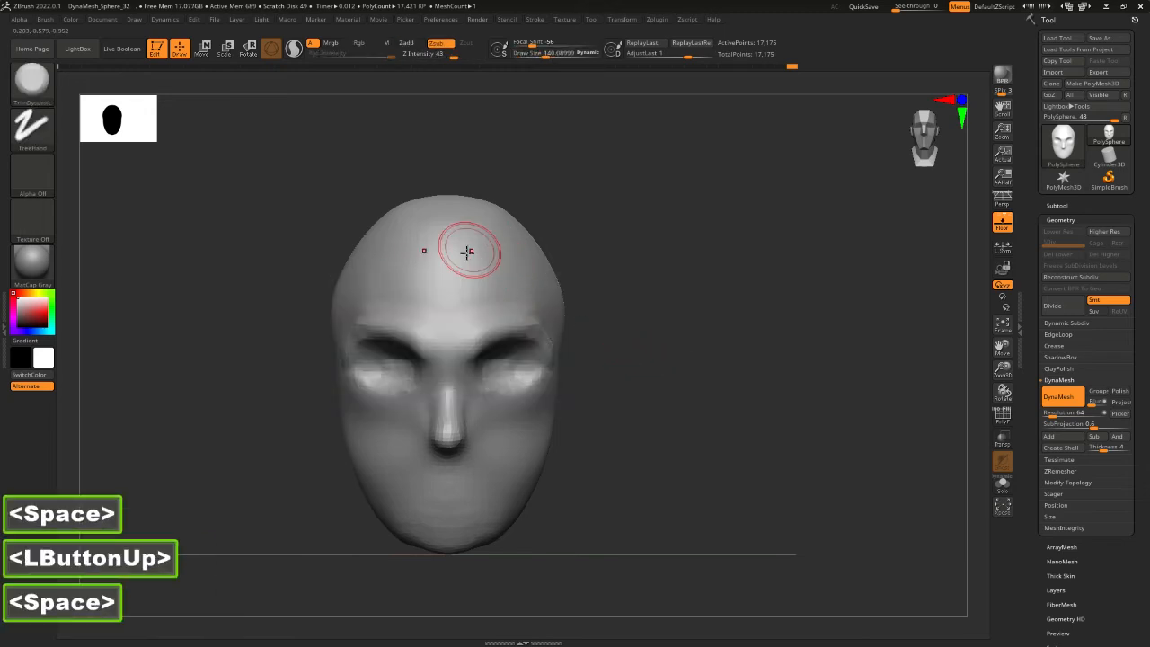
left_click_drag(640, 378, 562, 377)
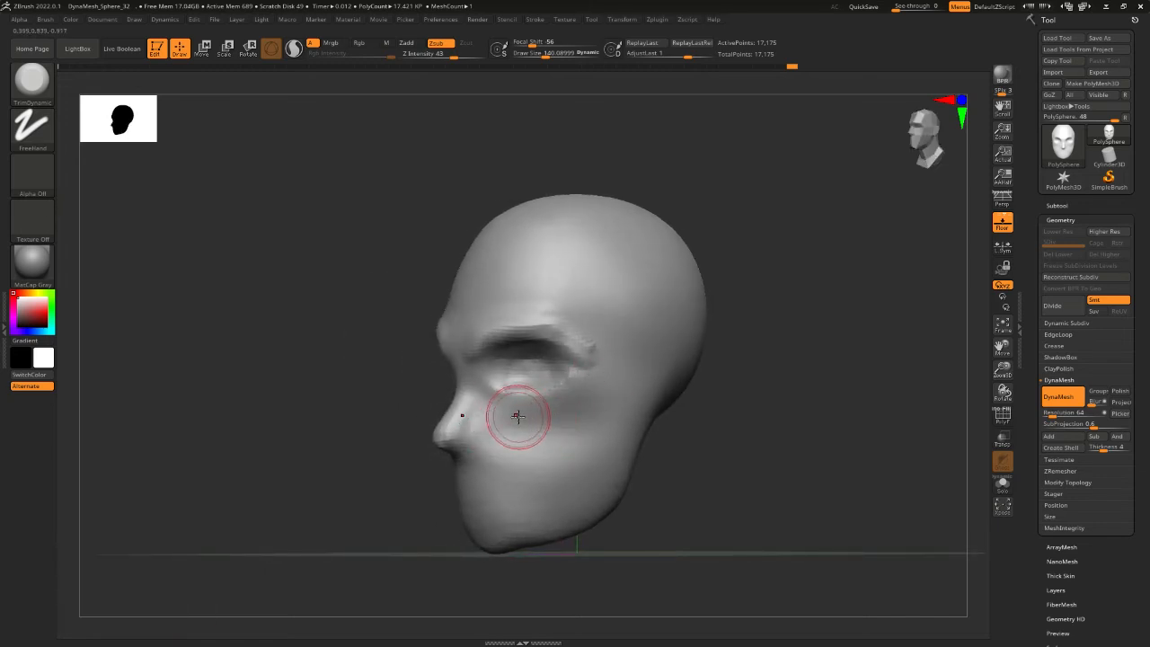
left_click_drag(515, 416, 583, 395, "alt")
mouse_move(511, 422)
left_mouse_down("alt")
mouse_move(573, 406)
mouse_move(544, 410)
left_mouse_up("alt")
key("ctrl+z")
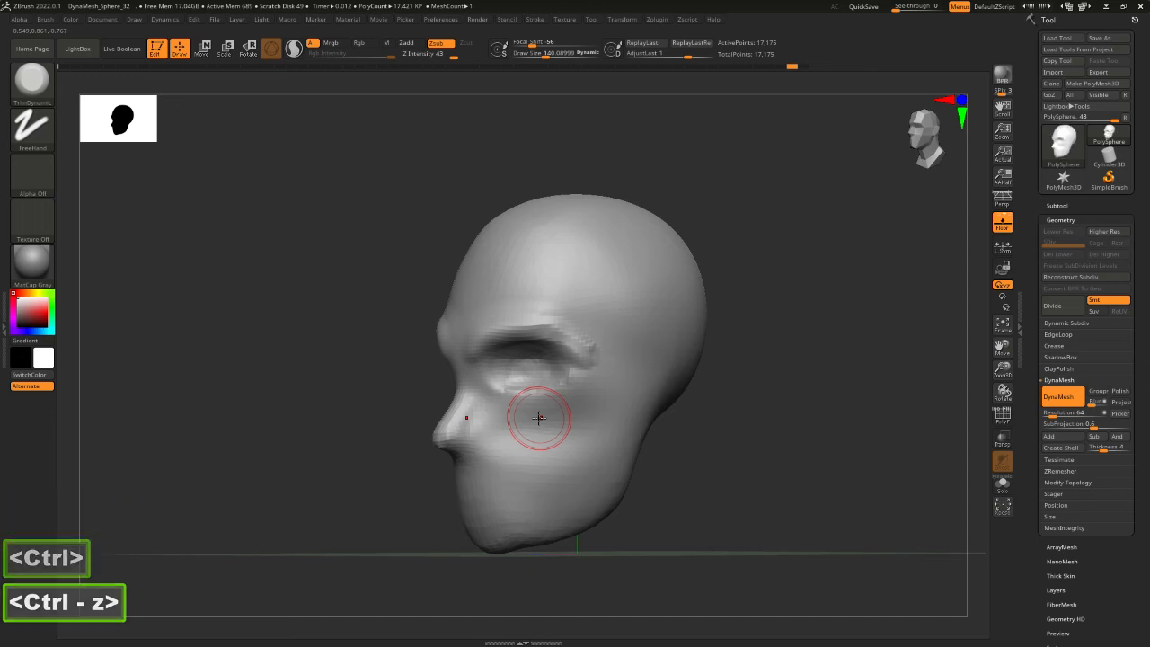
Choose the ClayBuildup brush, build up the cheekbone below the eye in side view and smooth it
key("b")
key("c")
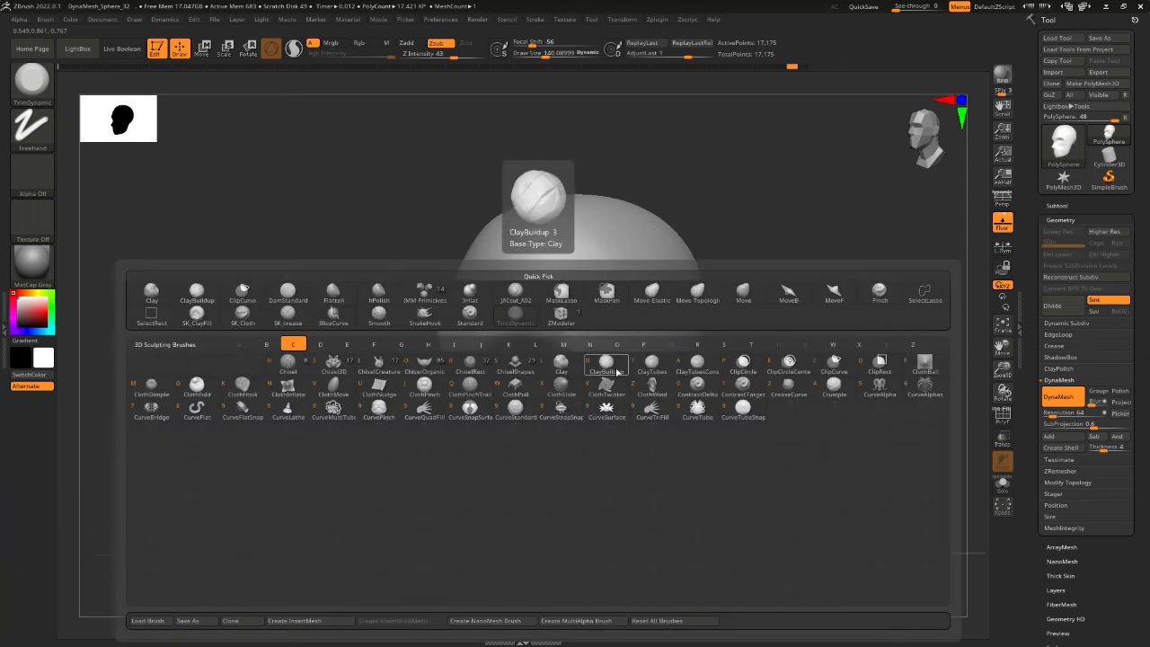
left_click(603, 372)
mouse_move(551, 398)
left_mouse_down()
mouse_move(541, 411)
mouse_move(586, 397)
mouse_move(514, 428)
mouse_move(591, 406)
mouse_move(550, 437)
mouse_move(503, 439)
left_mouse_up()
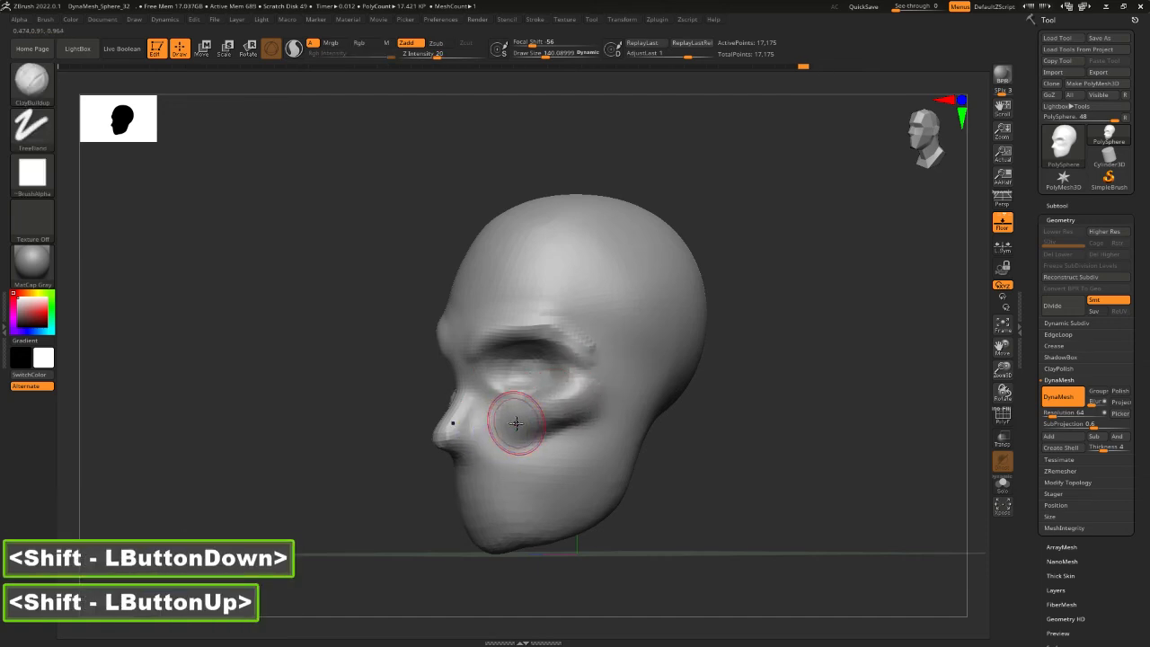
Choose TrimDynamic with a draw size of about 195, undo the trial strokes on the cheekbone and smooth the area below the eye
key("b")
key("t")
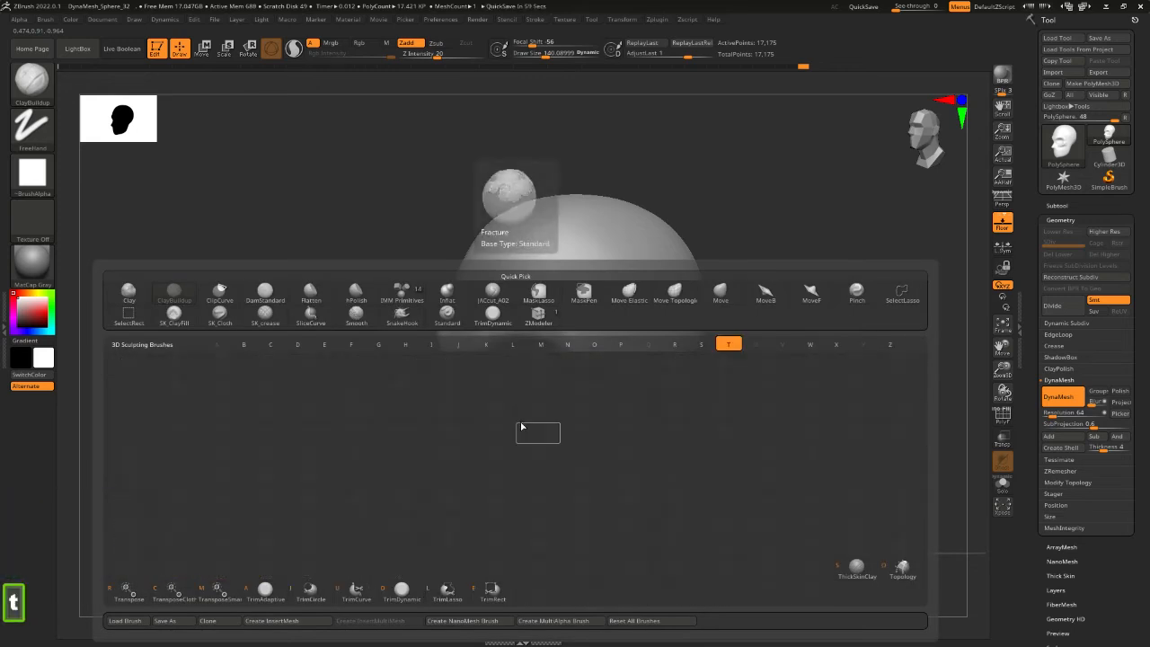
left_click(402, 592)
mouse_move(529, 420)
left_mouse_down()
mouse_move(580, 398)
mouse_move(571, 410)
mouse_move(537, 419)
mouse_move(588, 392)
mouse_move(505, 428)
mouse_move(575, 403)
mouse_move(523, 418)
left_mouse_up()
key("ctrl+z")
key("space")
key("ctrl+z")
key("ctrl+z")
key("ctrl+z")
left_click_drag(582, 396, 505, 429, "shift")
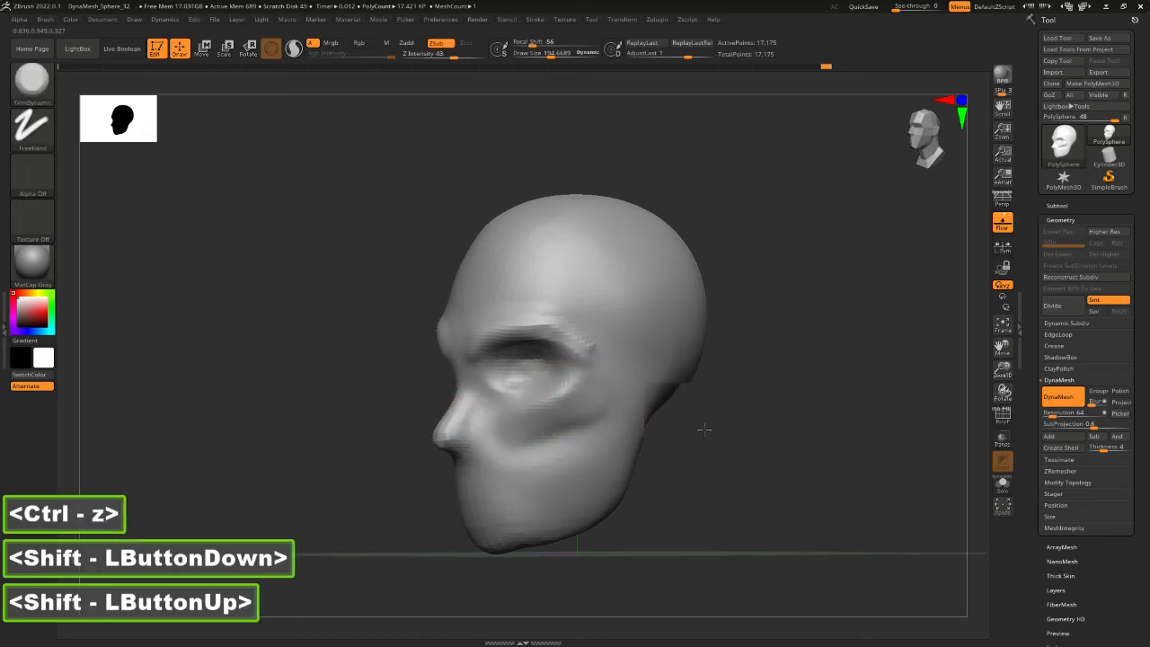
mouse_move(666, 412)
left_mouse_down("shift")
mouse_move(726, 426)
mouse_move(651, 420)
left_mouse_up("shift")
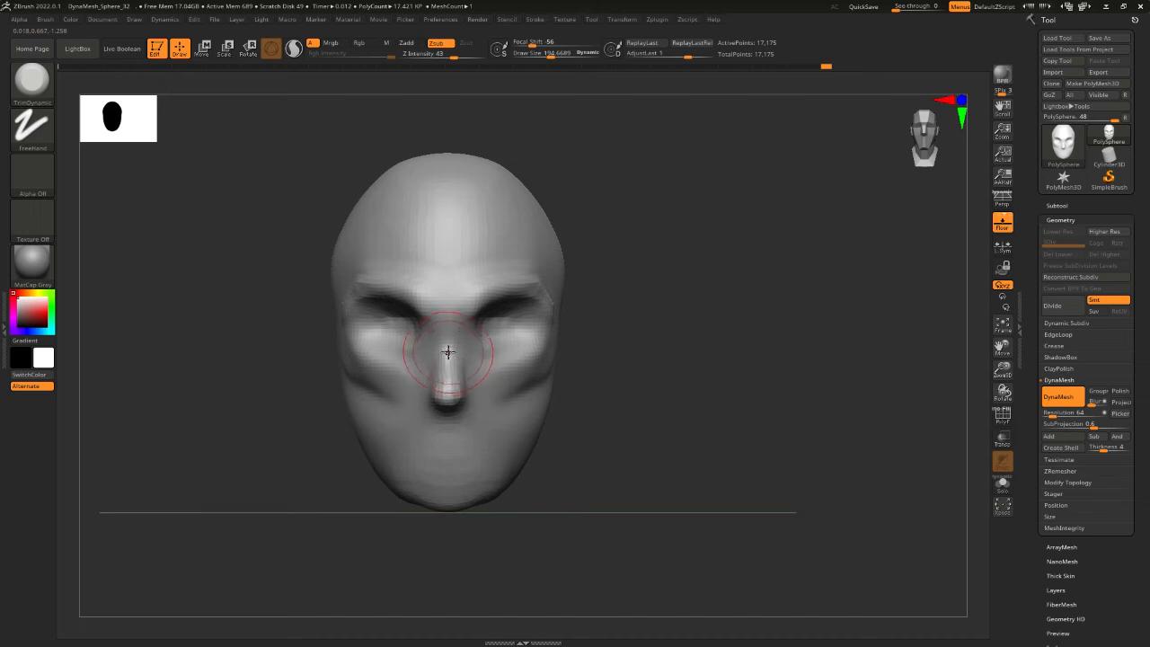
Undo the first flattening of the nose, reduce the brush's Z Intensity to 16 and flatten the nose bridge from the front
left_click_drag(447, 351, 449, 391)
key("ctrl+z")
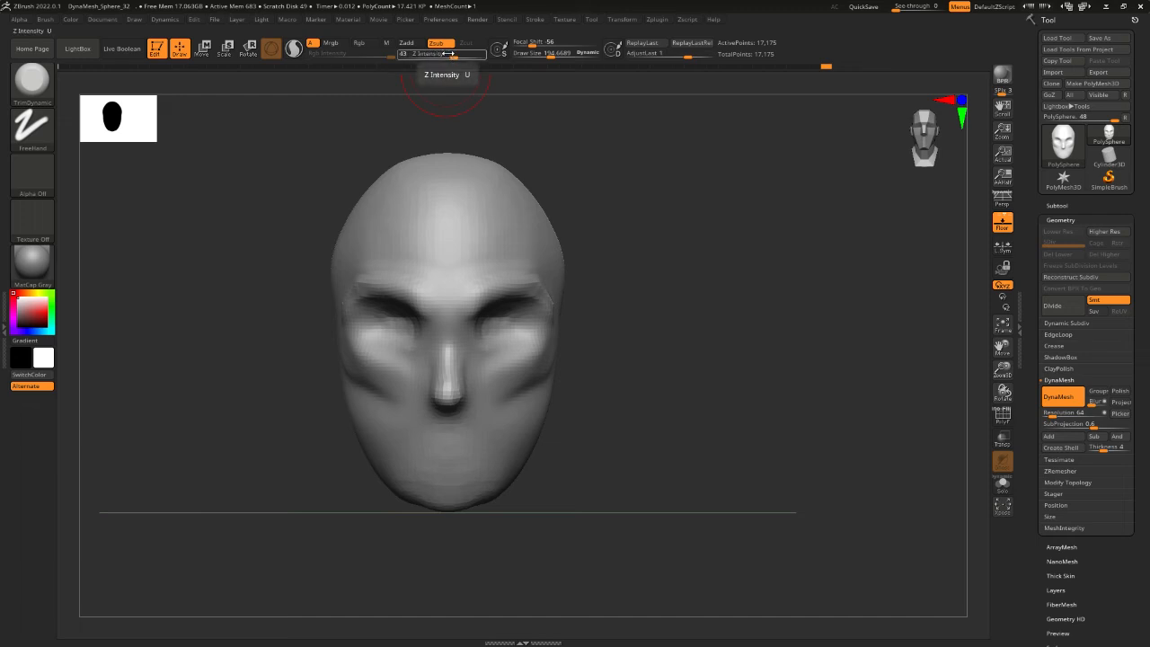
left_click_drag(449, 57, 445, 57)
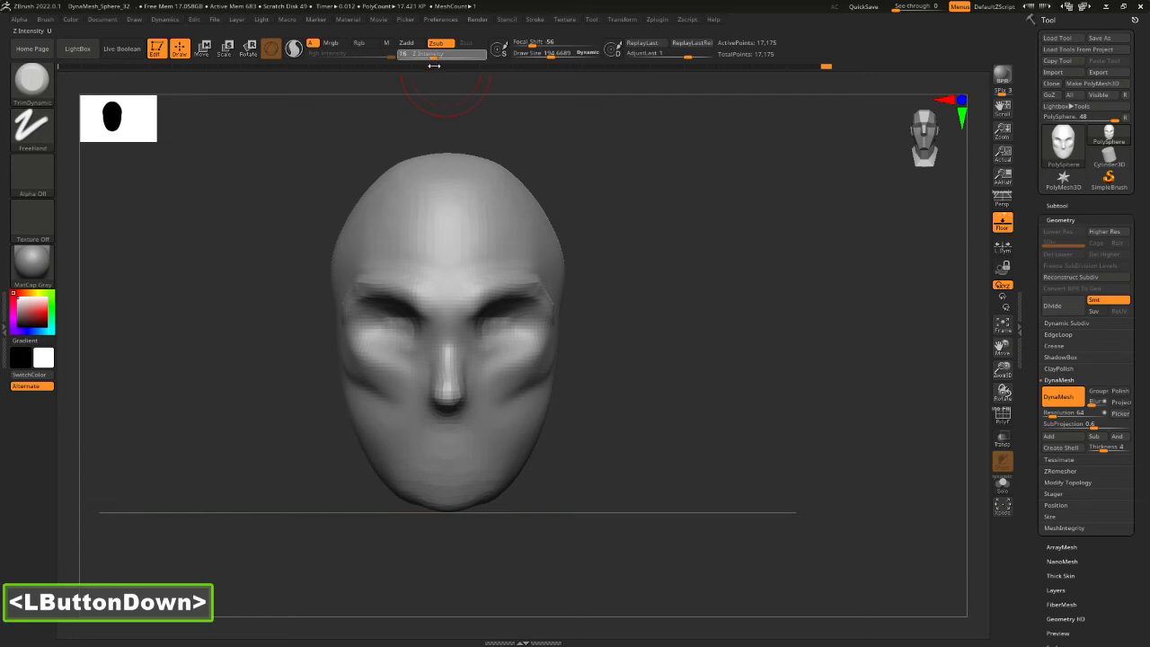
mouse_move(446, 345)
left_mouse_down()
mouse_move(449, 388)
mouse_move(444, 337)
left_mouse_up()
Trim the nose tip from the side, undo the last stroke and flatten the tip again
left_click_drag(620, 419, 530, 426)
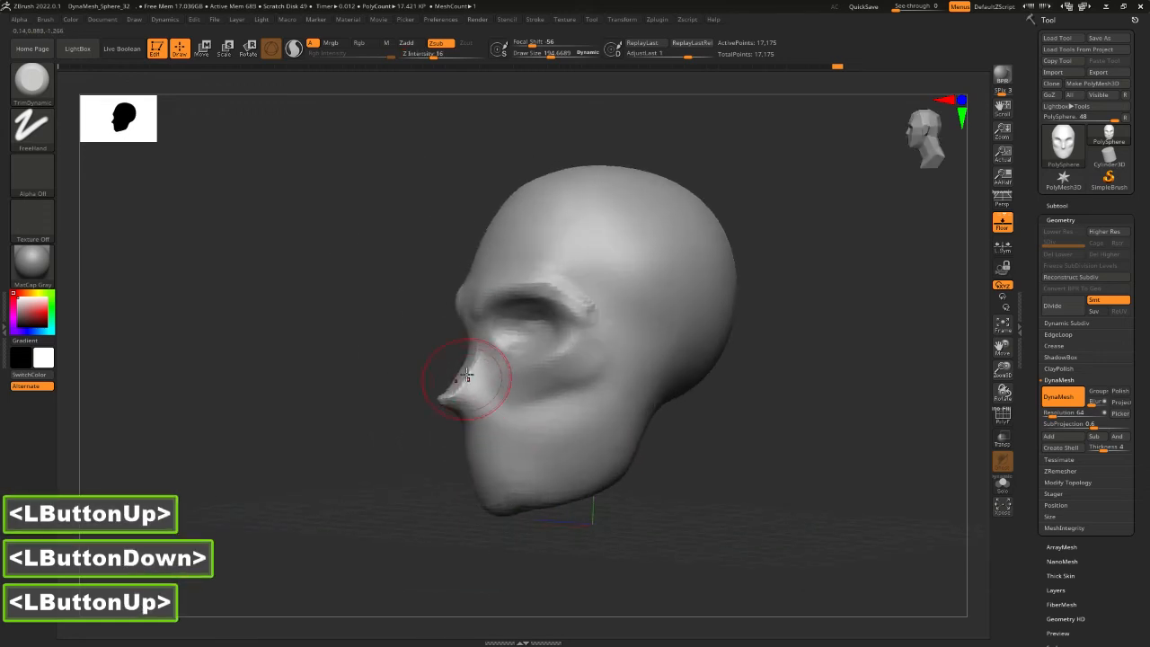
left_click_drag(463, 378, 454, 391)
left_click(449, 395)
key("ctrl+z")
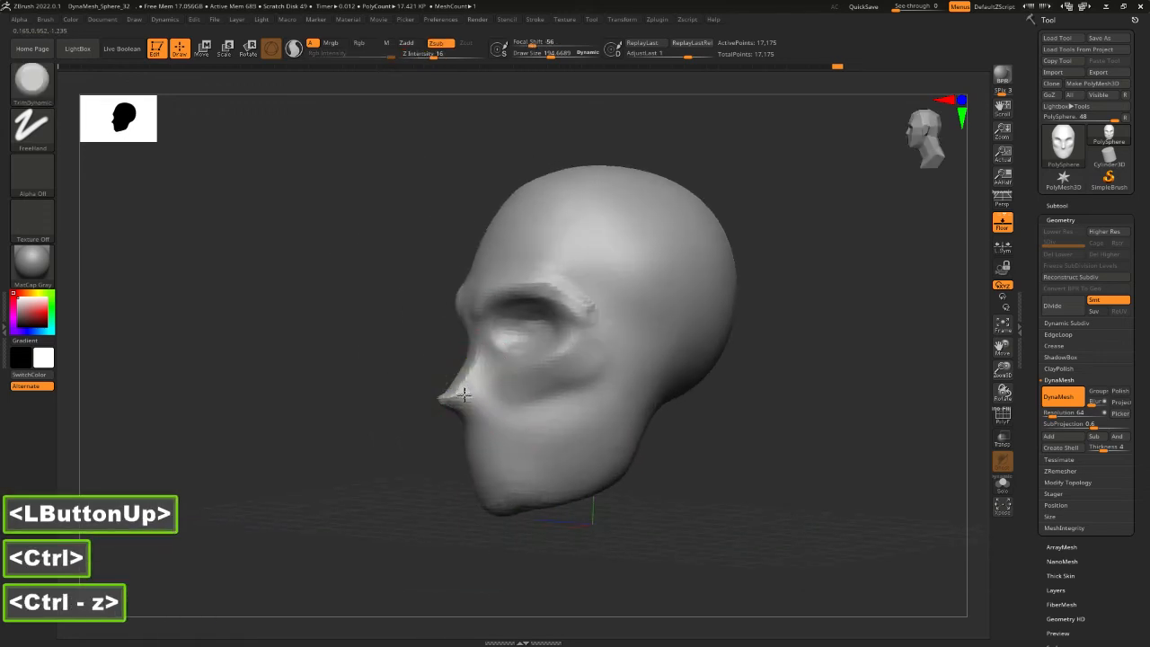
left_click(455, 400)
left_click(443, 401)
left_click_drag(402, 433, 447, 442, "shift")
Choose the Move brush, set its draw size to about 229 and reshape the nose tip from the front
key("2")
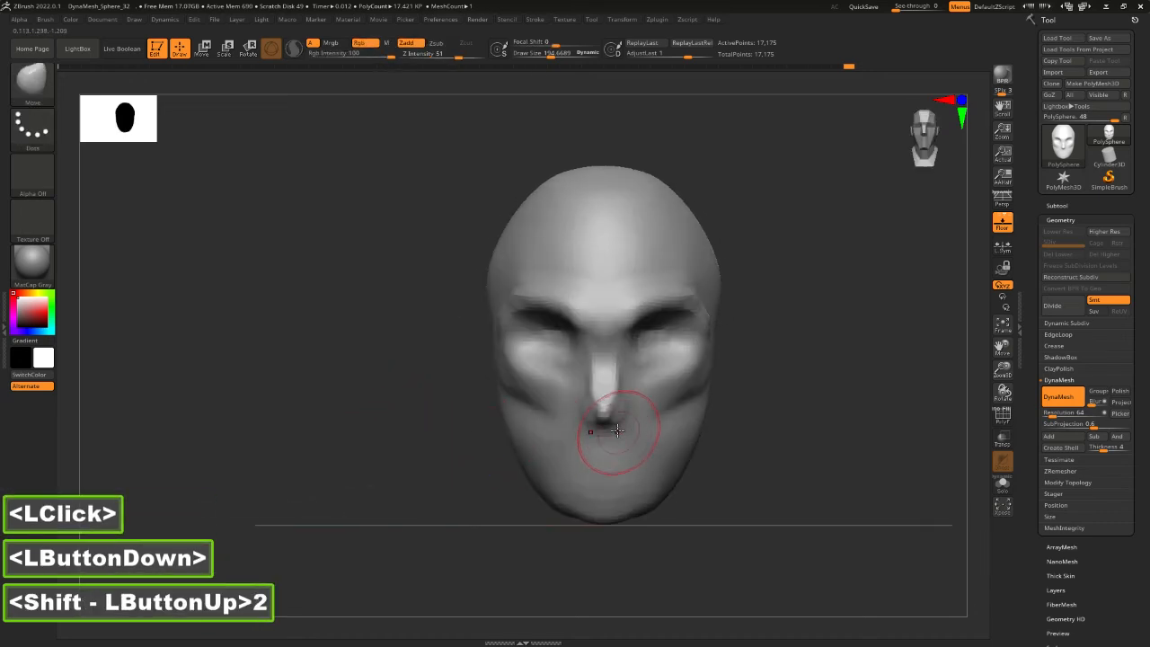
key("space")
left_click_drag(609, 407, 616, 410)
left_click_drag(615, 410, 621, 414)
left_click_drag(741, 466, 650, 430, "alt")
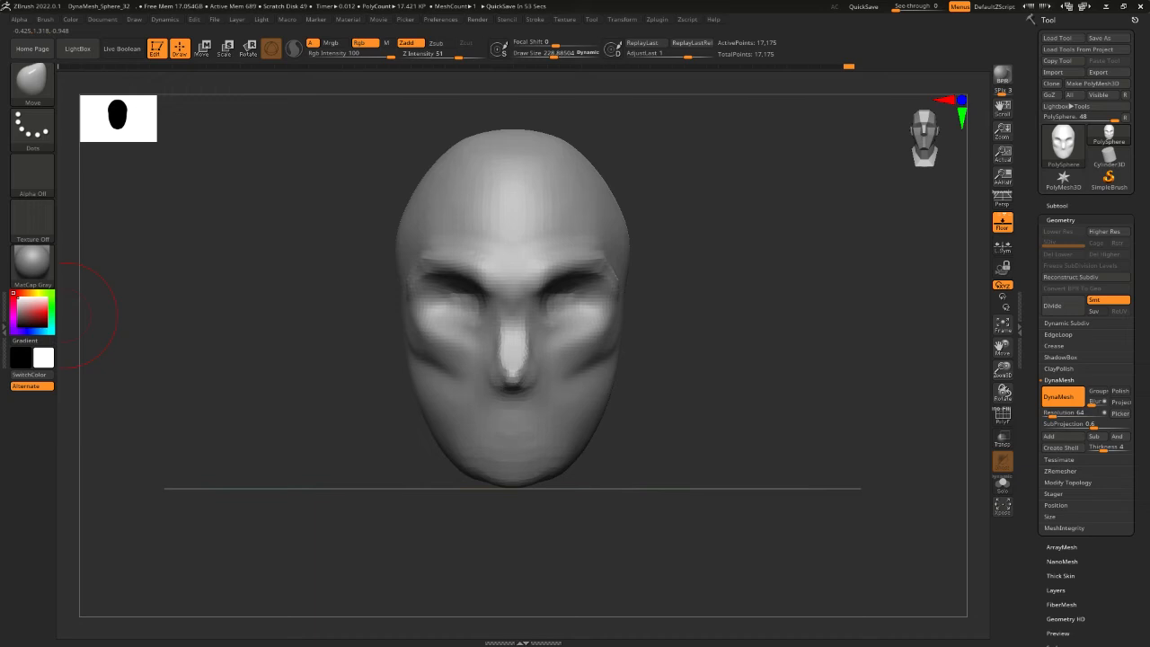
Switch to ClayBuildup with a draw size of about 119, undo the trial strokes and add clay on the cheeks beside the nose
left_click_drag(646, 423, 670, 428)
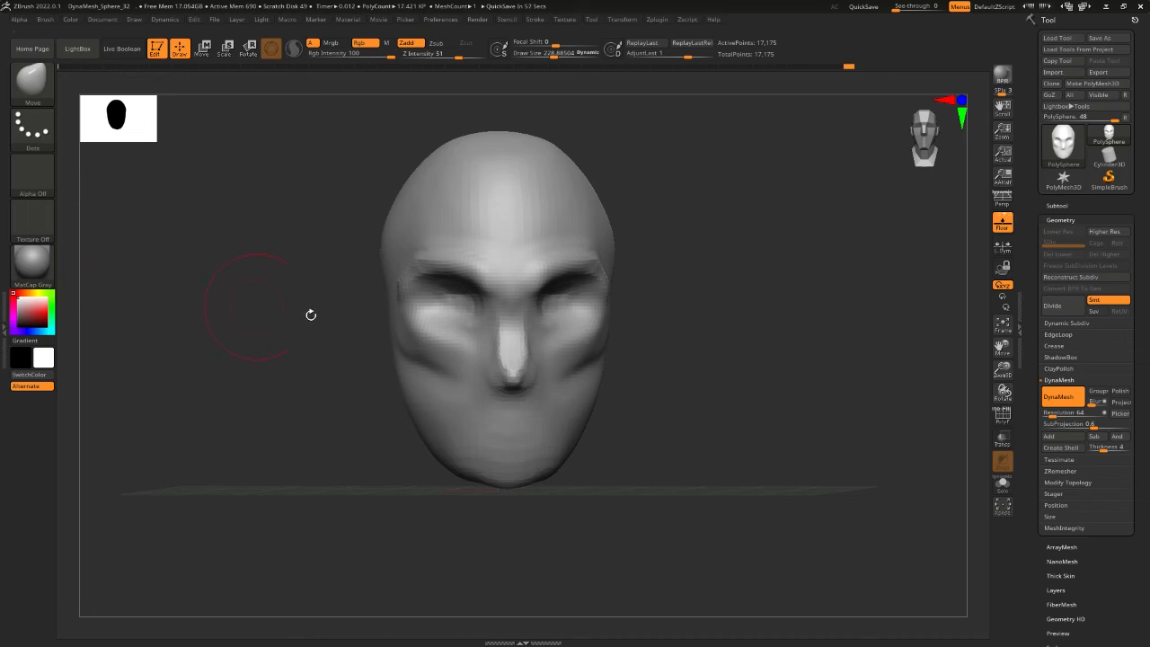
left_click_drag(731, 431, 688, 428)
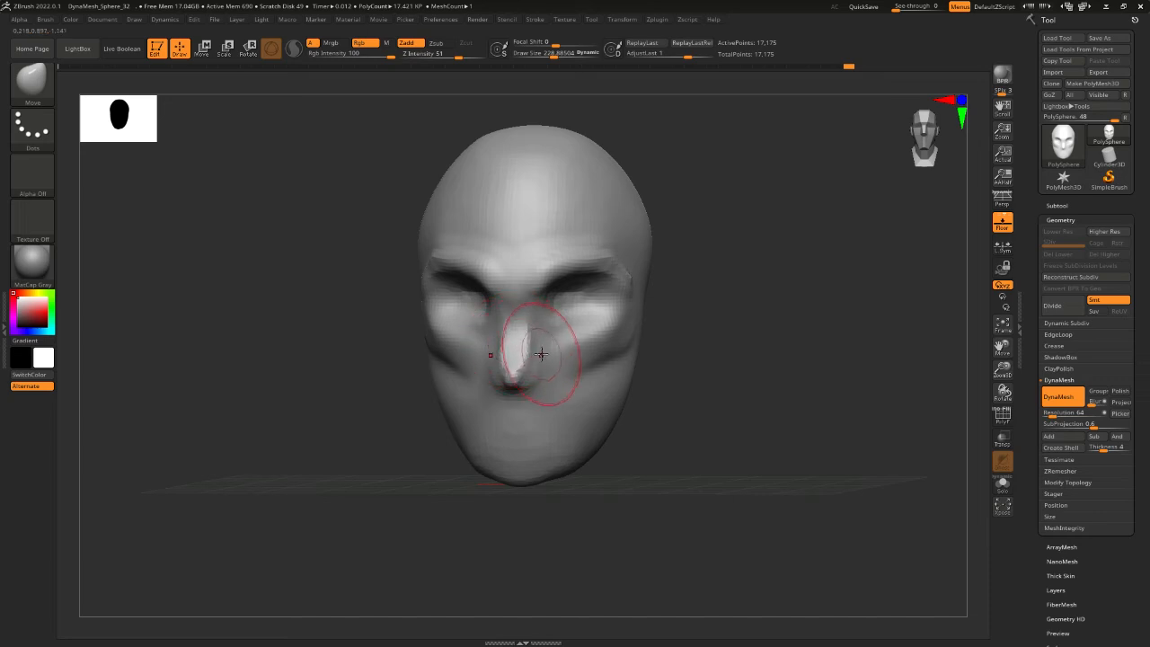
left_click_drag(688, 411, 742, 400, "shift")
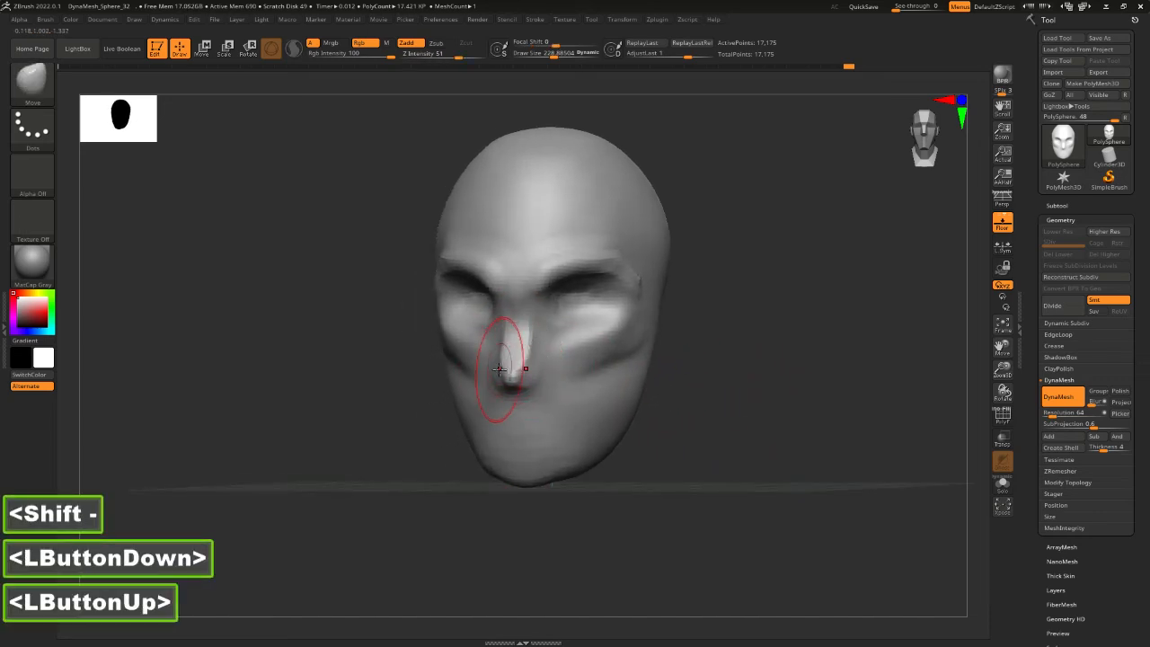
key("3")
key("space")
mouse_move(589, 353)
left_mouse_down()
mouse_move(537, 341)
mouse_move(568, 370)
left_mouse_up()
key("ctrl+z")
key("ctrl+z")
key("ctrl+z")
key("ctrl+z")
left_click(561, 359)
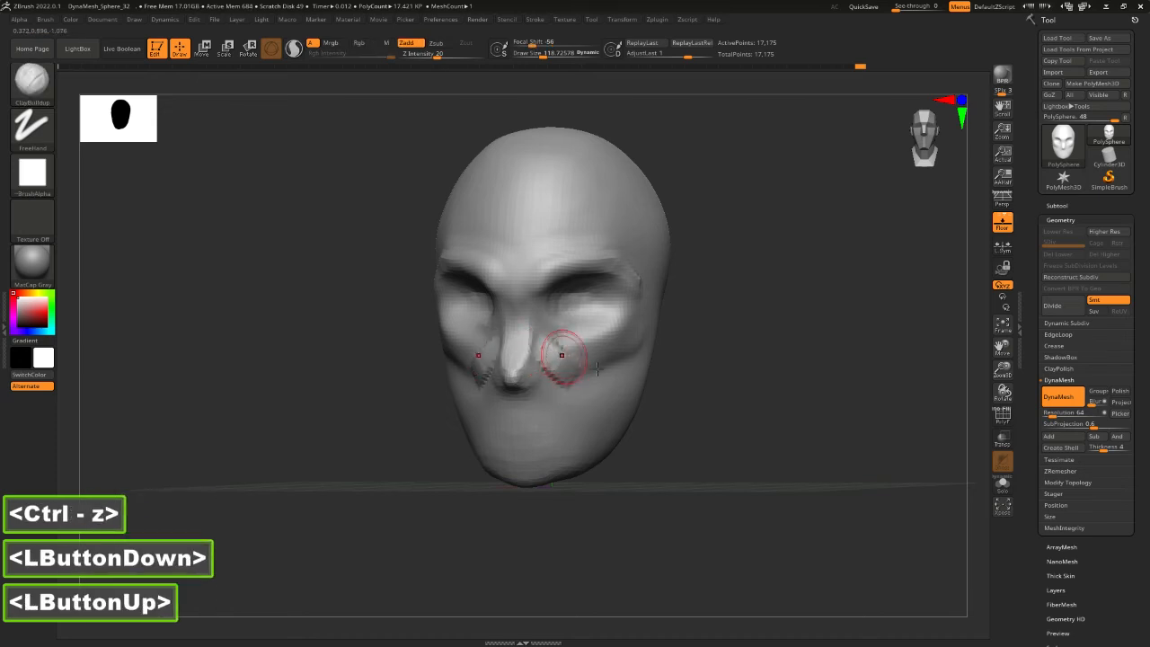
left_click_drag(720, 426, 628, 418)
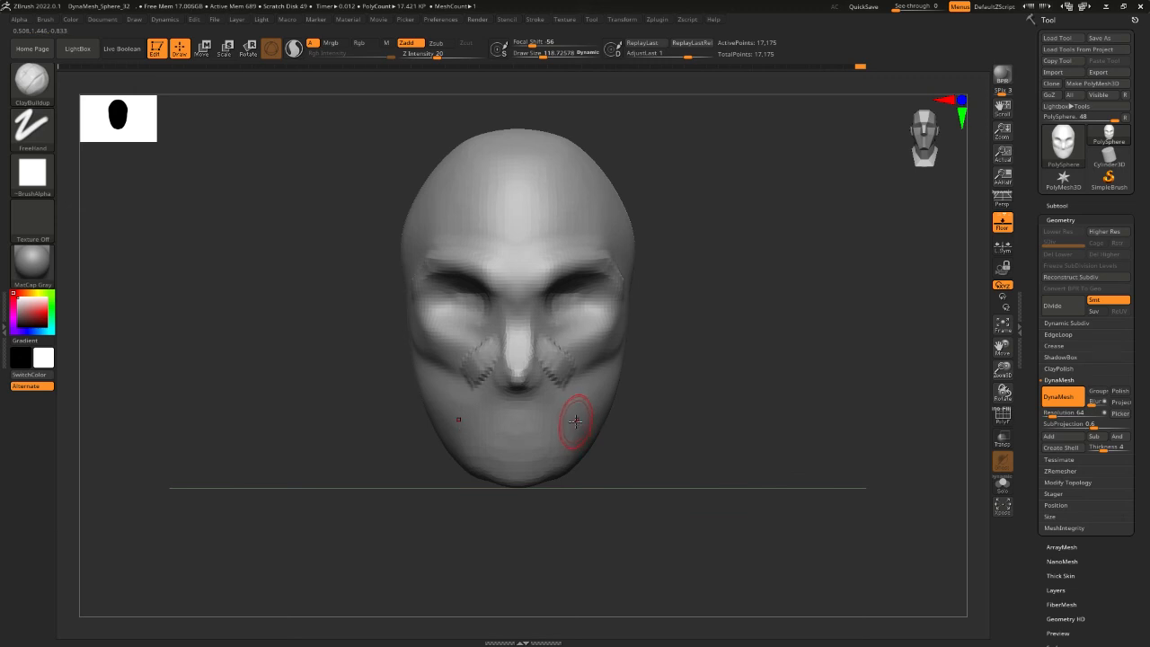
Switch to the anatomy PDF in Adobe Acrobat Reader and examine the Major Head Muscles diagrams on page 96
left_click(74, 507)
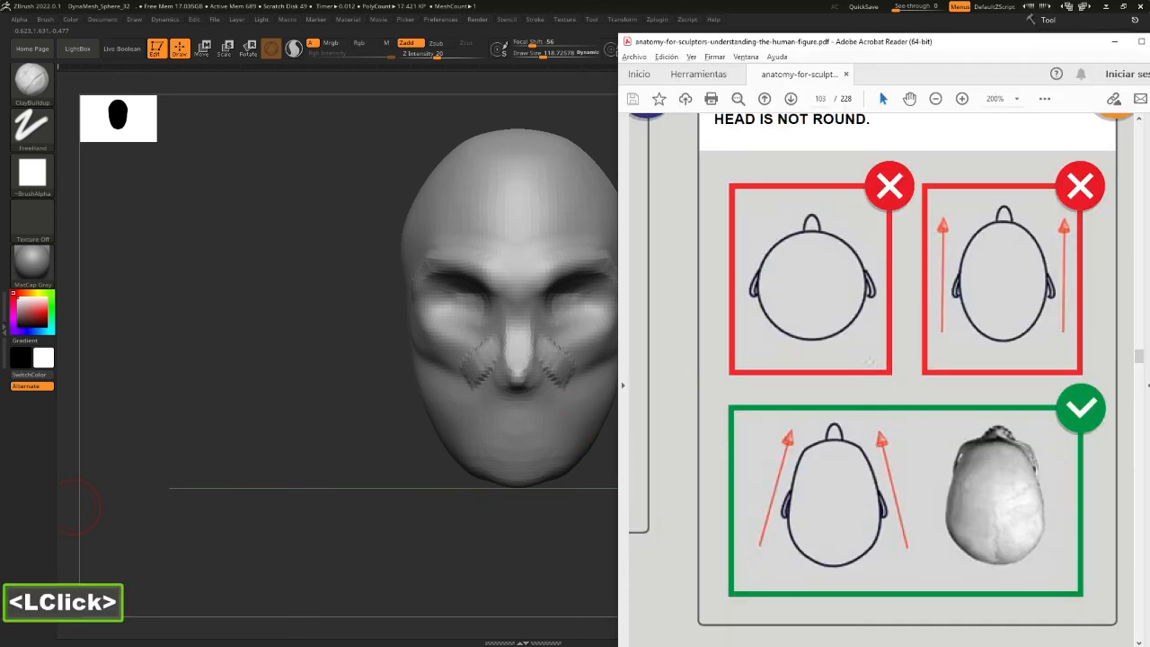
scroll(870, 361, "down", 2)
scroll(869, 361, "down", 5, "ctrl")
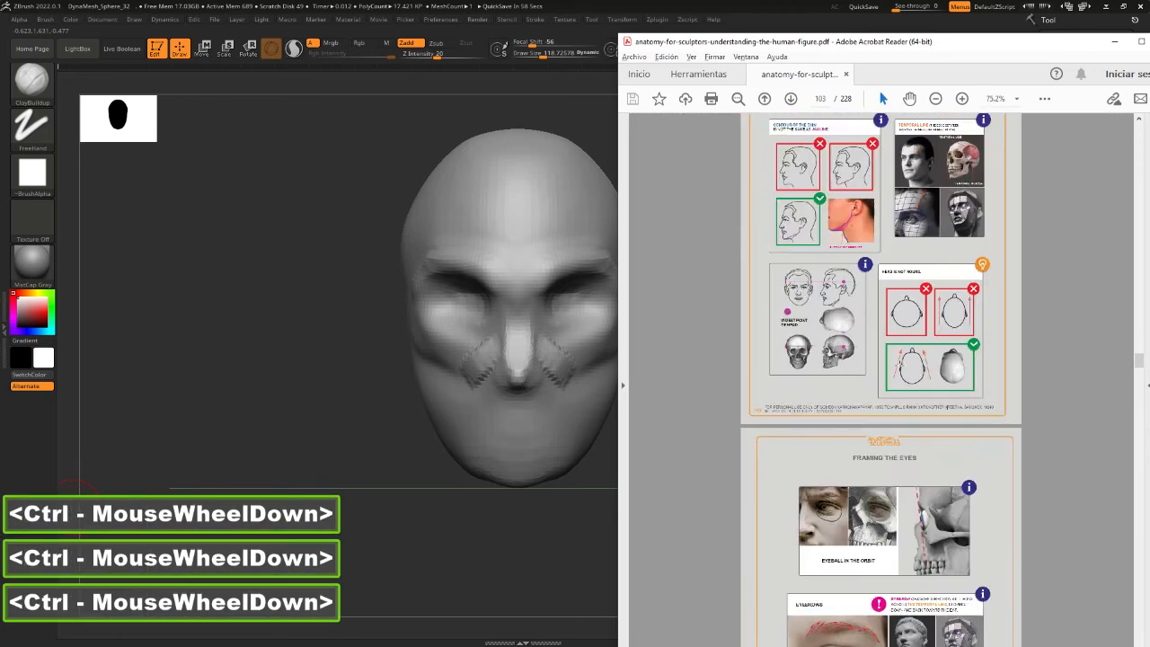
scroll(869, 361, "down", 4, "ctrl")
scroll(870, 361, "up", 10)
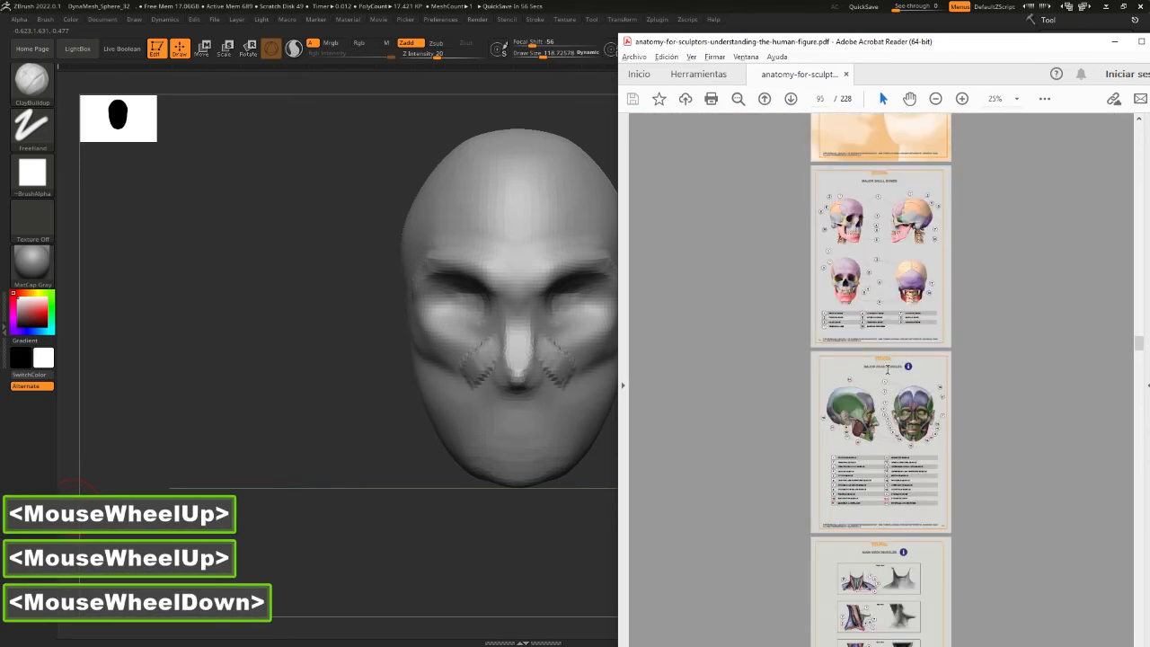
scroll(887, 369, "up", 4, "ctrl")
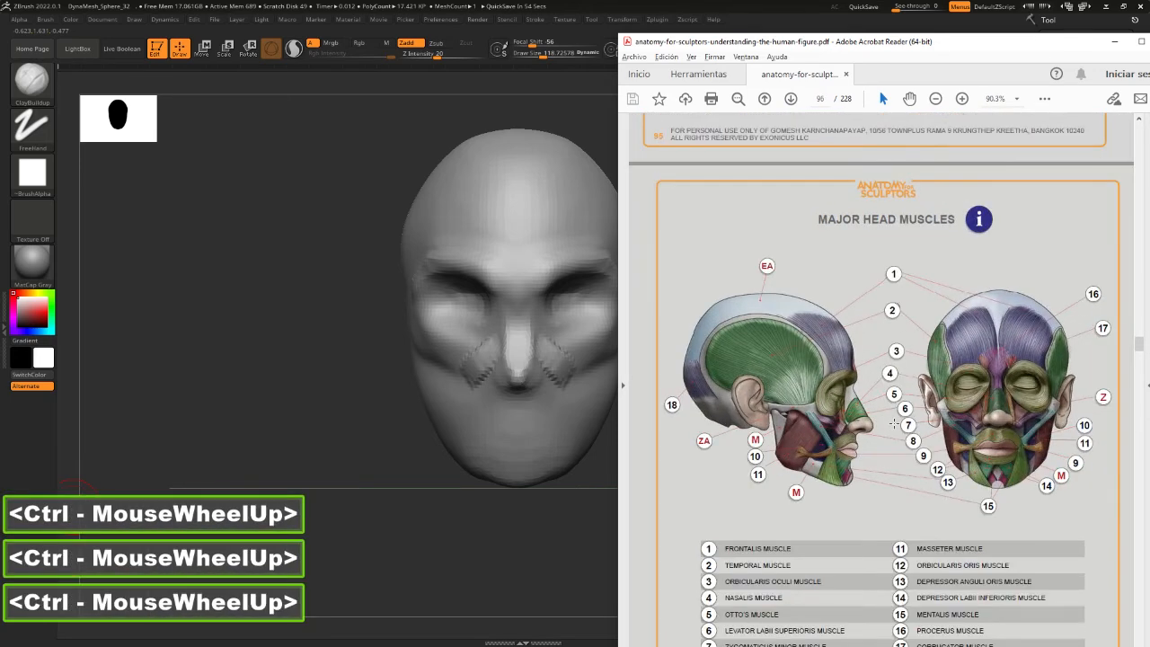
Browse the anatomy PDF from the skull and head shape pages through the eye, jaw, mouth and neck pages for nose references
scroll(893, 422, "down", 1, "ctrl")
scroll(894, 422, "down", 6)
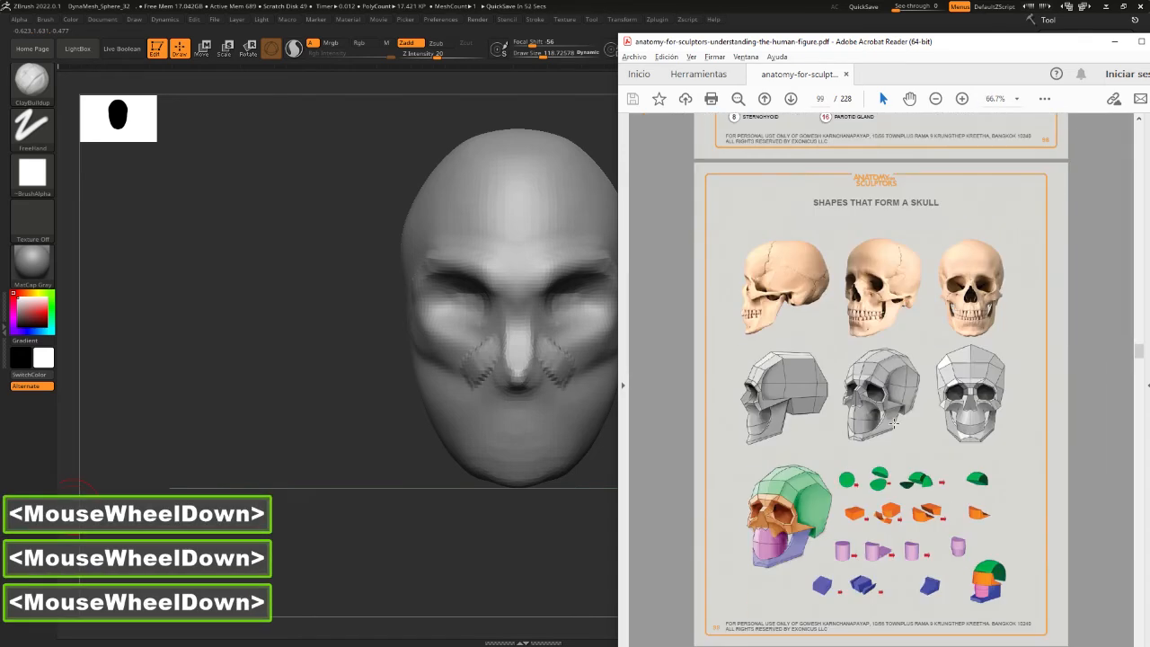
scroll(893, 422, "down", 4)
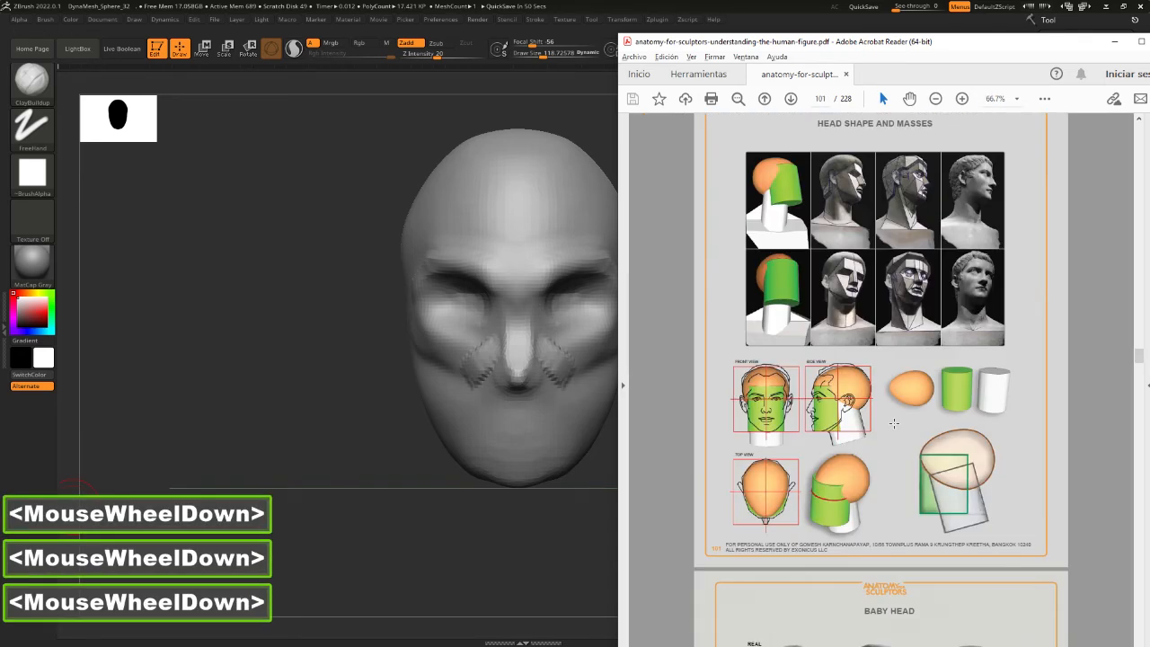
scroll(893, 422, "down", 3)
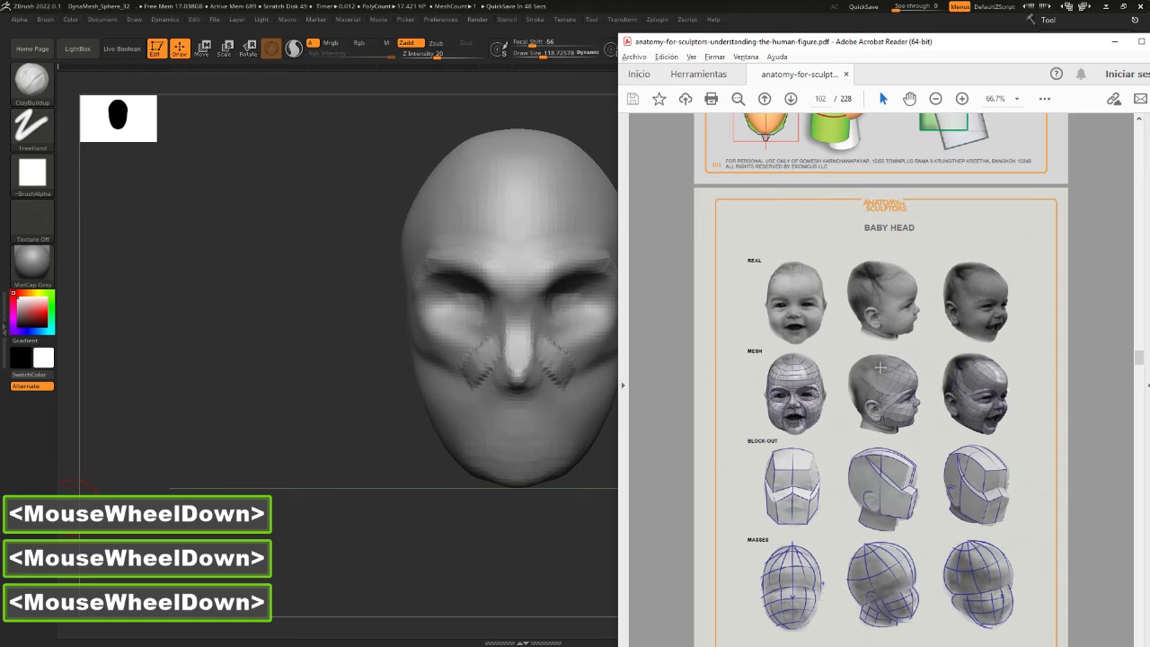
scroll(880, 366, "down", 3)
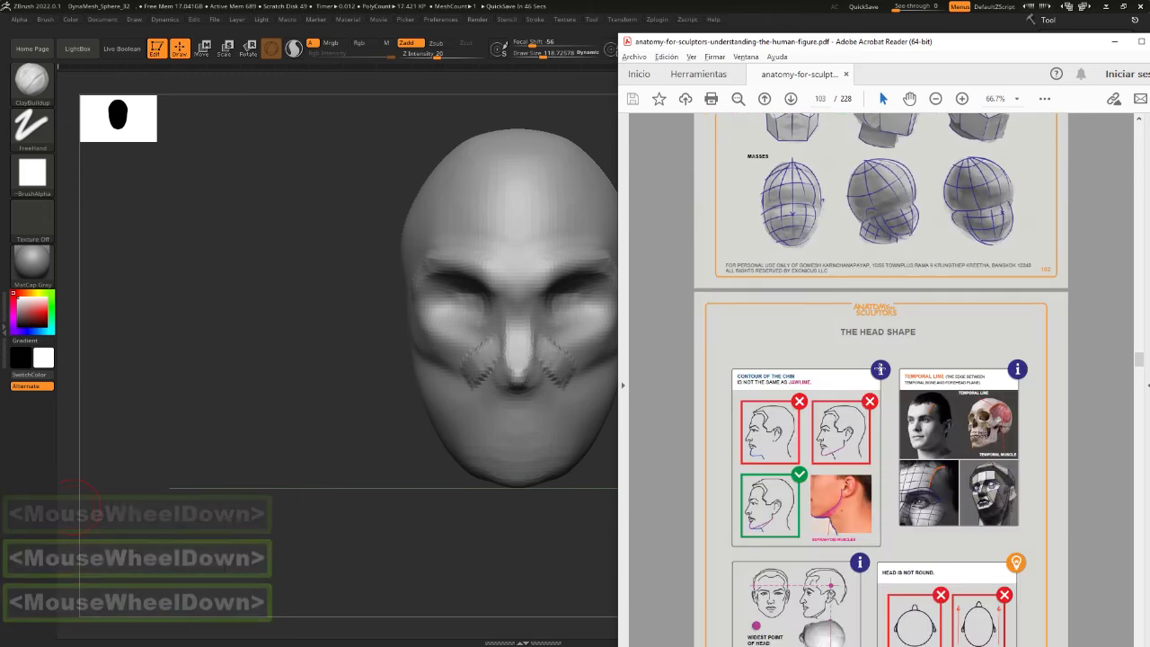
scroll(879, 368, "down", 4)
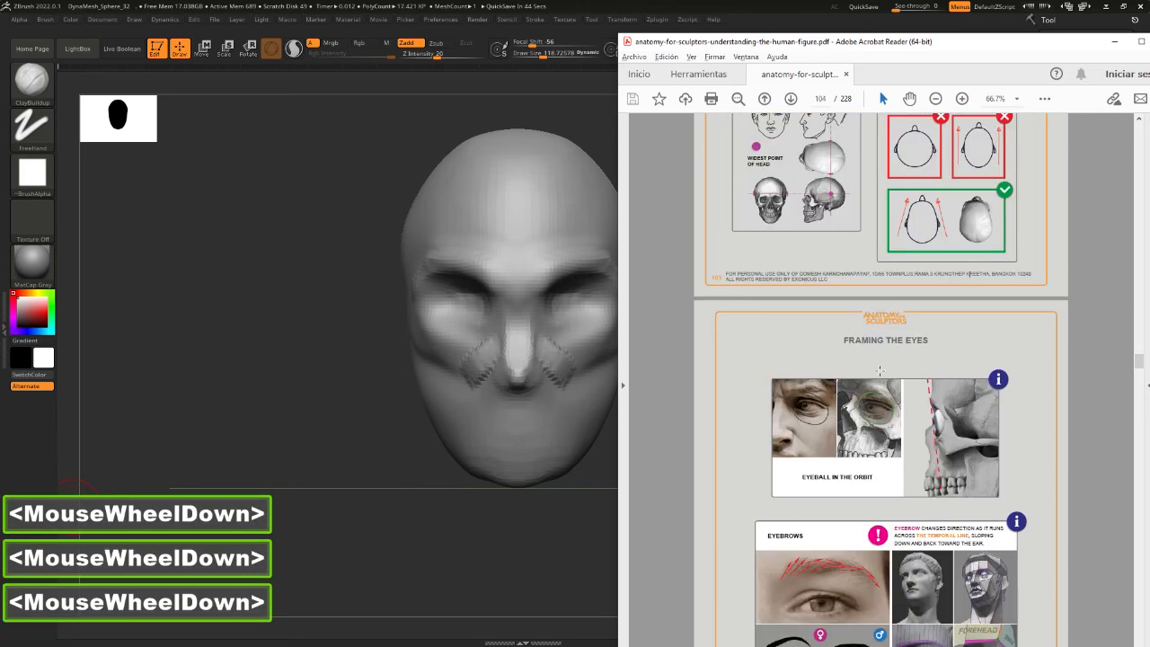
scroll(879, 369, "down", 5)
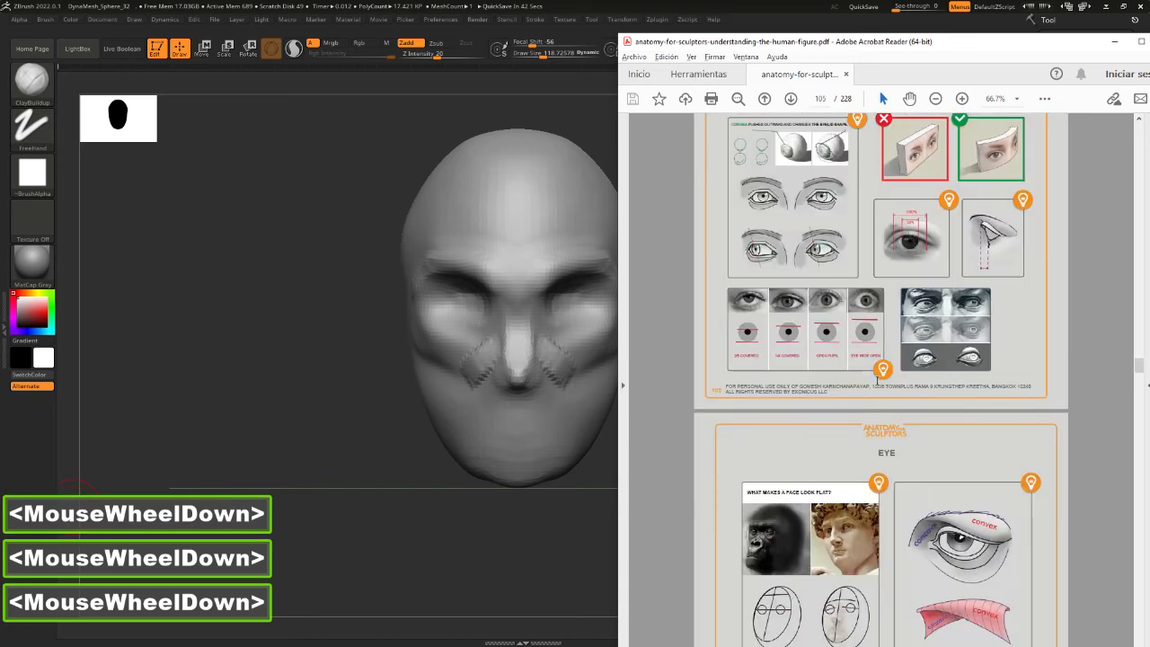
scroll(879, 378, "down", 2)
scroll(876, 382, "down", 7)
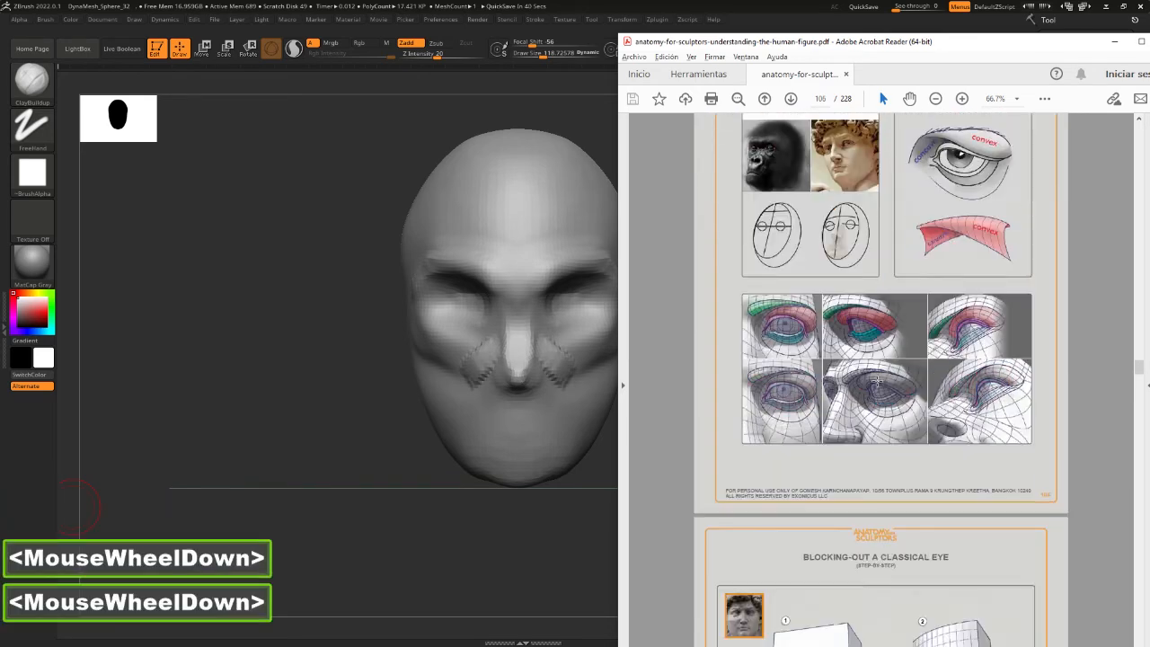
scroll(877, 383, "down", 15)
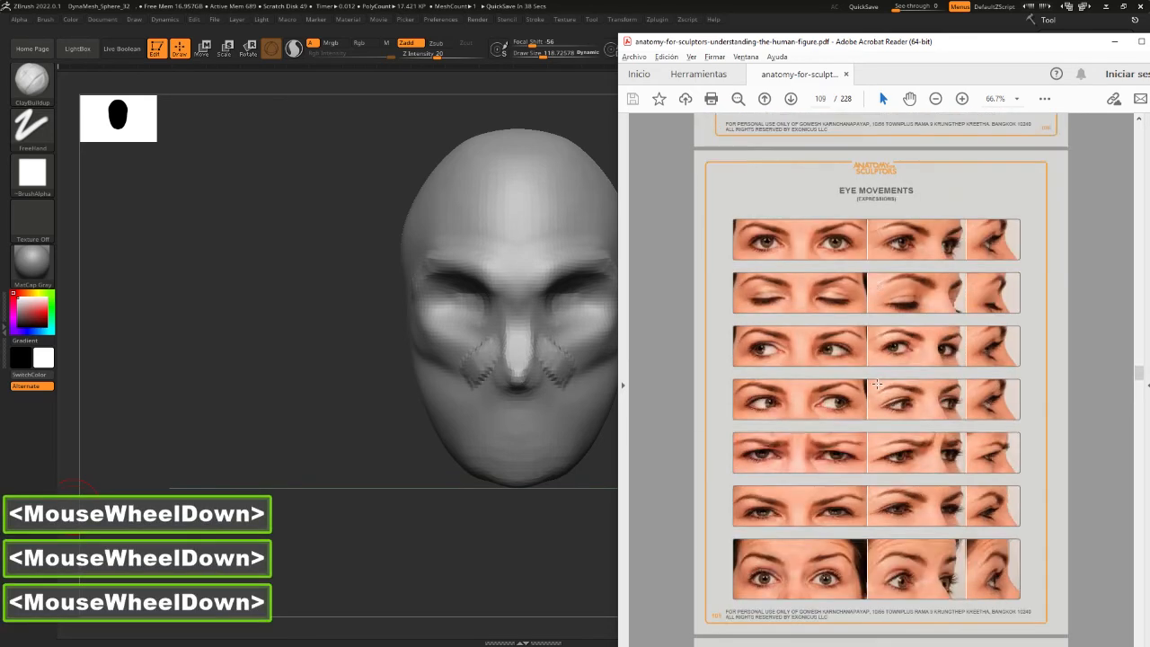
scroll(877, 383, "up", 3)
scroll(876, 382, "down", 3)
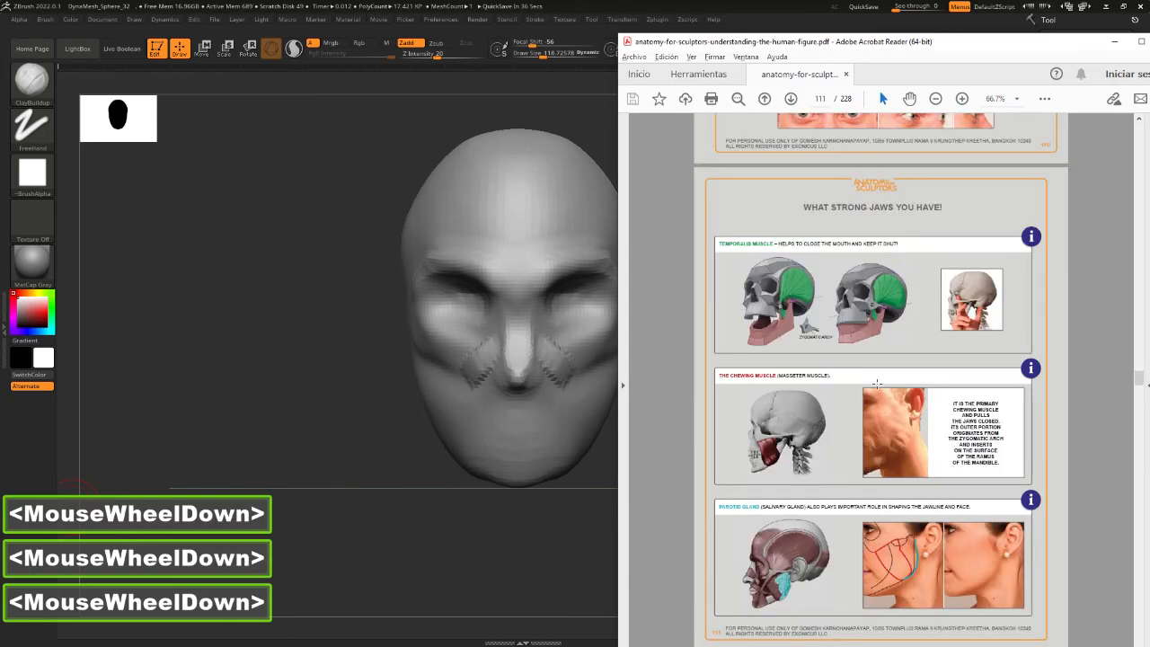
scroll(876, 382, "down", 12)
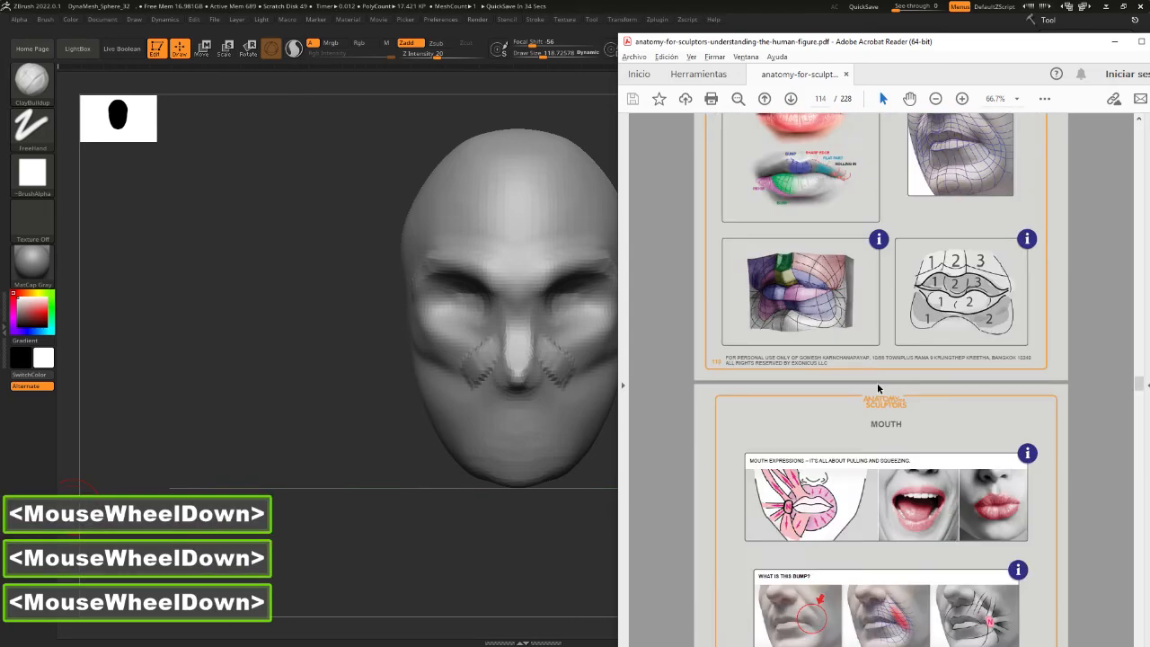
scroll(876, 382, "down", 15)
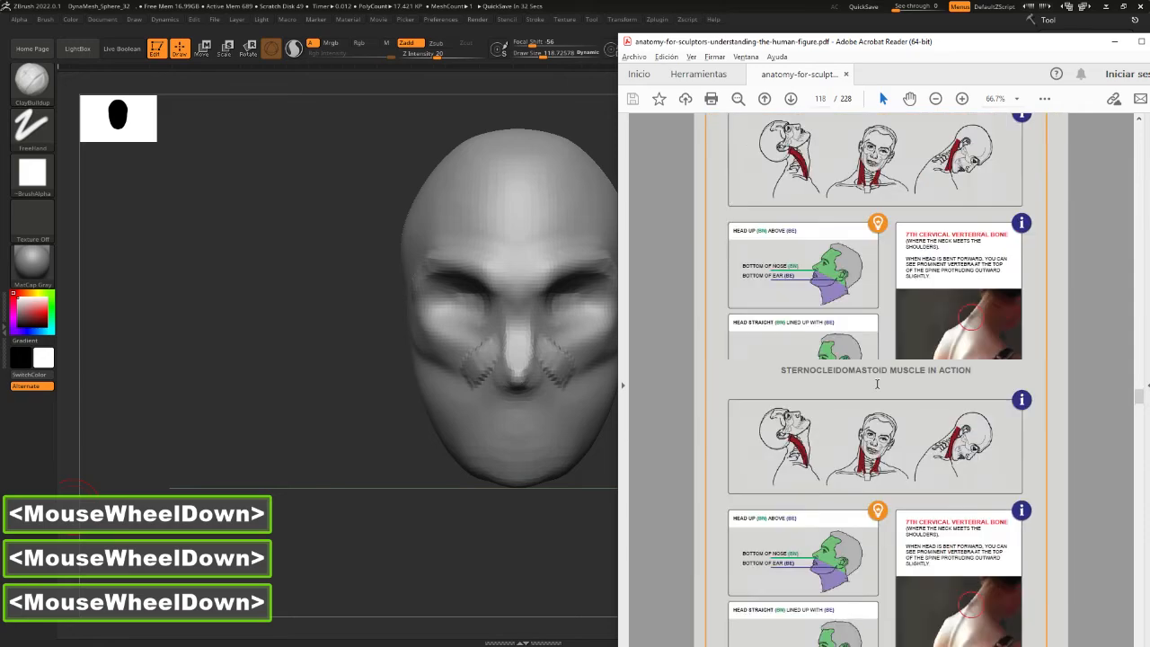
scroll(876, 384, "down", 12)
Examine the colour-coded nose structure diagrams on page 123 close up
scroll(878, 388, "up", 4)
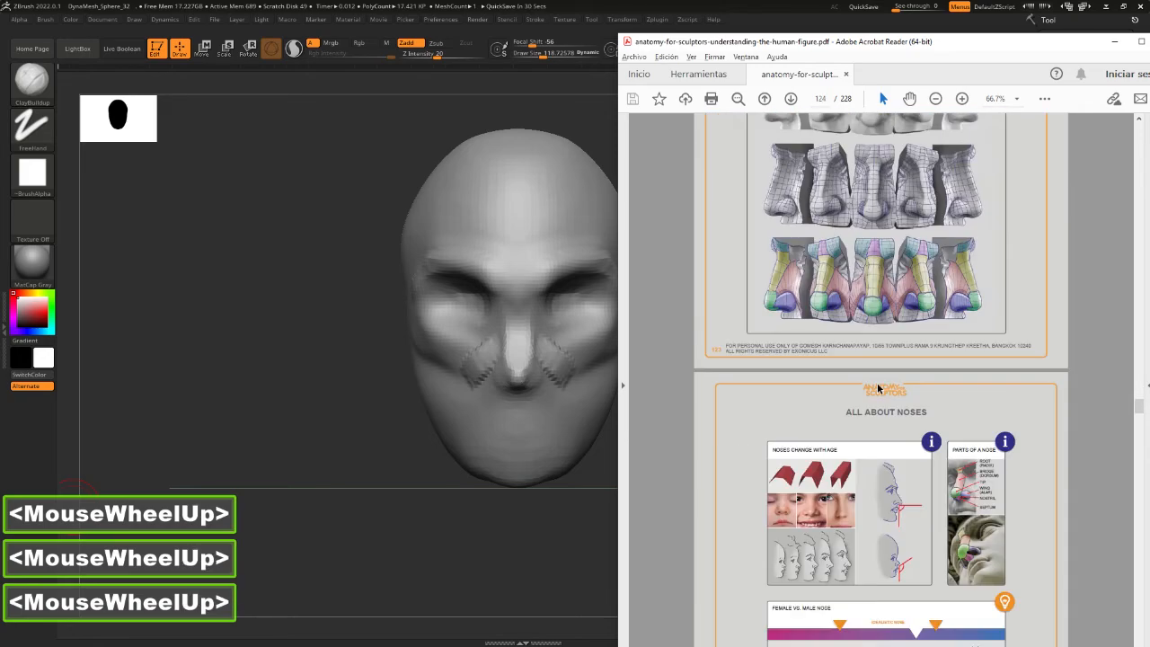
scroll(878, 388, "up", 2)
scroll(879, 388, "up", 5, "ctrl")
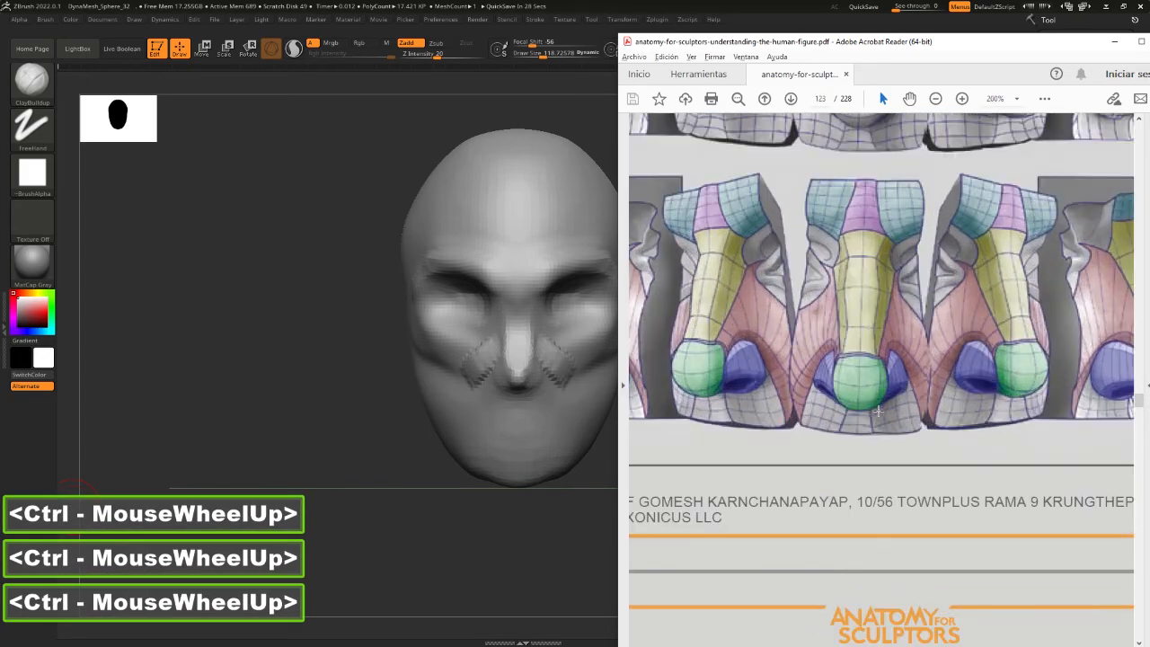
scroll(876, 411, "down", 2, "ctrl")
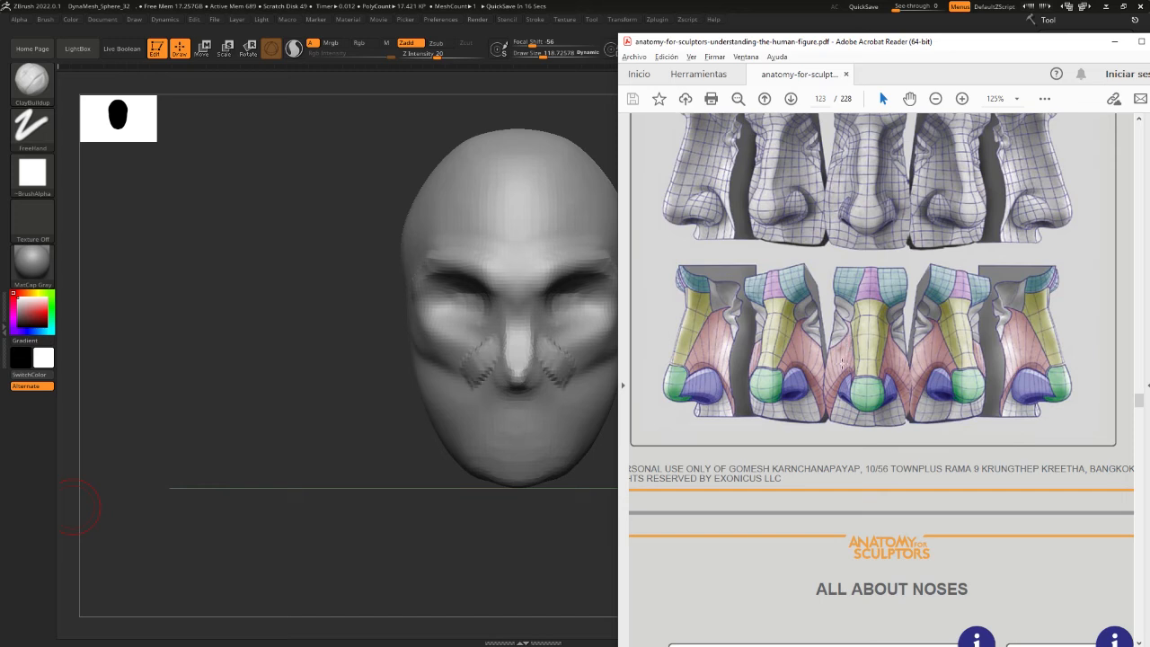
Switch back to ZBrush, work clay along the sides of the nose and undo the last stroke
left_click(541, 358)
left_click_drag(544, 349, 550, 344)
key("ctrl+z")
mouse_move(746, 404)
left_mouse_down()
mouse_move(636, 402)
mouse_move(710, 439)
left_mouse_up()
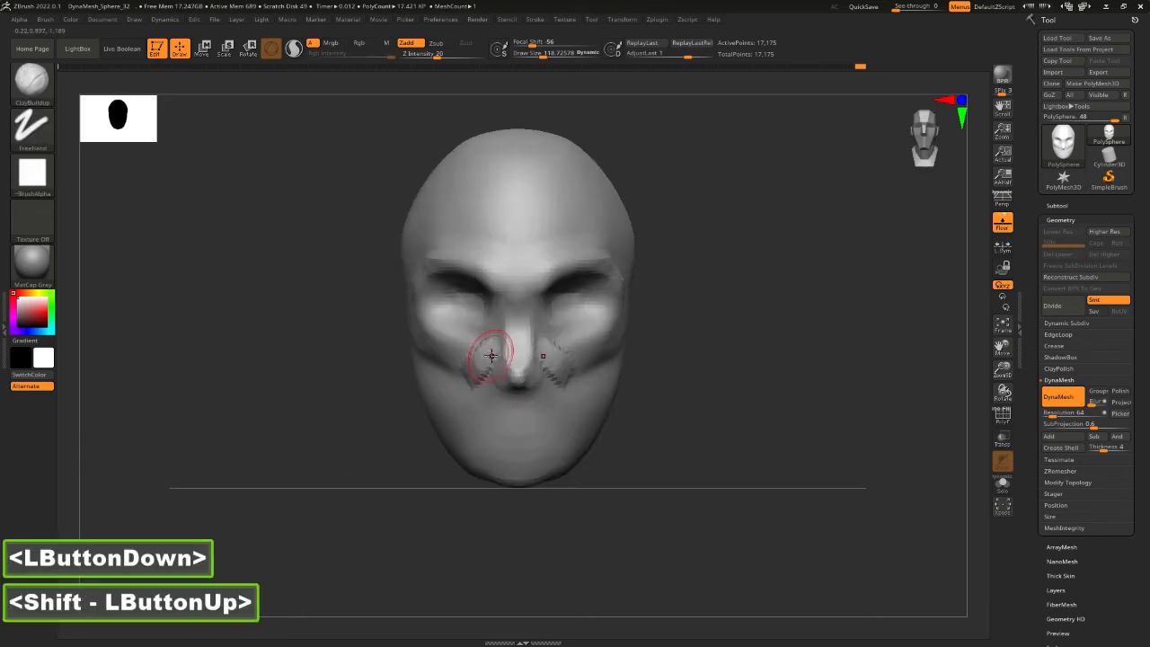
Smooth the fresh clay strokes on the inner cheeks along both sides of the nose
mouse_move(482, 350)
left_mouse_down("shift")
mouse_move(453, 392)
mouse_move(470, 393)
left_mouse_up("shift")
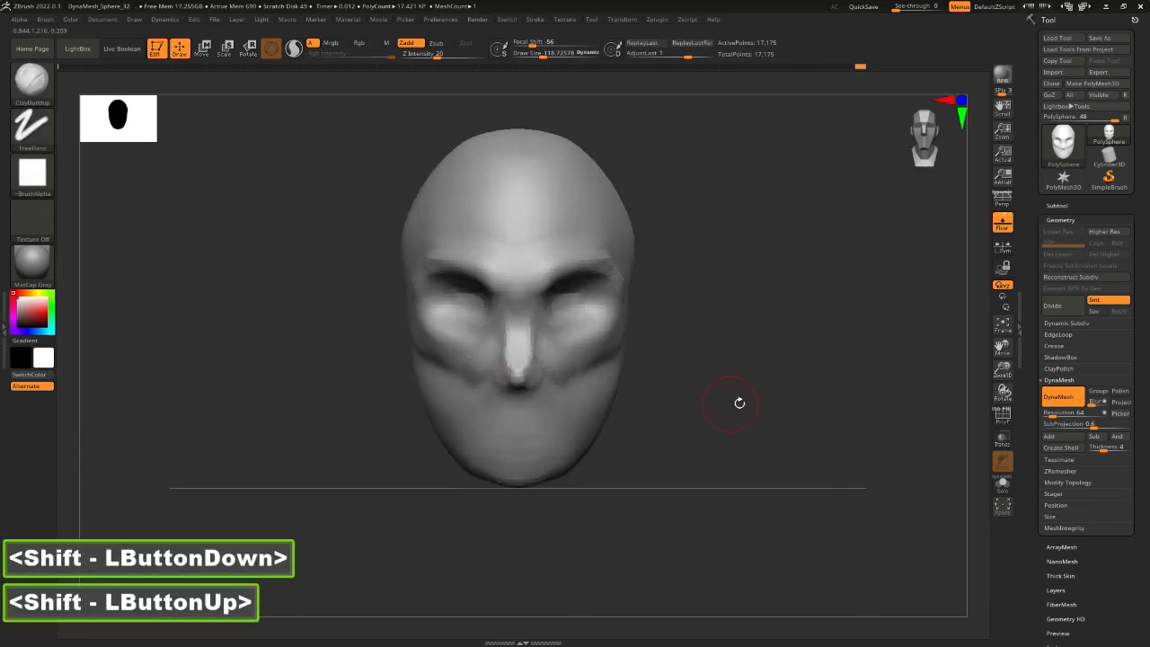
mouse_move(739, 401)
left_mouse_down()
mouse_move(771, 404)
mouse_move(724, 404)
left_mouse_up()
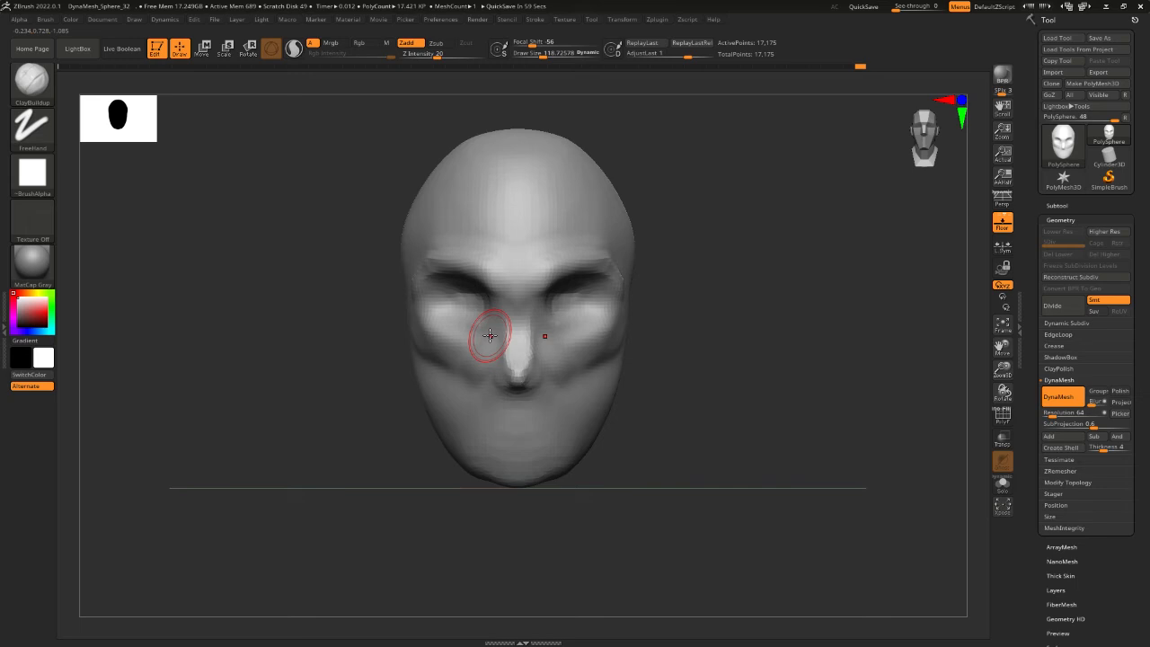
Carve grooves along both sides of the nose with the DamStandard brush at Z Intensity 14, and undo the last stroke
key("b")
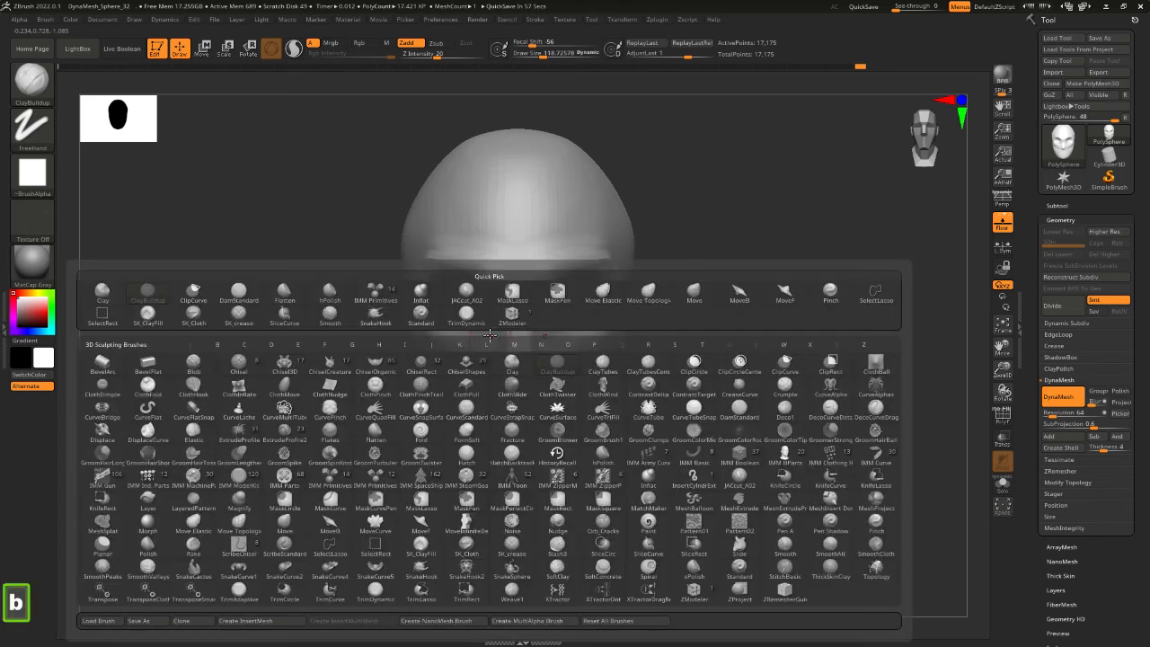
key("s")
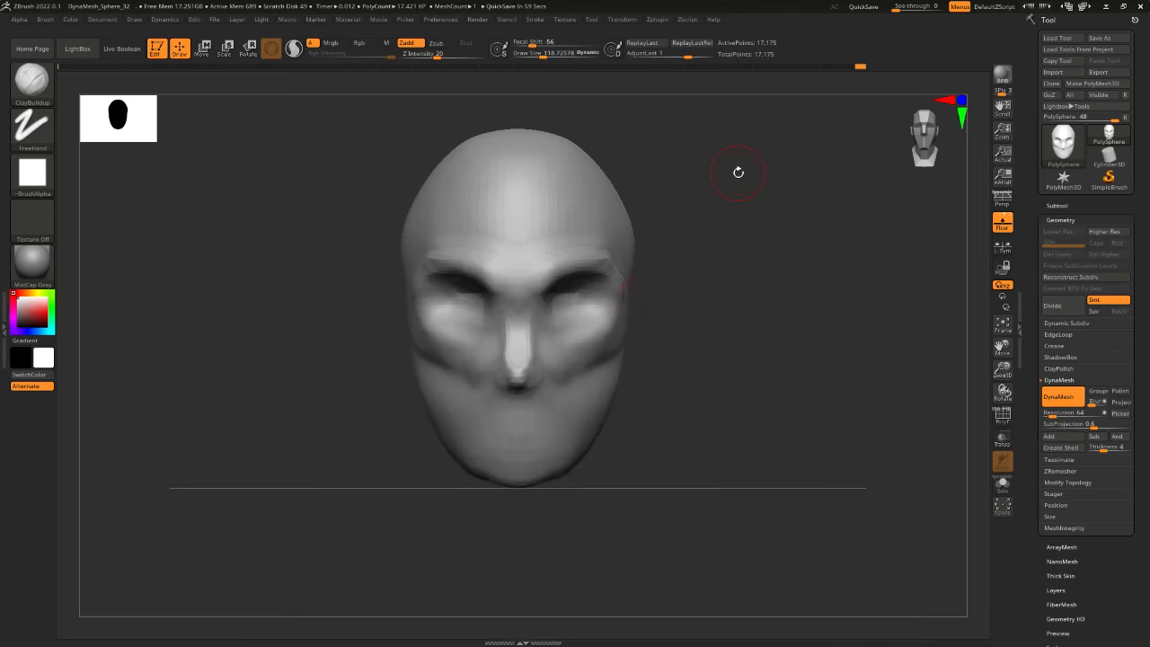
left_click(770, 177)
key("b")
key("d")
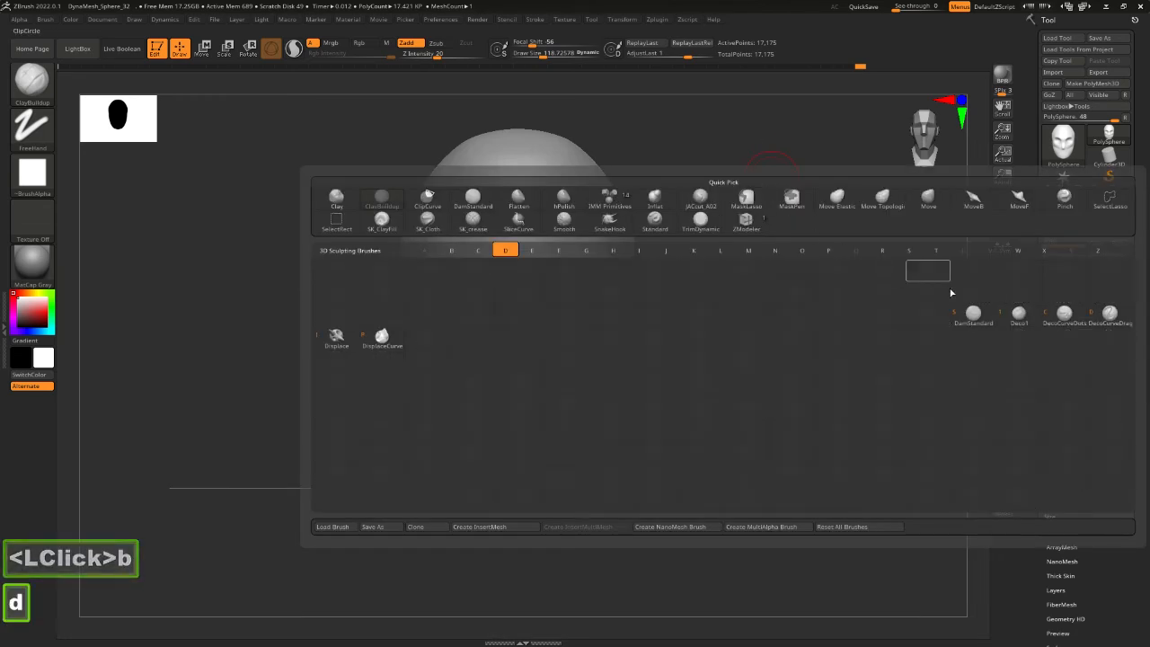
left_click(976, 316)
key("space")
left_click_drag(514, 342, 505, 342)
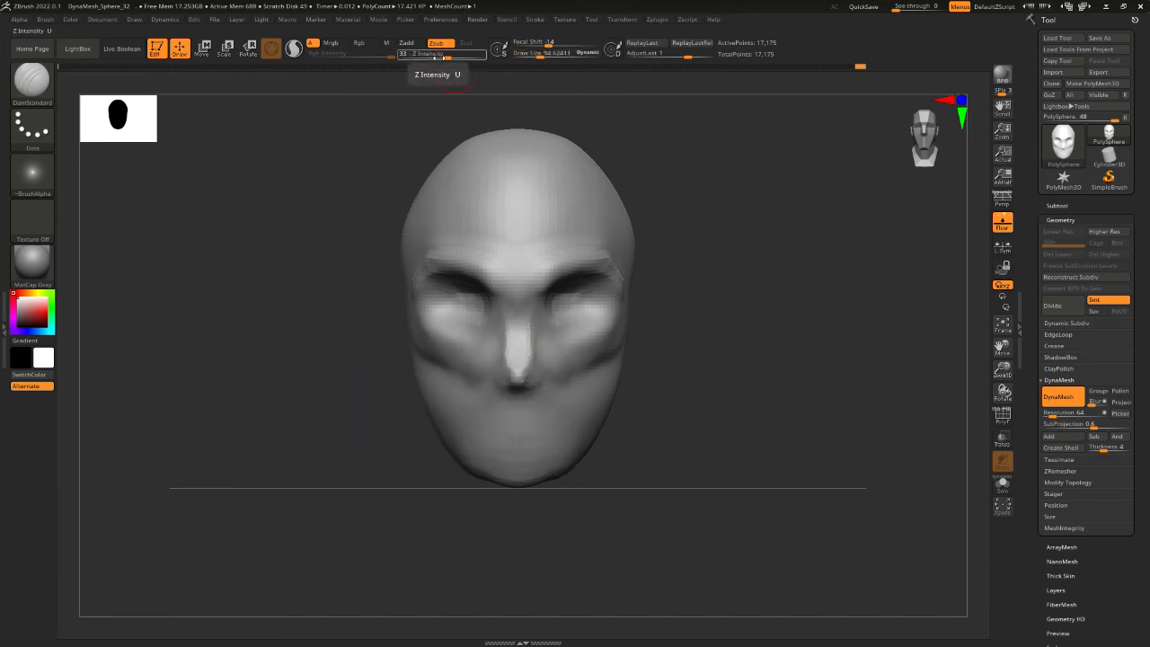
left_click_drag(435, 55, 438, 54)
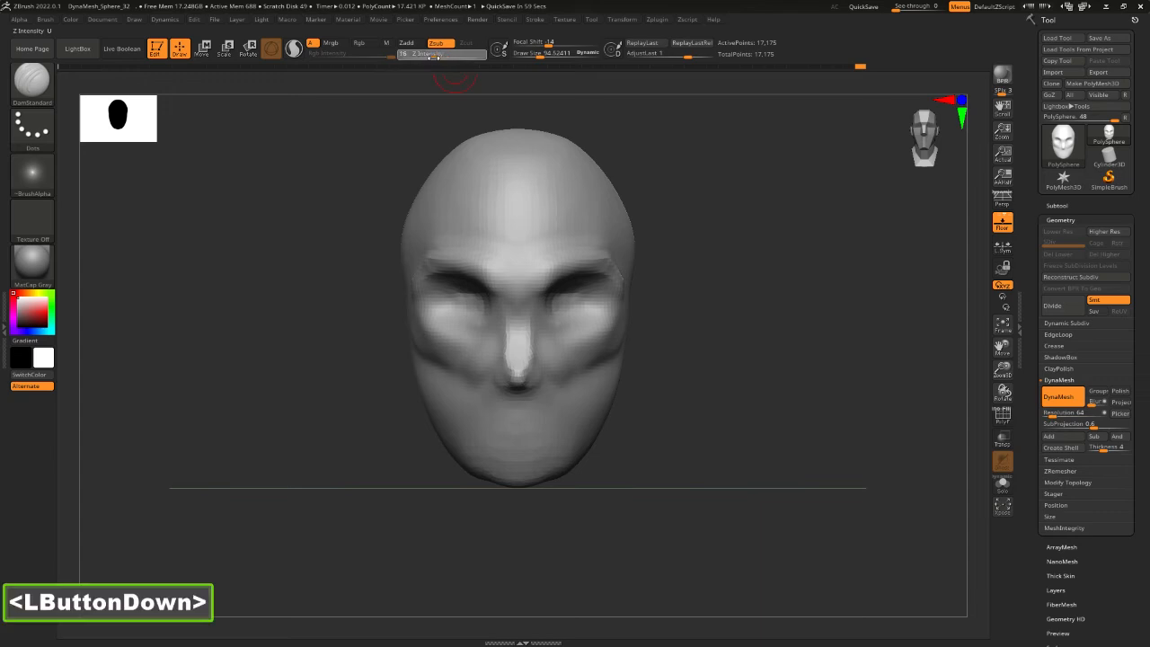
left_click_drag(432, 59, 431, 59)
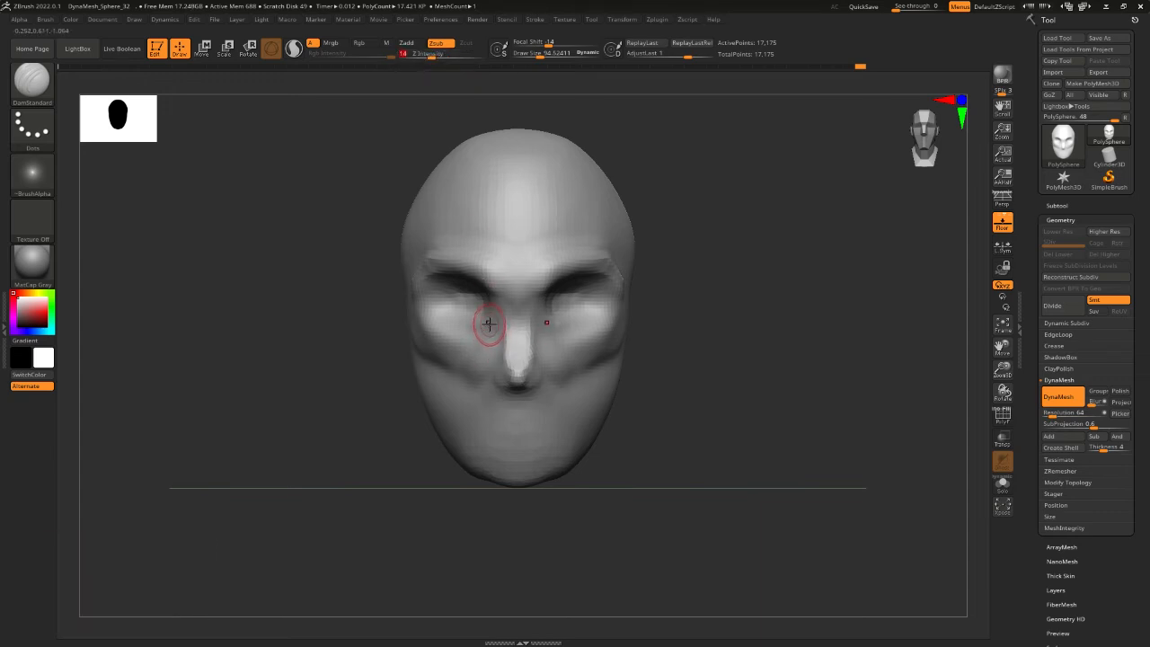
left_click_drag(490, 327, 495, 344)
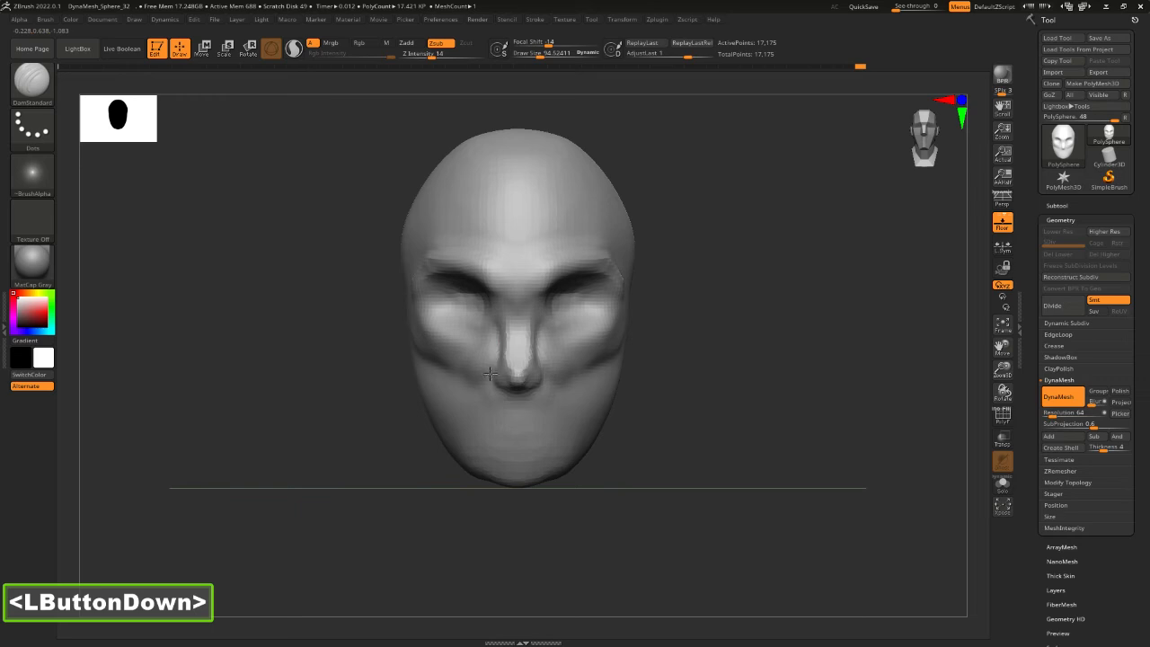
mouse_move(490, 374)
left_mouse_down()
mouse_move(508, 369)
mouse_move(506, 332)
mouse_move(514, 377)
left_mouse_up()
key("ctrl+z")
Pull the nose tip forward in profile with the Move brush and adjust the nose's lower end
mouse_move(663, 366)
left_mouse_down()
mouse_move(724, 360)
mouse_move(690, 390)
mouse_move(707, 388)
left_mouse_up()
key("2")
key("2")
left_click(516, 375)
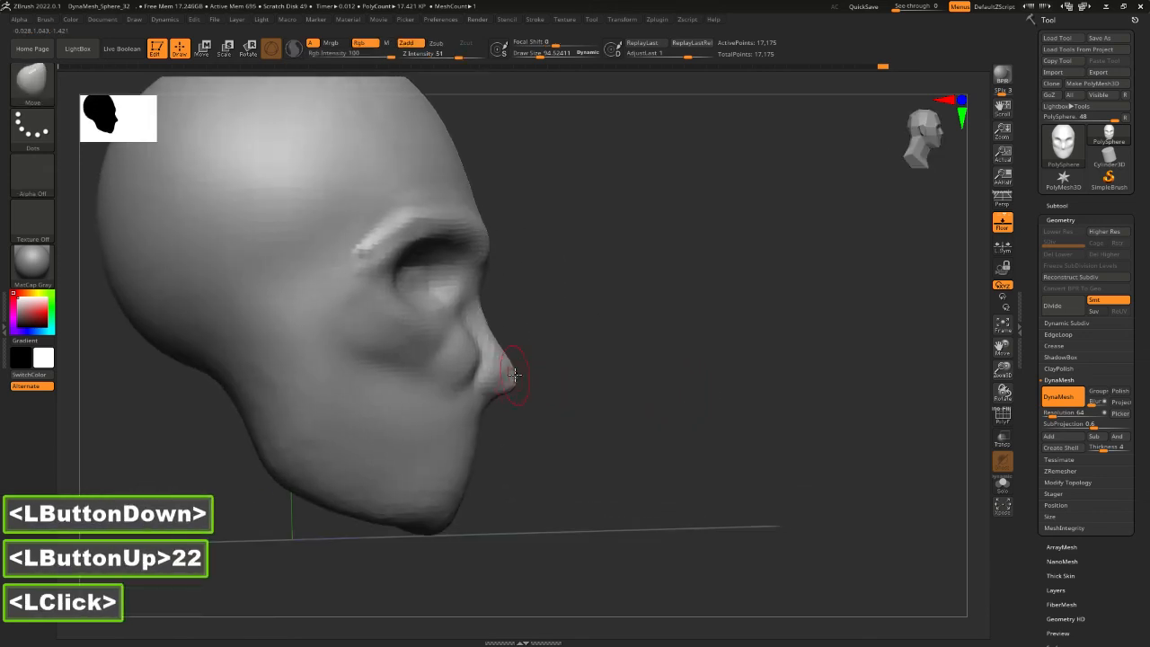
mouse_move(515, 375)
left_mouse_down()
mouse_move(528, 374)
mouse_move(486, 324)
left_mouse_up()
left_click(608, 367)
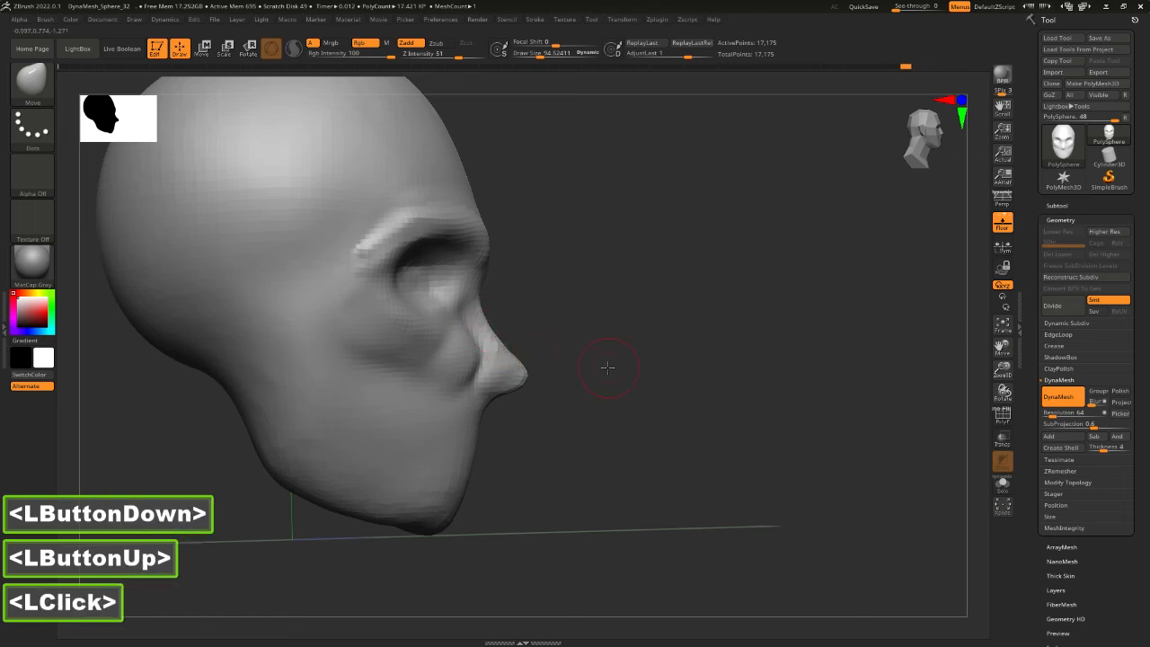
mouse_move(608, 367)
left_mouse_down("shift")
mouse_move(539, 372)
mouse_move(503, 411)
mouse_move(470, 390)
mouse_move(476, 354)
left_mouse_up("shift")
left_click(526, 384)
left_click(515, 392)
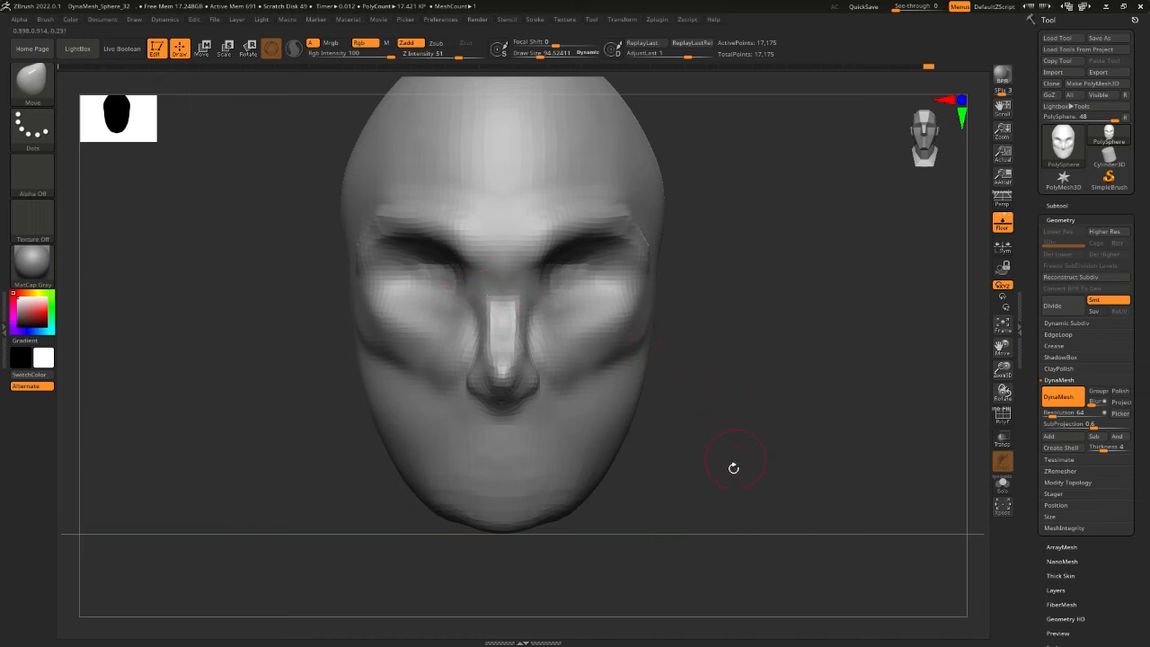
Leave a snapshot of the side profile on the canvas and turn the live head to the front for comparison
left_click_drag(724, 479, 712, 463, "alt")
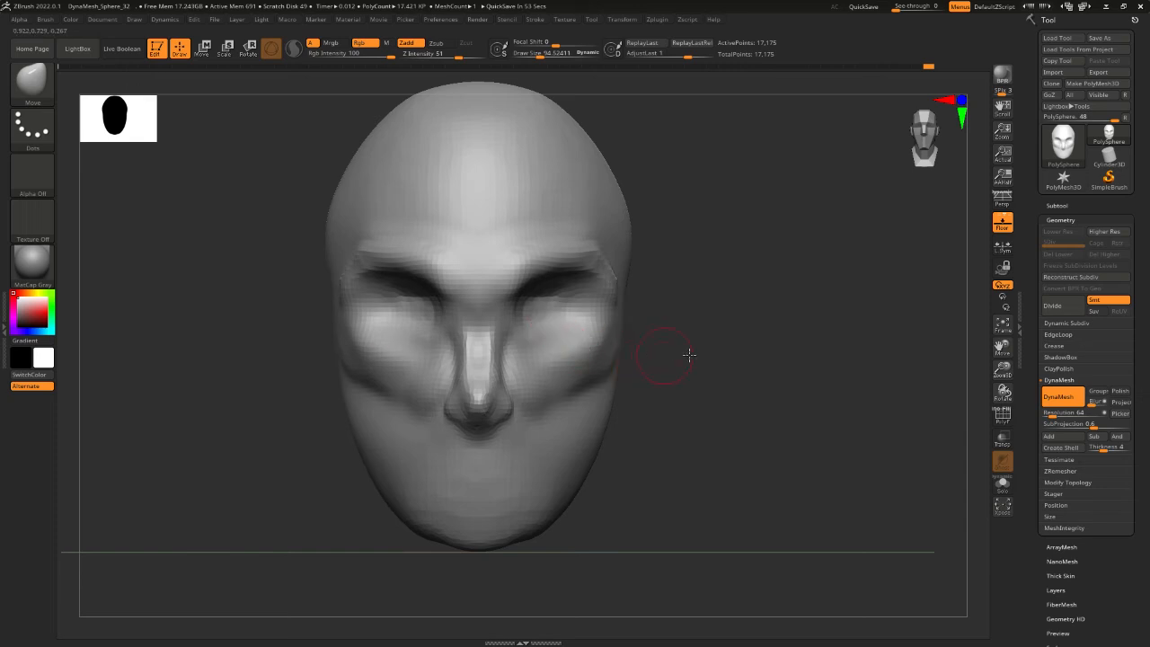
left_click_drag(688, 354, 960, 379, "shift")
key("shift+s")
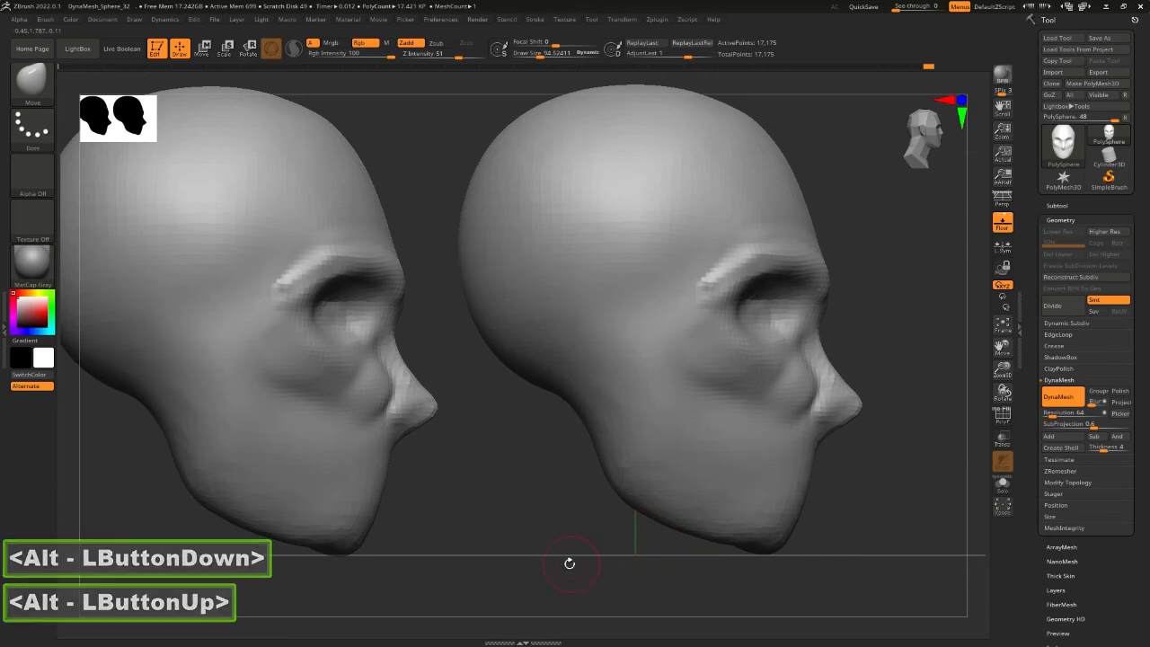
left_click_drag(537, 548, 474, 559)
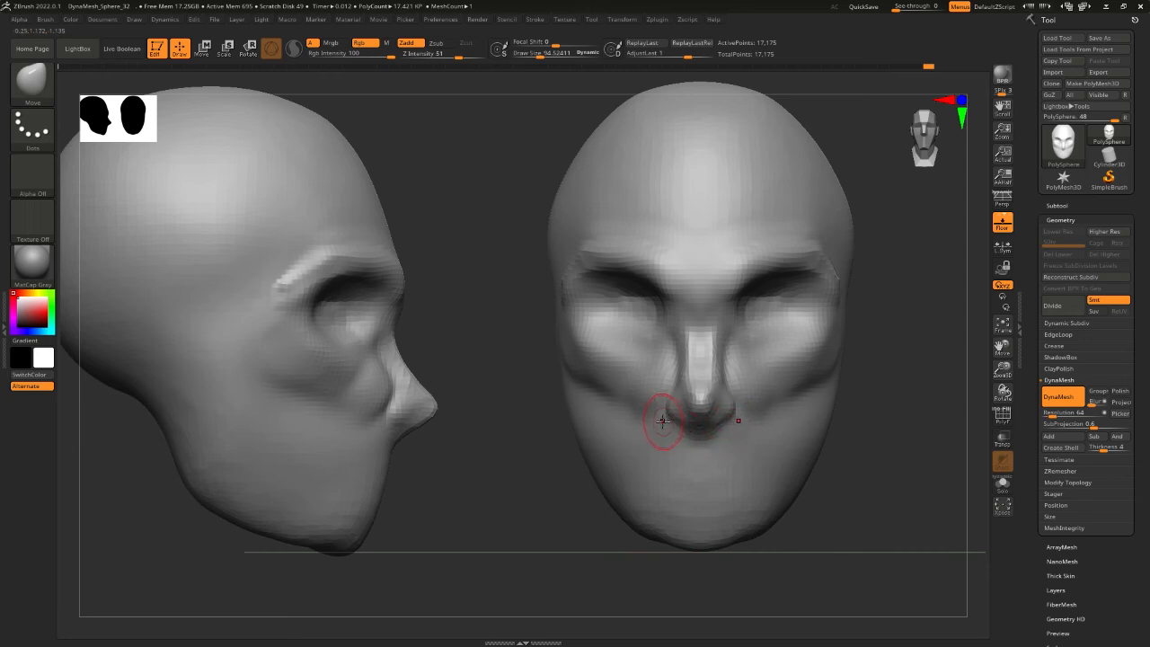
Switch to the DamStandard brush, try a crease around the nostril wings and undo the stroke
key("b")
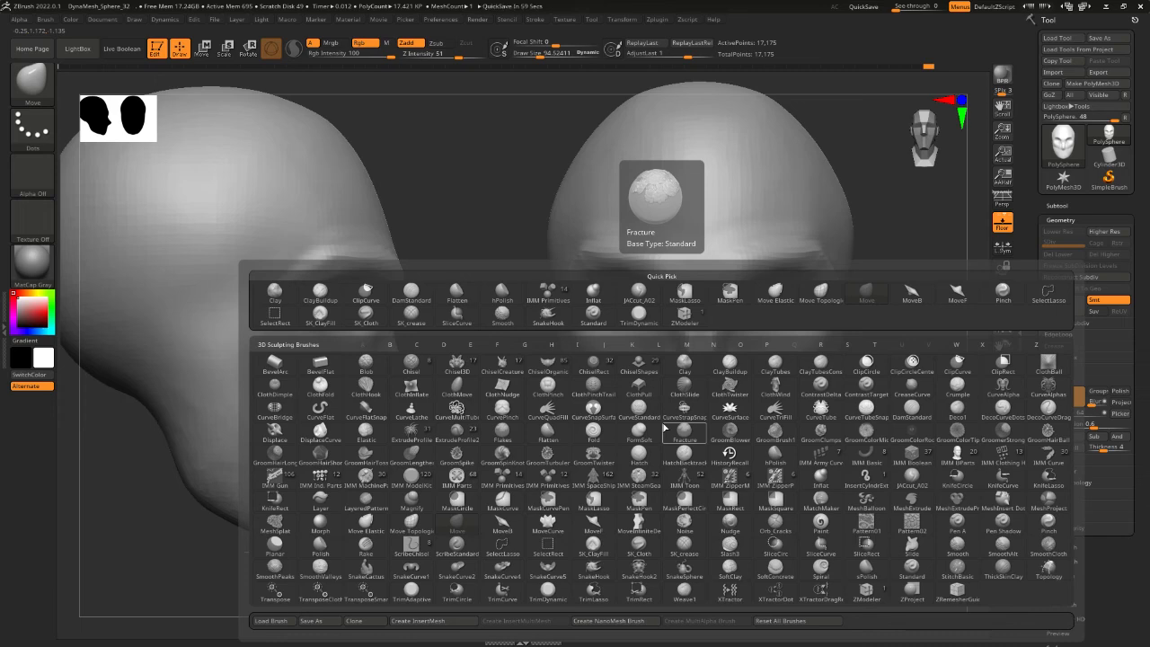
key("d")
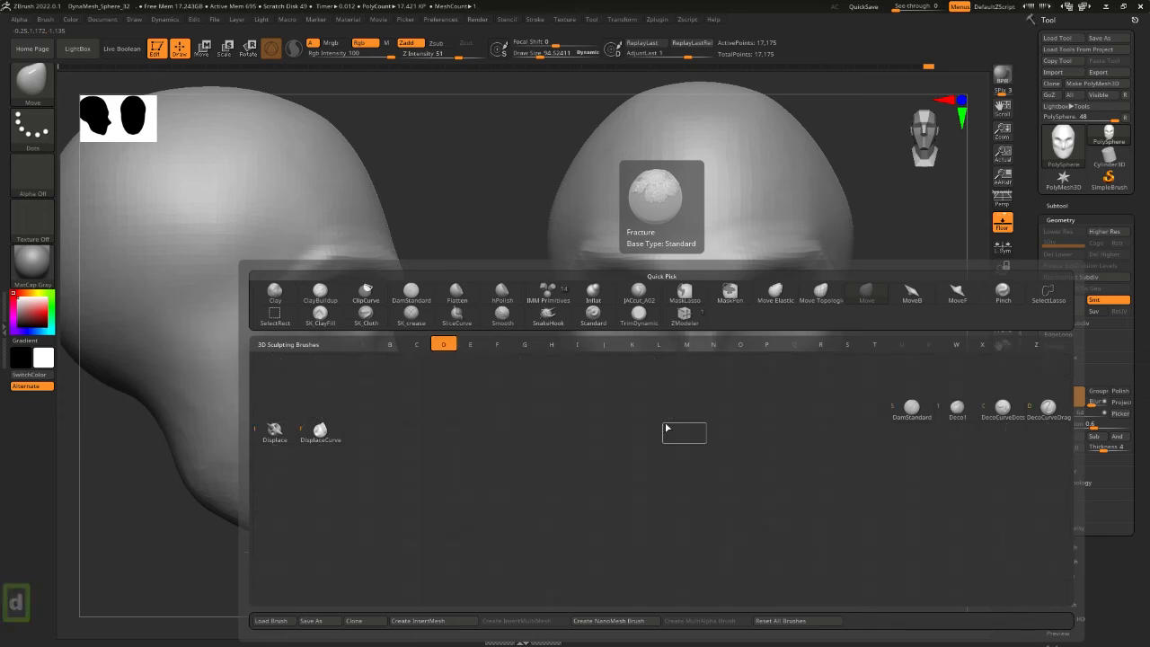
left_click(889, 412)
mouse_move(663, 417)
left_mouse_down()
mouse_move(700, 437)
mouse_move(734, 419)
mouse_move(711, 437)
mouse_move(671, 428)
left_mouse_up()
key("ctrl+z")
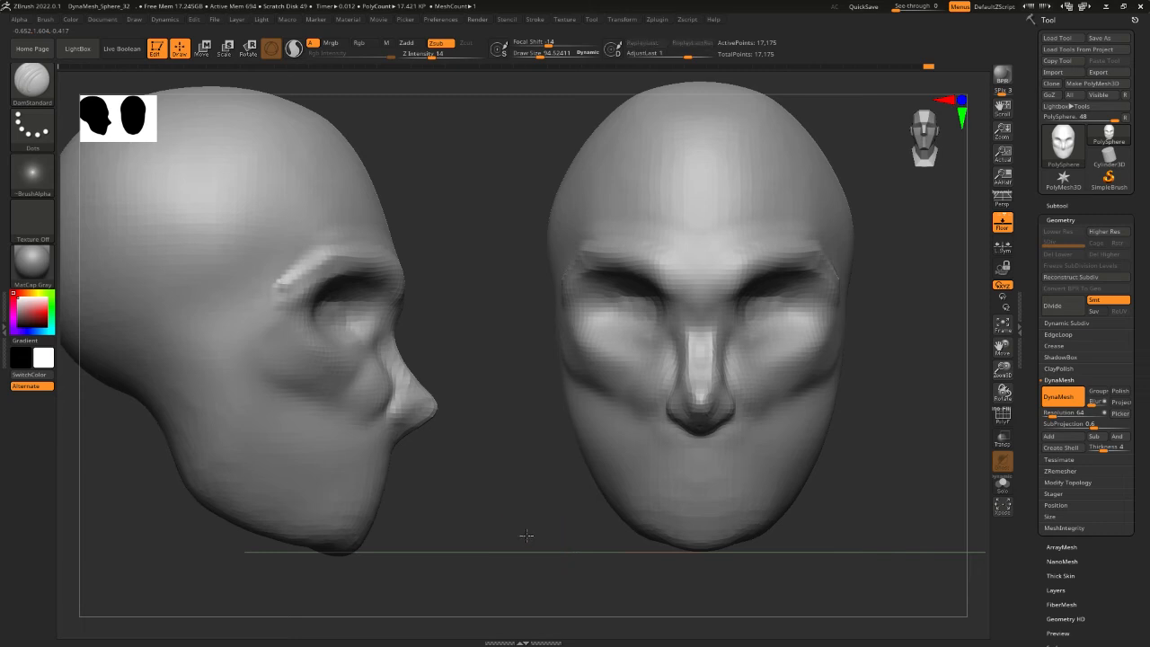
Clear the profile snapshot from the canvas and carve the creases around the nostril wings
mouse_move(525, 534)
left_mouse_down()
mouse_move(542, 526)
mouse_move(536, 512)
left_mouse_up()
key("ctrl+n")
left_click(530, 495, "alt")
key("ctrl+z")
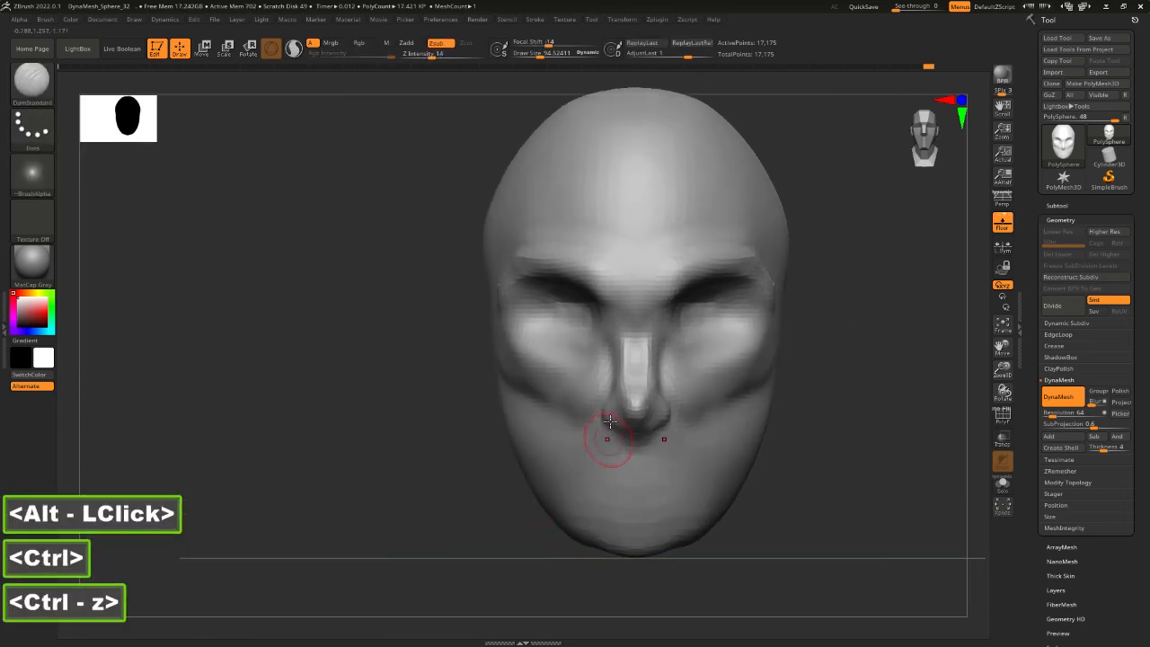
mouse_move(613, 430)
left_mouse_down()
mouse_move(672, 424)
mouse_move(610, 431)
left_mouse_up()
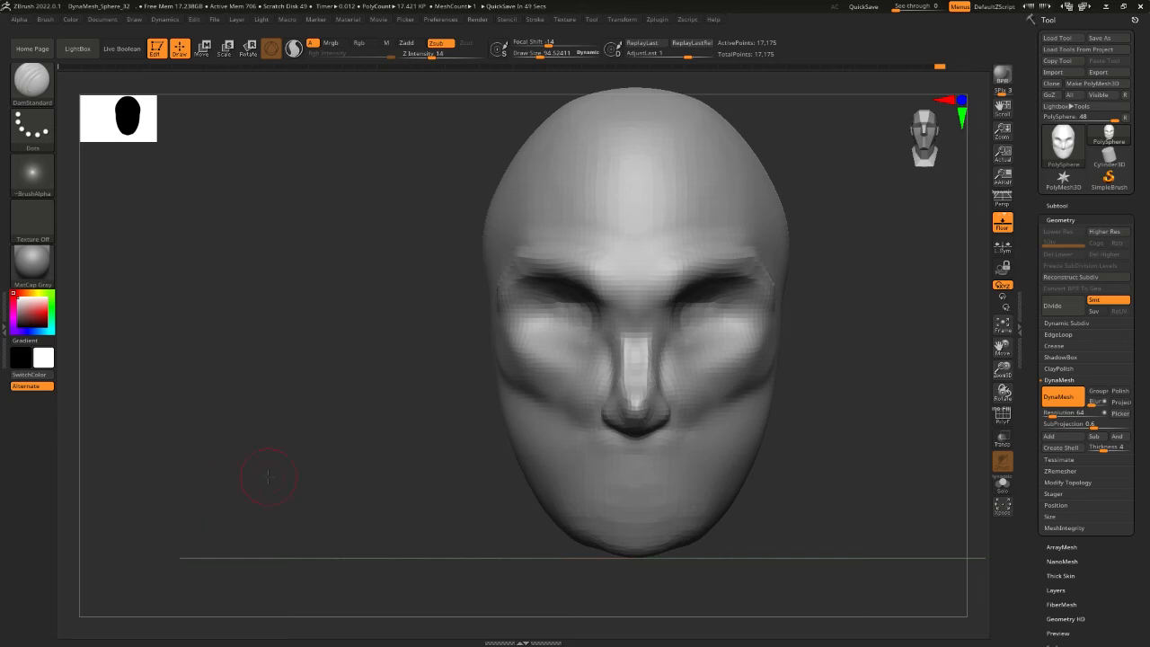
Check the head from the side and front, and lightly smooth the surface beside the nose bridge
mouse_move(268, 477)
left_mouse_down("shift")
mouse_move(350, 499)
mouse_move(380, 521)
left_mouse_up("shift")
mouse_move(552, 303)
left_mouse_down("shift")
mouse_move(547, 315)
mouse_move(566, 305)
left_mouse_up("shift")
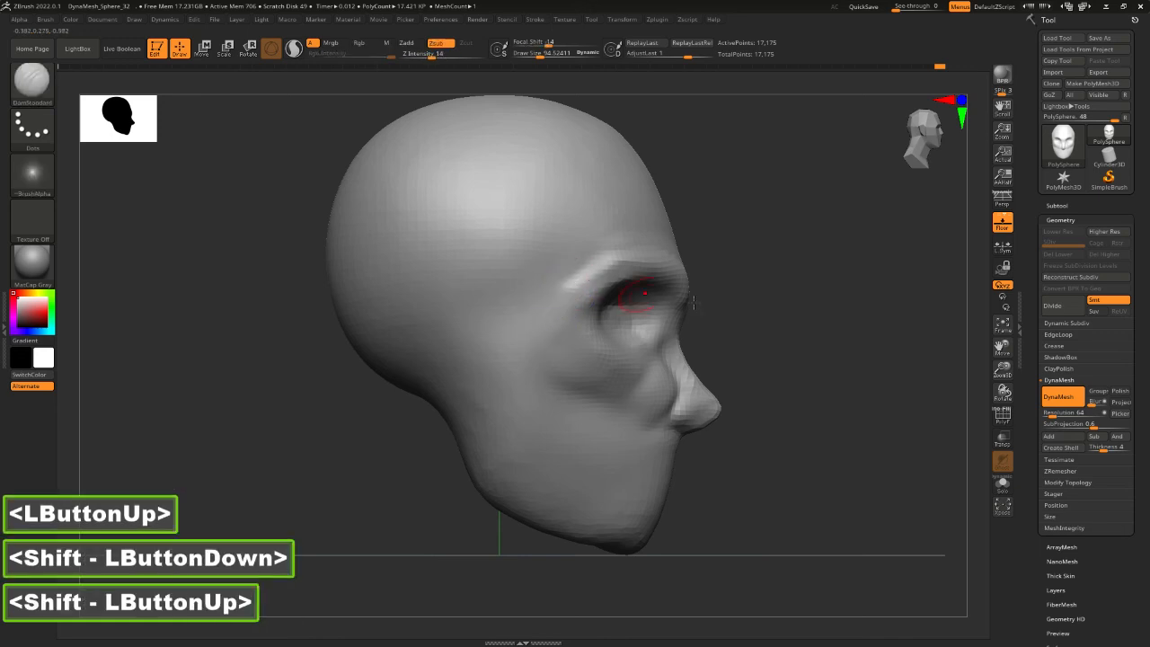
left_click_drag(819, 328, 269, 482)
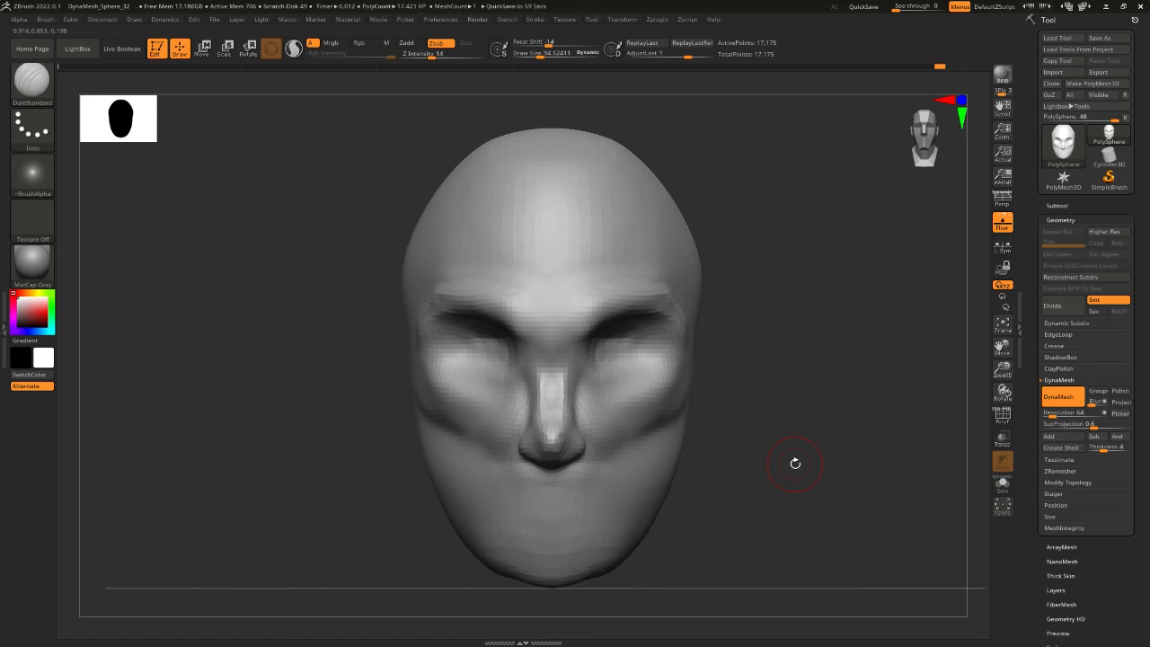
left_click_drag(795, 462, 775, 464, "alt")
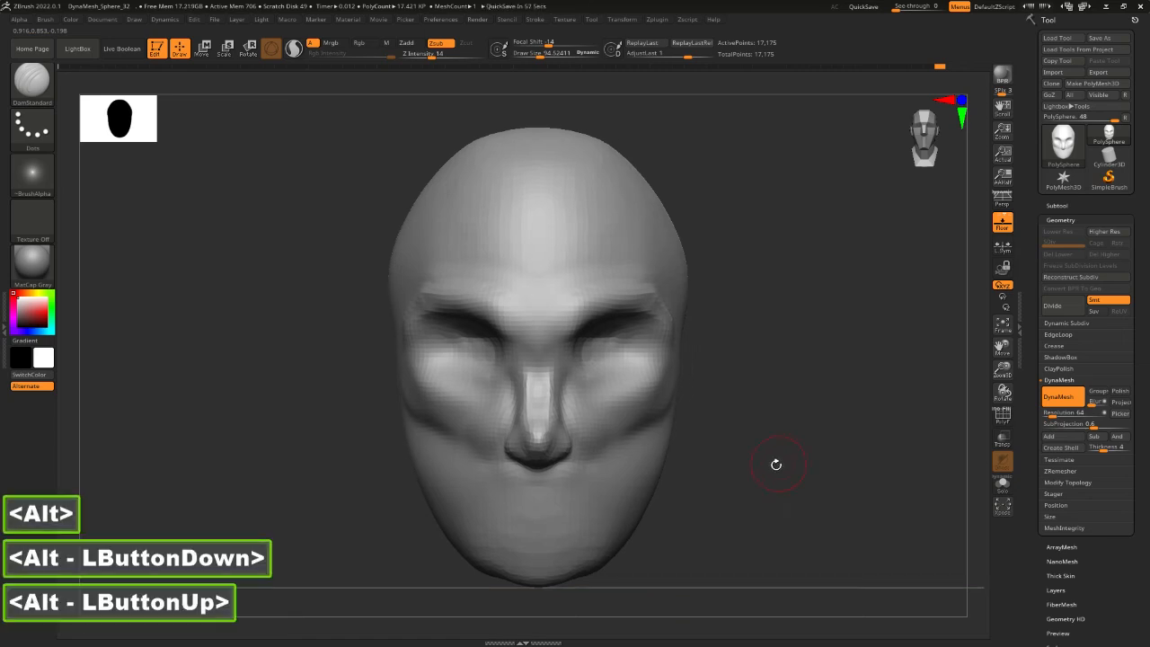
left_click_drag(827, 428, 746, 387)
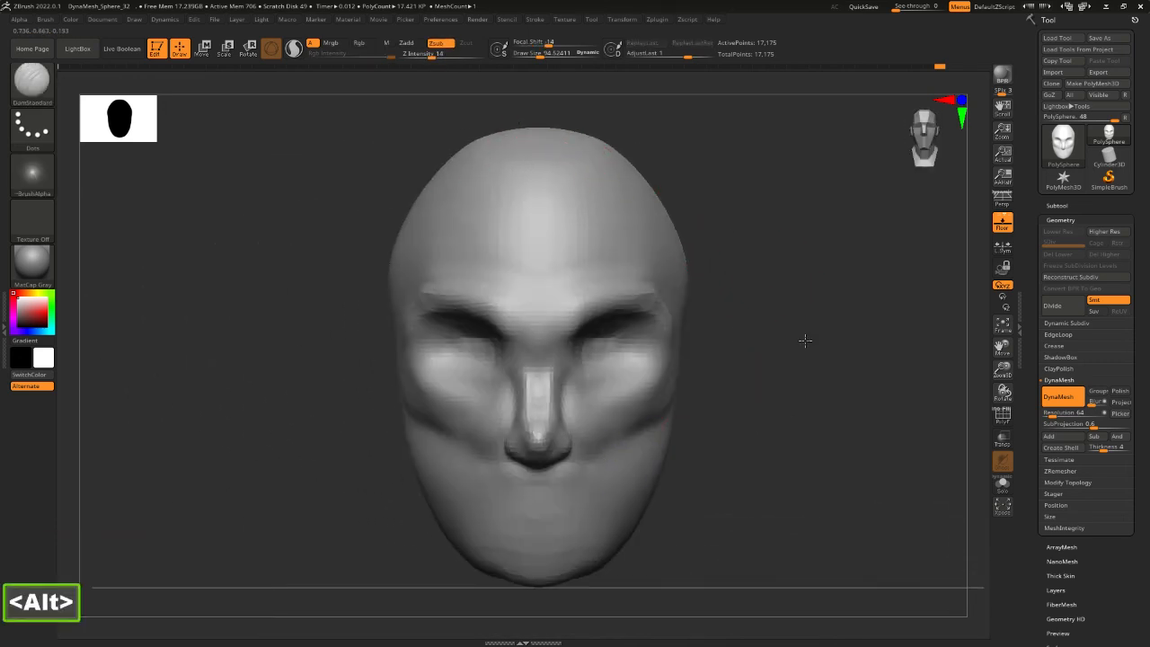
left_click_drag(803, 336, 723, 413, "alt")
key("alt")
left_click_drag(552, 391, 514, 364, "shift")
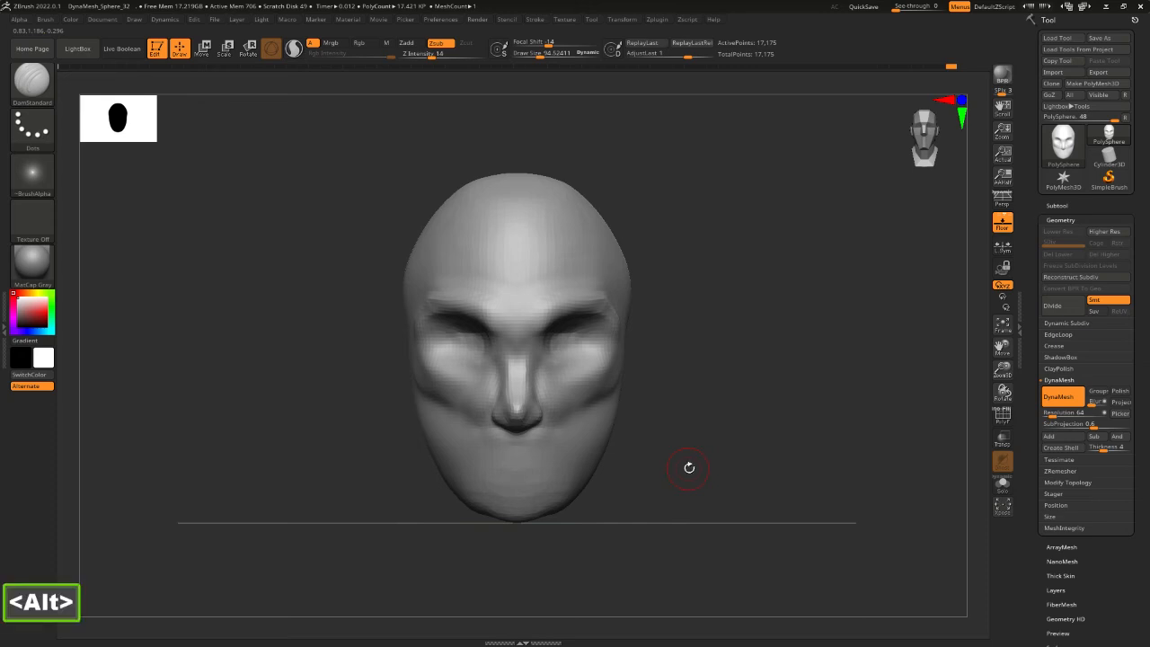
left_click_drag(688, 468, 736, 480, "alt")
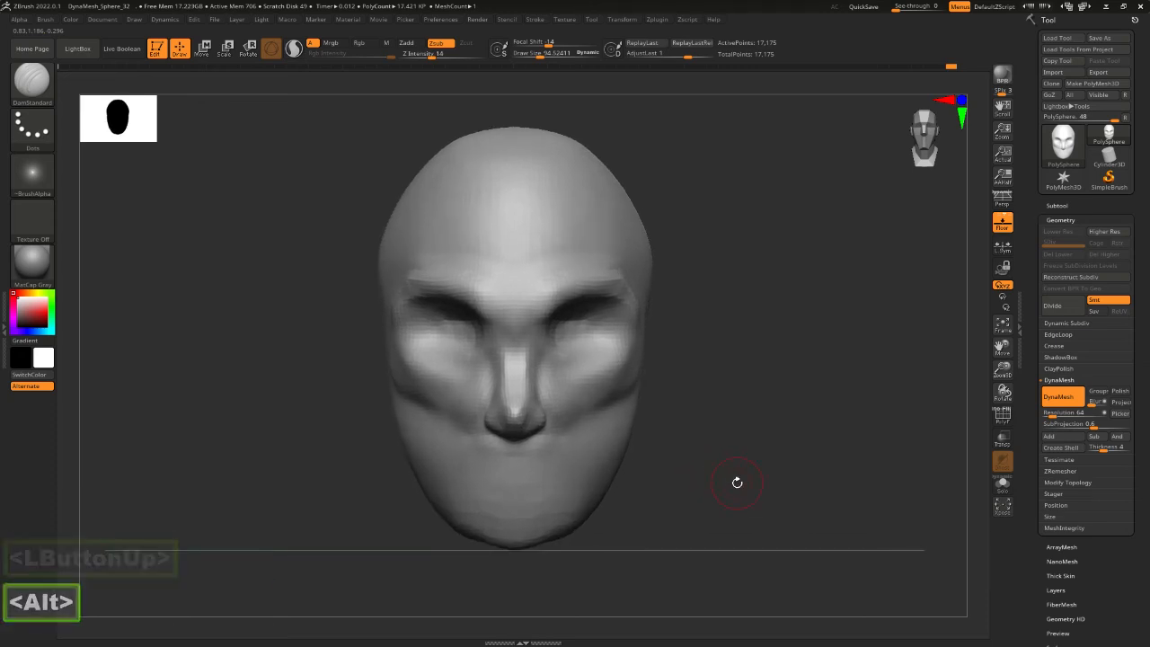
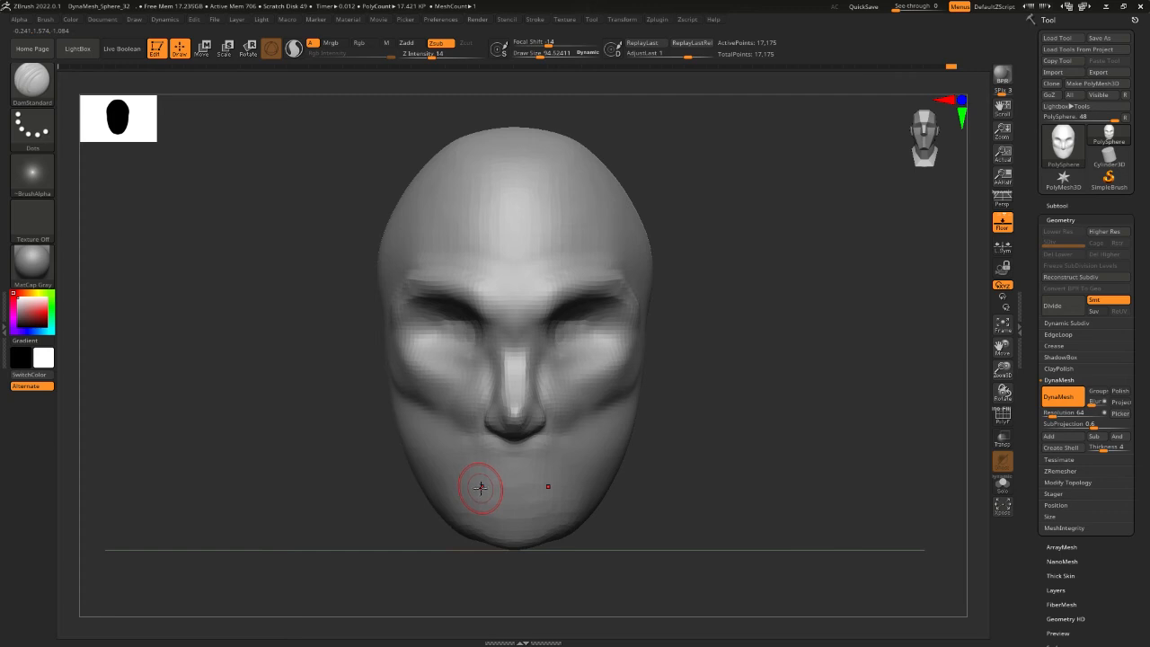
Build up the rounded mouth mound below the nose with the ClayBuildup brush at a draw size of about 146
left_click(670, 469, "shift")
key("3")
key("space")
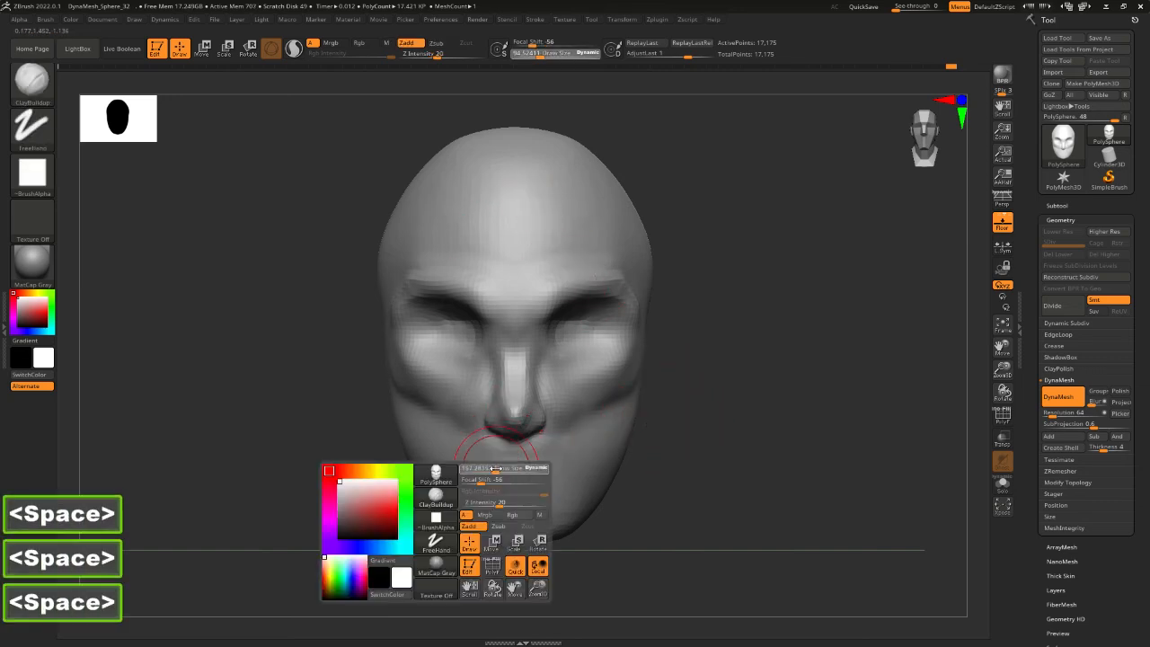
left_click(497, 469)
mouse_move(470, 475)
left_mouse_down()
mouse_move(478, 490)
mouse_move(534, 471)
mouse_move(503, 476)
mouse_move(562, 481)
mouse_move(469, 462)
mouse_move(487, 480)
mouse_move(566, 472)
left_mouse_up()
Carve the cheek hollow below the cheekbone and build up the rear jaw in profile, using a draw size of about 195
mouse_move(759, 494)
left_mouse_down()
mouse_move(642, 505)
mouse_move(629, 486)
left_mouse_up()
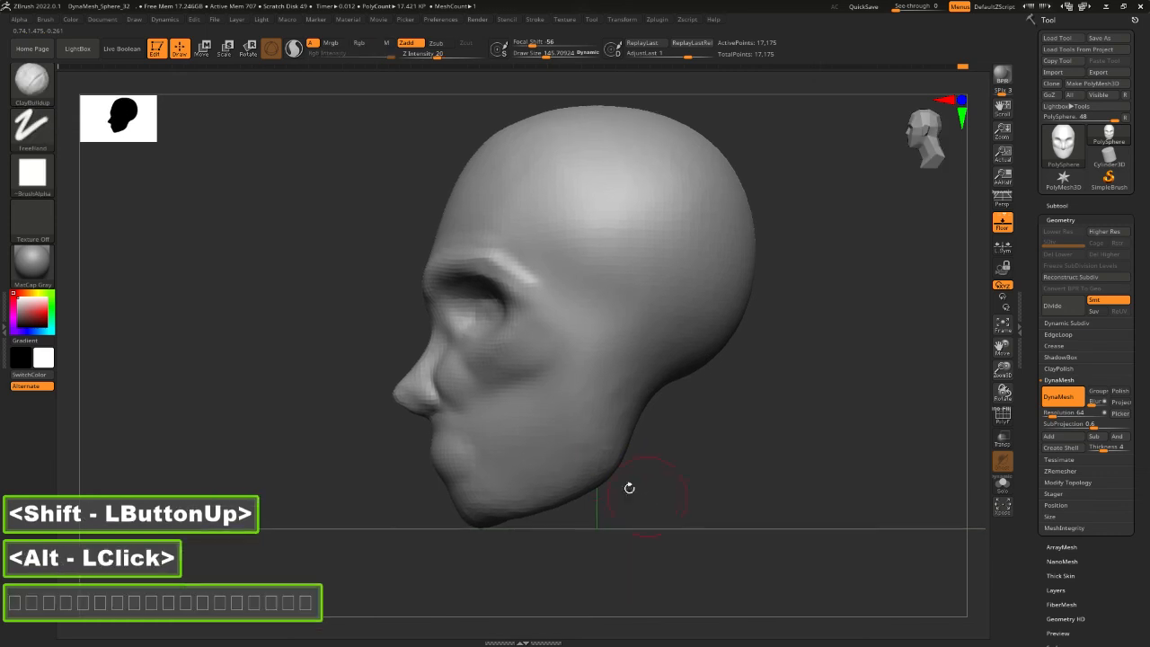
key("space")
mouse_move(505, 433)
left_mouse_down()
mouse_move(488, 428)
mouse_move(478, 453)
mouse_move(544, 398)
mouse_move(540, 435)
left_mouse_up()
mouse_move(530, 413)
left_mouse_down("alt")
mouse_move(494, 465)
mouse_move(529, 451)
mouse_move(533, 423)
mouse_move(539, 440)
left_mouse_up("alt")
mouse_move(560, 391)
left_mouse_down("alt")
mouse_move(547, 433)
mouse_move(482, 423)
mouse_move(565, 392)
mouse_move(595, 452)
mouse_move(588, 471)
left_mouse_up("alt")
left_click_drag(577, 478, 497, 508)
left_click_drag(600, 381, 596, 467)
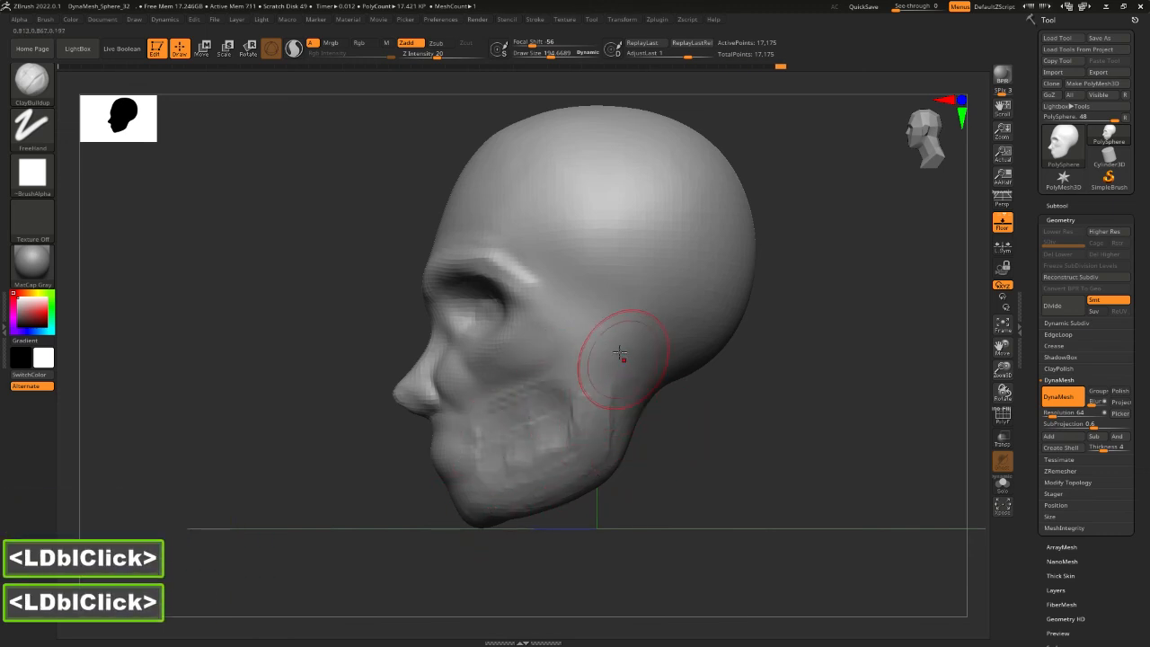
Carve the groove behind the jaw below the skull base with the DamStandard brush and refine the jaw's rear edge
key("5")
left_click_drag(627, 384, 632, 433)
left_click_drag(635, 369, 632, 424)
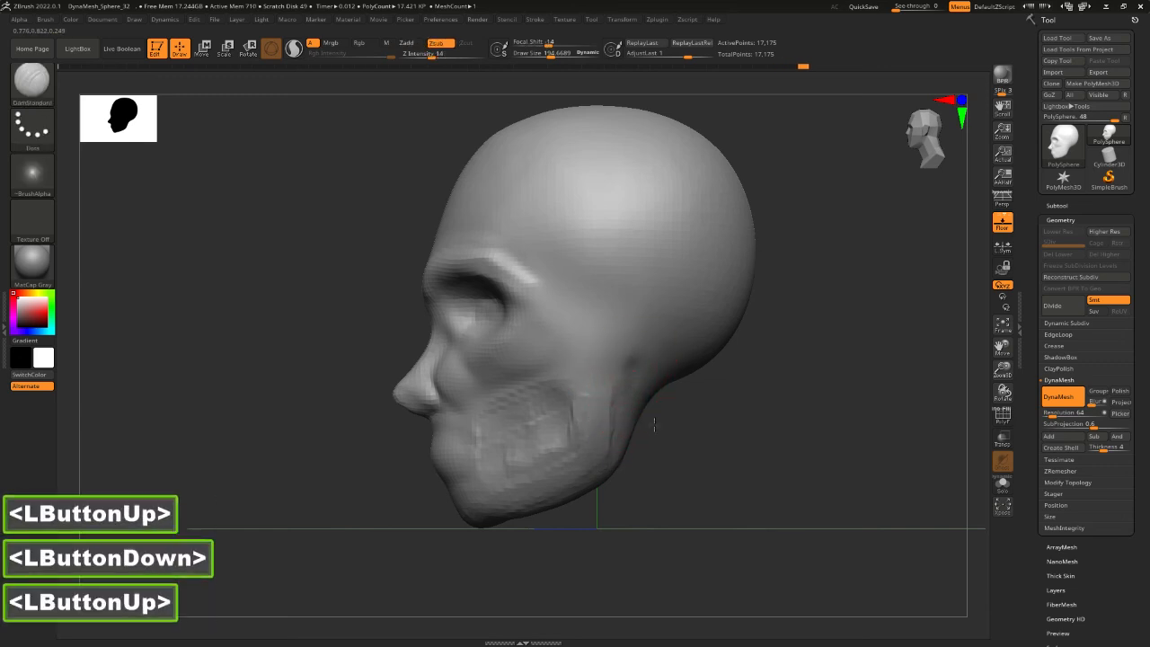
mouse_move(764, 458)
left_mouse_down()
mouse_move(654, 397)
mouse_move(759, 421)
mouse_move(667, 397)
mouse_move(775, 411)
mouse_move(641, 374)
left_mouse_up()
left_click_drag(860, 435, 943, 449, "shift")
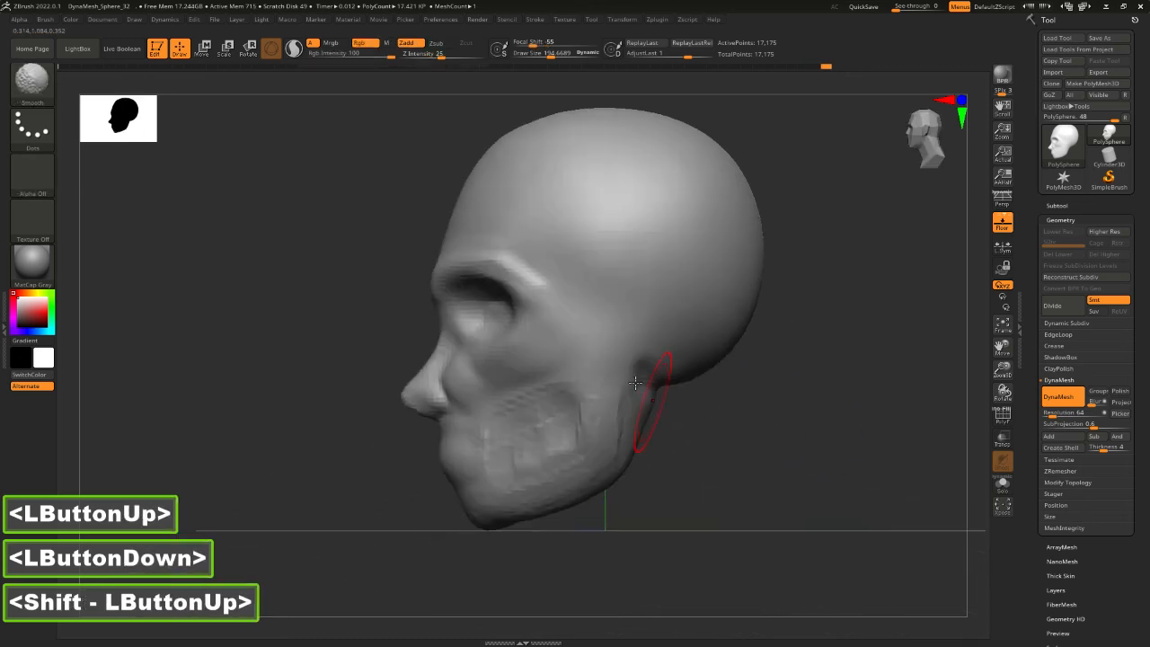
mouse_move(645, 385)
left_mouse_down()
mouse_move(642, 434)
mouse_move(781, 449)
left_mouse_up()
mouse_move(665, 419)
left_mouse_down()
mouse_move(705, 412)
mouse_move(687, 415)
left_mouse_up()
mouse_move(852, 453)
left_mouse_down()
mouse_move(719, 465)
mouse_move(702, 449)
left_mouse_up()
mouse_move(658, 381)
left_mouse_down("alt")
mouse_move(655, 435)
mouse_move(530, 513)
left_mouse_up("alt")
left_click(655, 439, "alt")
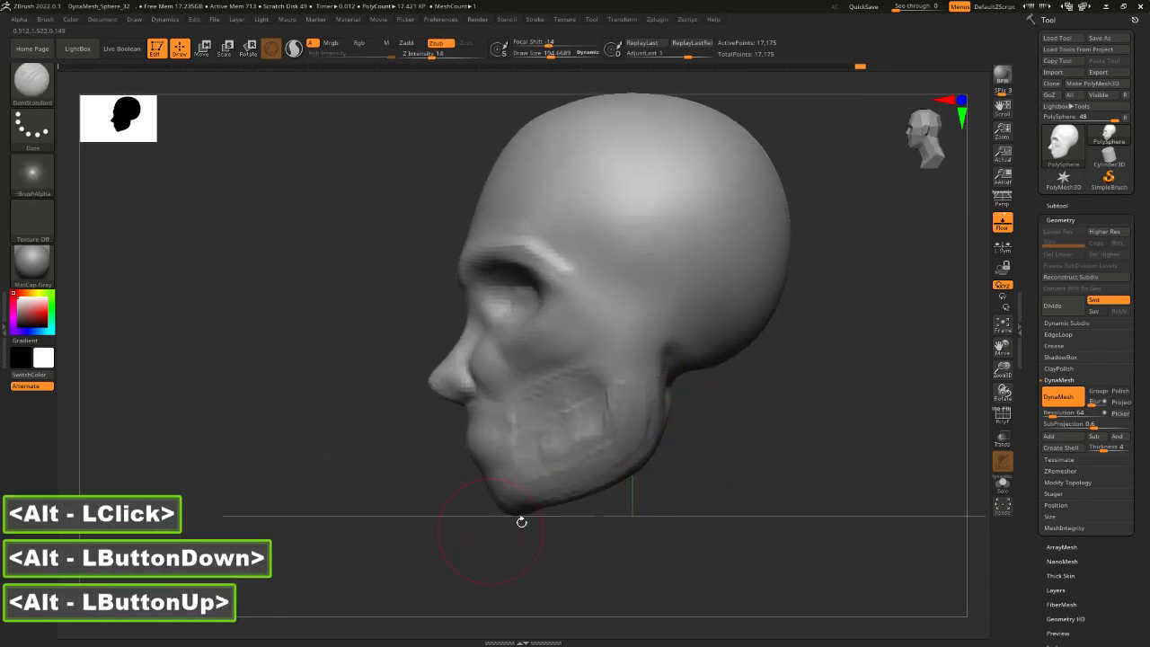
Carve the crease between the mouth mound and the chin from the front, undoing the first stroke, and refine the mouth corners
left_click(519, 507, "alt")
left_click_drag(460, 528, 558, 525)
left_click(480, 480, "alt")
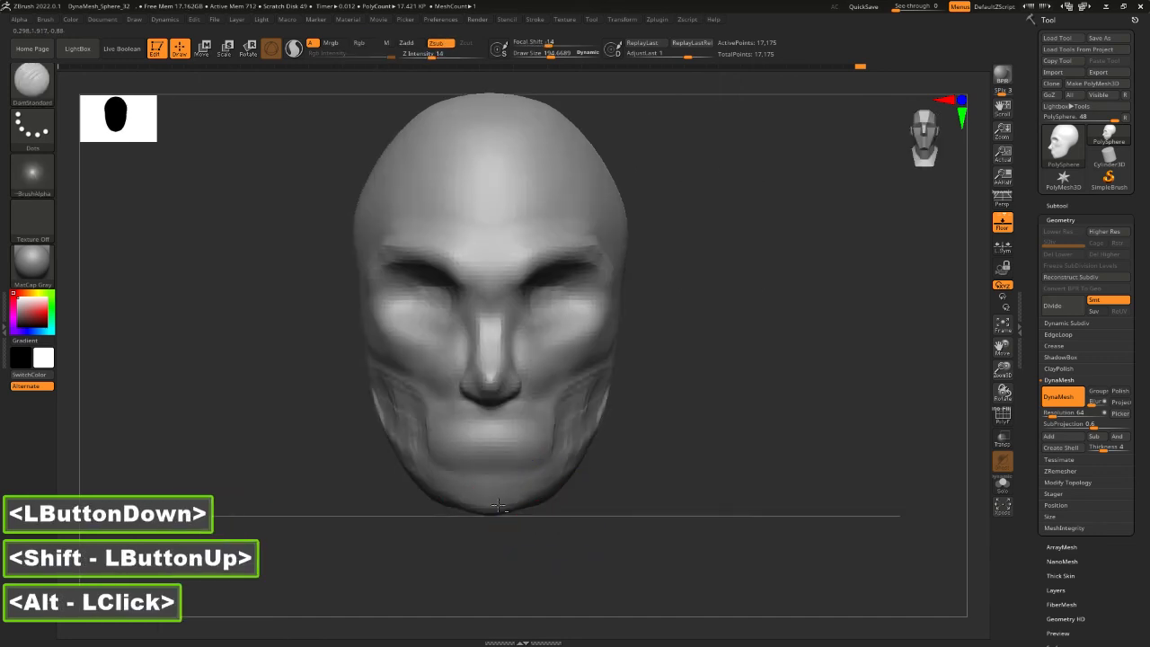
left_click(453, 470)
key("ctrl+z")
left_click_drag(483, 455, 449, 468)
left_click(456, 467)
left_click(449, 466)
left_click(443, 418)
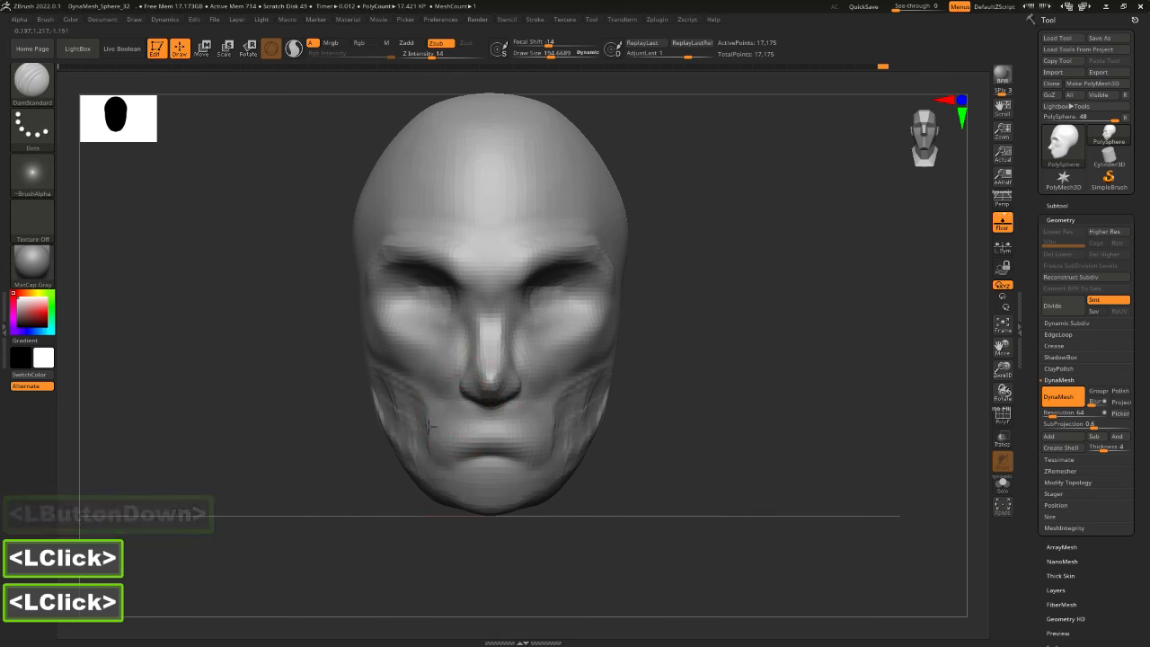
Carve the folds beside the nostrils with DamStandard at a draw size of about 182 and smooth the mouth sides and cheeks
double_click(448, 406)
mouse_move(450, 399)
left_mouse_down()
mouse_move(439, 425)
mouse_move(453, 389)
mouse_move(446, 402)
left_mouse_up()
key("space")
left_click(458, 390)
left_click(446, 416)
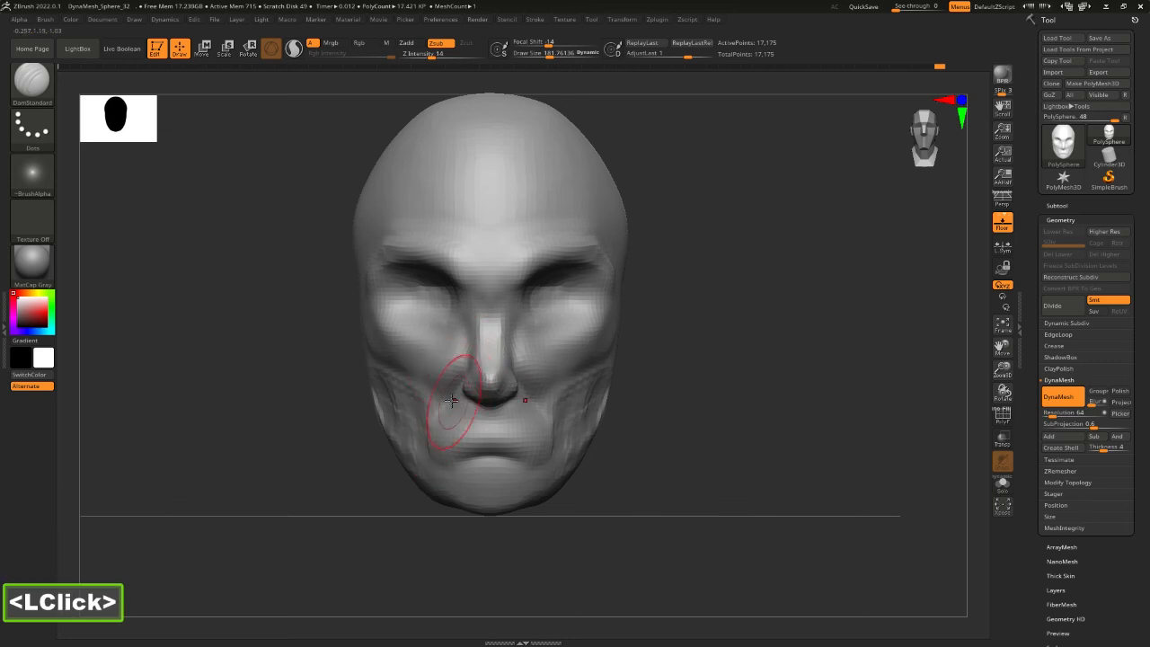
left_click(452, 449, "shift")
left_click(398, 410, "shift")
left_click(396, 409, "shift")
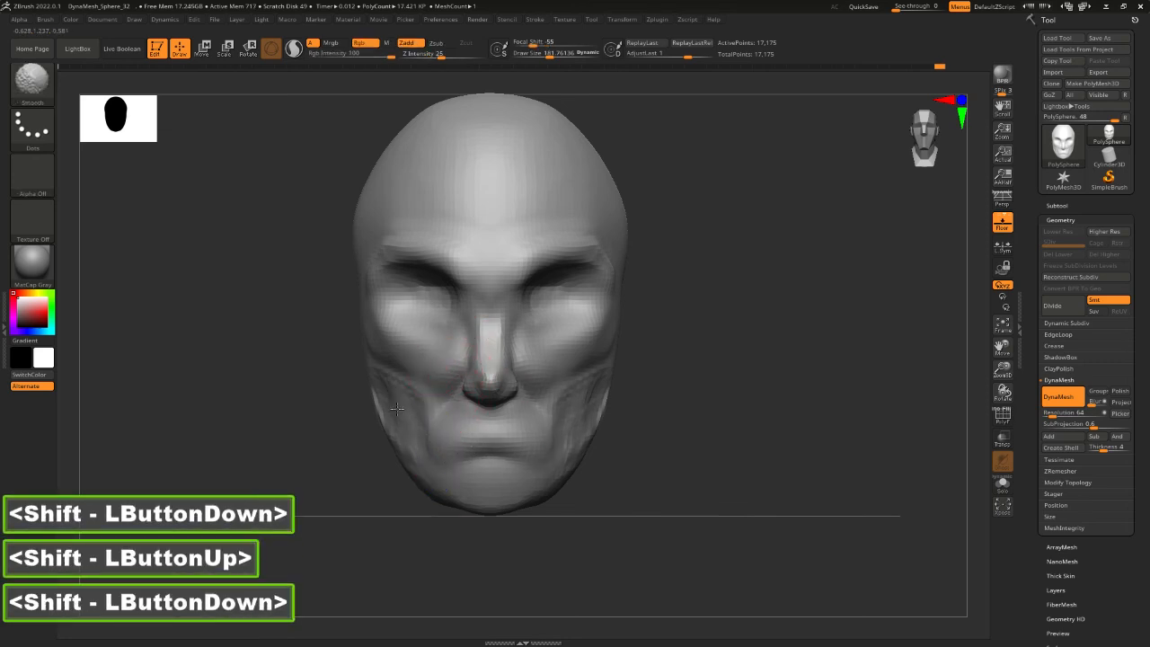
Reshape the lower face and jaw silhouette with the Move brush at a draw size of about 266, checking it from behind
key("space")
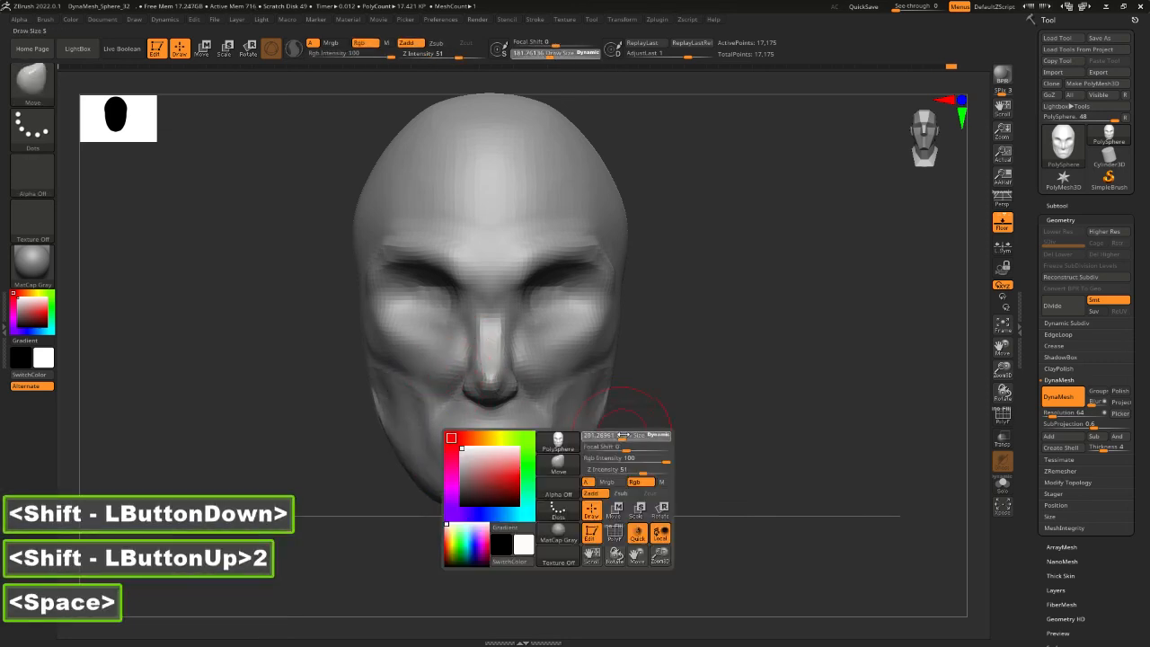
left_click(644, 454)
mouse_move(644, 453)
left_mouse_down("shift")
mouse_move(431, 460)
mouse_move(483, 470)
mouse_move(473, 466)
left_mouse_up("shift")
left_click(470, 470)
mouse_move(446, 413)
left_mouse_down()
mouse_move(472, 457)
mouse_move(465, 419)
left_mouse_up()
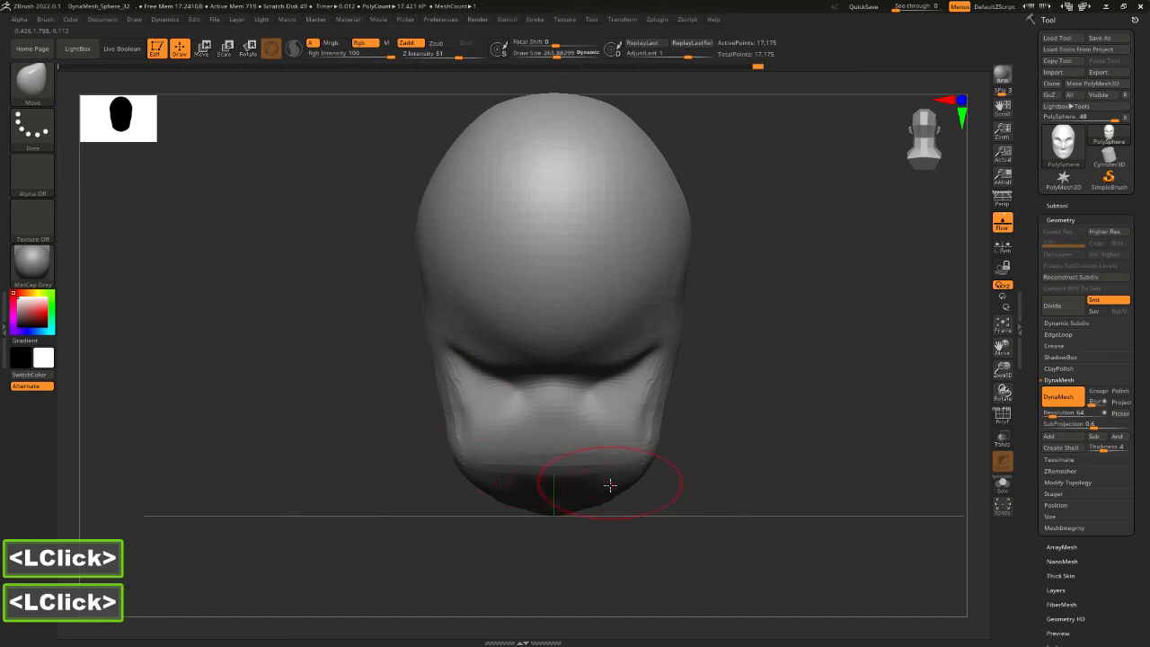
mouse_move(628, 486)
left_mouse_down()
mouse_move(592, 480)
mouse_move(606, 389)
left_mouse_up()
left_click_drag(562, 495, 456, 480, "alt")
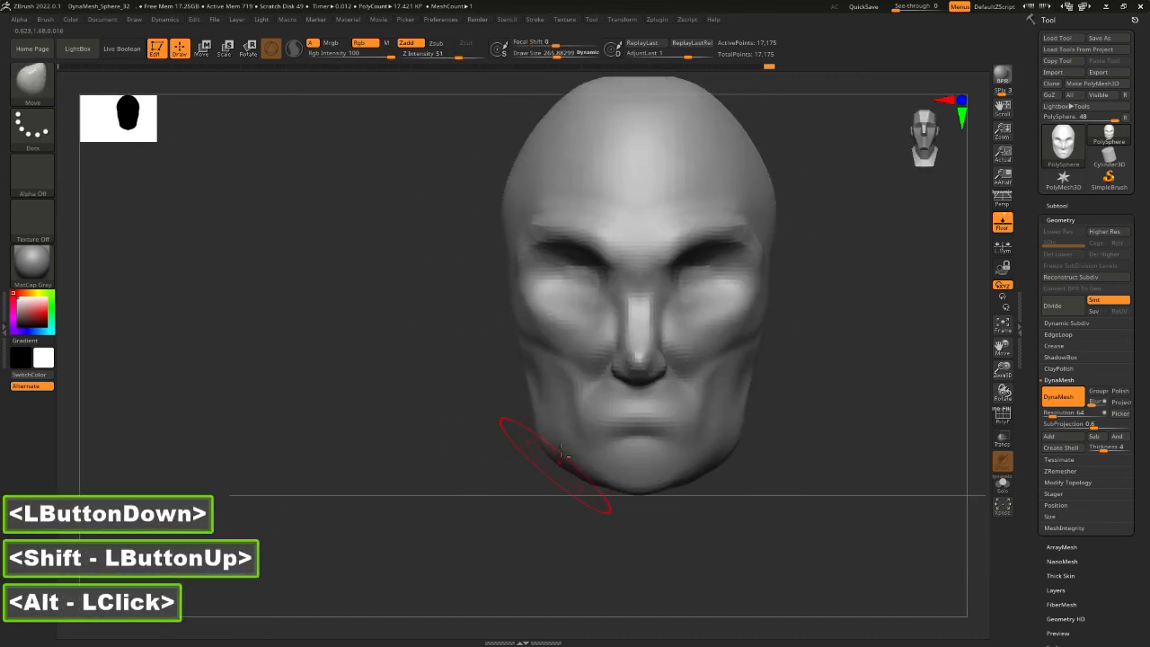
Flatten the planes around the mouth and chin with the TrimDynamic brush at a draw size of about 140
key("4")
key("space")
mouse_move(650, 420)
left_mouse_down()
mouse_move(639, 418)
mouse_move(678, 419)
left_mouse_up()
mouse_move(696, 426)
left_mouse_down()
mouse_move(587, 424)
mouse_move(629, 407)
mouse_move(587, 425)
mouse_move(694, 425)
left_mouse_up()
mouse_move(692, 422)
left_mouse_down()
mouse_move(634, 410)
mouse_move(696, 426)
left_mouse_up()
mouse_move(778, 486)
left_mouse_down()
mouse_move(718, 486)
mouse_move(692, 508)
mouse_move(780, 513)
left_mouse_up()
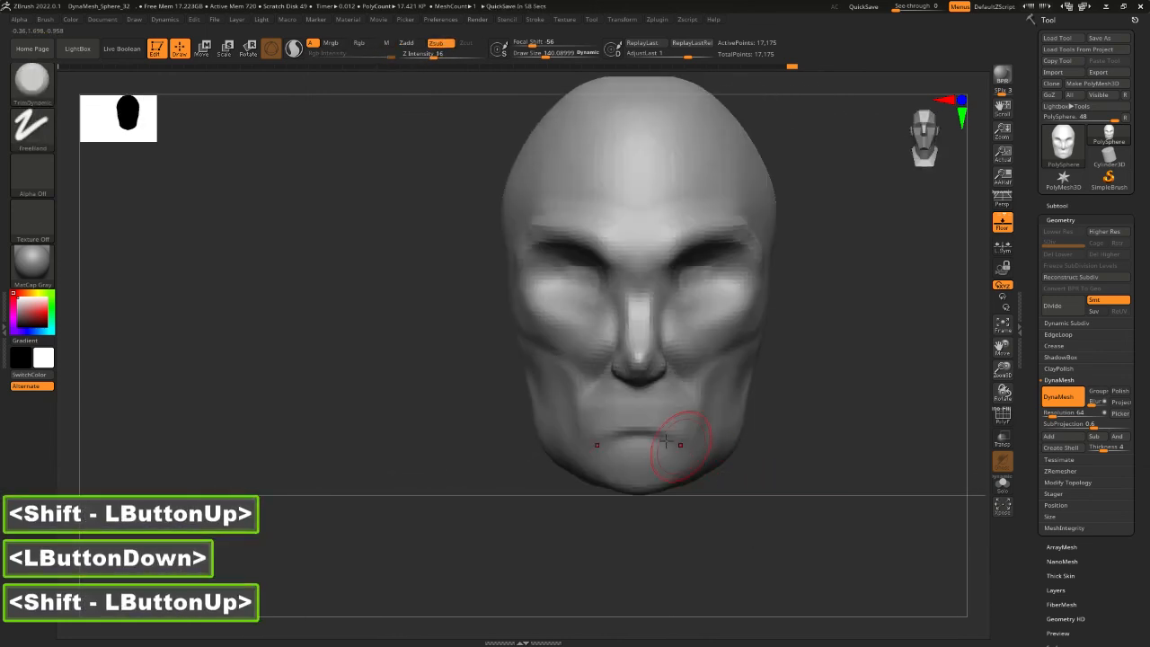
Adjust the mouth sides and the cheeks beside the nose from the front with the Move brush
key("2")
left_click(586, 438)
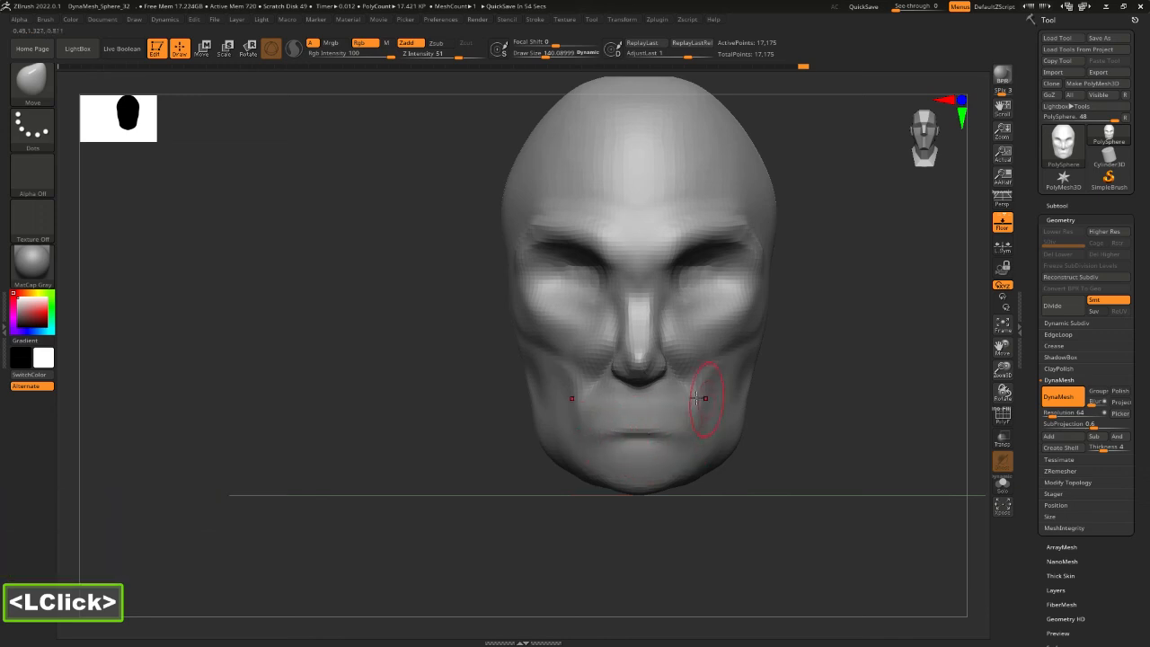
left_click_drag(777, 459, 792, 478)
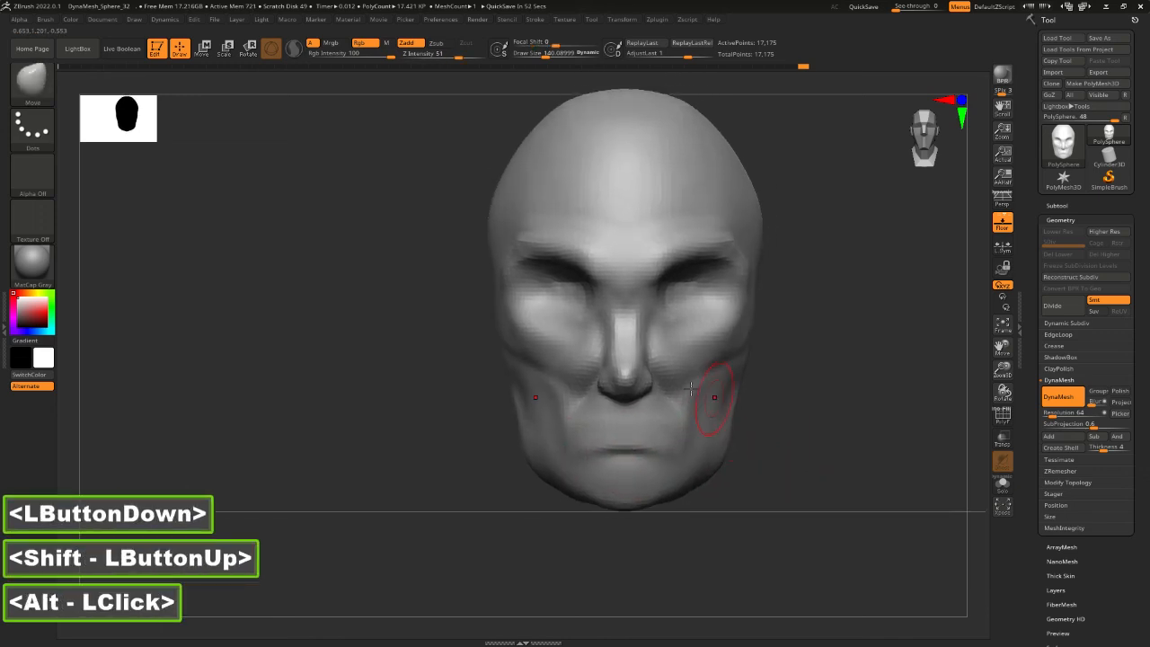
left_click_drag(591, 373, 585, 371)
key("2")
left_click(588, 366)
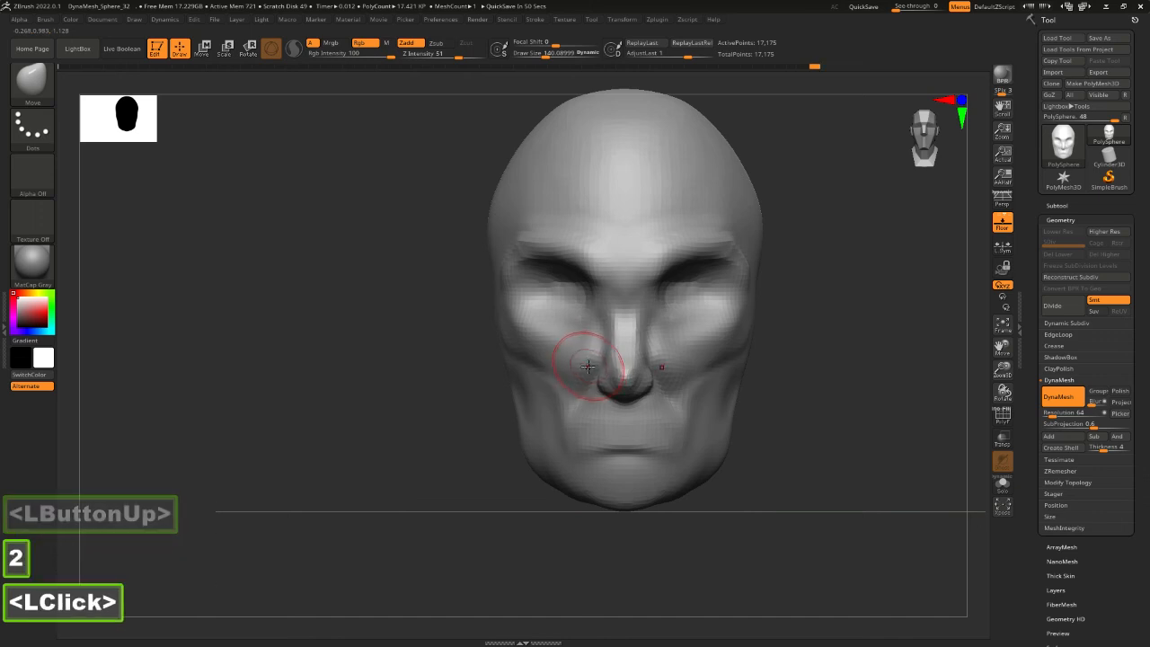
Shape the area beside the nose and mouth in profile with the Move brush, enlarging its draw size to about 189
left_click_drag(834, 470, 740, 474, "alt")
left_click(577, 444, "shift")
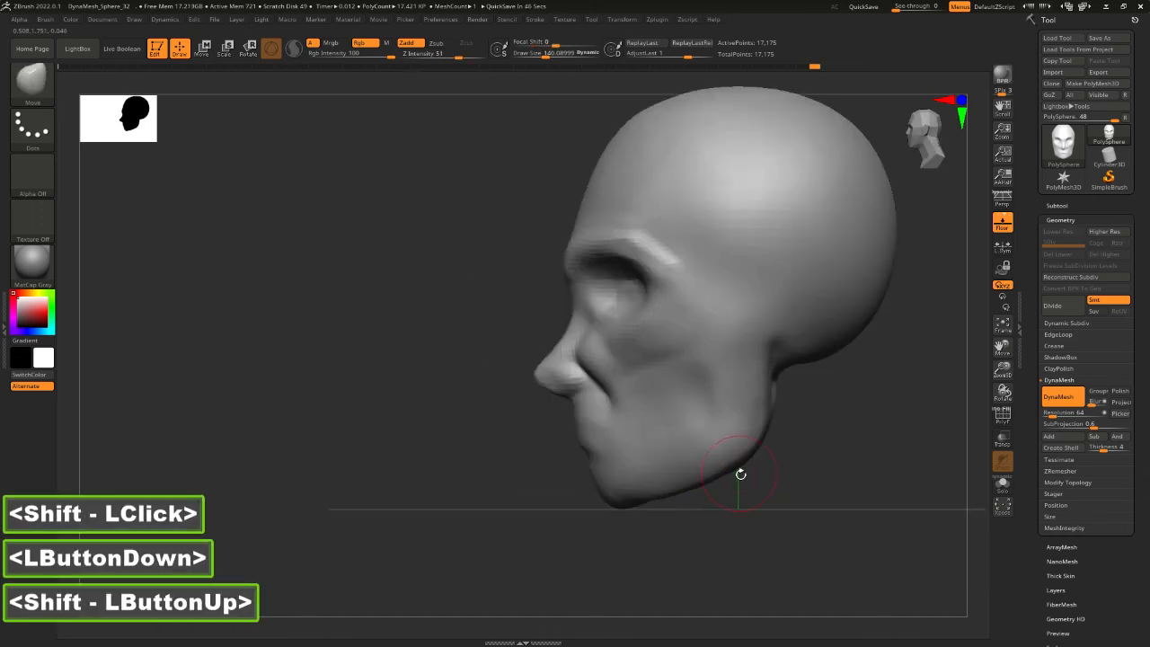
mouse_move(615, 381)
left_mouse_down()
mouse_move(601, 396)
mouse_move(590, 363)
mouse_move(623, 424)
left_mouse_up()
double_click(601, 386)
key("space")
left_click(611, 390)
left_click_drag(753, 548, 796, 543)
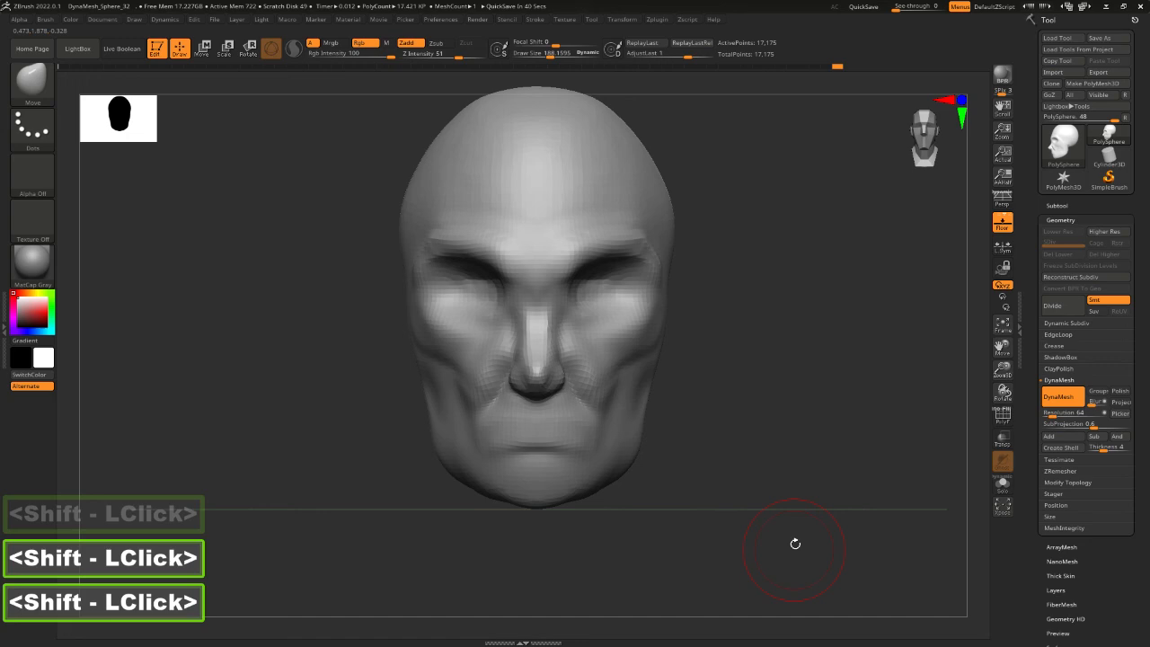
Switch to Discord, look through older posts in the livestream-questions channel for reference images, and return to ZBrush
left_click(323, 193)
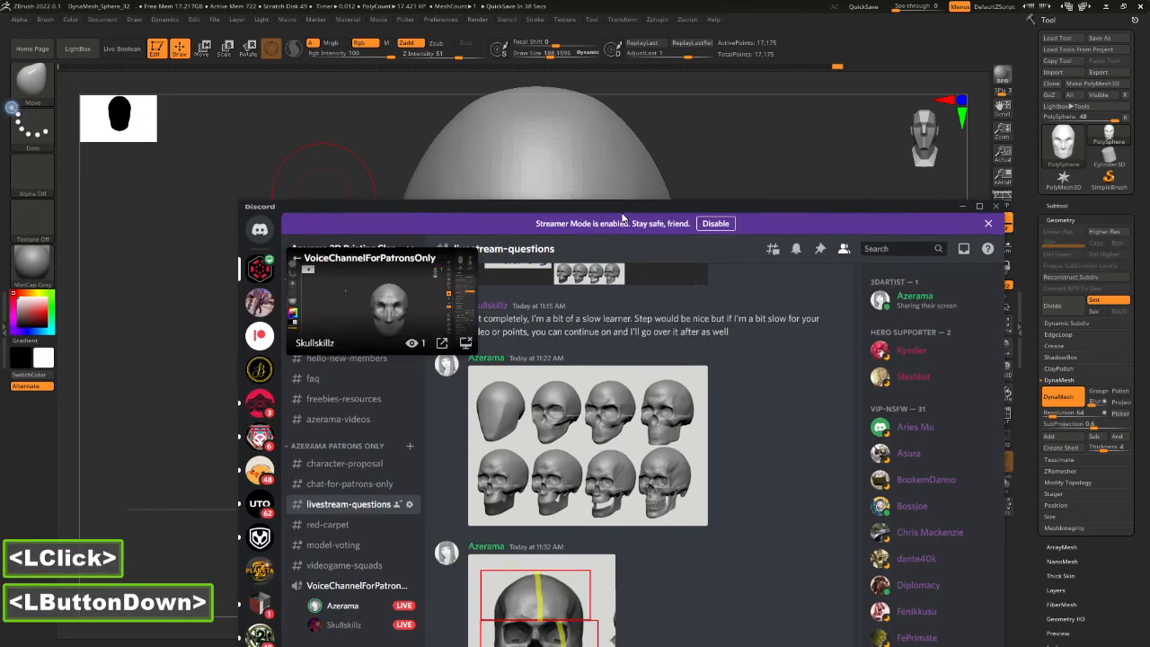
double_click(623, 224)
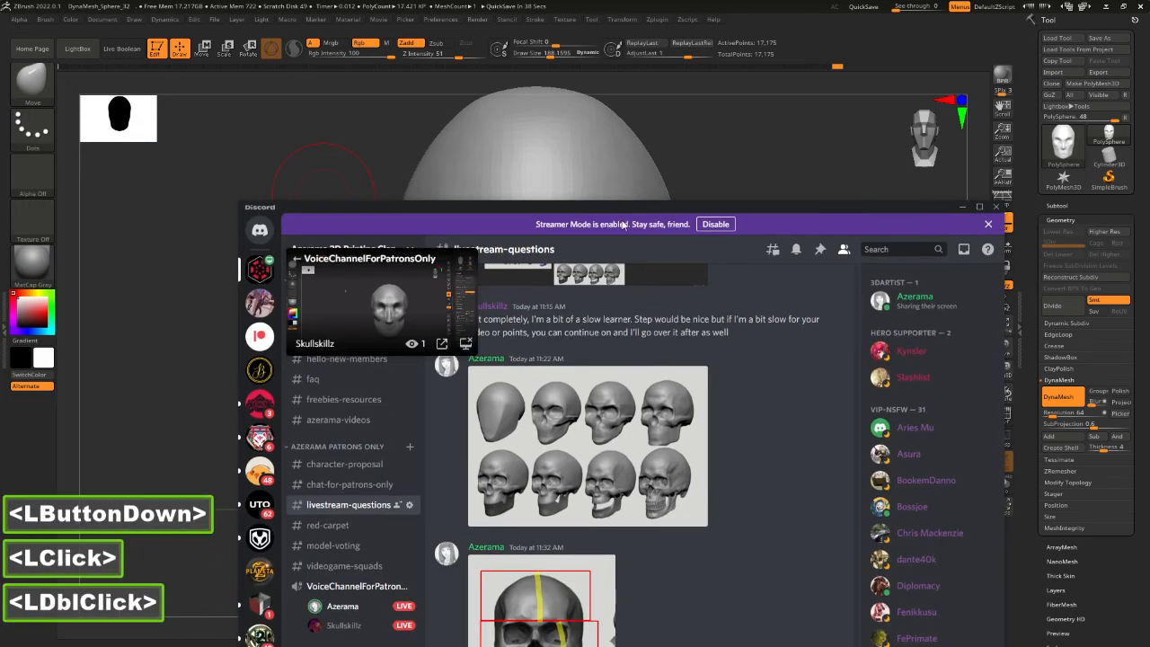
left_click(979, 206)
scroll(577, 461, "up", 3)
scroll(578, 459, "up", 15)
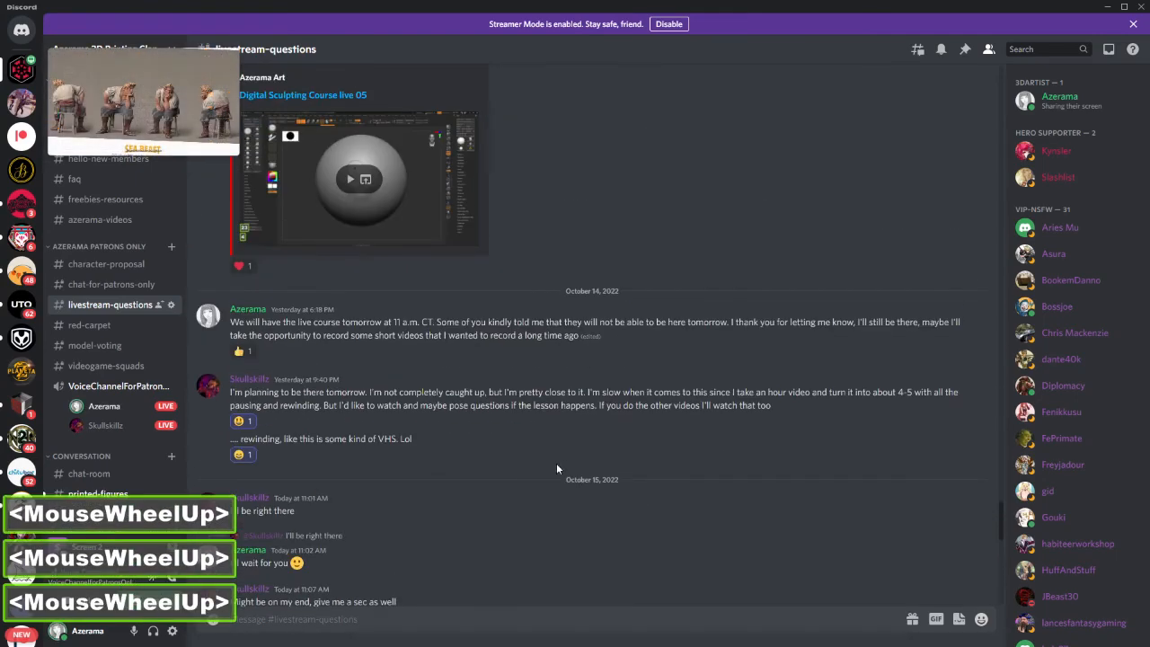
scroll(498, 462, "up", 3)
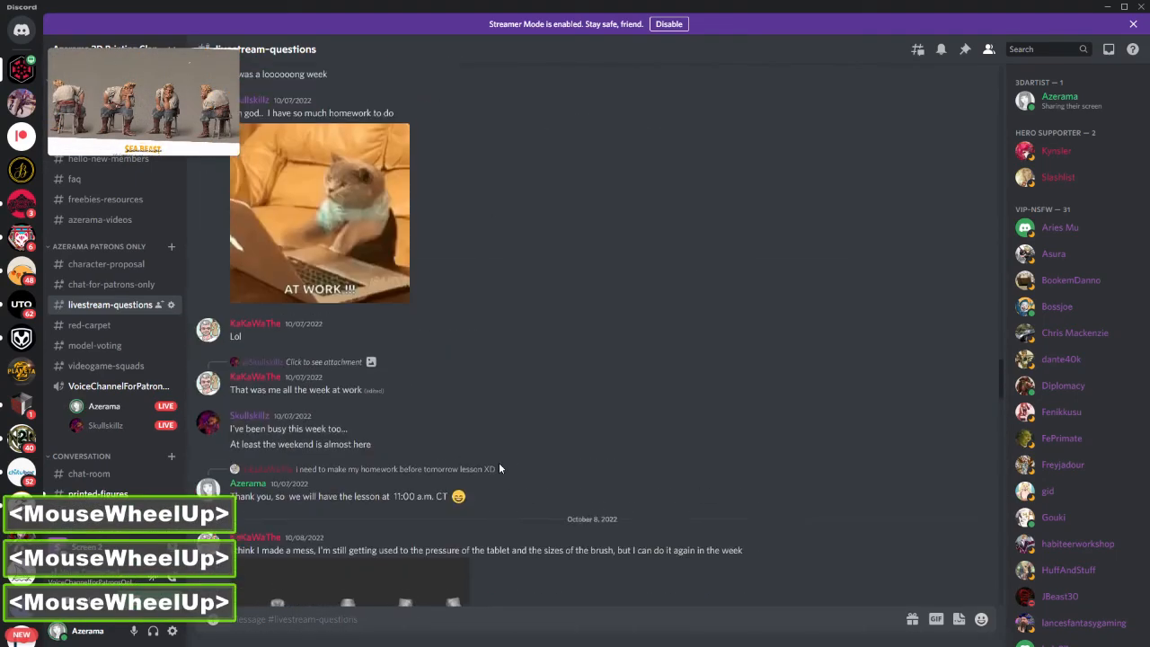
scroll(498, 462, "down", 8)
scroll(495, 465, "up", 1)
scroll(496, 466, "down", 1)
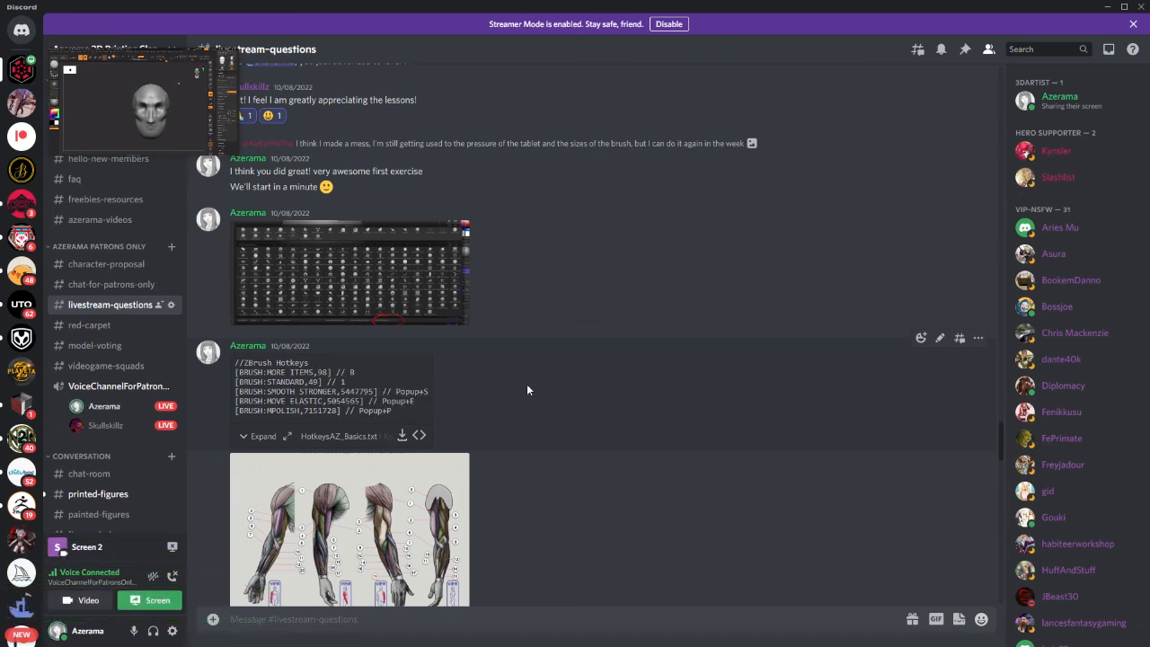
left_click_drag(850, 7, 0, 229)
double_click(0, 229)
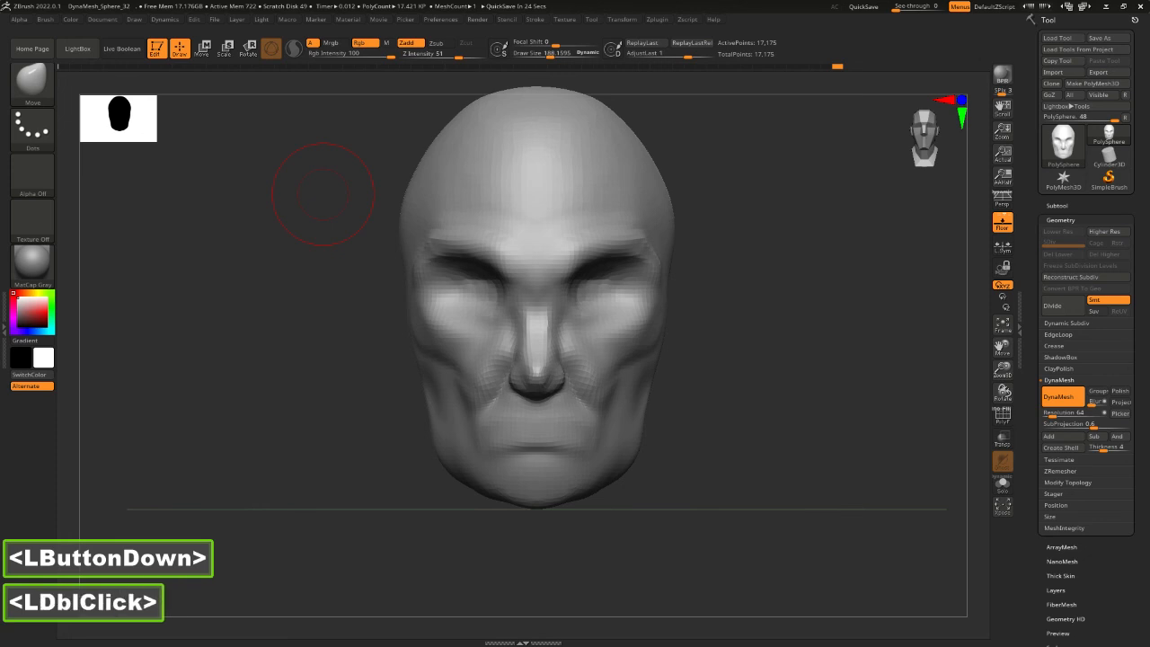
Carve the lip line across the mouth mound with DamStandard at a draw size of about 81 and remesh the head with DynaMesh
left_click_drag(768, 419, 787, 436, "shift")
left_click_drag(784, 440, 779, 464, "shift")
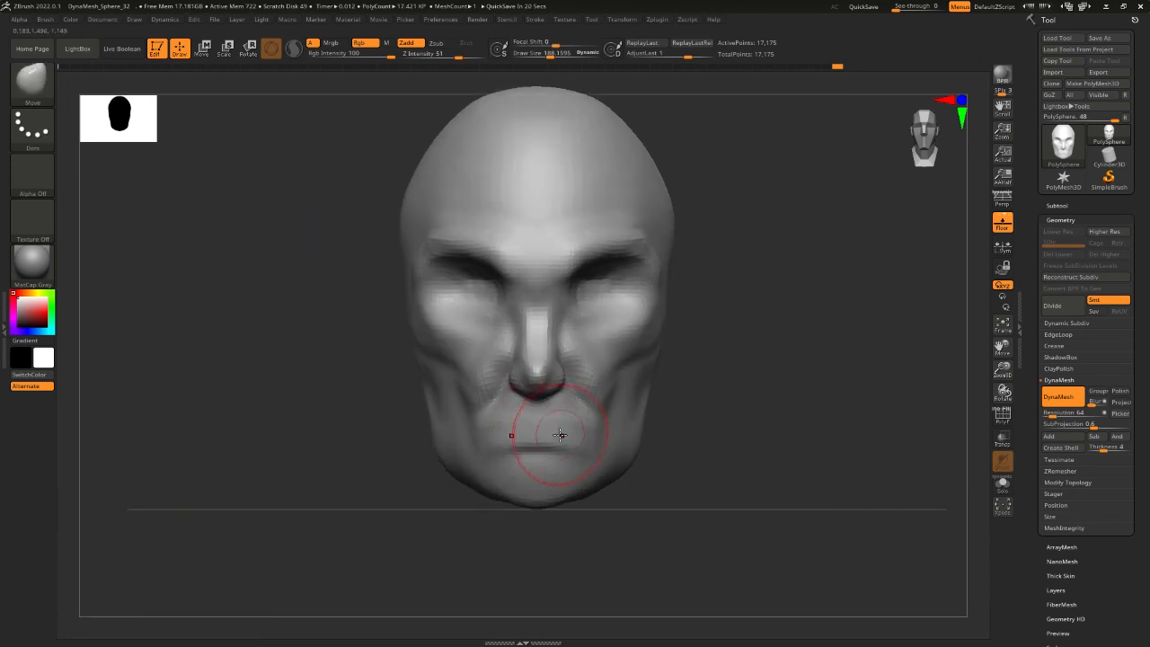
key("5")
key("space")
mouse_move(563, 429)
left_mouse_down()
mouse_move(540, 438)
mouse_move(582, 439)
left_mouse_up()
left_click(495, 437)
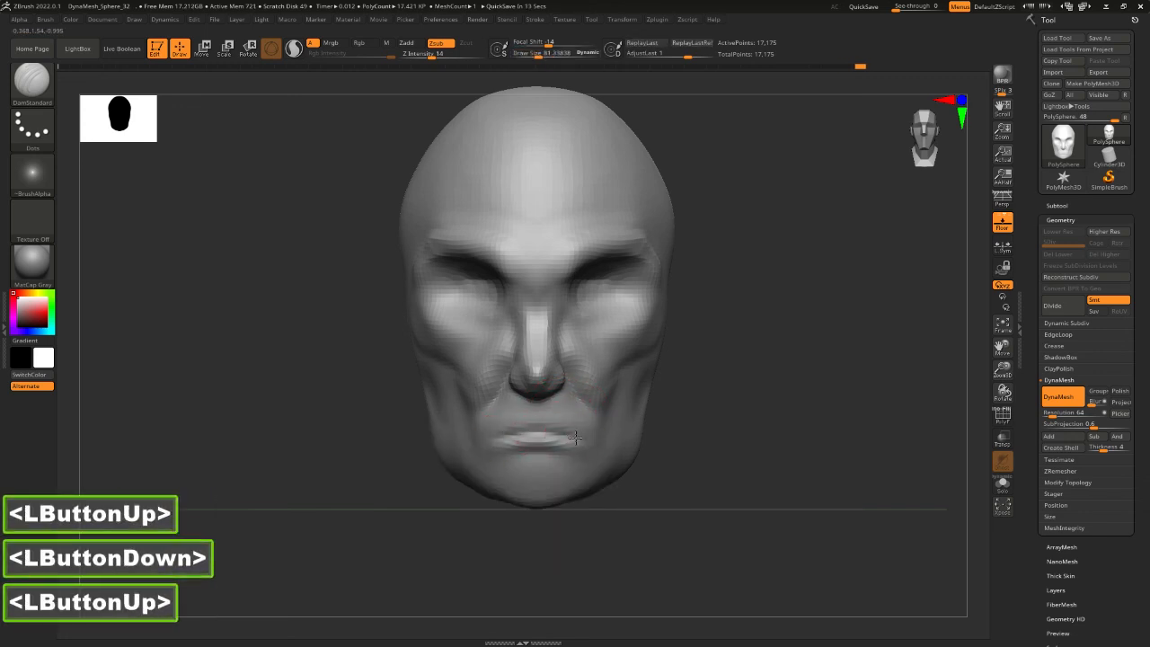
left_click_drag(500, 437, 567, 435)
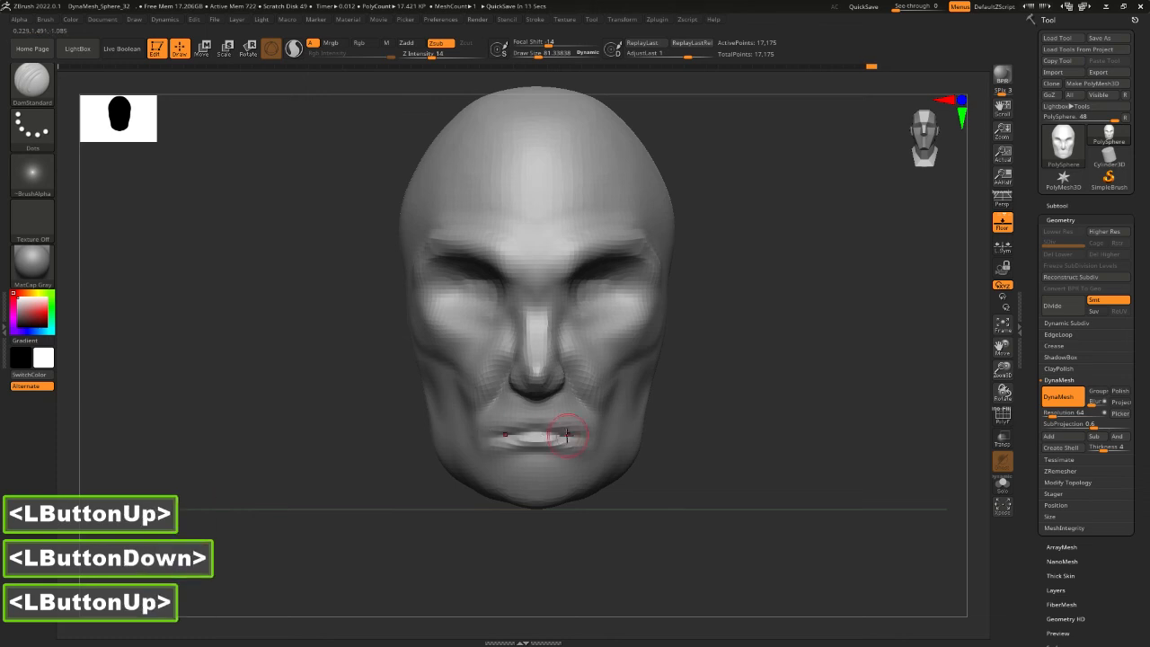
key("space")
left_click(582, 433)
left_click_drag(866, 409, 815, 404, "alt")
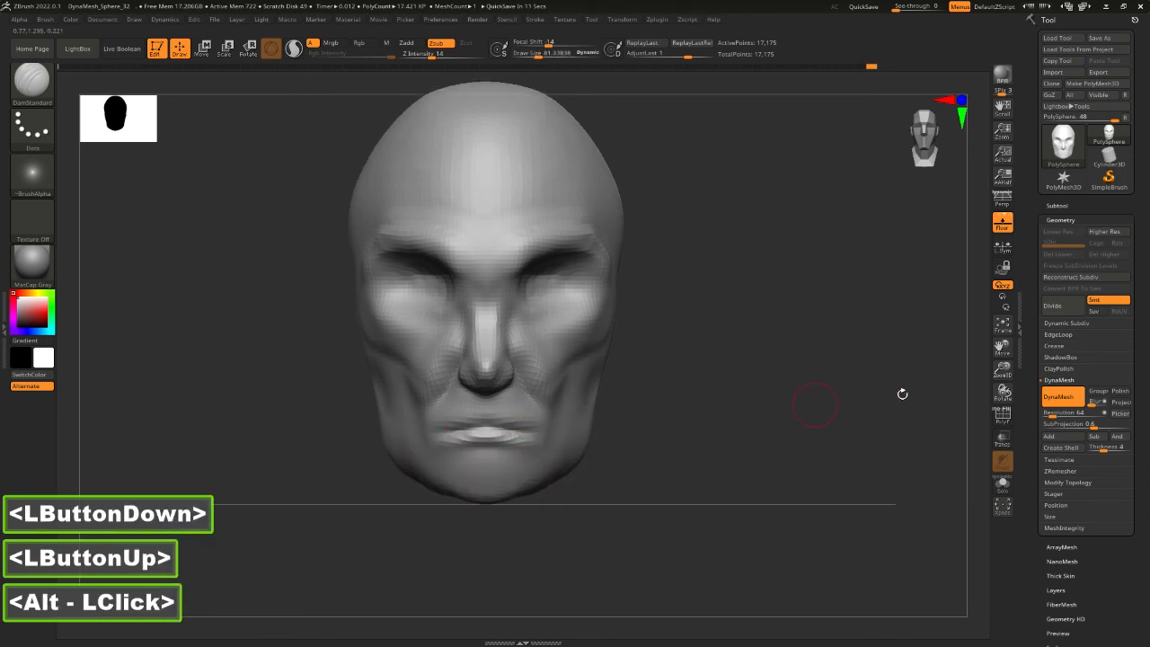
left_click(1061, 399)
left_click_drag(732, 425, 672, 430, "alt")
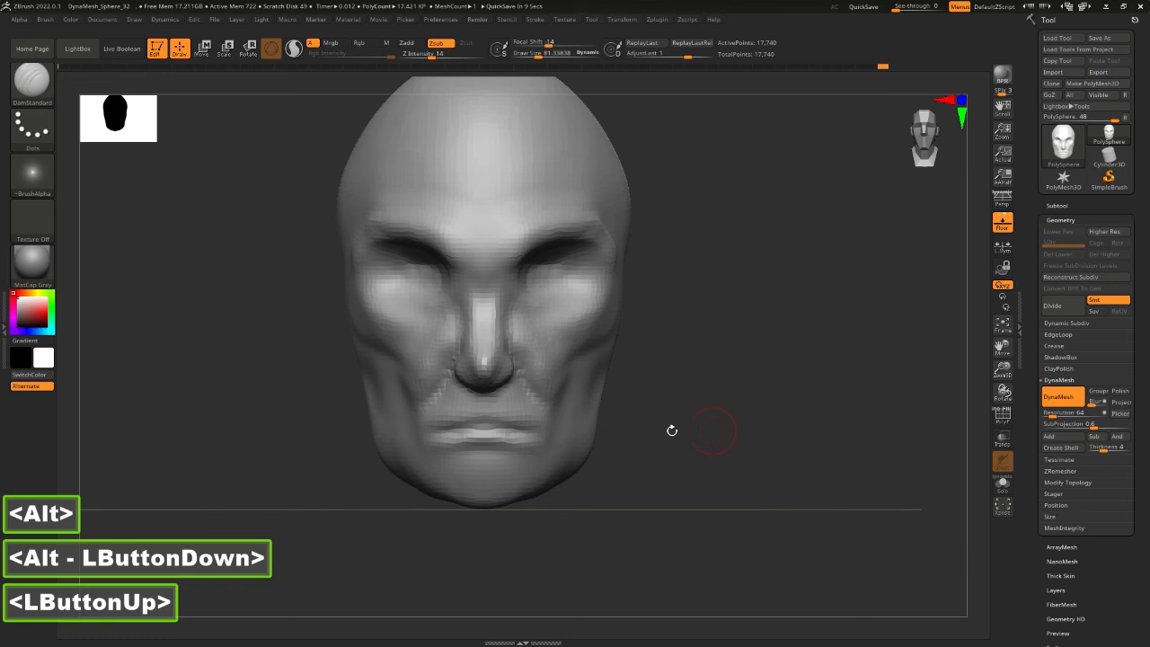
Build up the upper and lower lips with the ClayBuildup brush at a draw size of about 65
key("3")
key("space")
left_click(472, 409)
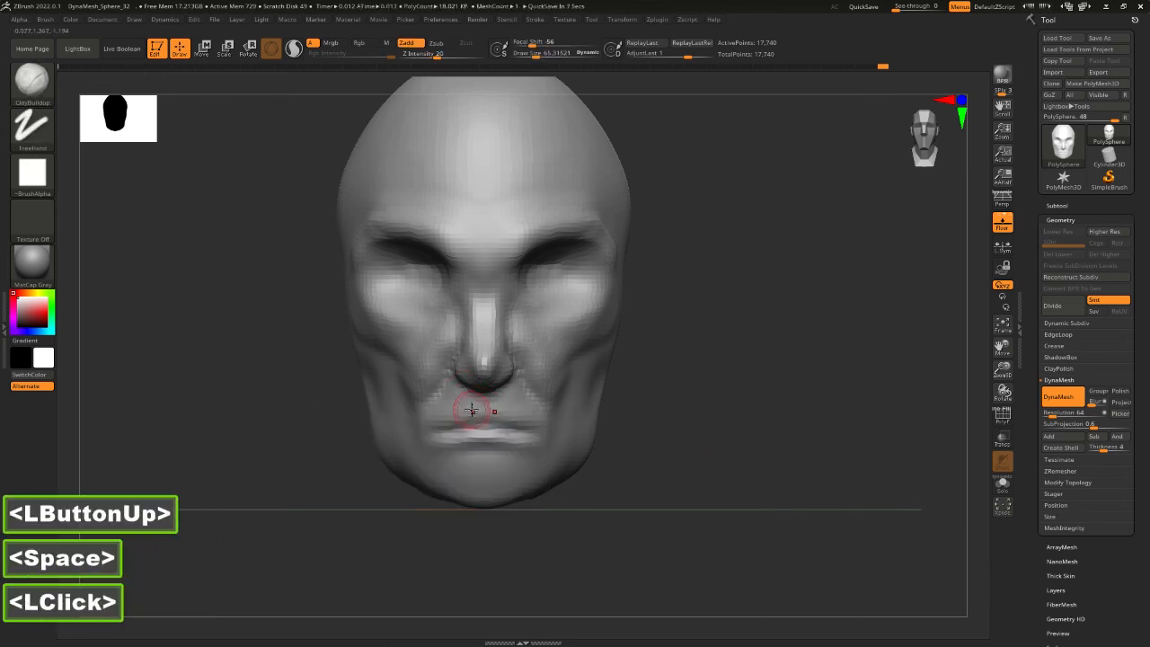
left_click(472, 410)
left_click(477, 412)
left_click_drag(477, 412, 466, 420)
left_click_drag(476, 414, 463, 422)
left_click_drag(474, 416, 457, 424)
left_click_drag(471, 419, 449, 426)
mouse_move(462, 422)
left_mouse_down()
mouse_move(445, 426)
mouse_move(481, 407)
mouse_move(450, 423)
mouse_move(456, 438)
mouse_move(513, 443)
mouse_move(476, 439)
left_mouse_up()
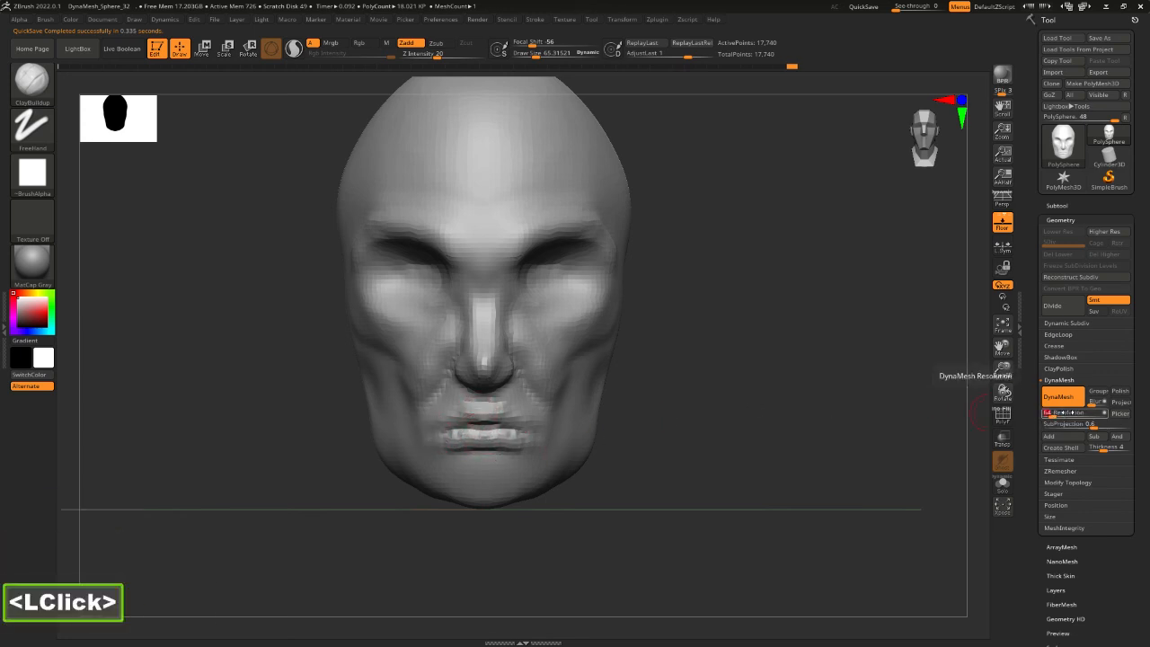
Set the DynaMesh resolution to 128 and remesh the head
type("128")
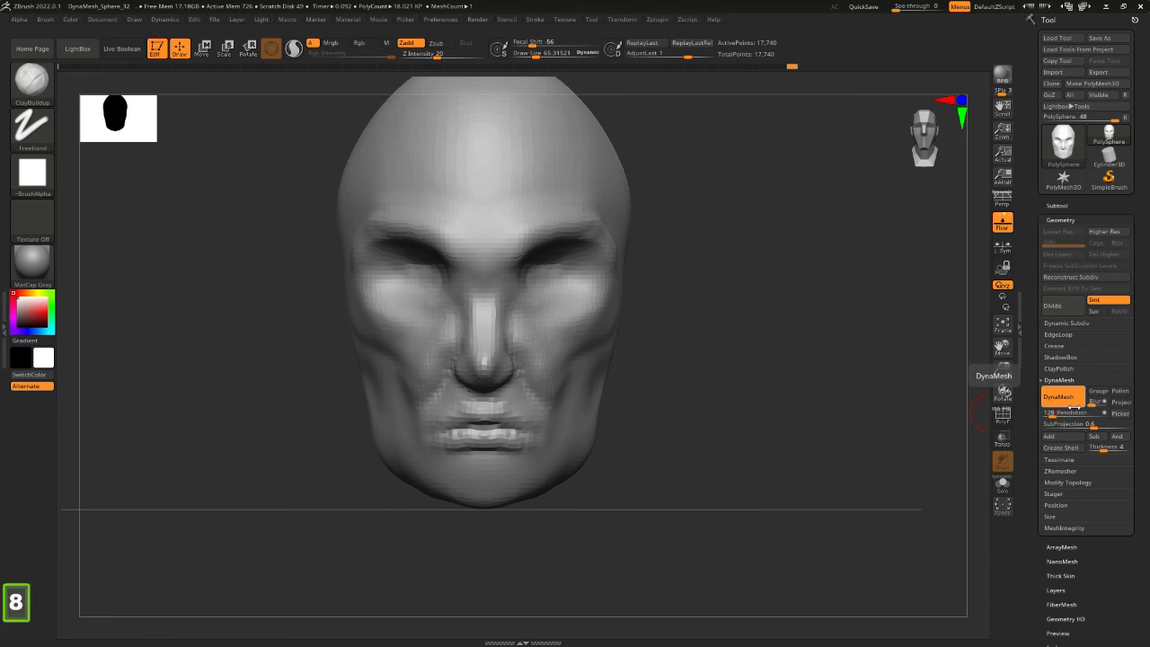
key("Return")
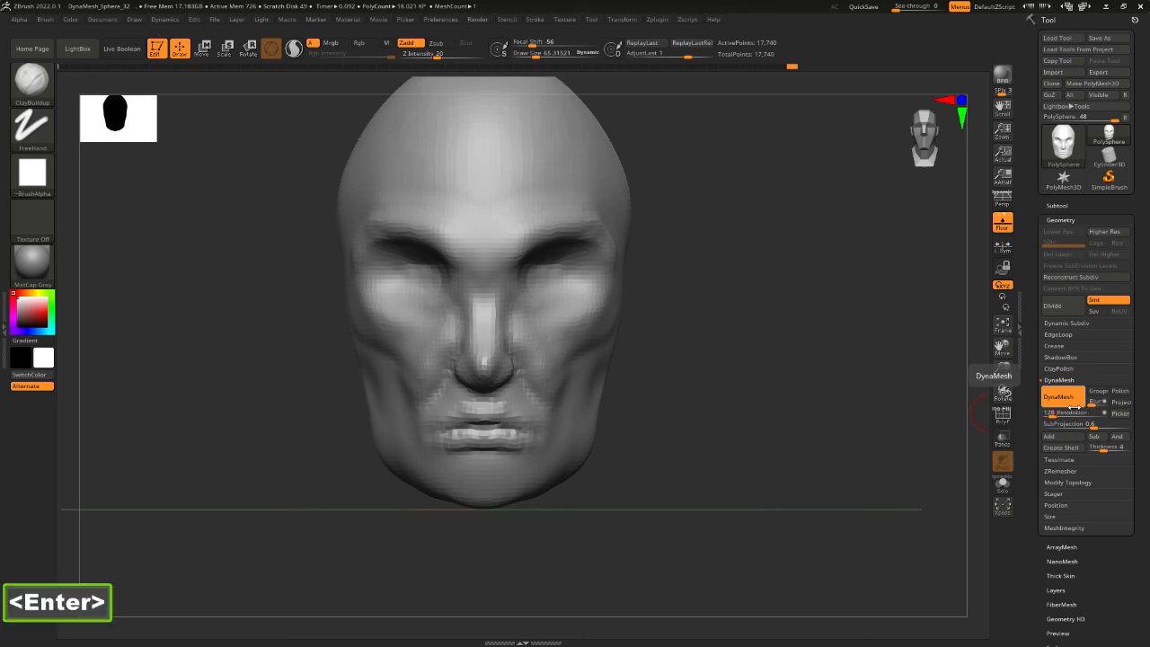
double_click(1062, 400)
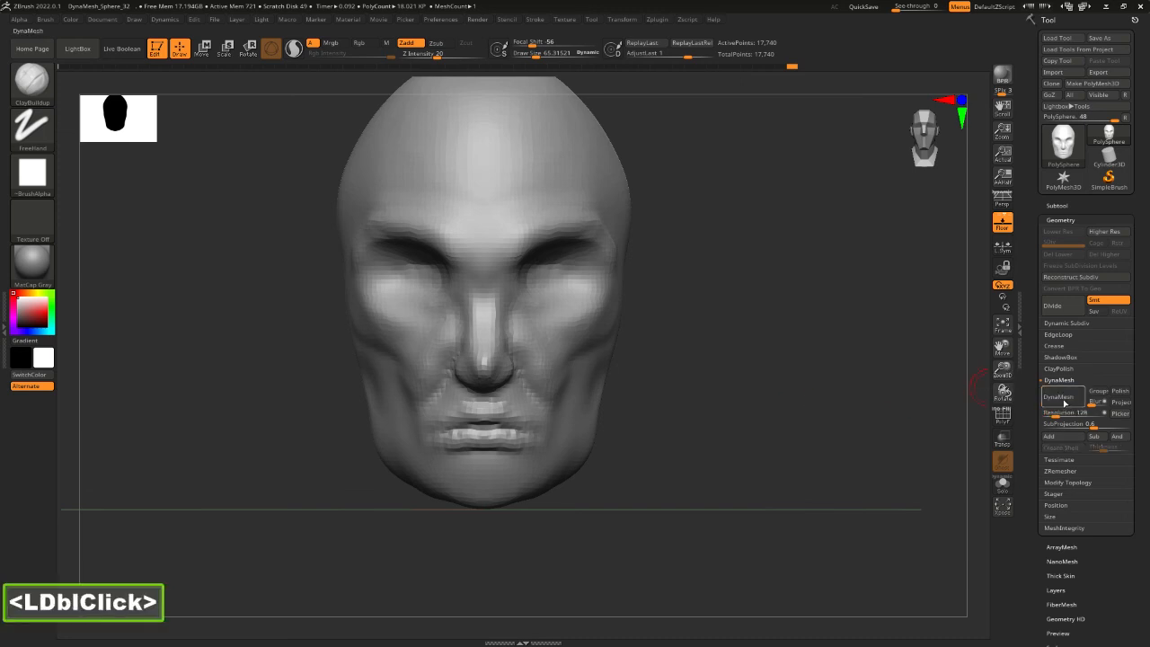
left_click(599, 457, "shift")
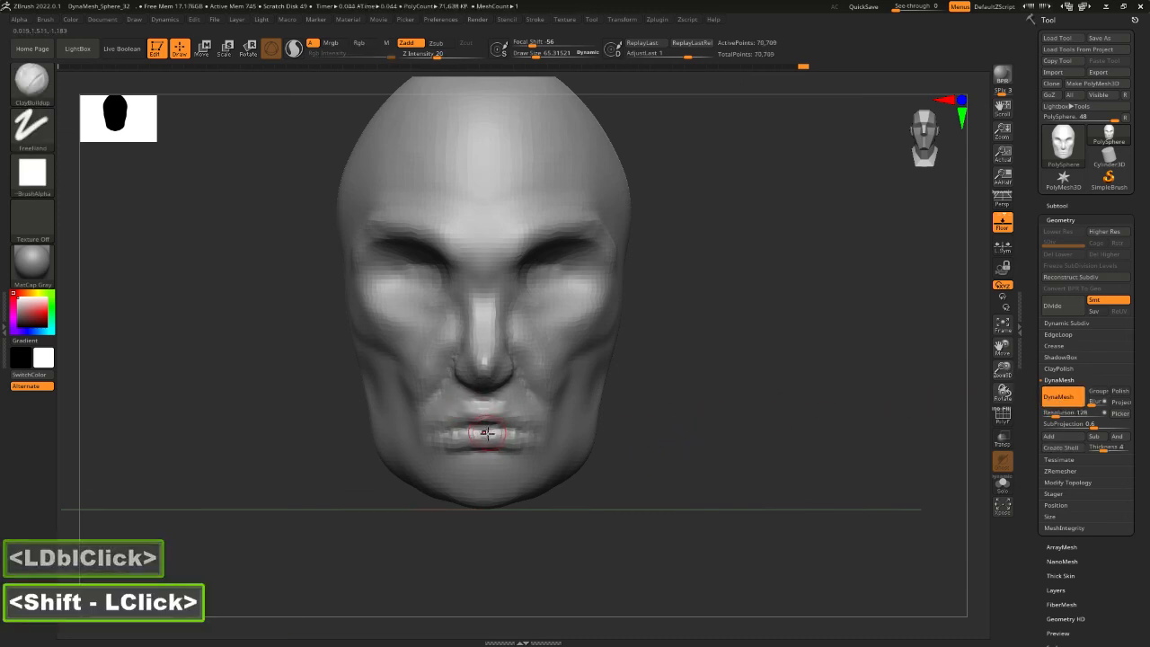
Carve the line between the lips out to the mouth corners with DamStandard and raise the upper lip's edge
key("5")
left_click_drag(455, 429, 485, 425)
left_click_drag(455, 430, 485, 425)
mouse_move(449, 432)
left_mouse_down()
mouse_move(431, 436)
mouse_move(483, 409)
left_mouse_up()
left_click(447, 432)
left_click(442, 433)
left_click_drag(453, 413, 501, 413, "alt")
mouse_move(501, 413)
left_mouse_down("alt")
mouse_move(433, 421)
mouse_move(490, 411)
mouse_move(475, 427)
mouse_move(529, 432)
left_mouse_up("alt")
left_click(489, 410, "alt")
left_click_drag(521, 429, 537, 435)
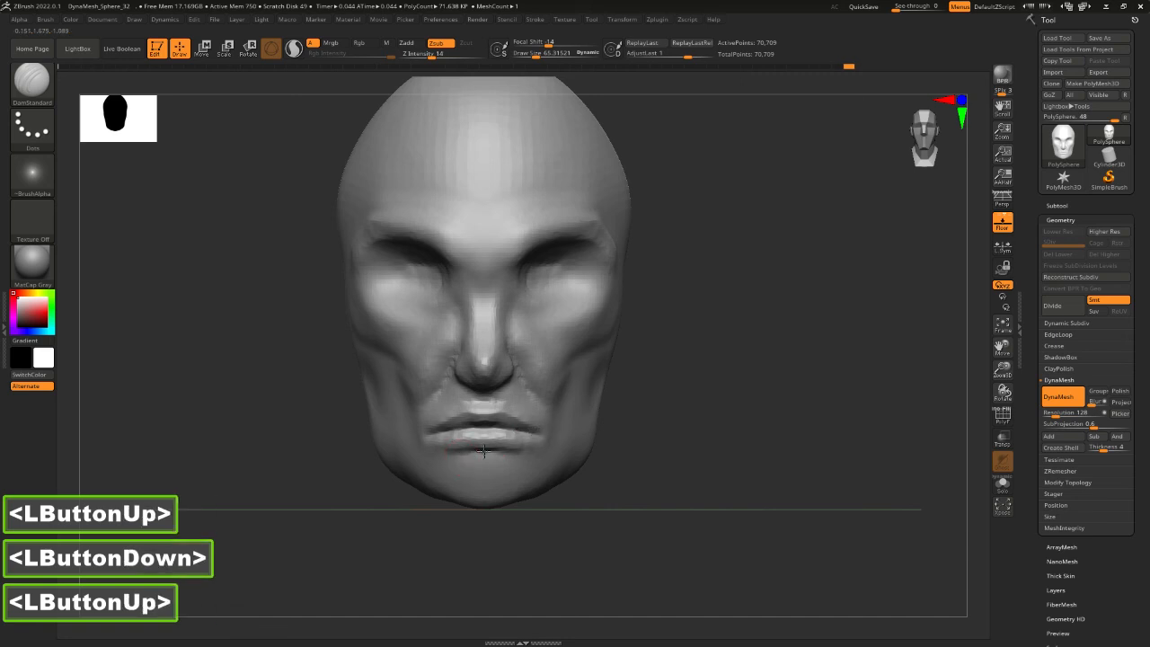
Carve the crease under the lower lip and extend it outward along the sides of the chin
left_click(507, 453)
left_click_drag(454, 455, 449, 455)
left_click_drag(489, 452, 430, 463)
Cut the nasolabial folds from the nose toward the mouth corners with ClayBuildup at a draw size of about 104
key("3")
key("space")
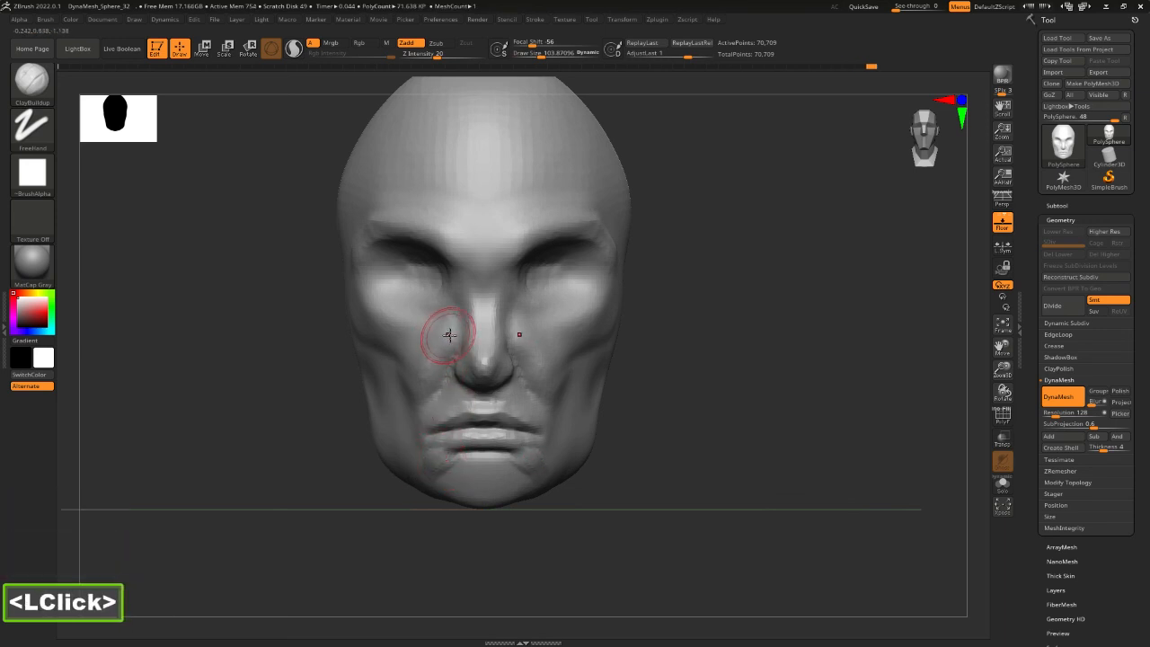
left_click_drag(448, 335, 417, 368, "alt")
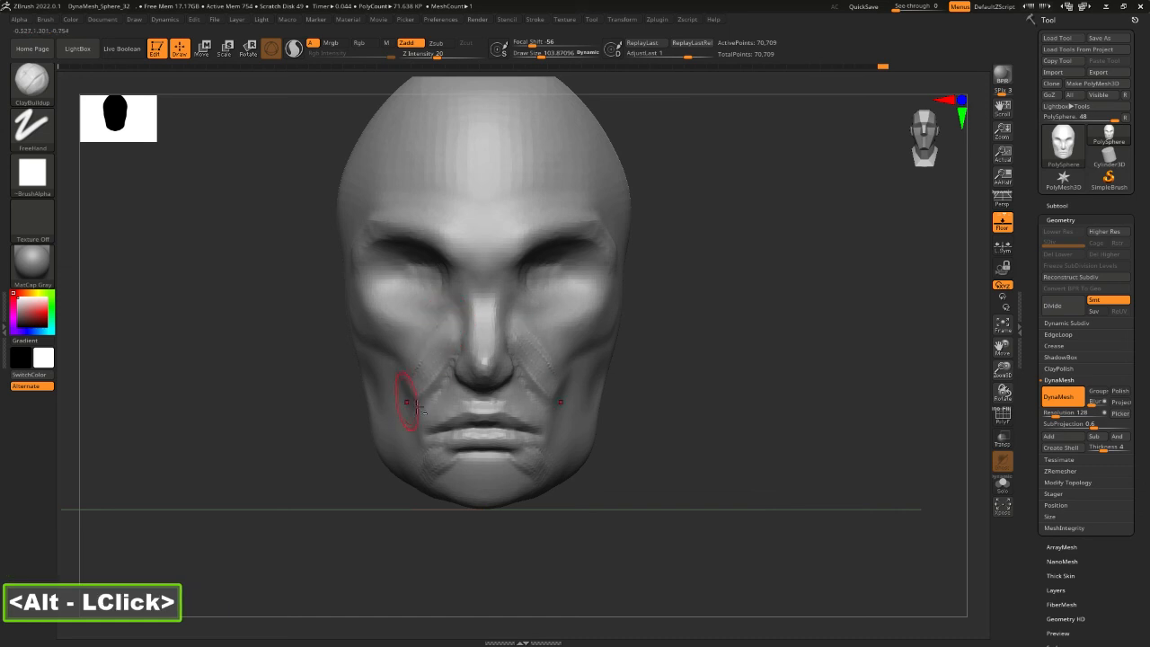
Build up the chin's volume with ClayBuildup at a draw size of about 151
mouse_move(445, 462)
left_mouse_down()
mouse_move(469, 465)
mouse_move(453, 494)
left_mouse_up()
key("space")
double_click(476, 492)
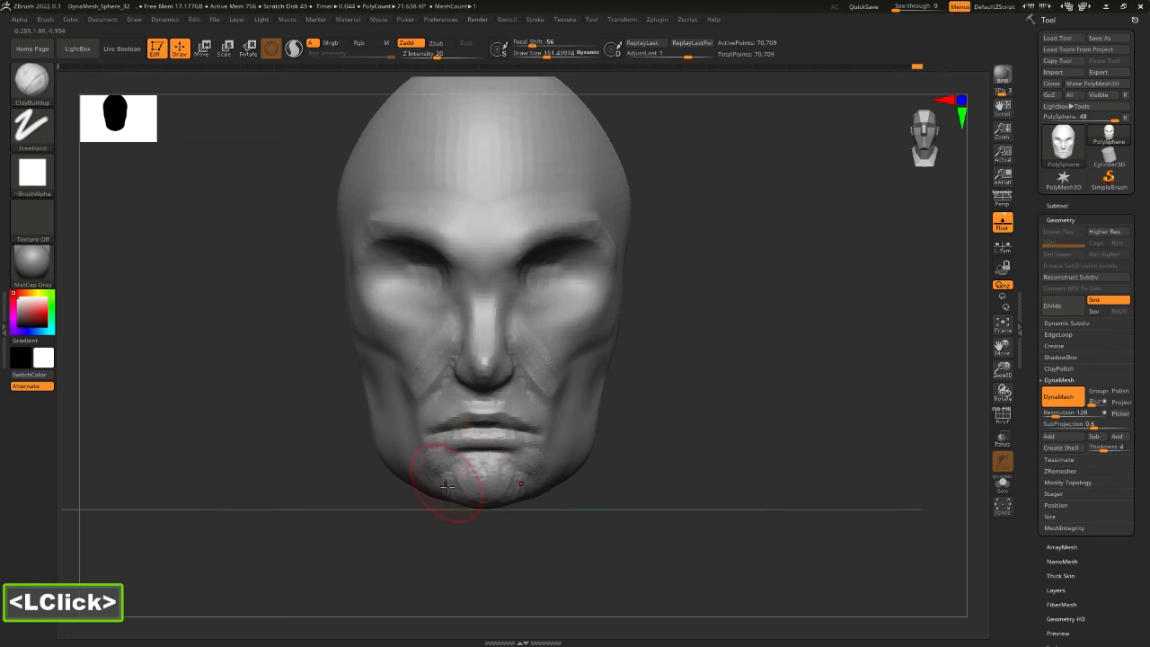
left_click_drag(496, 495, 525, 496)
Adjust the jaw outline with the Move brush, enlarging its draw size to about 251, and turn the head to a three-quarter view
key("b")
key("m")
key("v")
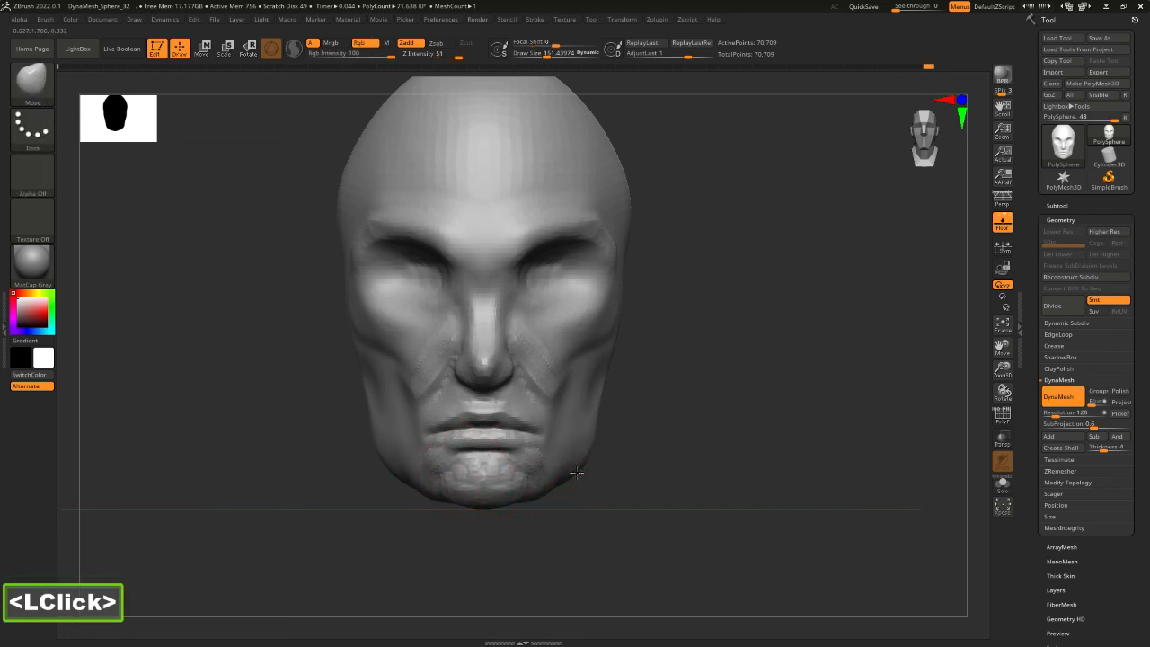
mouse_move(632, 446)
left_mouse_down()
mouse_move(587, 469)
mouse_move(631, 445)
left_mouse_up()
key("space")
left_click_drag(713, 424, 713, 423)
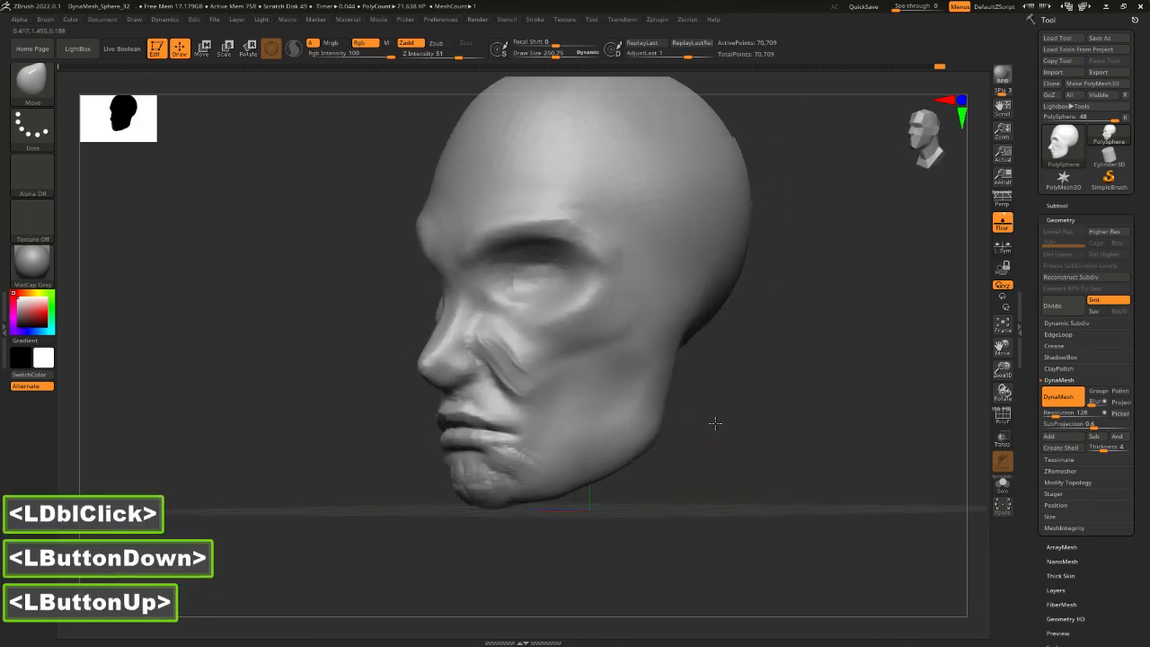
Build up the cheekbone and carve the planes of the cheek below it with ClayBuildup at a draw size of about 215
left_click(551, 339)
key("3")
key("space")
left_click_drag(579, 344, 518, 344)
mouse_move(575, 323)
left_mouse_down()
mouse_move(537, 338)
mouse_move(593, 305)
mouse_move(505, 348)
left_mouse_up()
mouse_move(478, 325)
left_mouse_down()
mouse_move(505, 372)
mouse_move(466, 336)
mouse_move(490, 386)
left_mouse_up()
mouse_move(481, 326)
left_mouse_down("alt")
mouse_move(514, 386)
mouse_move(529, 373)
left_mouse_up("alt")
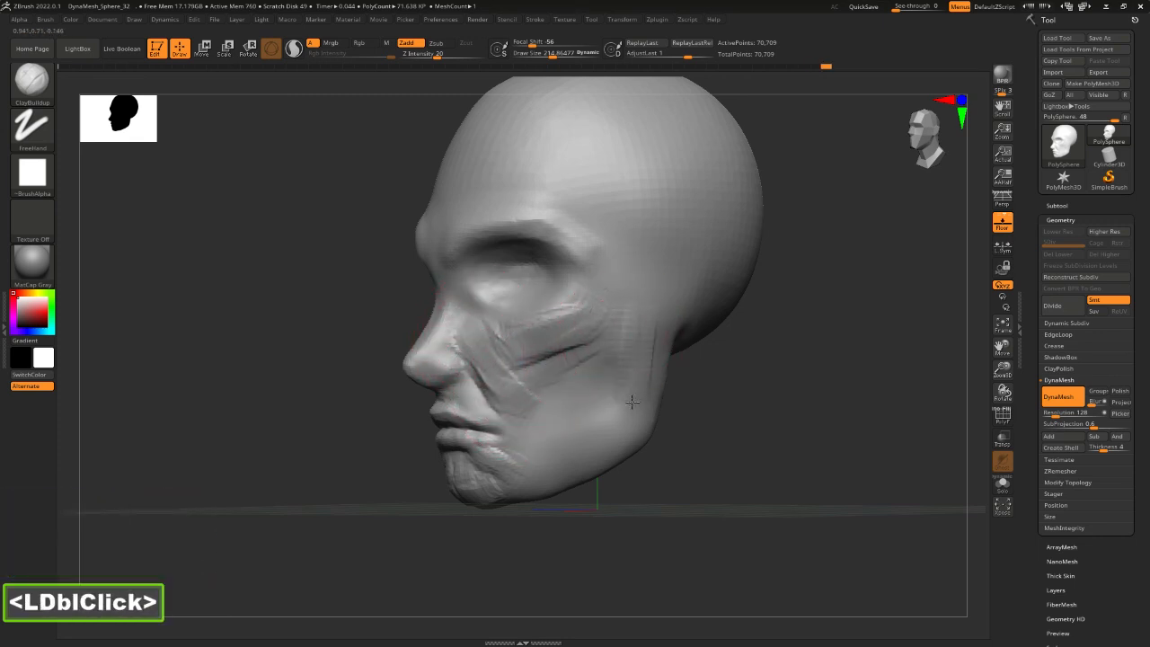
Build up the side of the jaw from below the cheekbone toward the chin with ClayBuildup at a draw size of about 215
left_click_drag(624, 395, 537, 469)
left_click_drag(633, 370, 572, 471)
left_click_drag(703, 429, 641, 426, "shift")
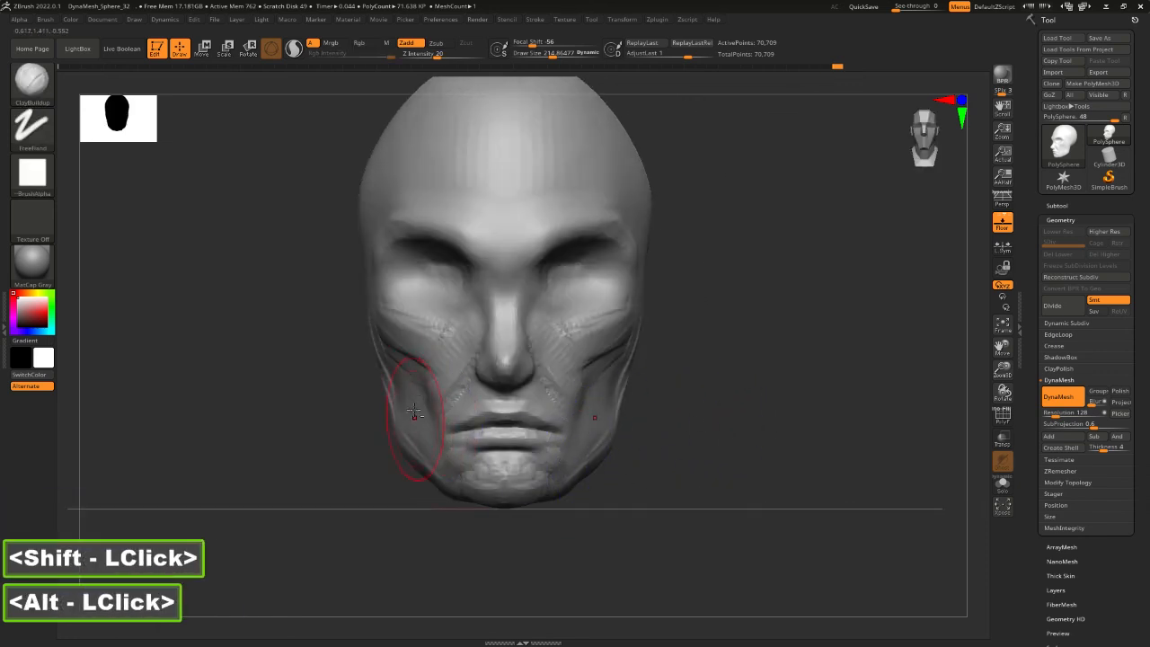
Build up the volume around the mouth corners with ClayBuildup at a draw size of about 135 and tighten the corners with the Pinch brush
key("space")
left_click_drag(444, 421, 436, 422)
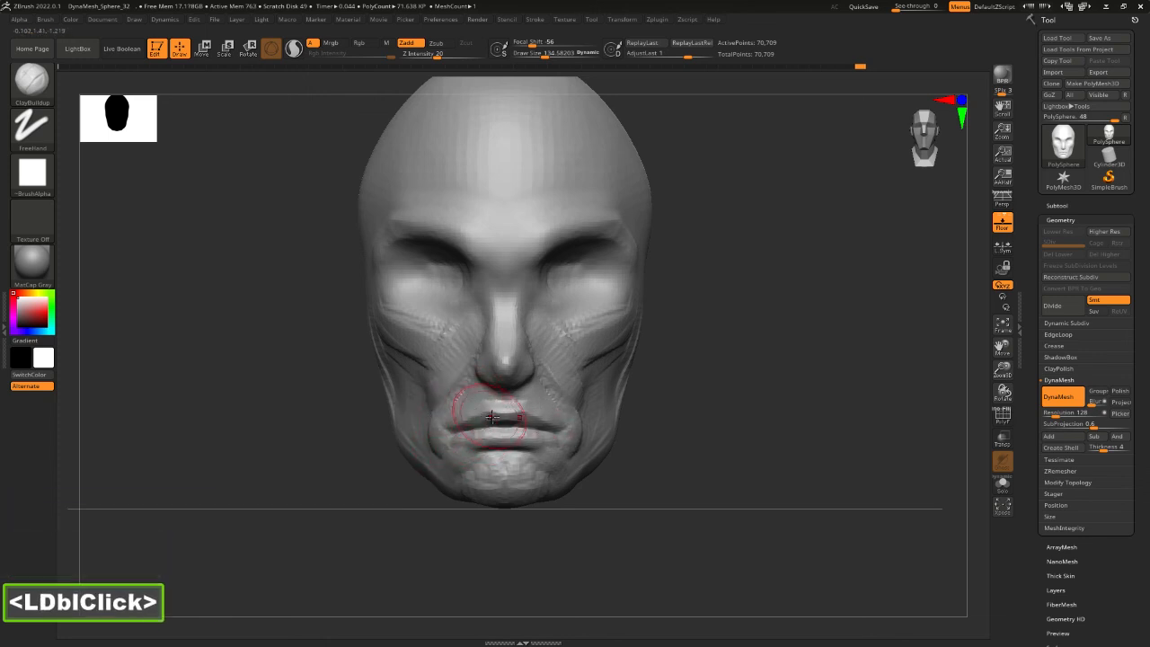
key("6")
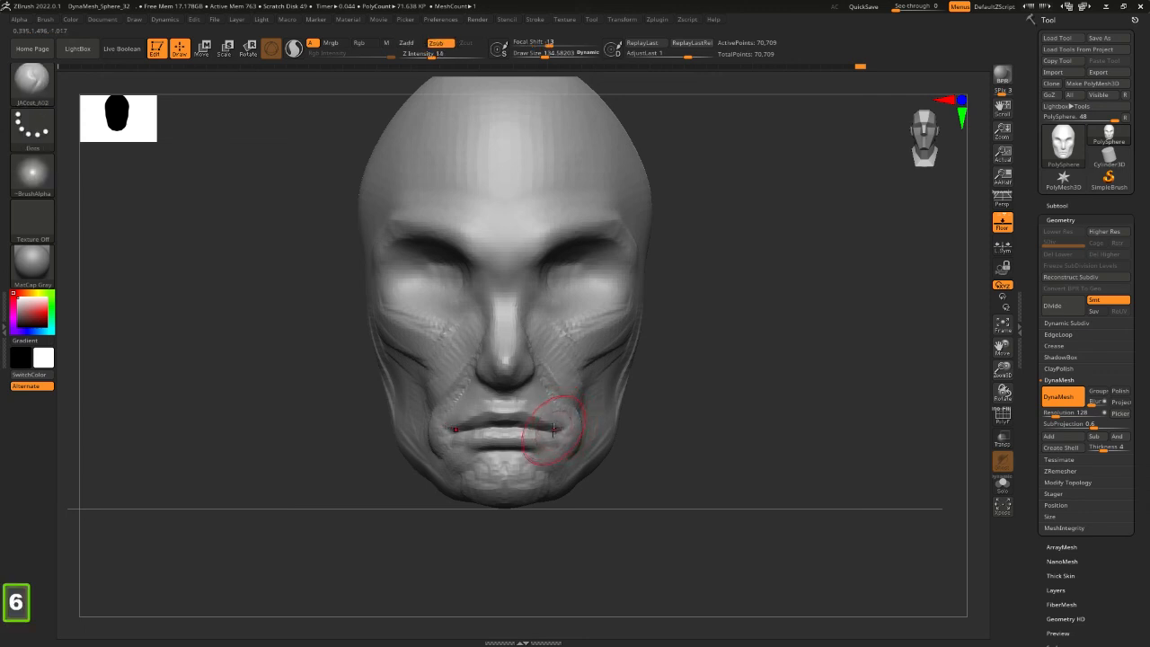
key("7")
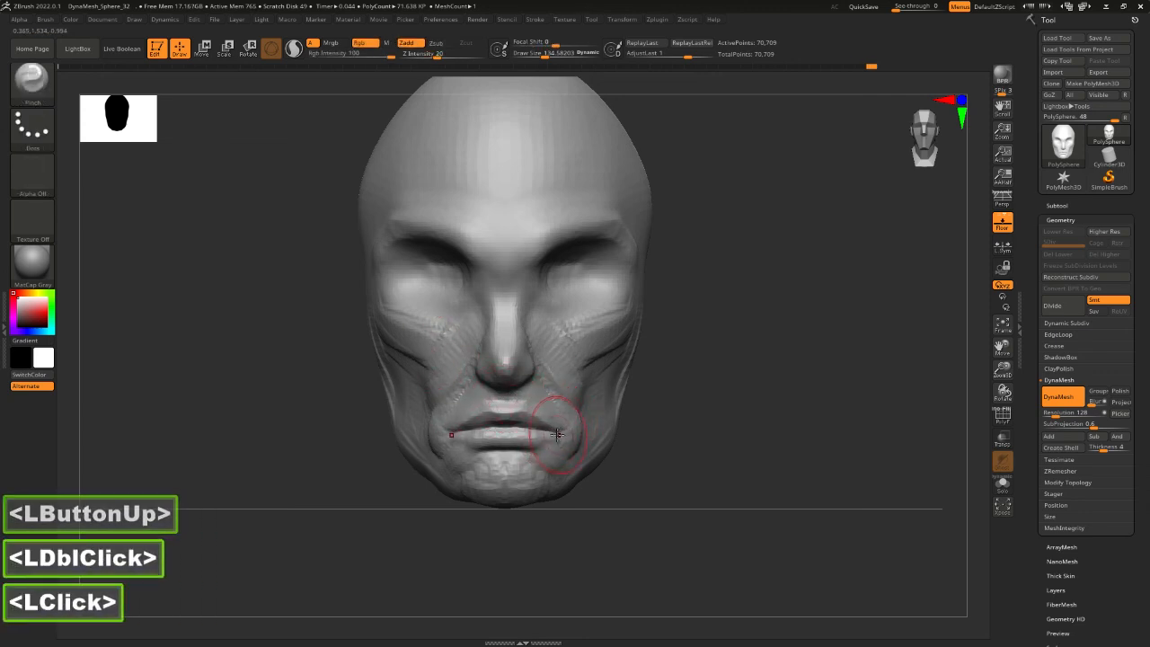
Adjust the base of the nose above the upper lip from the side with the Move brush at a draw size of about 86
mouse_move(686, 452)
left_mouse_down()
mouse_move(623, 539)
mouse_move(644, 533)
mouse_move(575, 538)
left_mouse_up()
left_click(483, 473, "alt")
key("2")
key("space")
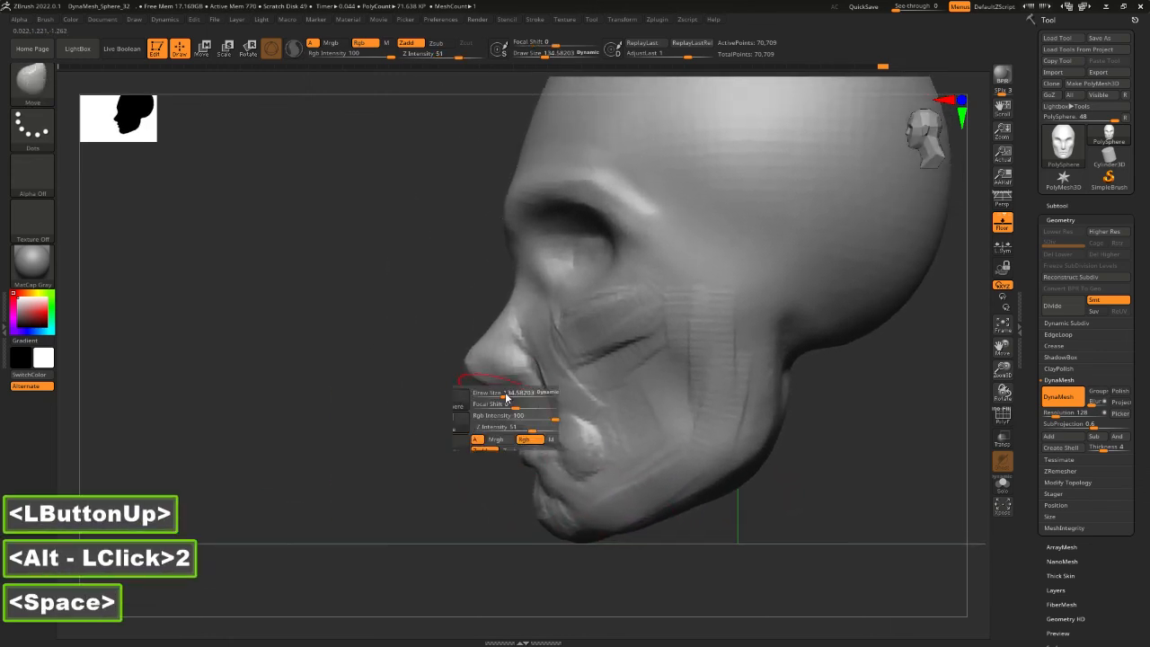
left_click_drag(508, 396, 498, 395)
left_click_drag(494, 388, 495, 386)
left_click_drag(461, 429, 528, 428, "shift")
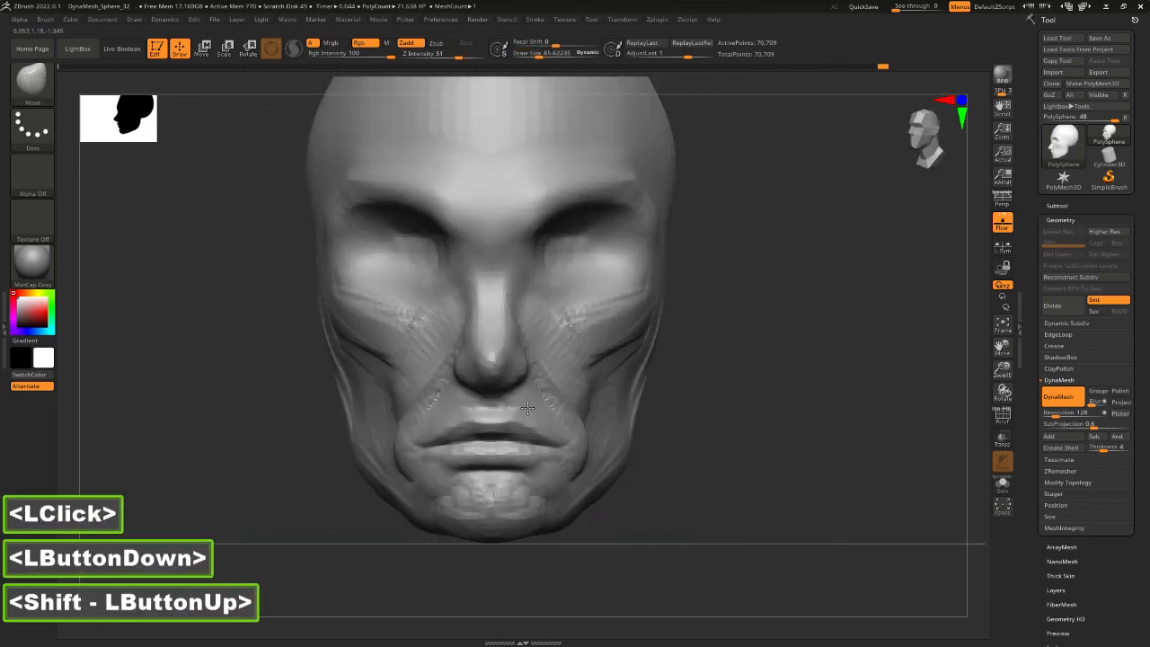
Shape the nostril wings and the sides of the nose from the front with the Move brush
left_click_drag(514, 377, 524, 374)
left_click_drag(515, 375, 524, 371)
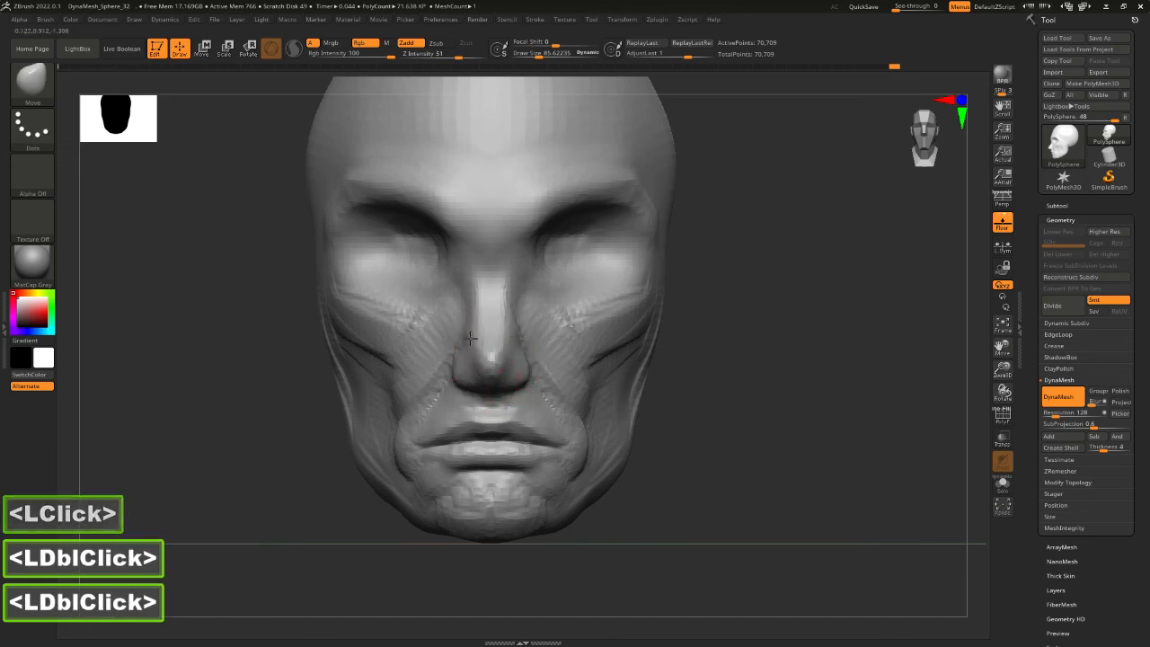
left_click_drag(458, 338, 468, 334)
key("space")
left_click_drag(484, 282, 474, 275)
Carve the nostrils into the underside of the nose with the DamStandard brush at a draw size of about 51
left_click_drag(718, 469, 736, 280, "shift")
mouse_move(578, 234)
left_mouse_down("alt")
mouse_move(619, 314)
mouse_move(580, 324)
mouse_move(586, 335)
left_mouse_up("alt")
key("space")
mouse_move(631, 282)
left_mouse_down()
mouse_move(667, 249)
mouse_move(642, 269)
left_mouse_up()
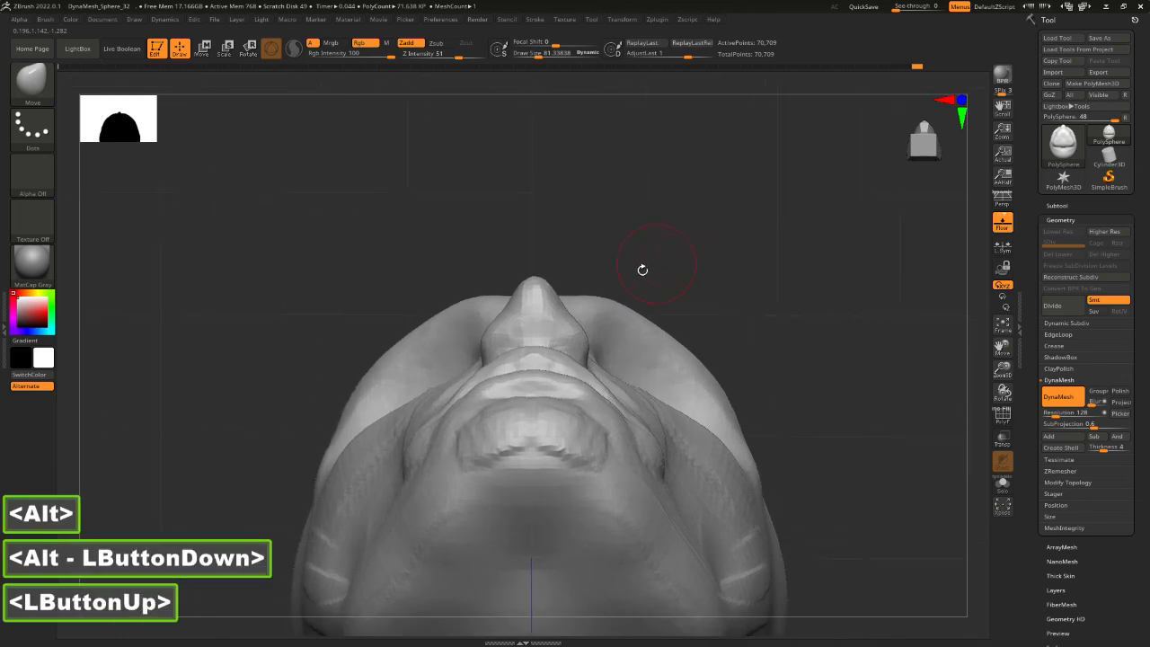
key("5")
key("space")
mouse_move(543, 327)
left_mouse_down()
mouse_move(552, 320)
mouse_move(558, 344)
left_mouse_up()
left_click(557, 327)
left_click_drag(556, 328, 562, 341)
mouse_move(556, 326)
left_mouse_down()
mouse_move(568, 345)
mouse_move(559, 338)
left_mouse_up()
left_click(549, 325)
left_click_drag(555, 327, 562, 336)
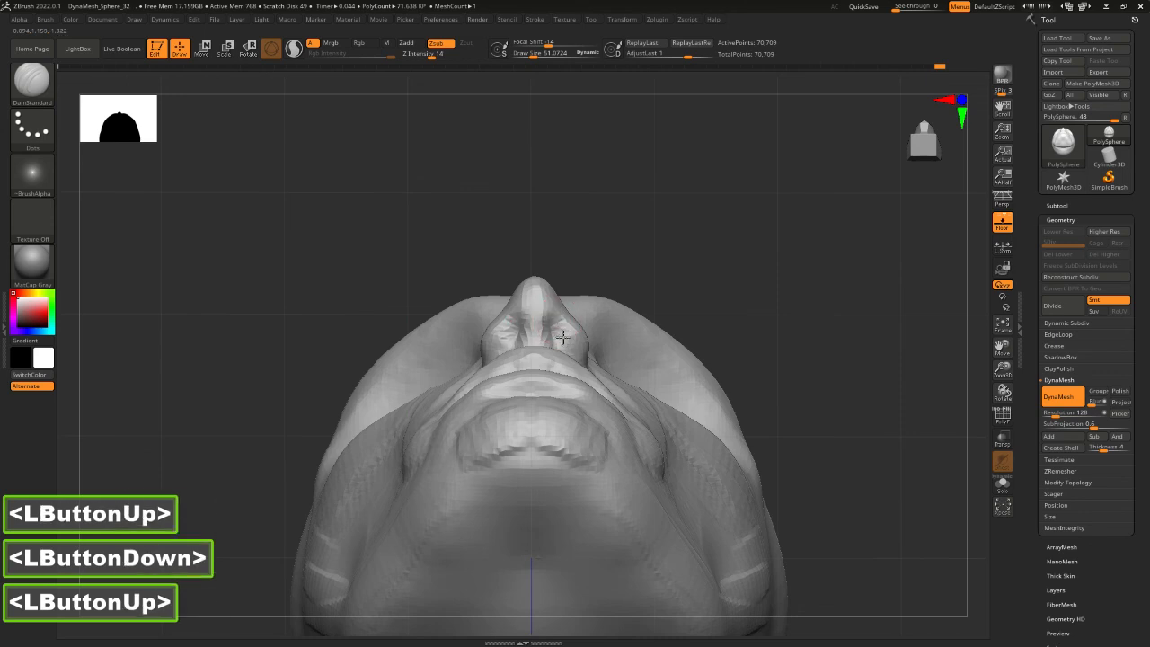
left_click(555, 328)
Check the wireframe around the nostrils and remesh the head with DynaMesh at resolution 128
key("shift+f")
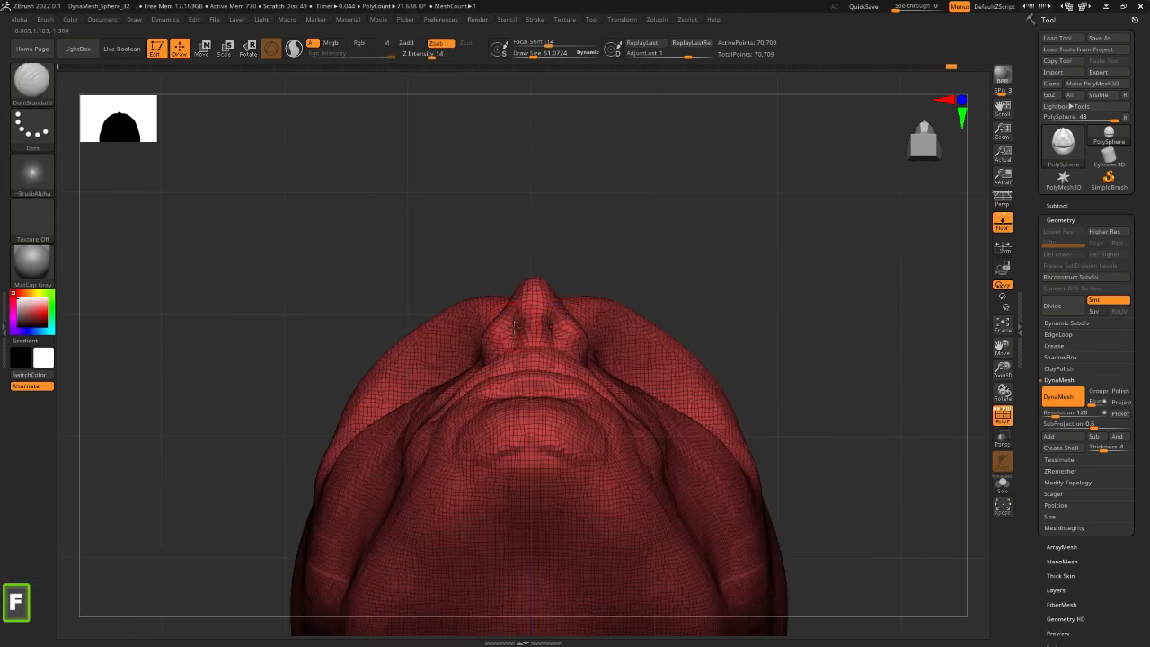
key("shift+f")
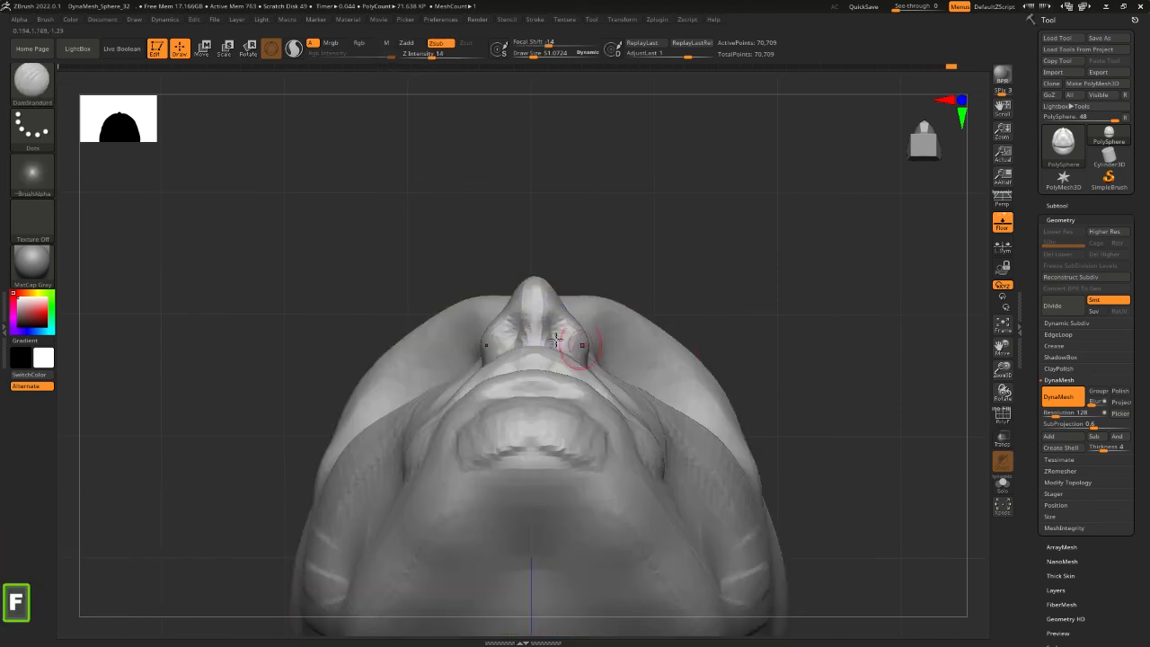
key("shift+f")
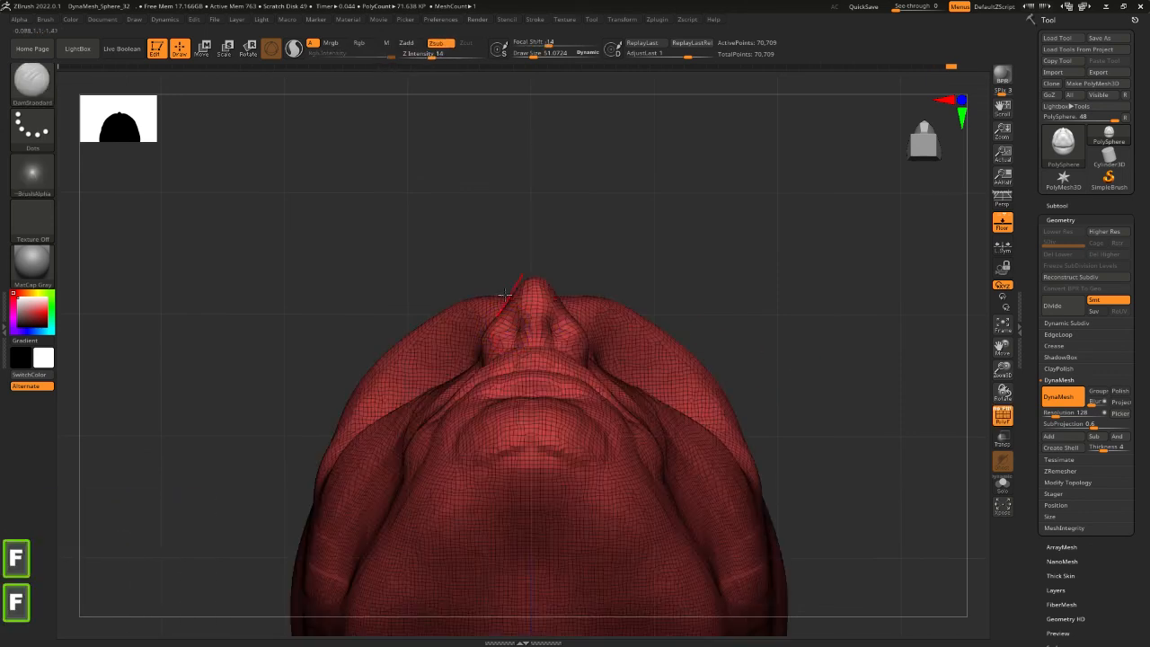
left_click(1048, 397)
key("shift+f")
Deepen the nostril openings on the remeshed nose with the DamStandard brush
mouse_move(558, 327)
left_mouse_down()
mouse_move(552, 339)
mouse_move(563, 345)
mouse_move(550, 323)
mouse_move(565, 343)
mouse_move(557, 336)
left_mouse_up()
key("space")
mouse_move(549, 316)
left_mouse_down()
mouse_move(560, 339)
mouse_move(551, 324)
mouse_move(560, 338)
mouse_move(566, 309)
left_mouse_up()
Round out the nostril wings from below with the Move brush at a draw size of about 90 and return to the front view
key("2")
key("space")
left_click_drag(569, 307, 571, 311)
key("space")
key("space")
left_click_drag(575, 317, 570, 319)
left_click(573, 320)
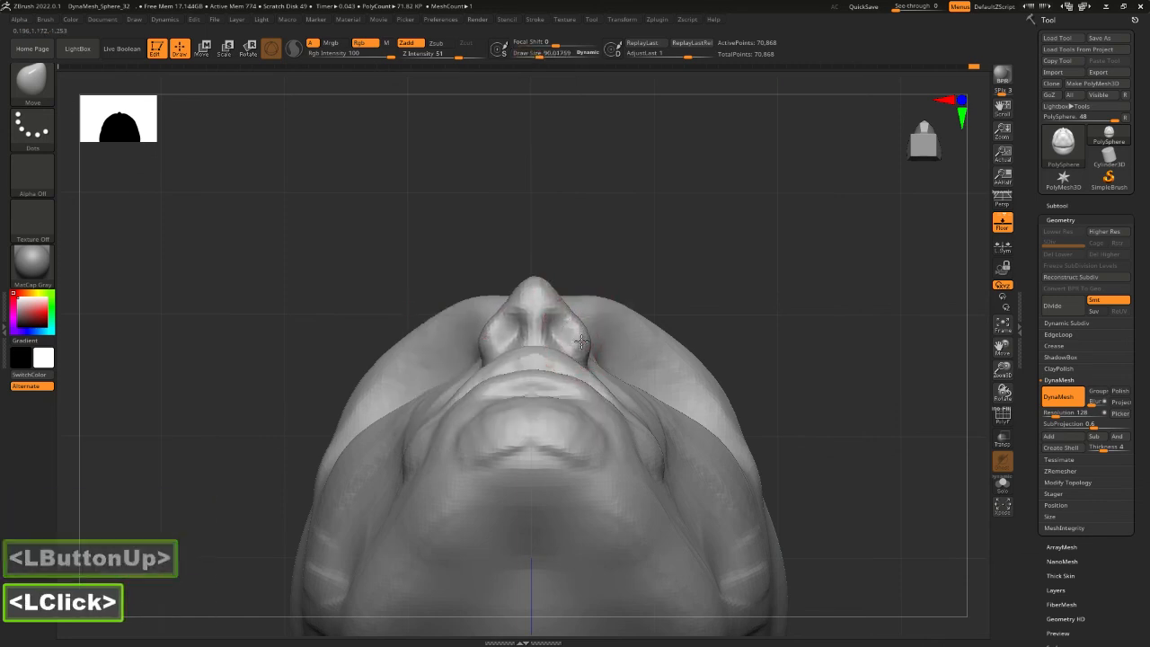
double_click(685, 233)
left_click_drag(685, 233, 690, 348, "shift")
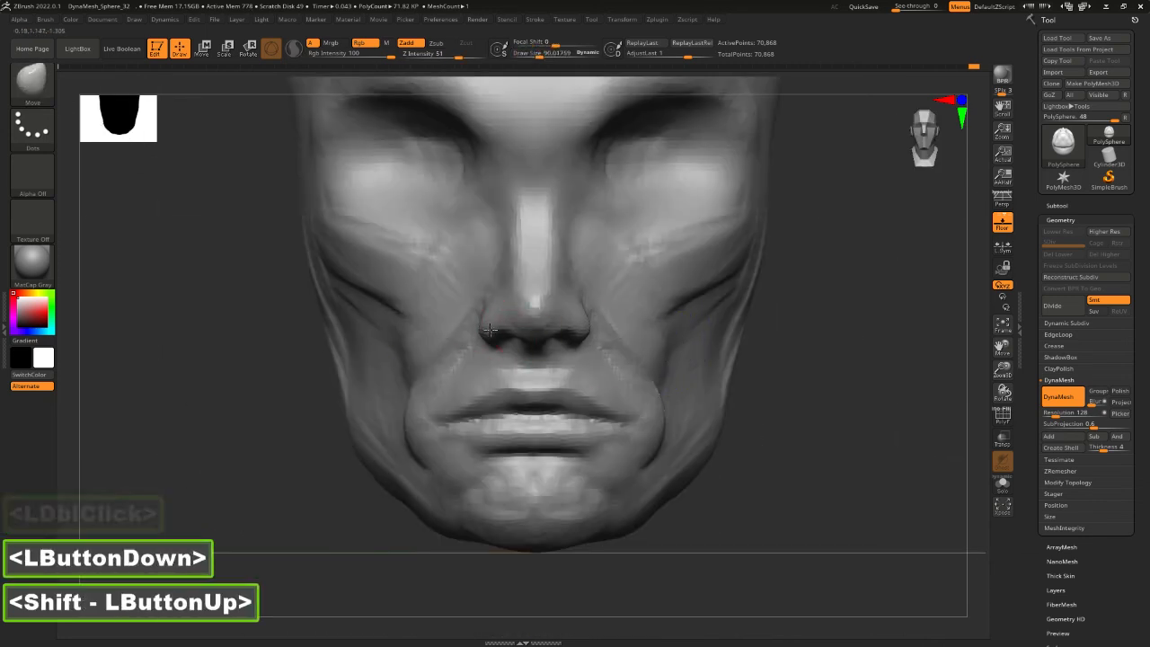
Pull down the septum between the nostrils and adjust the upper lip's outline with the Move brush
left_click(533, 349)
key("space")
left_click_drag(536, 353, 536, 360)
left_click_drag(875, 423, 628, 390)
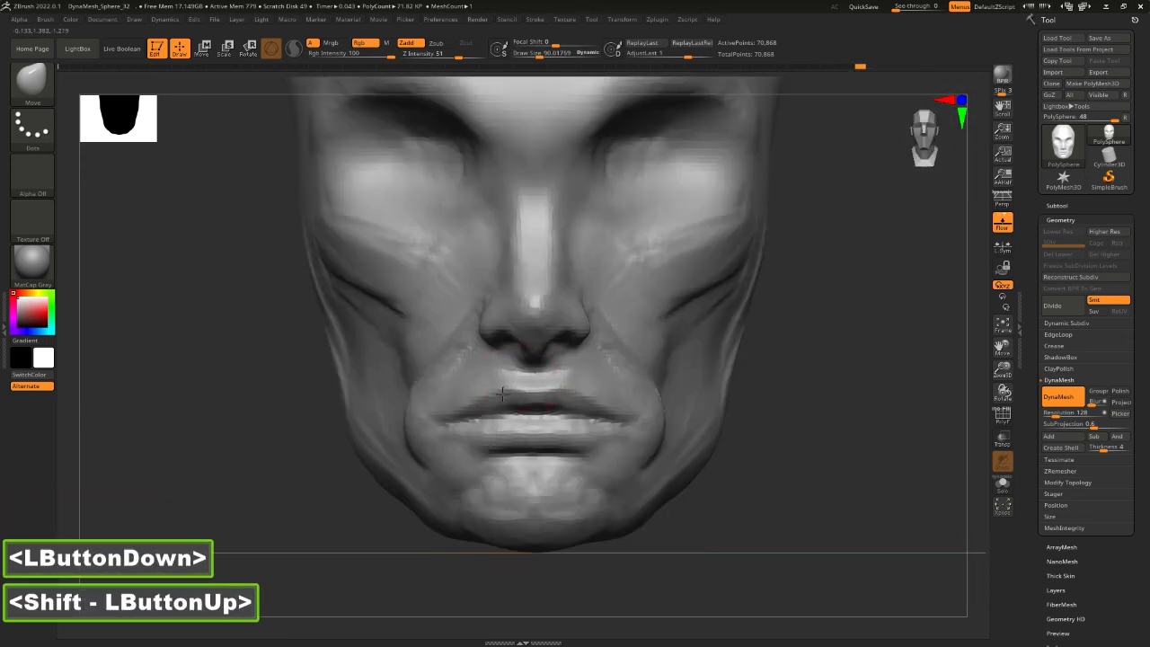
left_click_drag(502, 394, 543, 378)
Adjust the cheeks beside the nose with the Move brush, enlarging its draw size to about 314
key("space")
key("space")
left_click_drag(463, 348, 491, 345)
left_click_drag(772, 399, 756, 352, "alt")
key("space")
left_click_drag(466, 362, 482, 358)
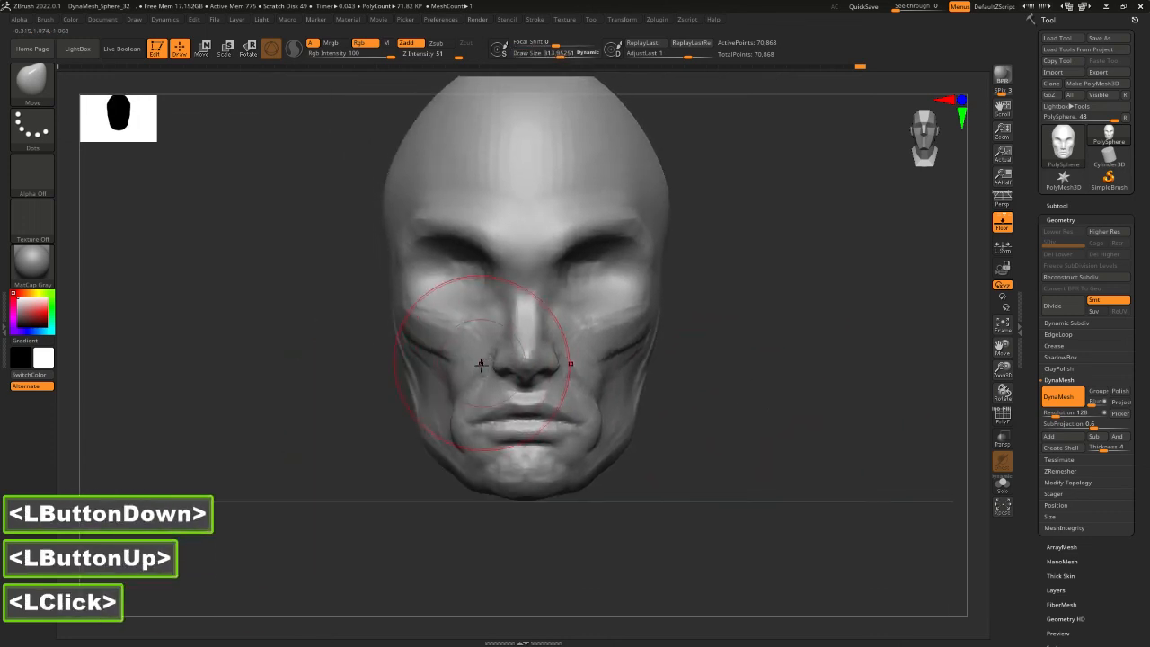
left_click(463, 374)
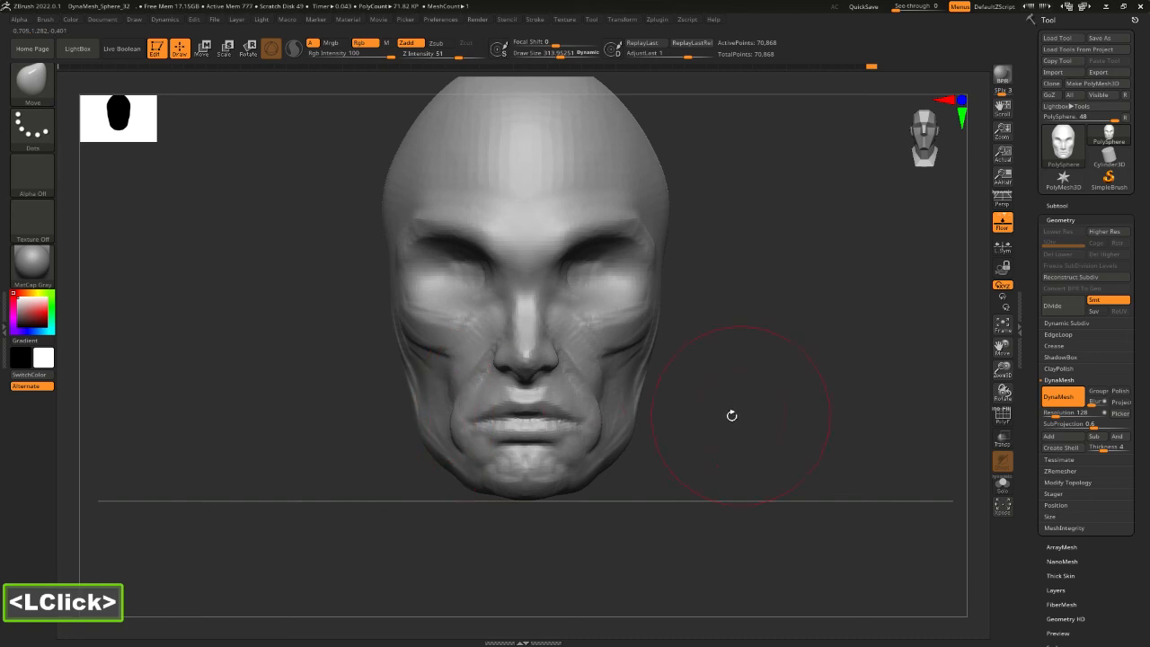
Flatten the cheek below the cheekbone and beside the mouth with TrimDynamic at a draw size of about 129
left_click_drag(731, 415, 747, 389)
key("3")
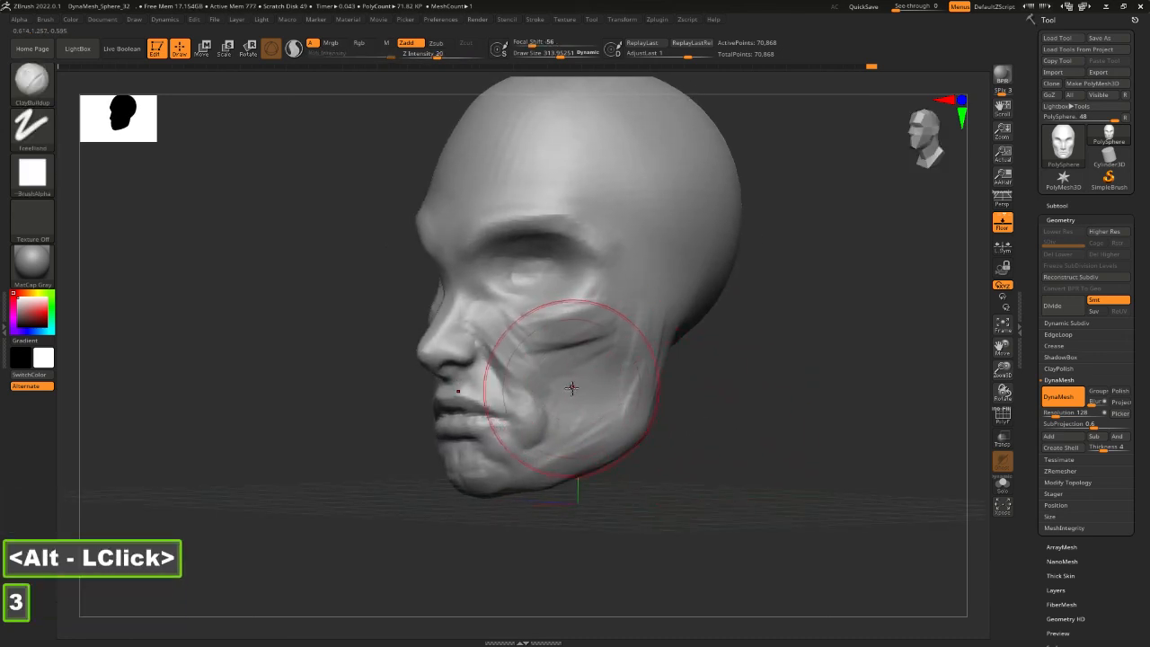
key("space")
mouse_move(562, 365)
left_mouse_down()
mouse_move(547, 368)
mouse_move(542, 354)
mouse_move(532, 367)
left_mouse_up()
key("4")
key("space")
mouse_move(538, 356)
left_mouse_down("alt")
mouse_move(531, 370)
mouse_move(563, 339)
mouse_move(555, 356)
mouse_move(576, 348)
left_mouse_up("alt")
left_click_drag(546, 392, 539, 408, "alt")
left_click_drag(543, 404, 539, 431, "alt")
left_click_drag(541, 413, 525, 445, "alt")
left_click(524, 449, "alt")
Flatten the planes along the jaw and up the side of the cheek with TrimDynamic
mouse_move(614, 404)
left_mouse_down("alt")
mouse_move(613, 388)
mouse_move(568, 350)
mouse_move(617, 358)
left_mouse_up("alt")
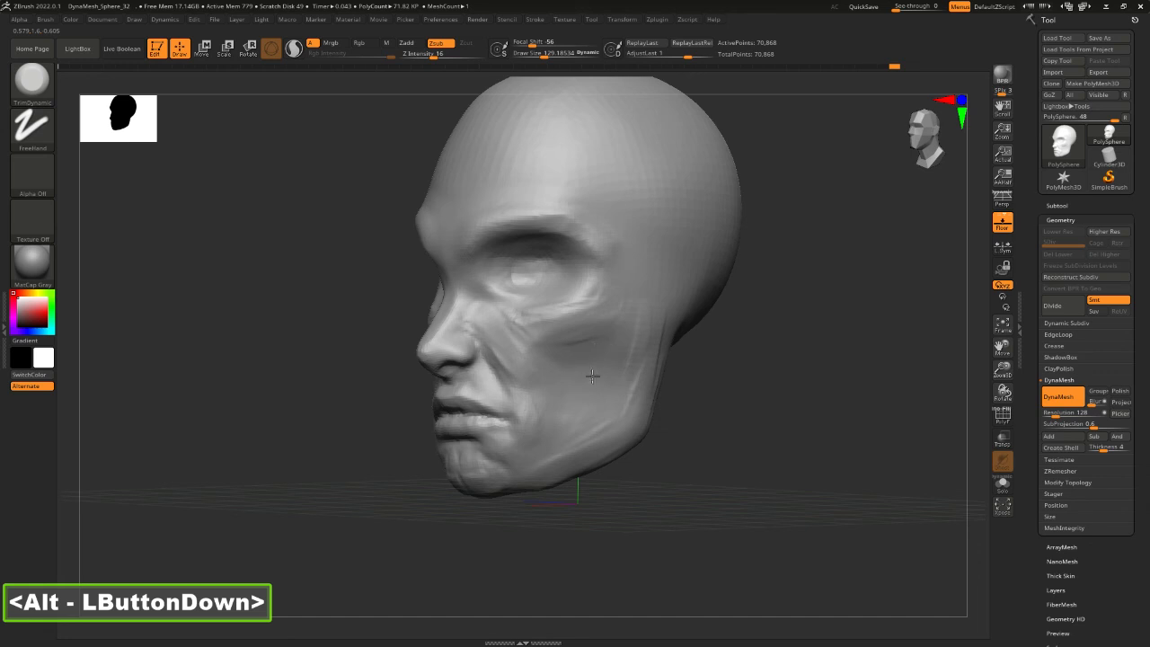
left_click_drag(592, 442, 615, 411, "alt")
left_click_drag(620, 404, 641, 376, "alt")
left_click_drag(647, 314, 648, 308, "alt")
left_click_drag(701, 373, 783, 380)
Soften the planes around the eye sockets and the outer brow with TrimDynamic
left_click_drag(408, 334, 460, 259, "alt")
left_click(426, 330)
double_click(454, 267)
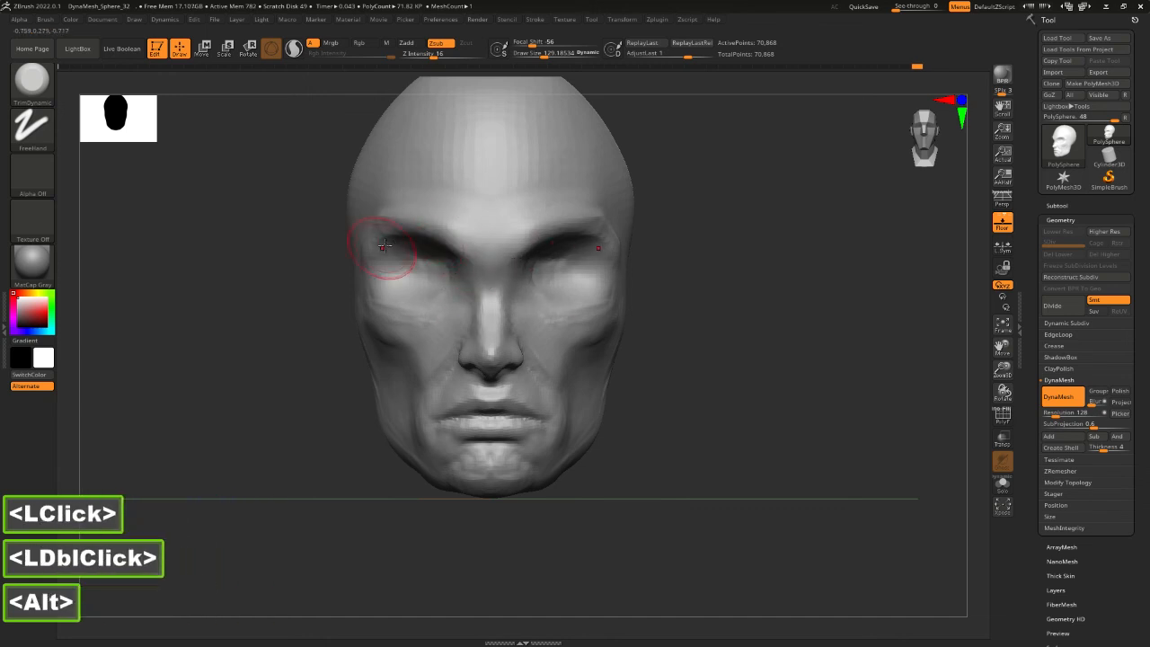
left_click_drag(388, 244, 407, 234, "alt")
Reshape the outer brows and the area beside the nose bridge with the Move brush at a draw size of about 208
key("2")
key("space")
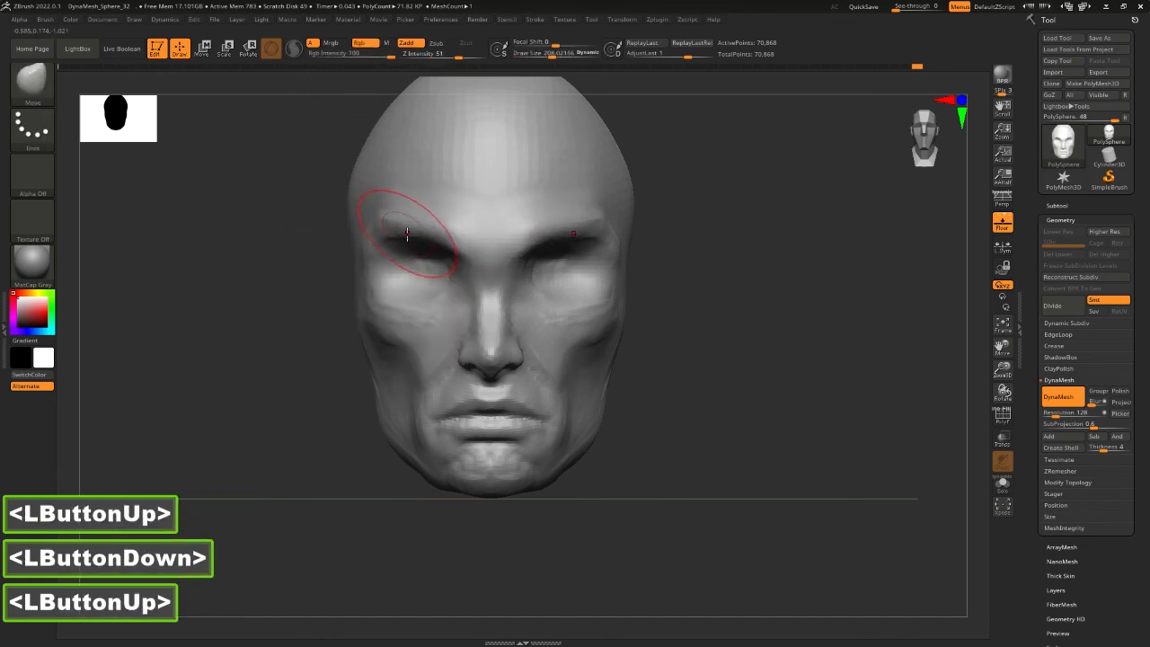
left_click(392, 240)
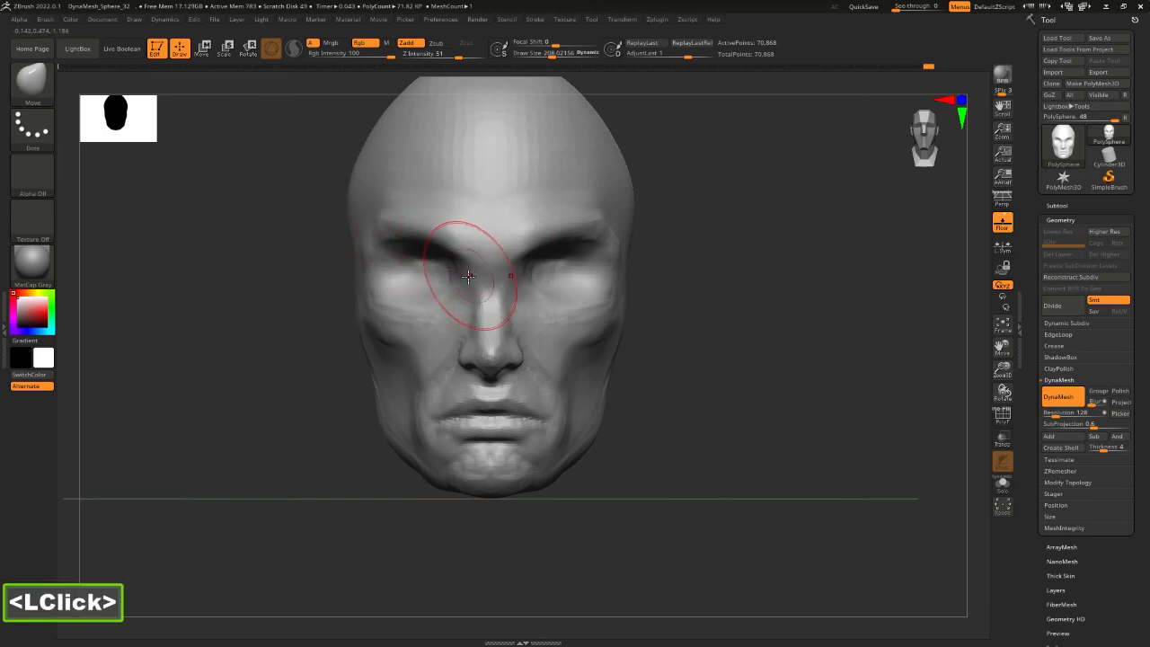
left_click_drag(639, 359, 580, 345)
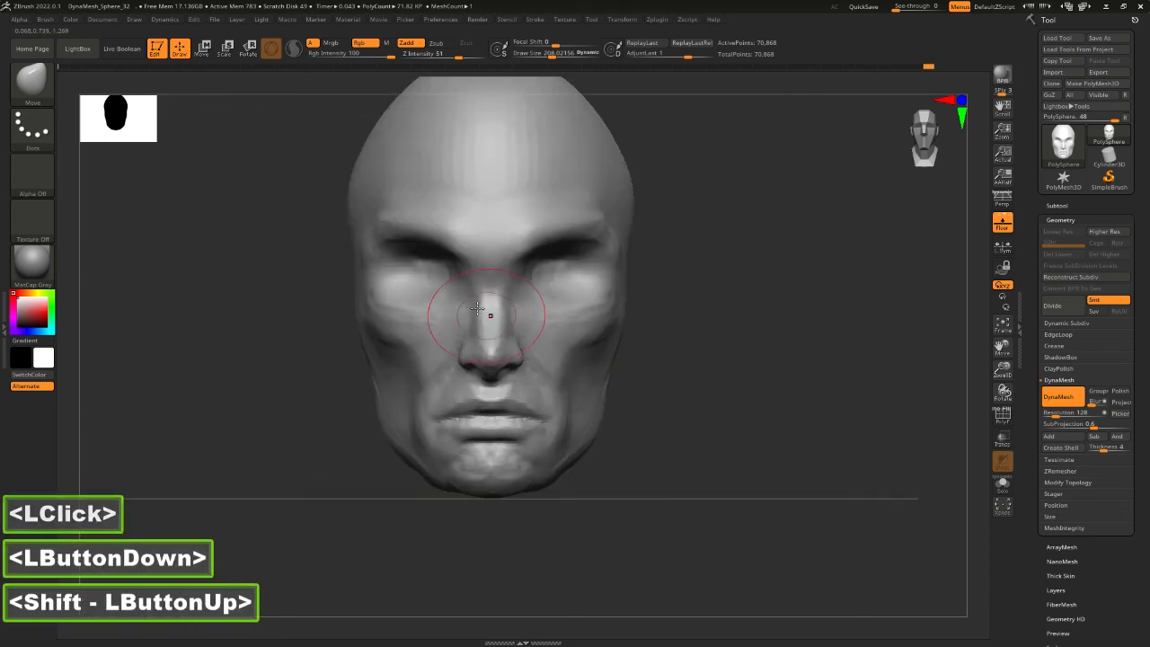
Define the sides of the nose bridge with the DamStandard brush at a draw size of about 119
key("5")
key("space")
mouse_move(488, 288)
left_mouse_down()
mouse_move(467, 284)
mouse_move(470, 311)
mouse_move(457, 297)
mouse_move(398, 349)
mouse_move(407, 423)
mouse_move(434, 460)
left_mouse_up()
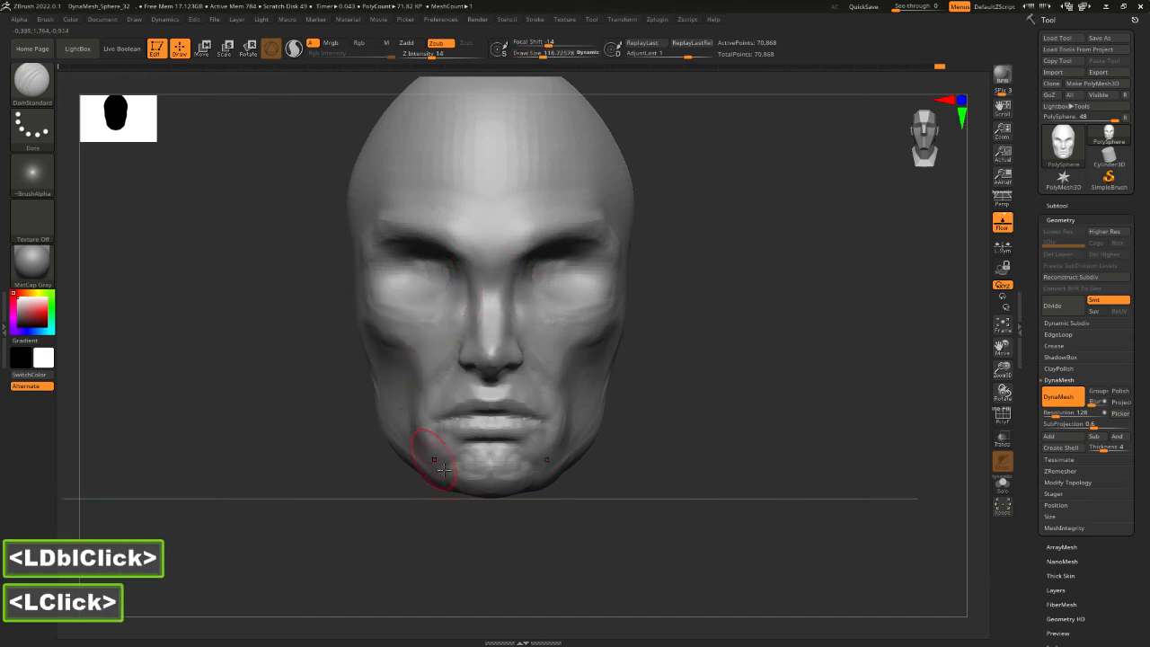
Adjust the lower jaw and chin outline with the Move brush and smooth the chin's surface
left_click(454, 491)
left_click(458, 493)
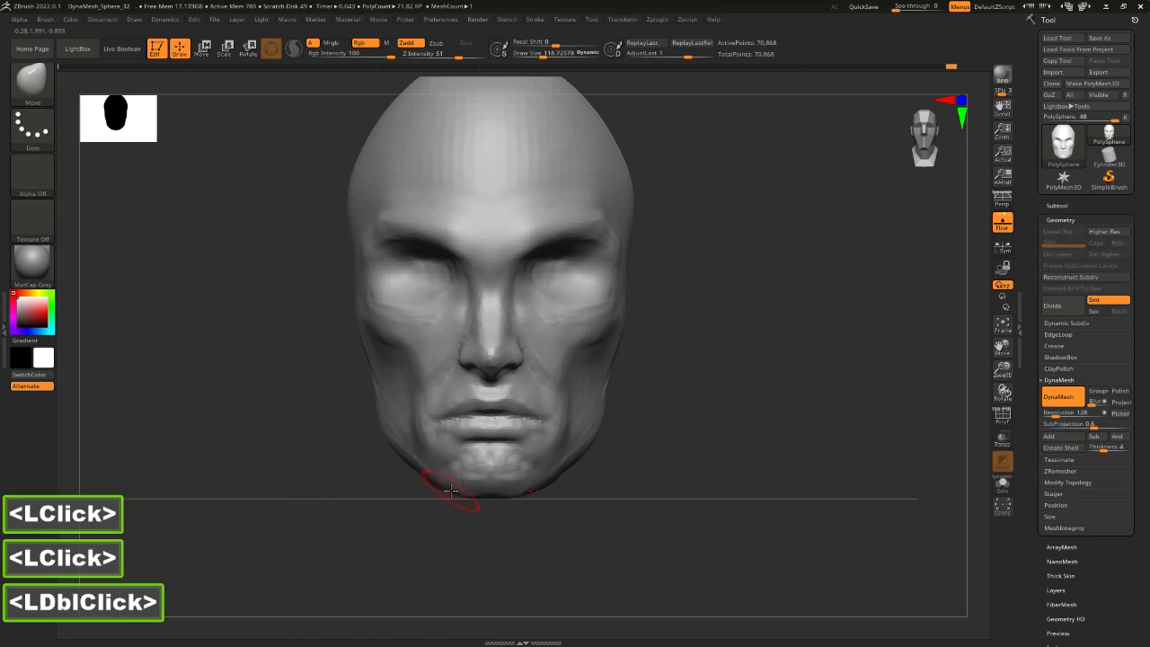
left_click(492, 493)
mouse_move(506, 467)
left_mouse_down("shift")
mouse_move(515, 474)
mouse_move(492, 456)
mouse_move(505, 447)
left_mouse_up("shift")
left_click_drag(507, 445, 514, 435, "shift")
Add fullness to the lips with the Standard brush
key("8")
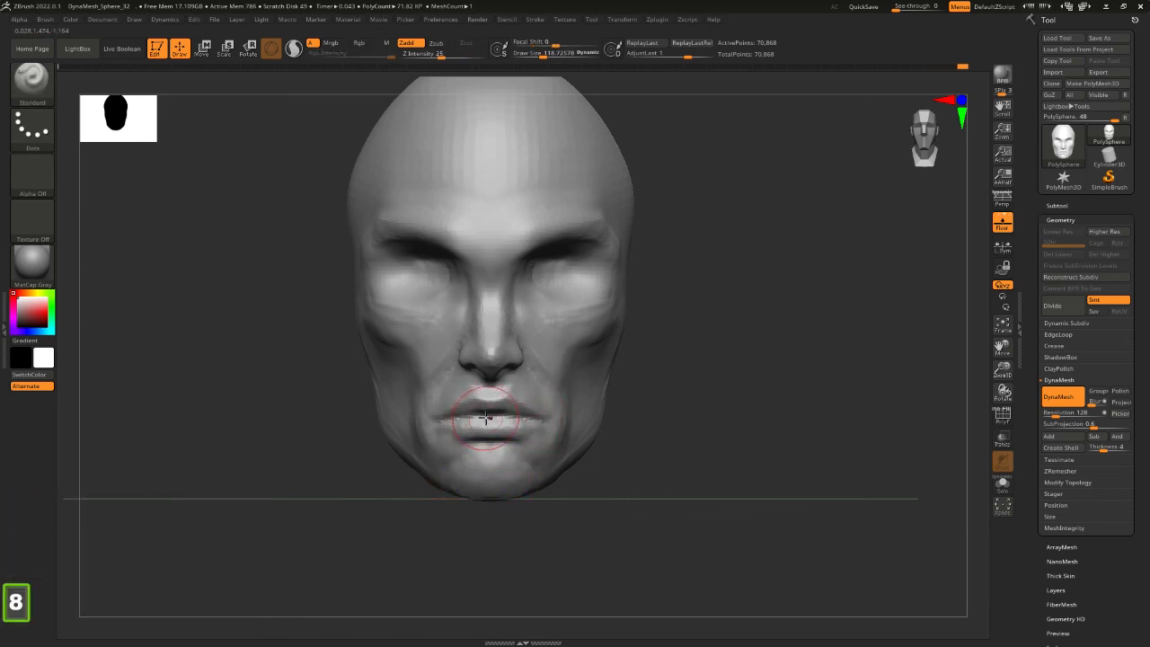
key("space")
mouse_move(484, 417)
left_mouse_down()
mouse_move(431, 422)
mouse_move(418, 386)
mouse_move(373, 388)
left_mouse_up()
Adjust the mouth corners and the side outline of the face with the Move brush, enlarging its draw size to about 222
key("2")
key("space")
left_click(451, 420)
left_click(428, 426)
left_click_drag(371, 388, 375, 389)
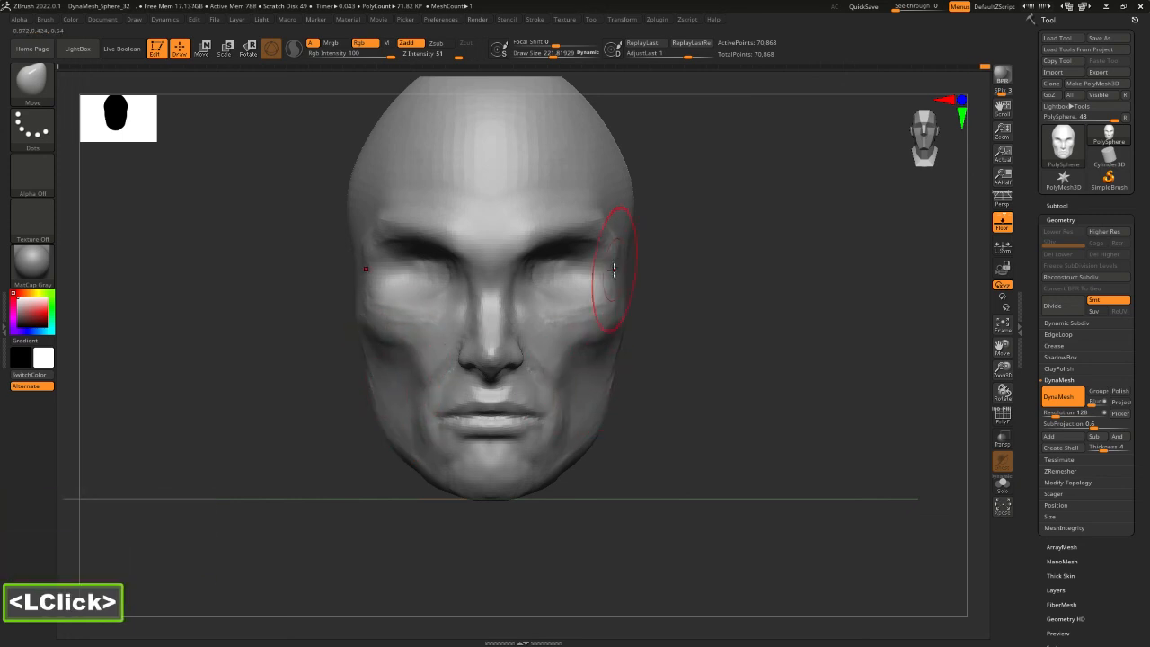
left_click_drag(614, 270, 617, 270)
Round the skull's upper sides with the Move brush at a draw size of about 274 and smooth the forehead
left_click_drag(669, 298, 661, 264, "alt")
left_click_drag(654, 269, 655, 300, "alt")
key("space")
left_click(614, 225)
left_click(604, 196)
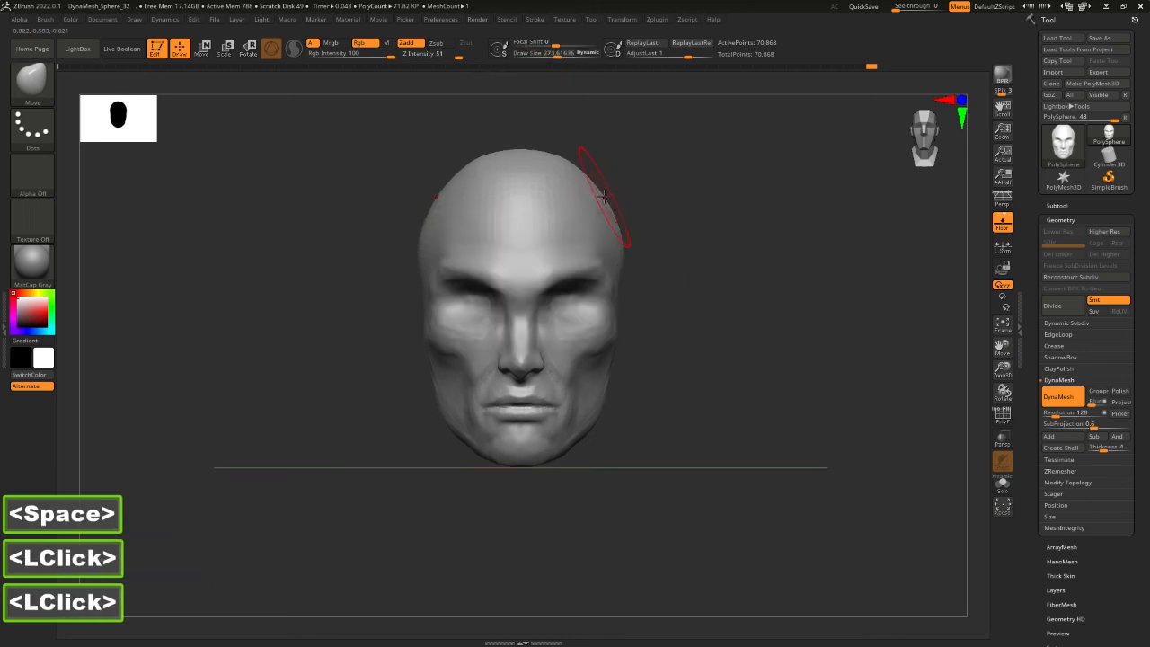
left_click_drag(606, 185, 590, 199, "alt")
left_click_drag(517, 195, 514, 198, "shift")
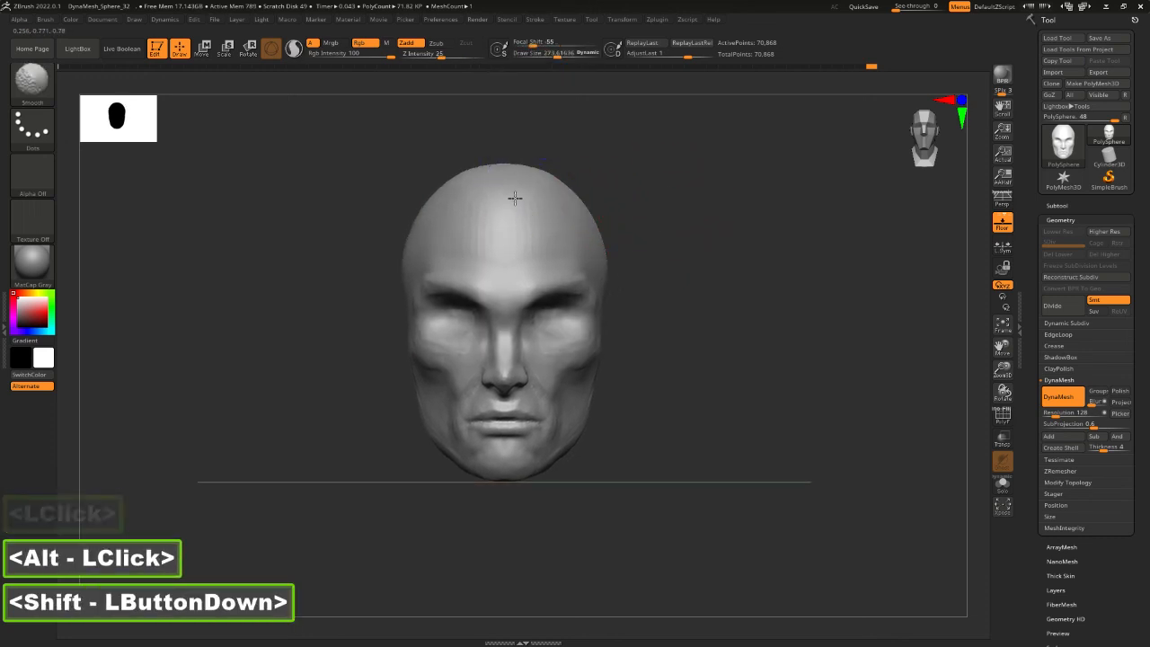
left_click_drag(481, 234, 489, 240, "shift")
Reshape the inner brows with the Move brush at a draw size of about 331
key("2")
key("space")
left_click_drag(495, 296, 499, 295)
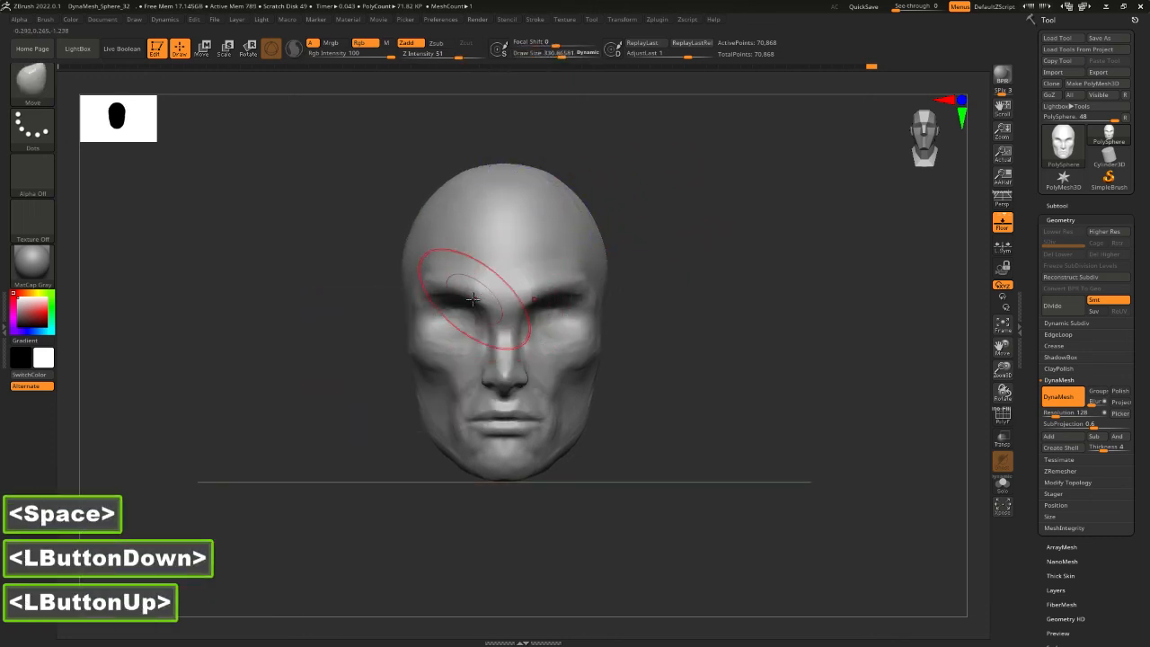
key("space")
left_click(474, 285)
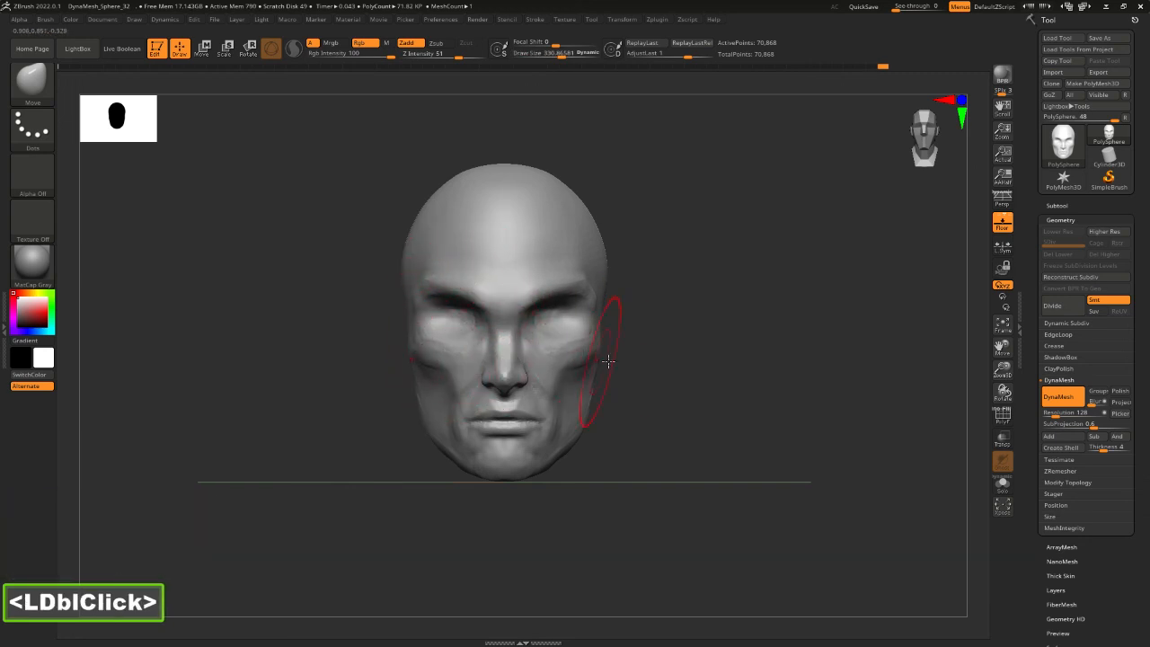
Push back the brow ridge in profile with the Move brush and smooth the side of the cheek
left_click_drag(664, 395, 637, 410)
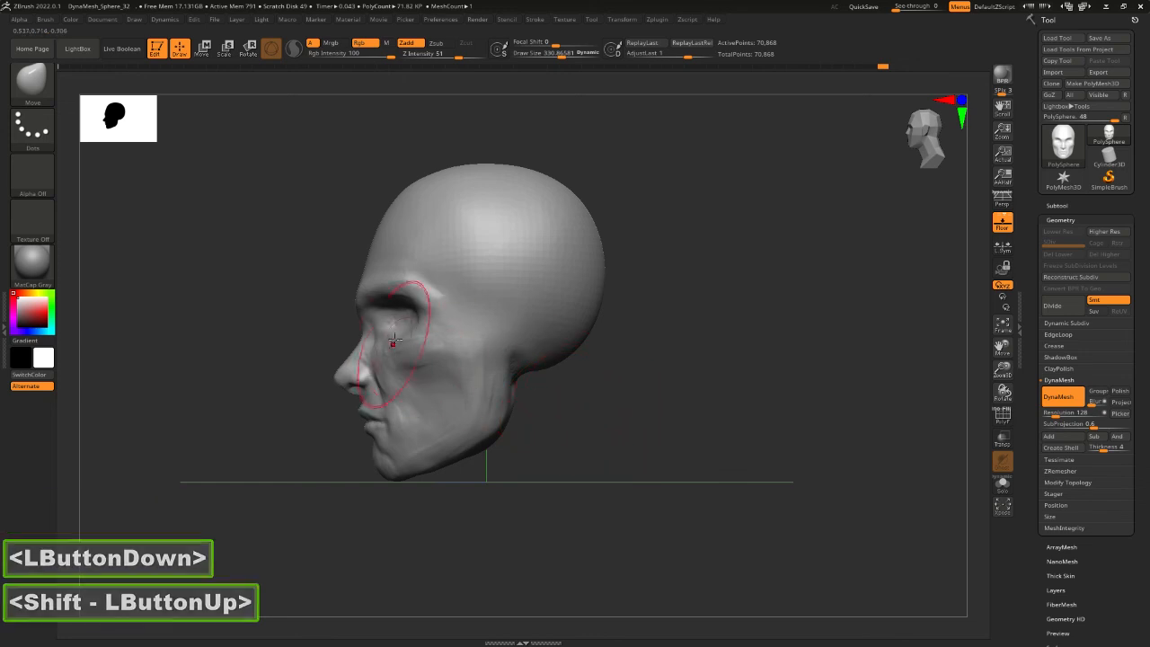
left_click_drag(356, 297, 363, 296)
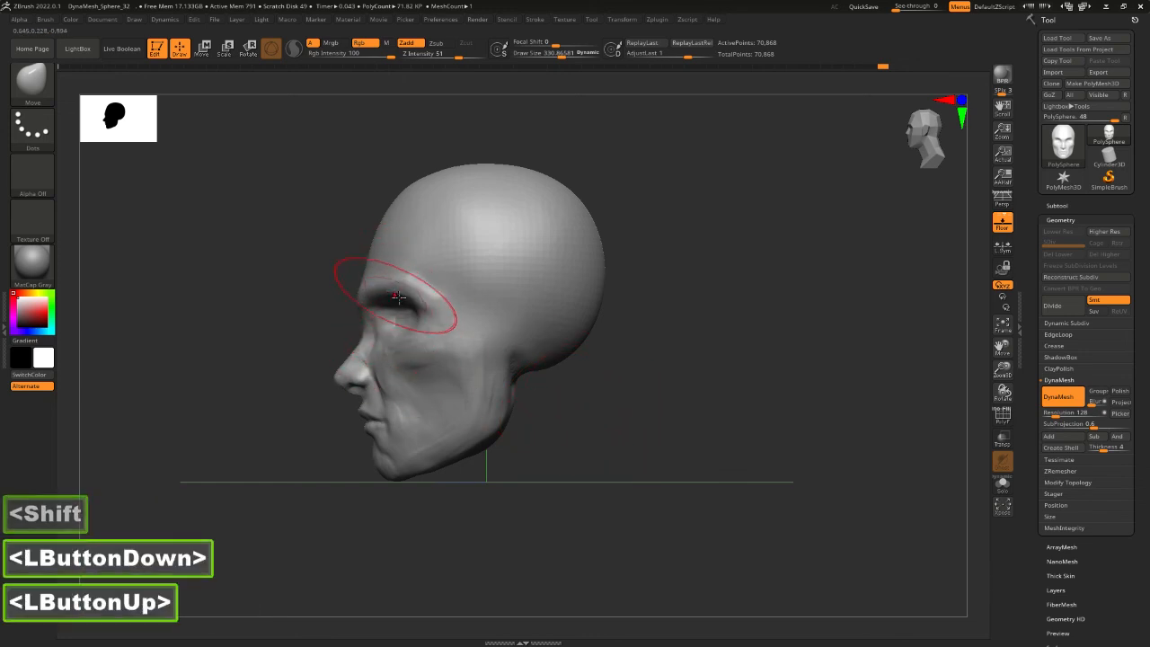
left_click_drag(673, 429, 668, 425, "shift")
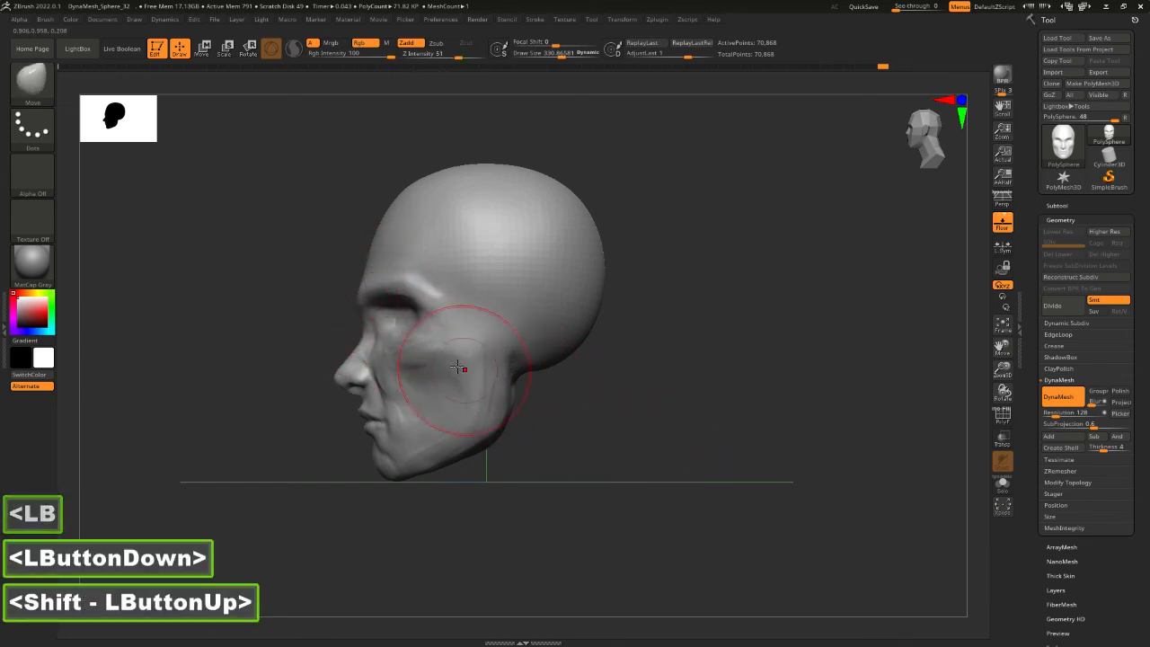
left_click_drag(458, 366, 458, 384, "shift")
Refine the face's side contour from the front with the Move brush at a draw size of about 251, smoothing the cheek
left_click_drag(544, 454, 610, 454)
key("space")
mouse_move(429, 377)
left_mouse_down()
mouse_move(420, 390)
mouse_move(439, 375)
left_mouse_up()
left_click(426, 385, "shift")
left_click(426, 384, "shift")
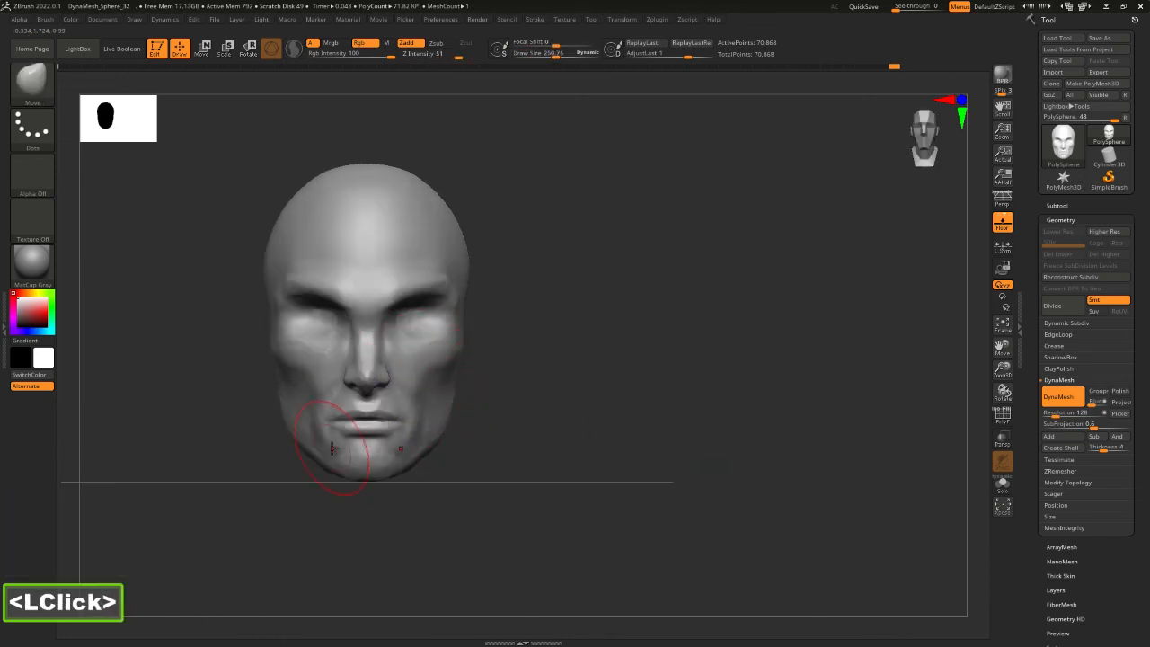
Carve the chin and lower jaw planes with the JACoat_A02 brush at a draw size of about 129
key("6")
key("space")
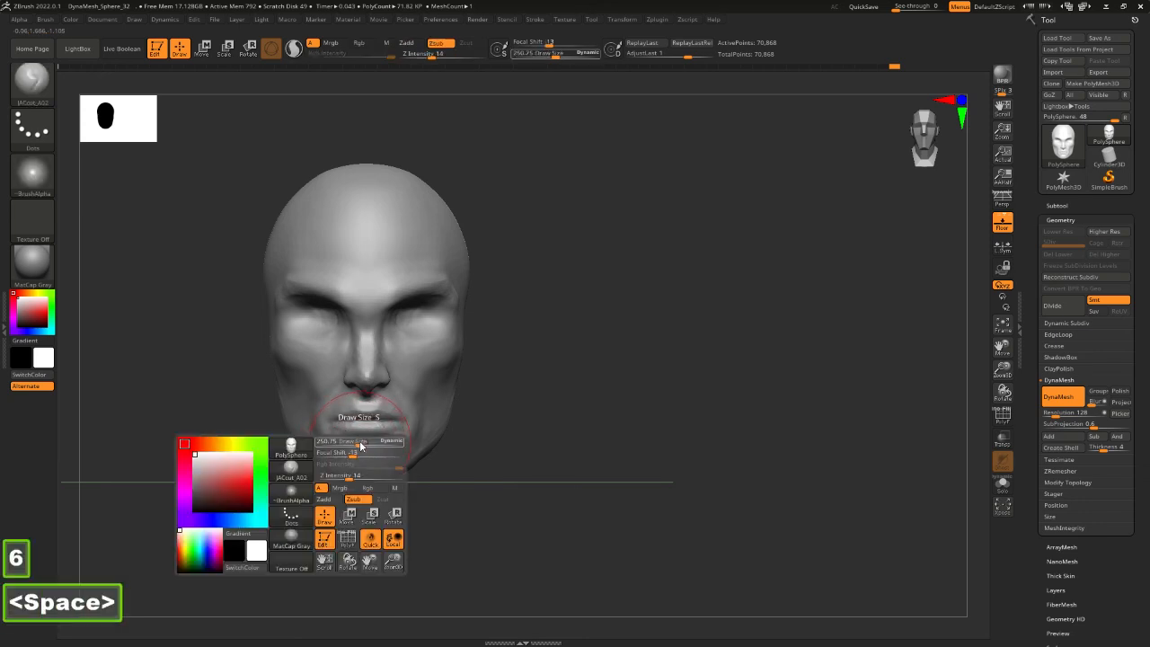
left_click_drag(354, 440, 345, 453)
left_click(337, 458)
key("space")
left_click_drag(340, 456, 348, 449)
left_click_drag(345, 455, 357, 445)
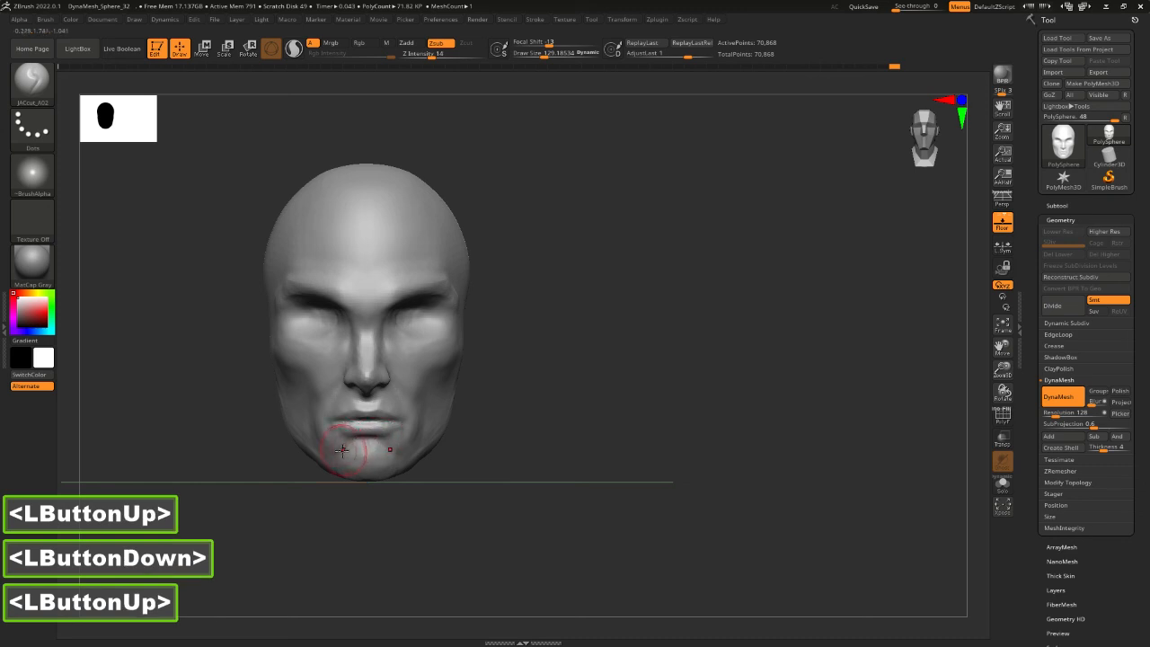
left_click(337, 445)
left_click(388, 448)
left_click(397, 447)
left_click(403, 445)
left_click(404, 445)
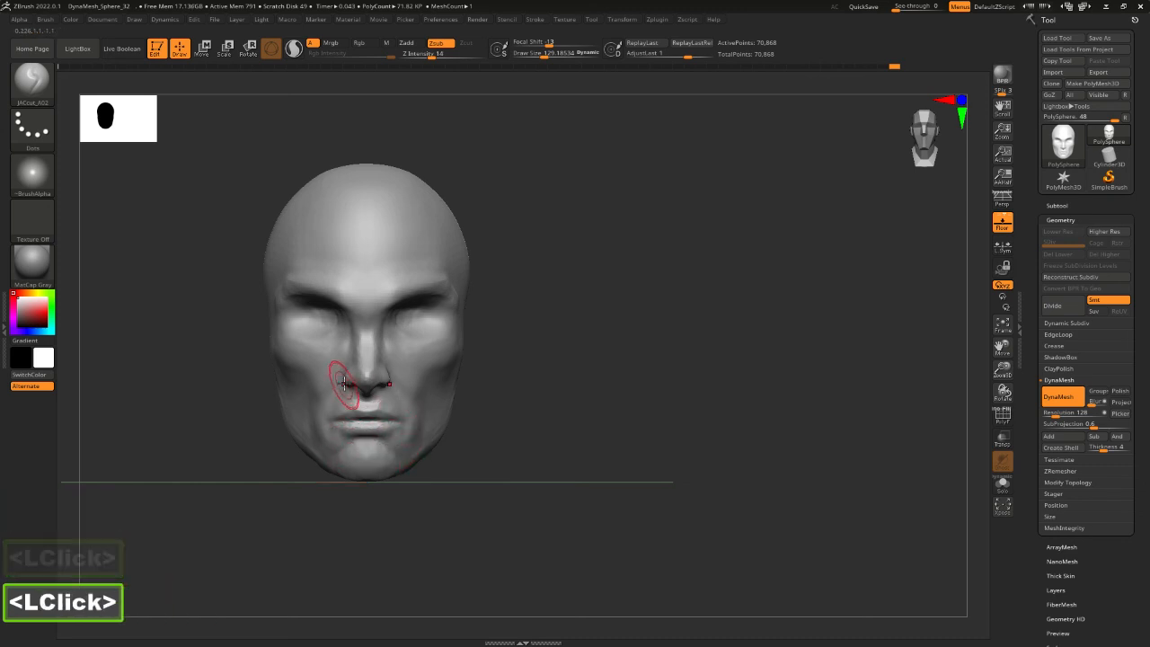
Carve the cheek beside the nostril and build up the side of the nose bridge with the JACoat_A02 brush
left_click(343, 382)
left_click_drag(318, 403, 325, 392)
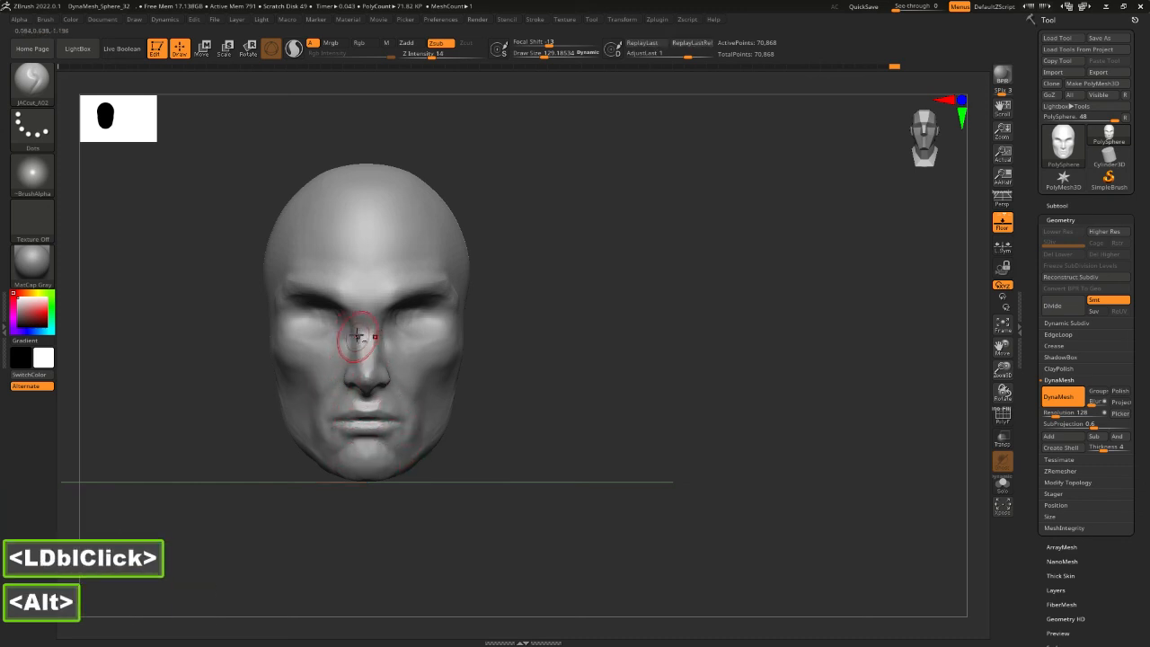
mouse_move(354, 333)
left_mouse_down("alt")
mouse_move(353, 356)
mouse_move(371, 374)
left_mouse_up("alt")
left_click(354, 349, "alt")
left_click(354, 361)
Set the draw size to about 119 and flatten the nose tip with the TrimDynamic brush
key("2")
key("space")
key("space")
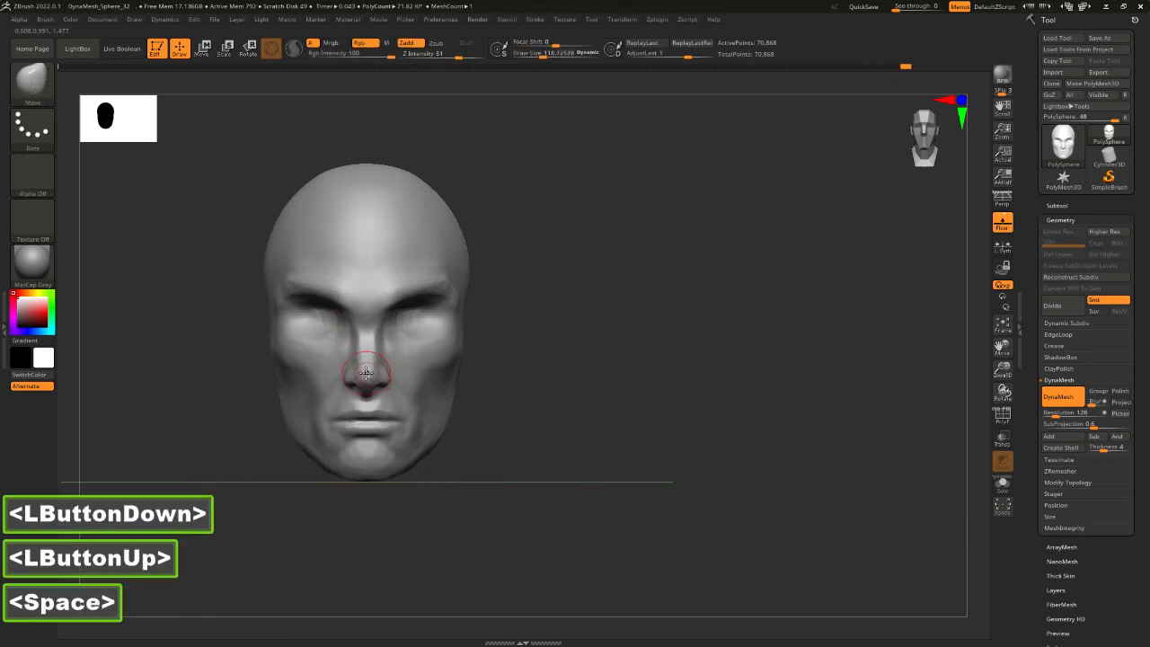
key("4")
left_click(365, 375)
Smooth the rear of the jaw in profile and check the head from the front
mouse_move(567, 384)
left_mouse_down()
mouse_move(542, 405)
mouse_move(581, 411)
left_mouse_up()
left_click(330, 393, "alt")
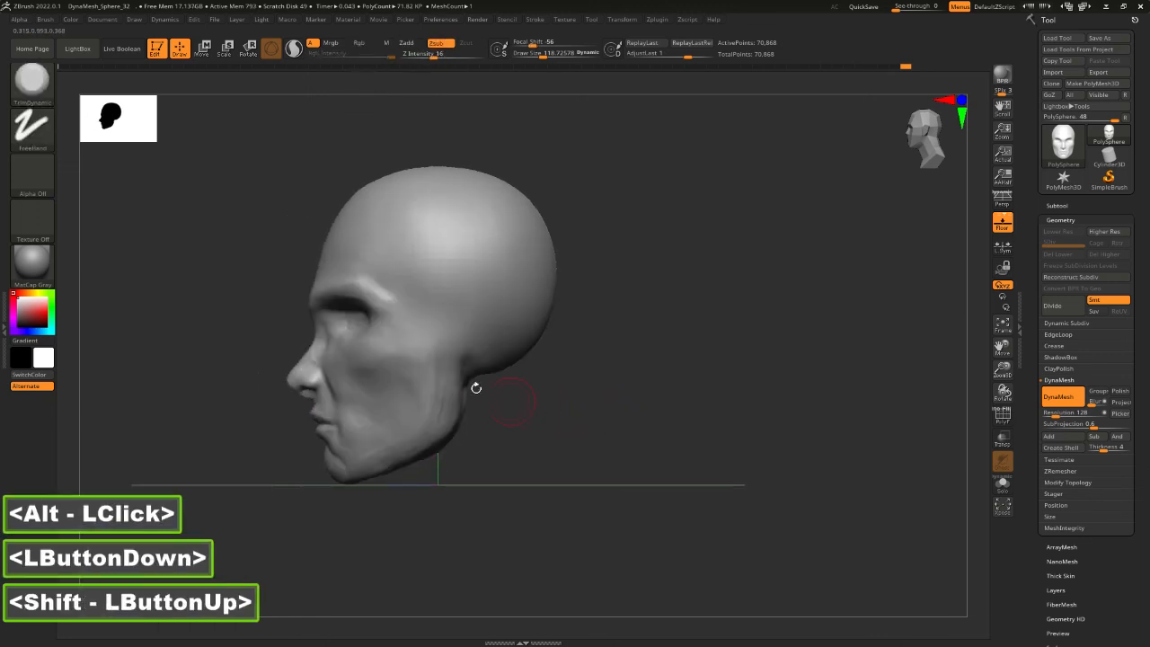
left_click(437, 376, "shift")
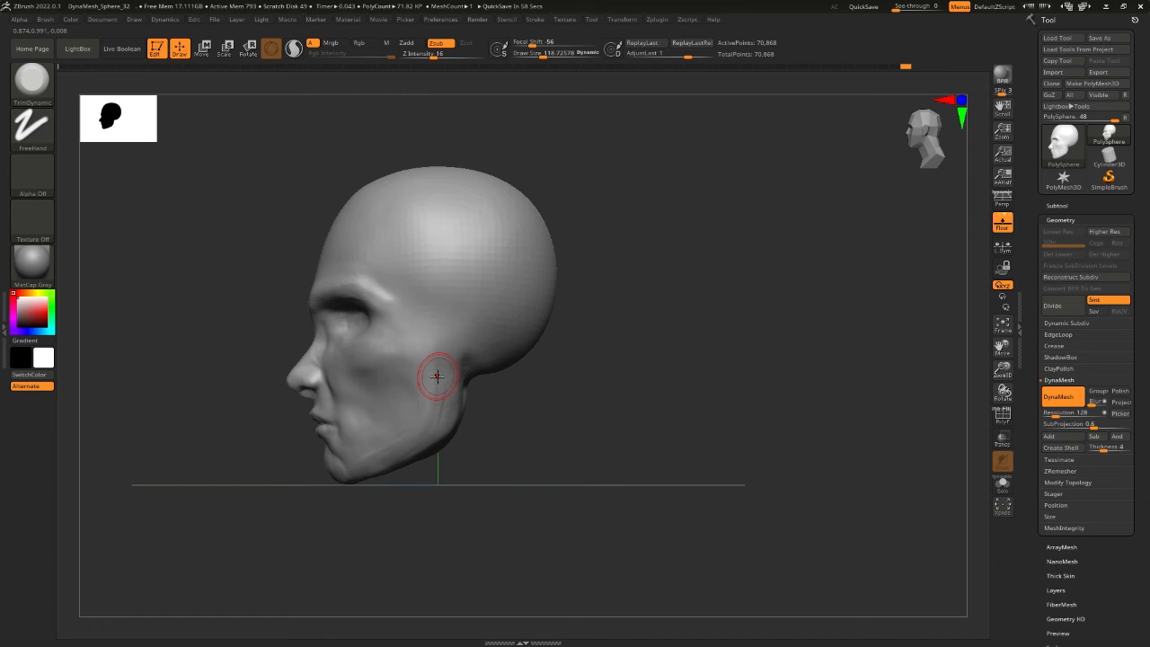
left_click_drag(593, 339, 644, 359, "shift")
left_click(667, 385, "alt")
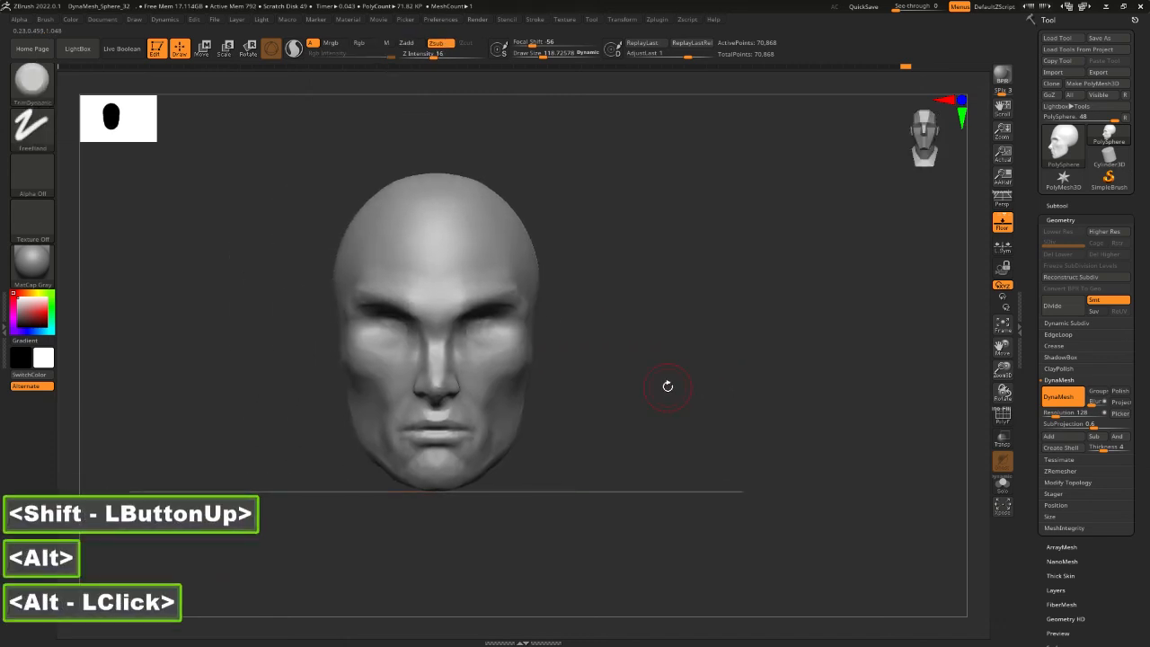
left_click(143, 225)
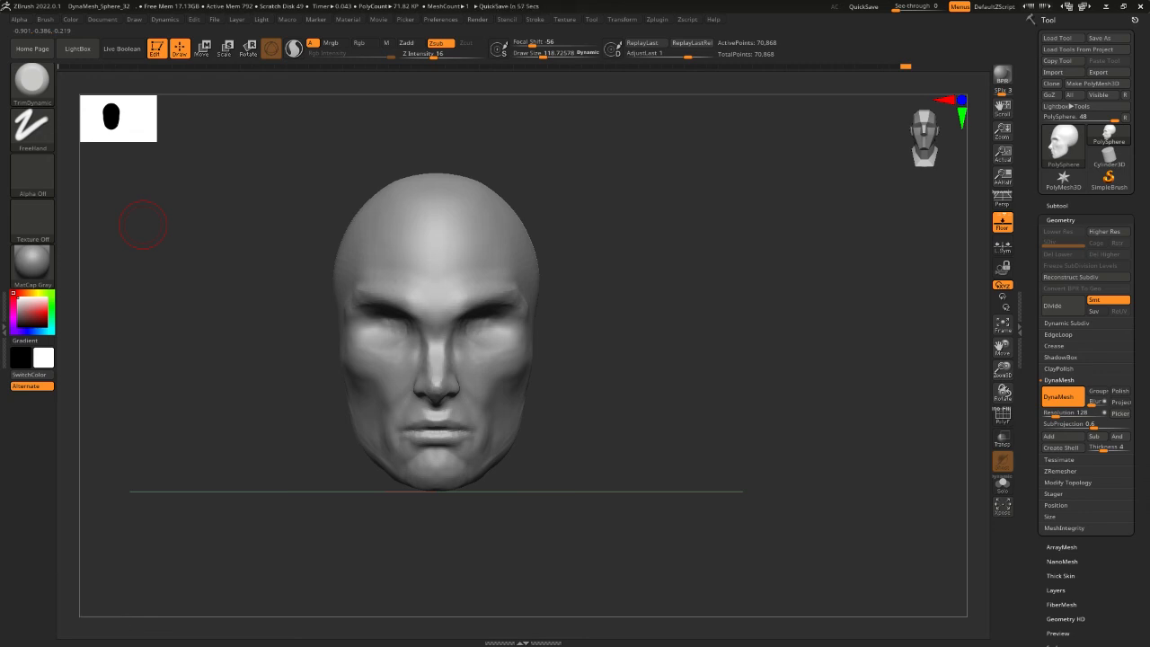